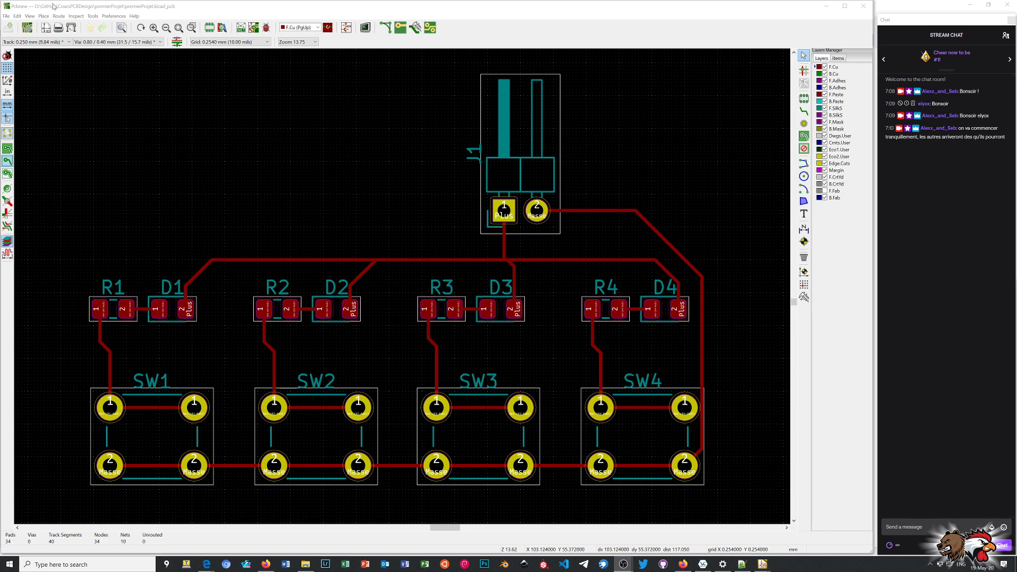
# Switch to the schematic editor and run the electrical rules check on the LED and switch circuit.
pyautogui.click(346, 28)
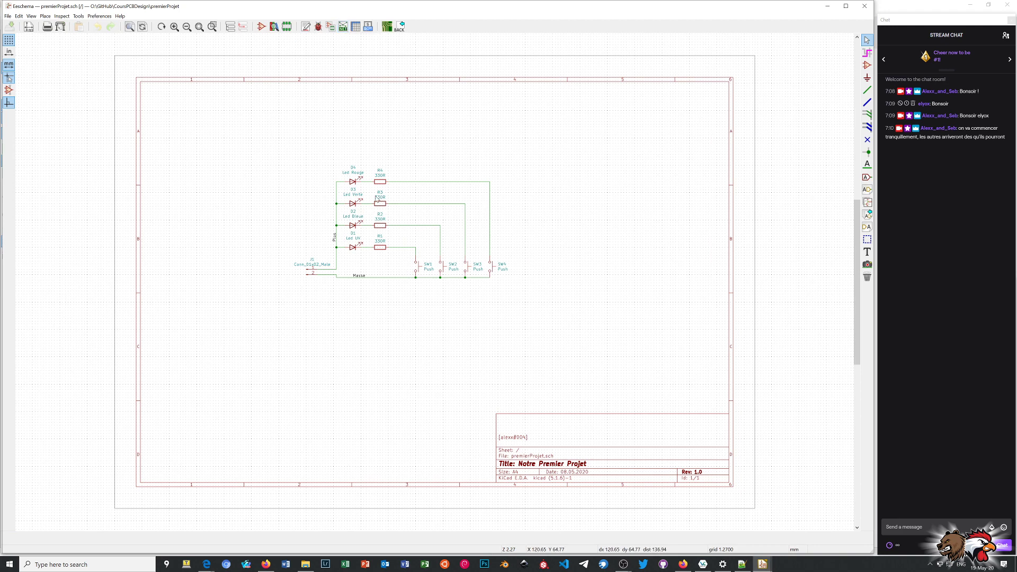
pyautogui.scroll(1, 395, 244)
pyautogui.scroll(2, 445, 284)
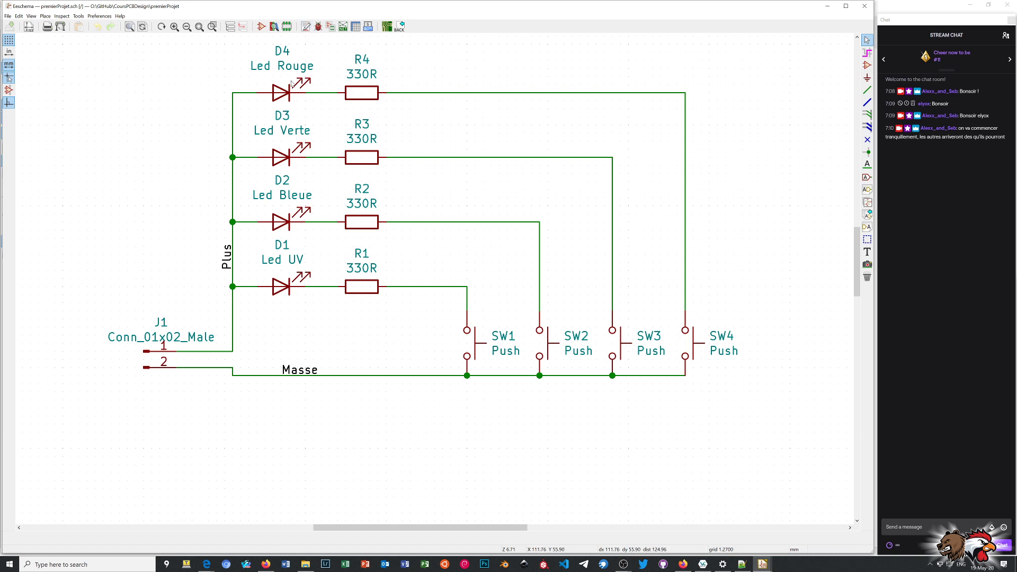
pyautogui.click(318, 27)
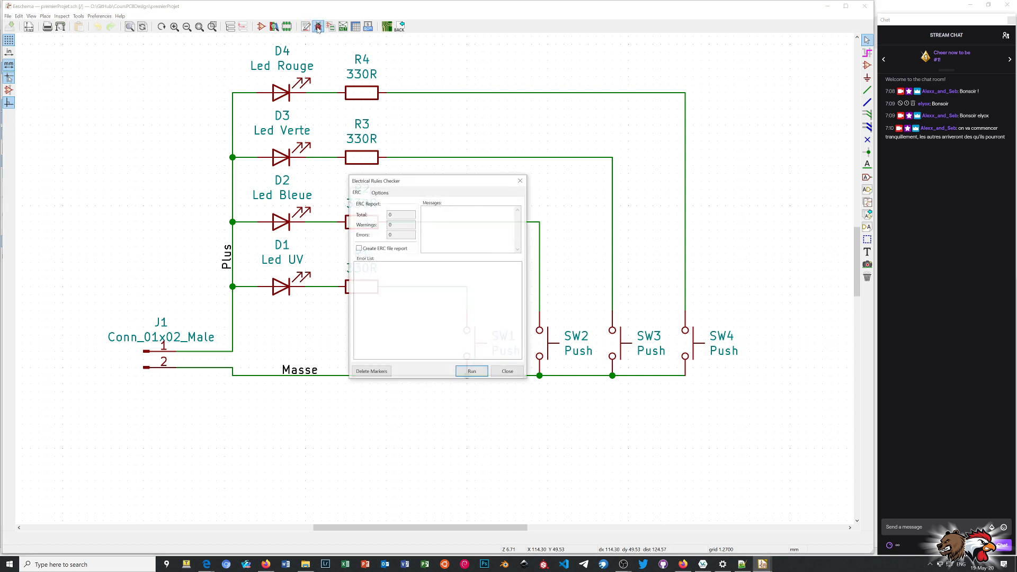
pyautogui.click(472, 372)
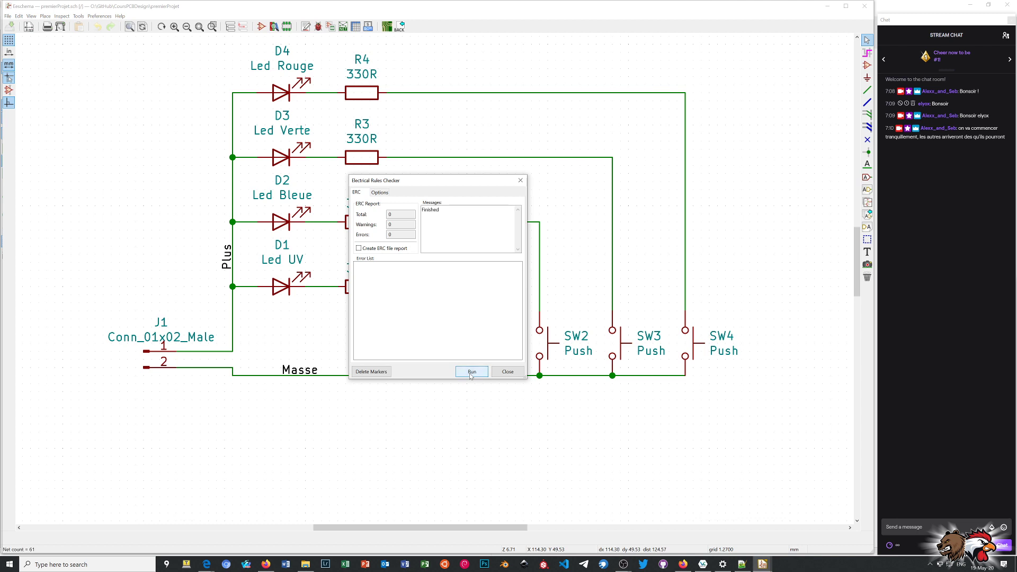
pyautogui.click(519, 181)
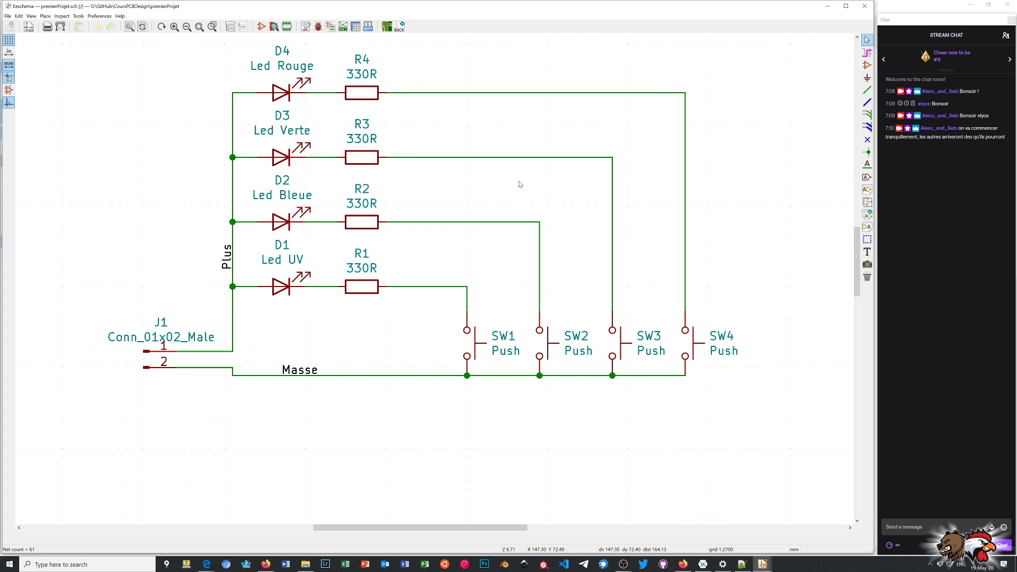
# Review the schematic's footprint assignments, accept them, and return to the board layout.
pyautogui.click(331, 30)
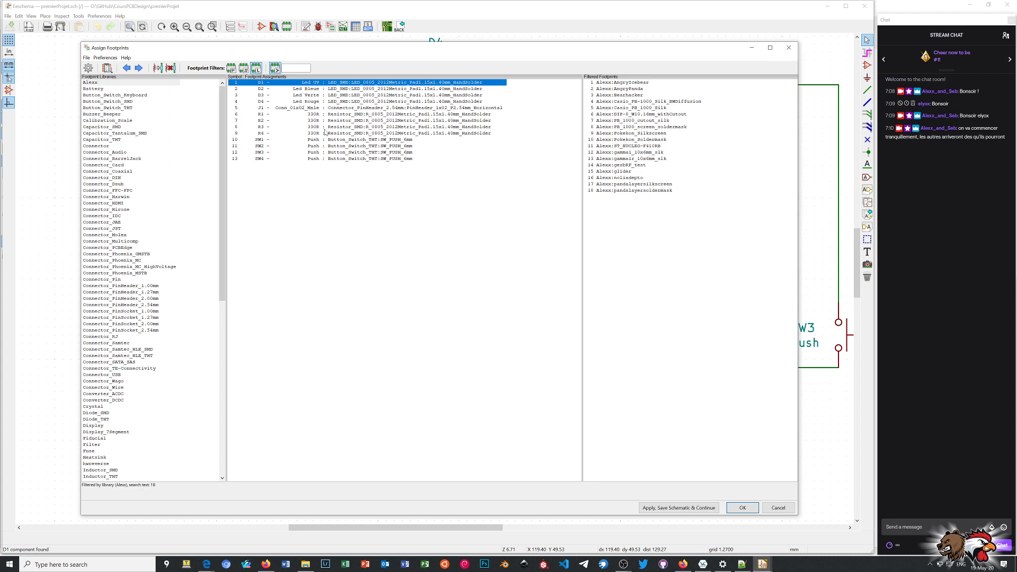
pyautogui.click(742, 507)
pyautogui.click(386, 26)
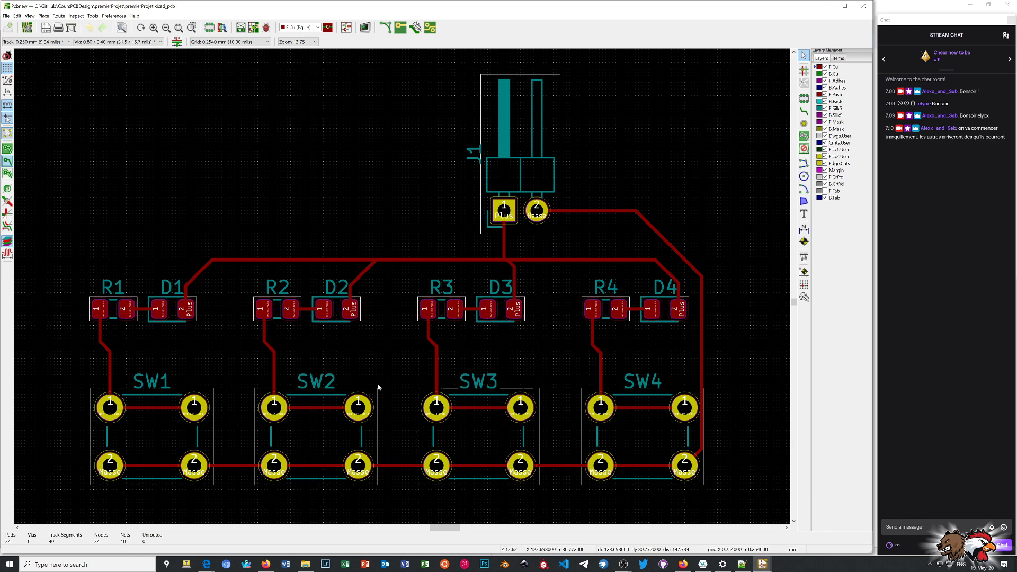
# Run the design rules check on the board with its existing settings.
pyautogui.click(266, 27)
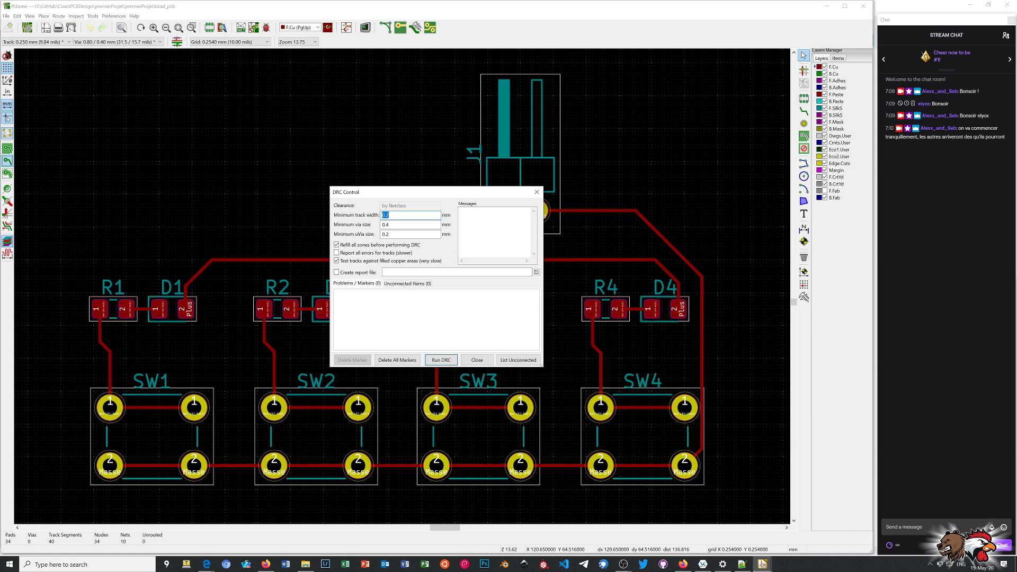
pyautogui.click(443, 360)
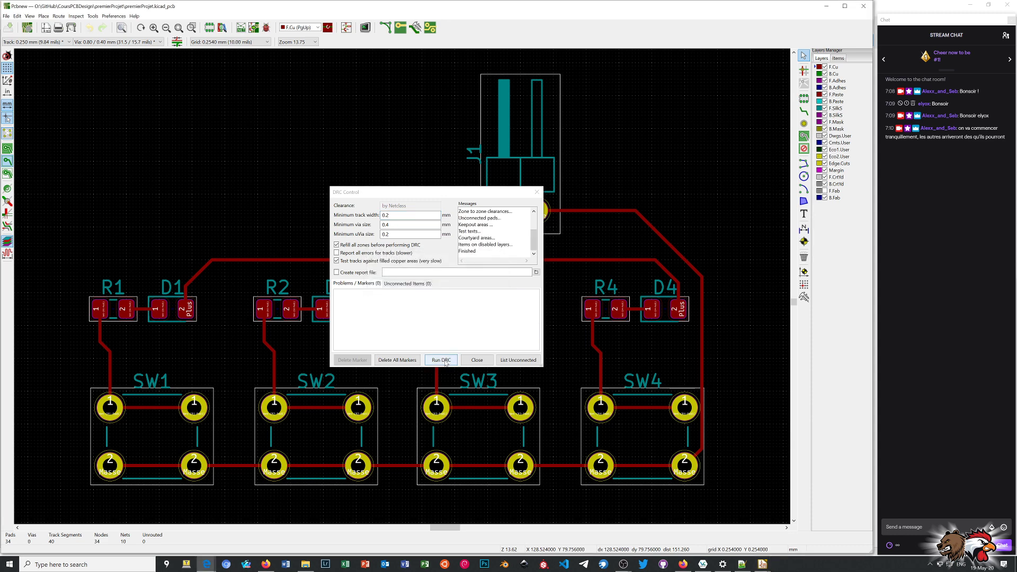
pyautogui.click(484, 363)
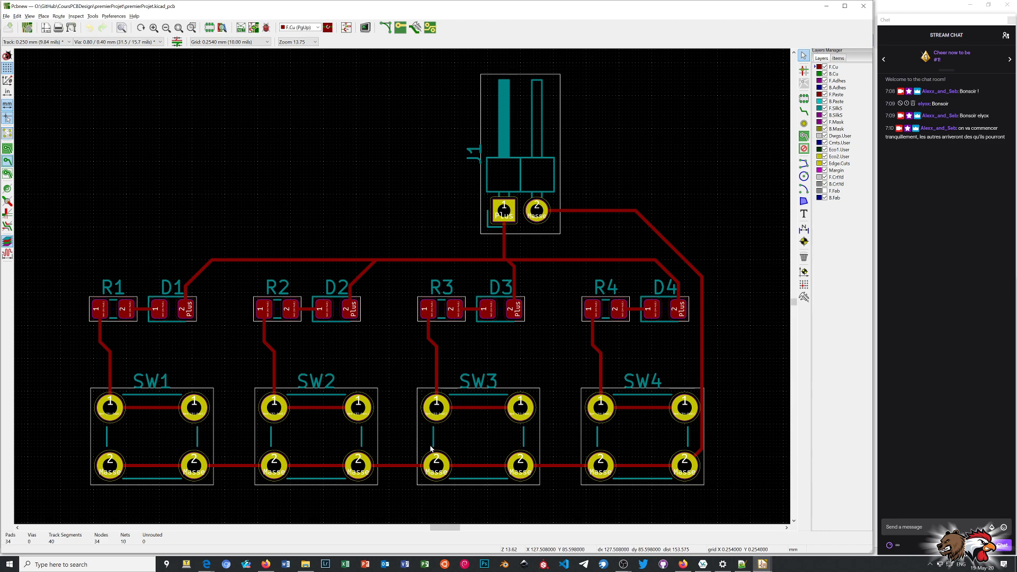
# Examine the board's connector, LEDs, resistors and switches from several angles in 3D, and return to the layout.
pyautogui.hotkey('alt', '3')
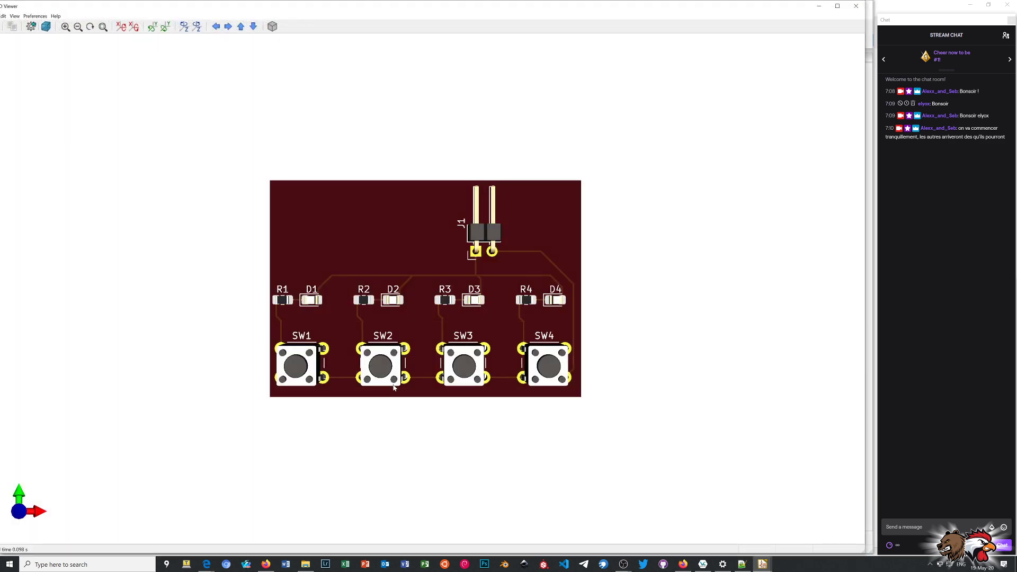
pyautogui.moveTo(392, 406); pyautogui.dragTo(466, 324)
pyautogui.moveTo(562, 331); pyautogui.dragTo(555, 293)
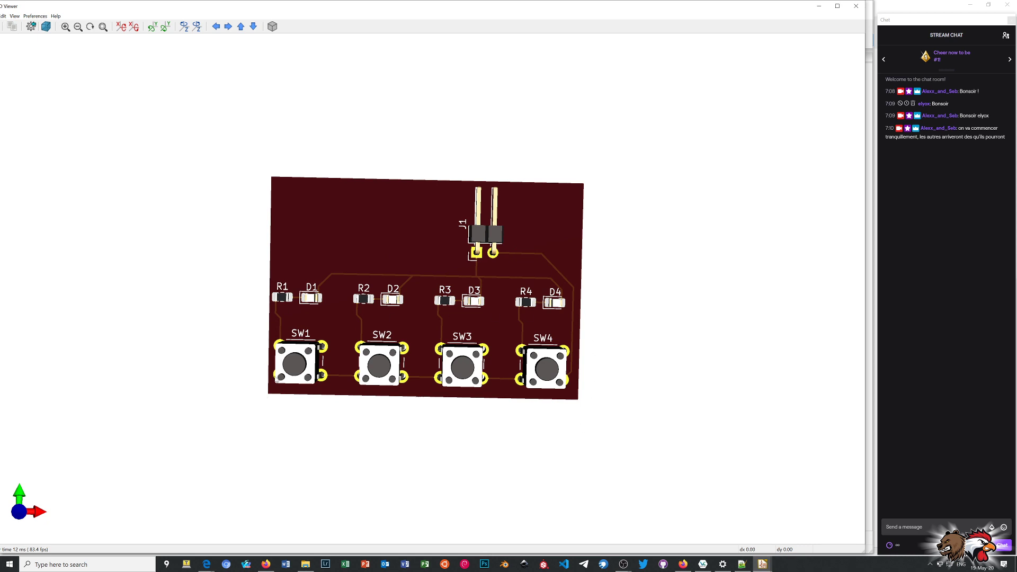
pyautogui.moveTo(185, 349); pyautogui.dragTo(419, 384)
pyautogui.scroll(3, 378, 314)
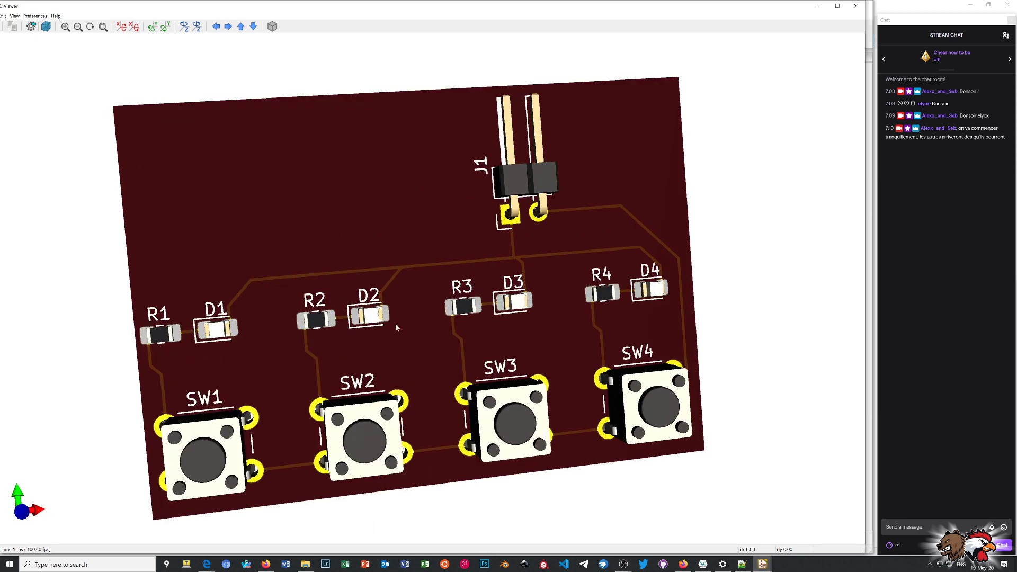
pyautogui.moveTo(426, 348); pyautogui.dragTo(401, 357)
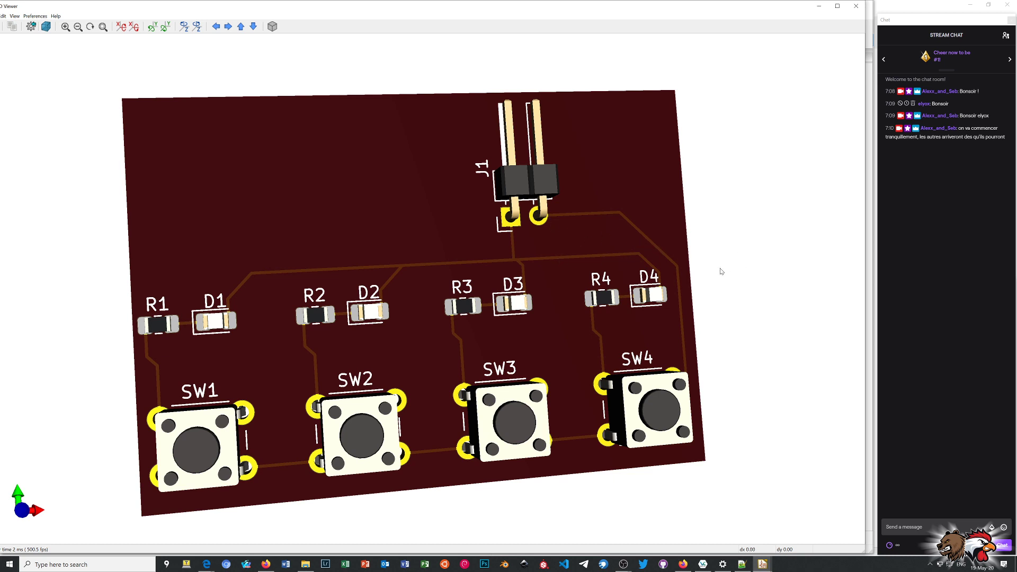
pyautogui.click(854, 6)
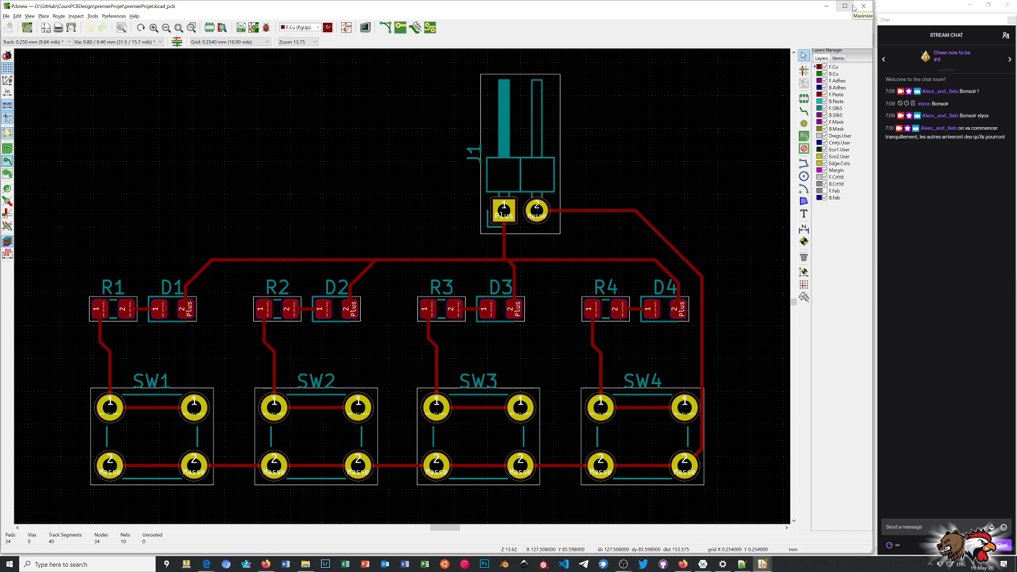
# Draw an irregular, jagged board outline of connected line segments on the Edge.Cuts layer, clockwise around all components from above and left of R1.
pyautogui.scroll(-1, 644, 145)
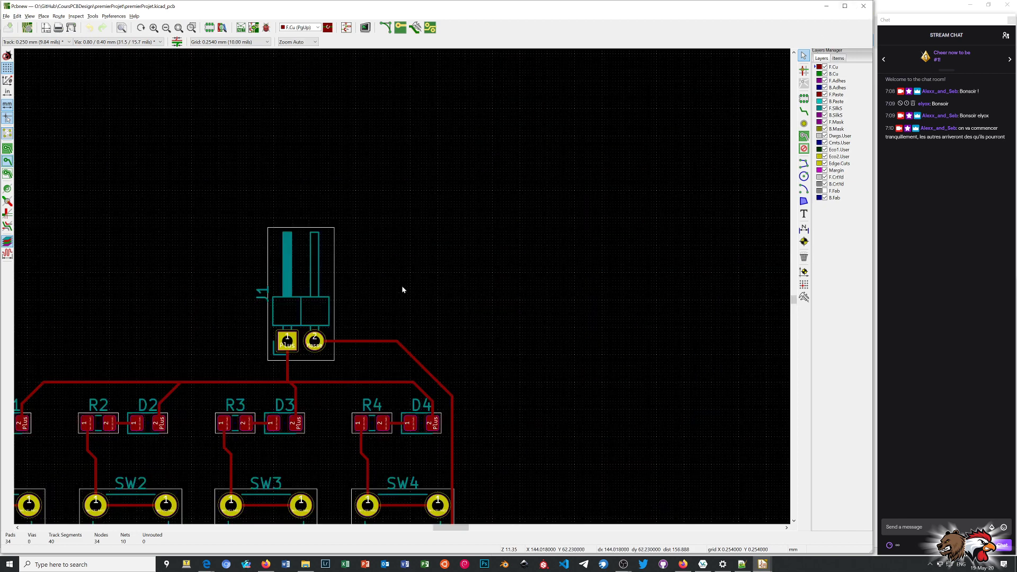
pyautogui.scroll(-1, 178, 471)
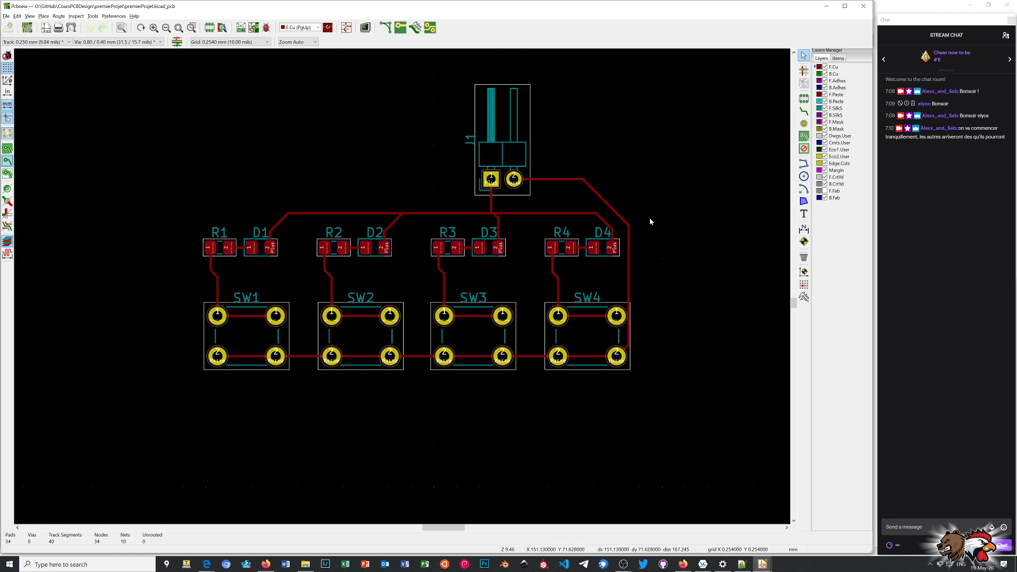
pyautogui.click(819, 164)
pyautogui.scroll(-1, 611, 209)
pyautogui.scroll(-1, 237, 315)
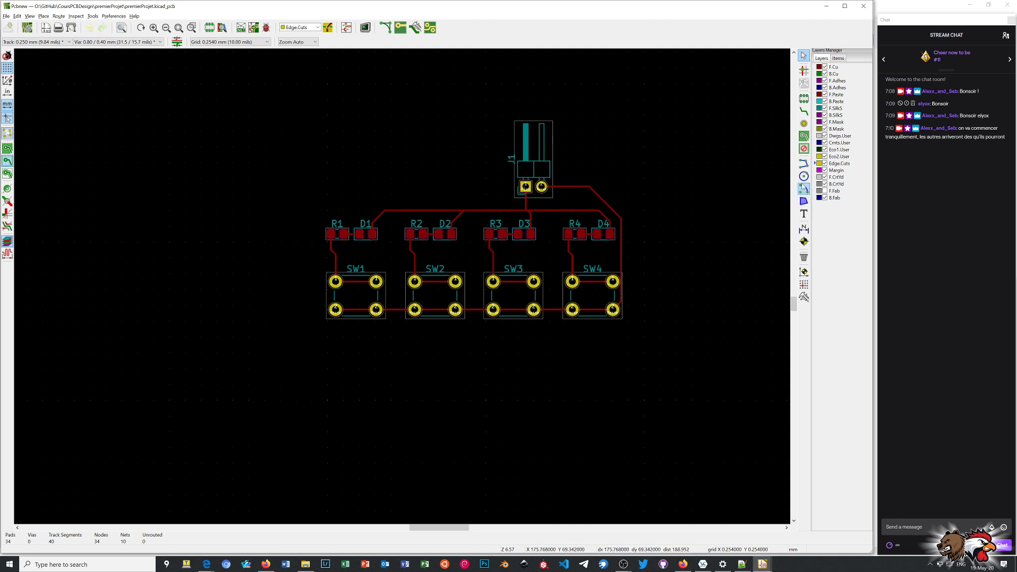
pyautogui.click(804, 164)
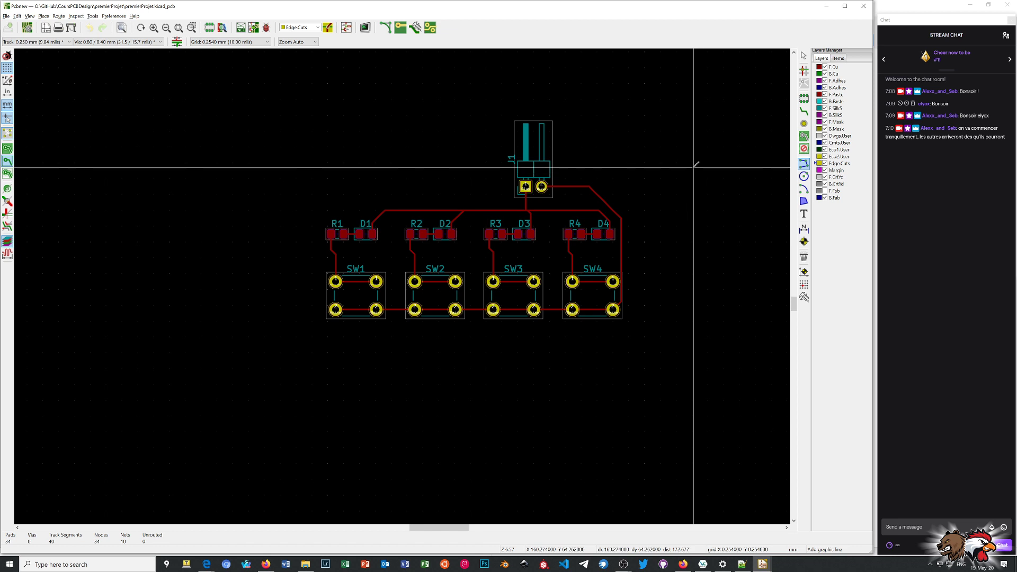
pyautogui.click(279, 215)
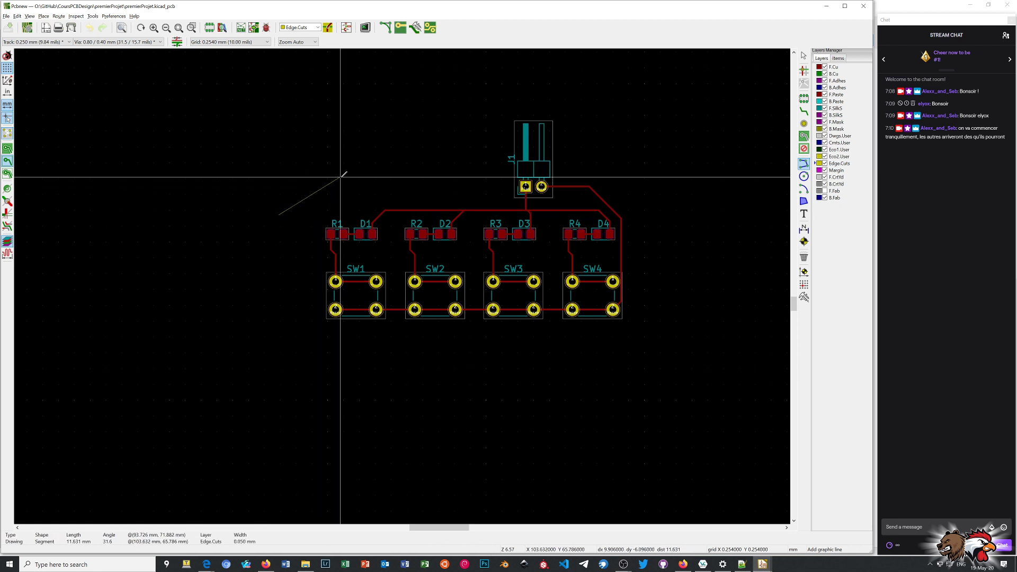
pyautogui.click(340, 178)
pyautogui.click(345, 129)
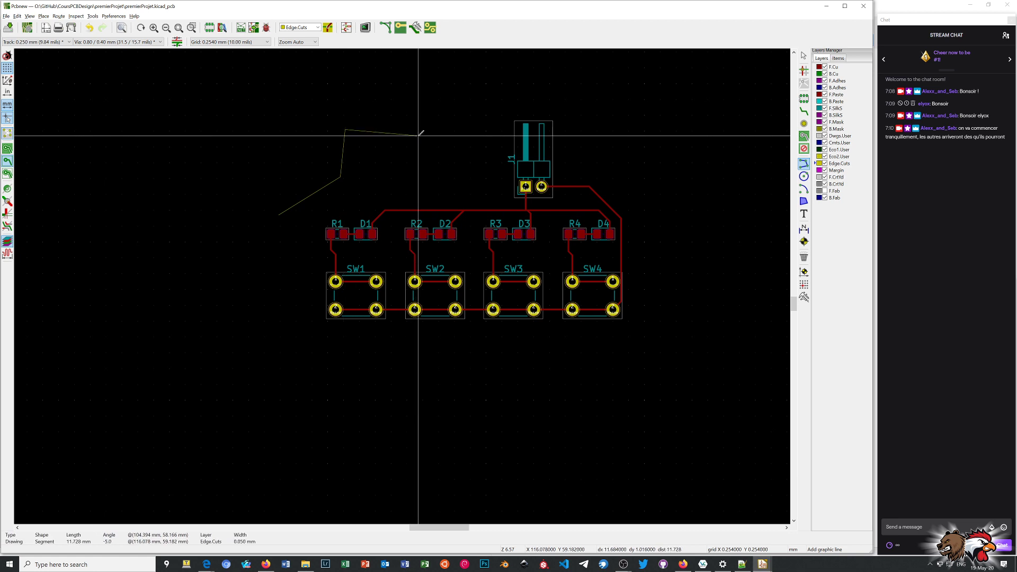
pyautogui.click(422, 162)
pyautogui.click(462, 106)
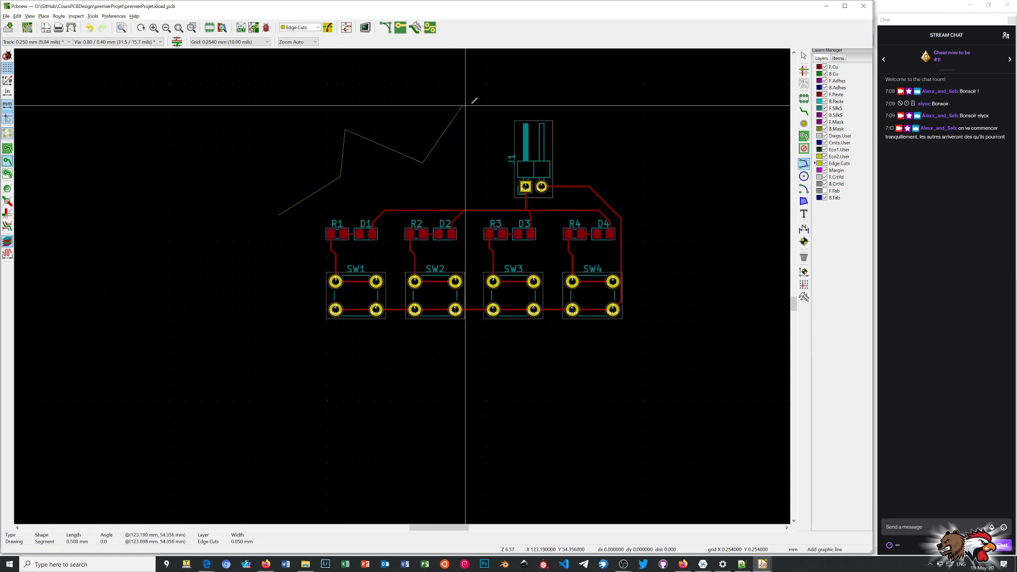
pyautogui.click(554, 97)
pyautogui.click(617, 148)
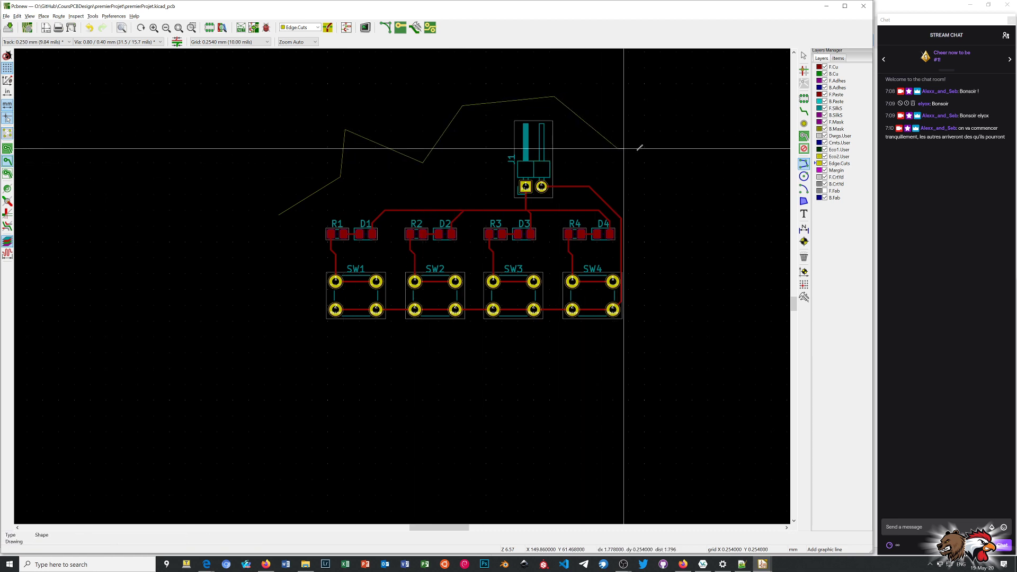
pyautogui.click(688, 154)
pyautogui.click(675, 211)
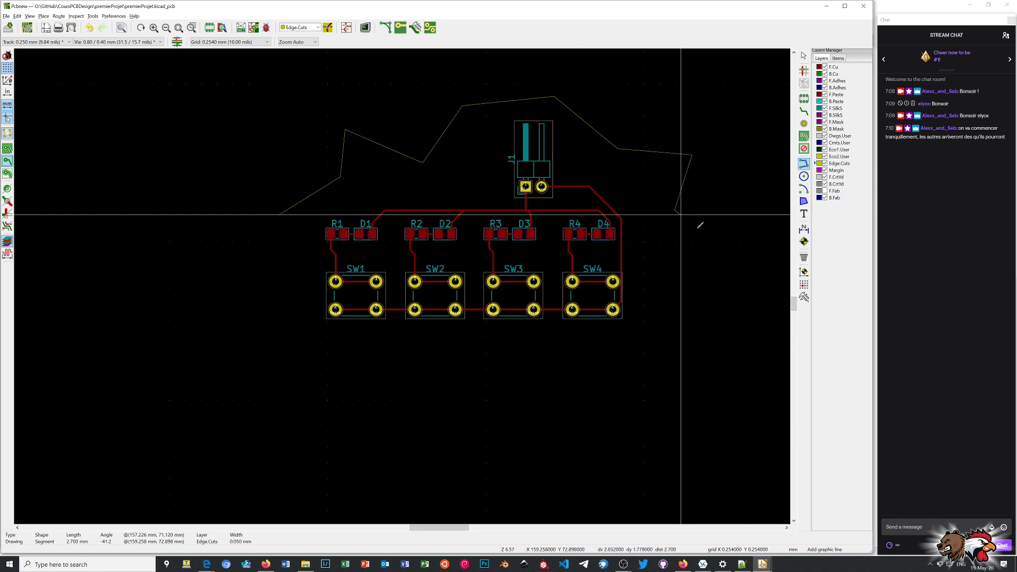
pyautogui.click(739, 279)
pyautogui.click(672, 340)
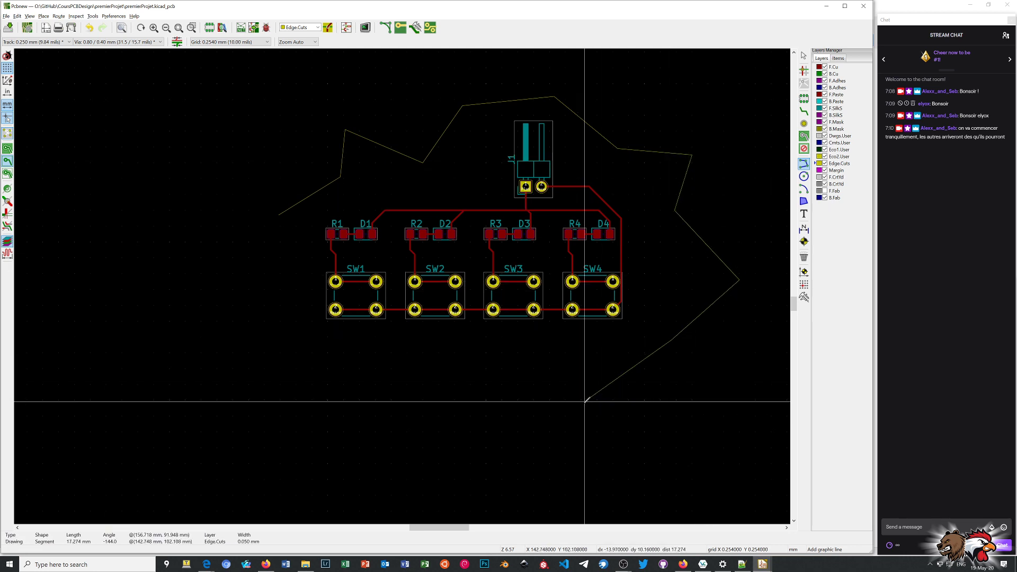
pyautogui.click(640, 396)
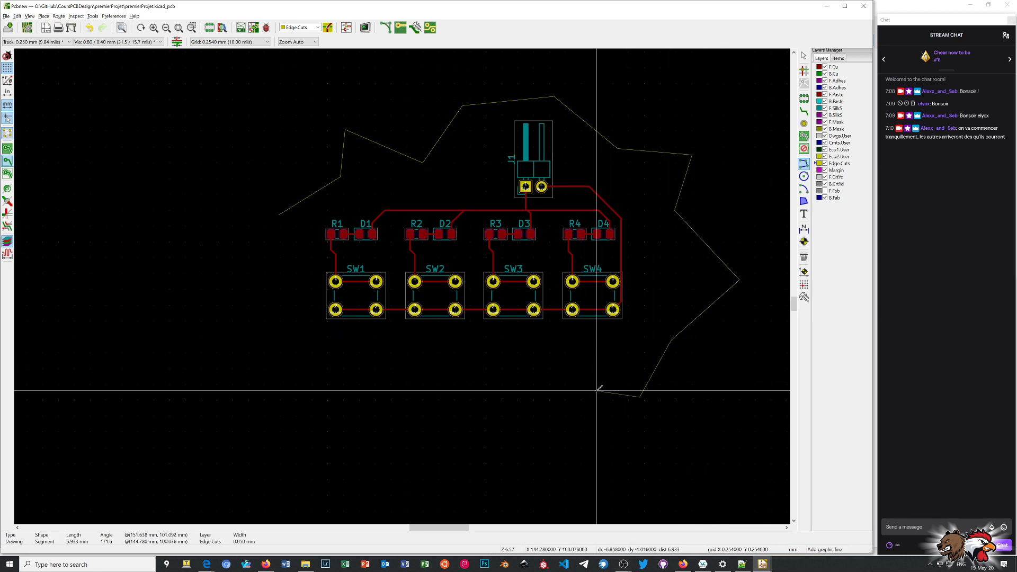
pyautogui.click(597, 391)
pyautogui.click(609, 363)
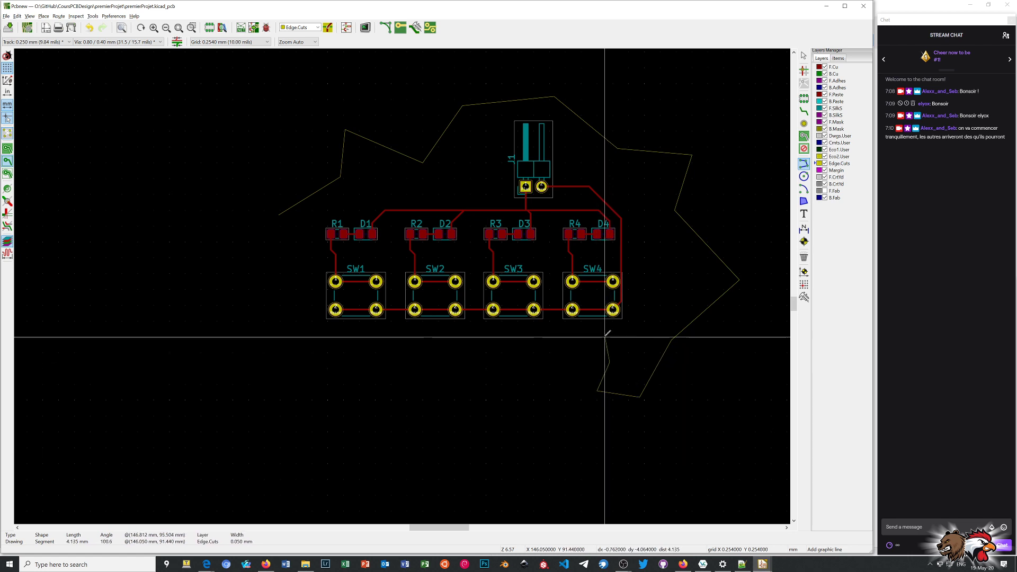
pyautogui.click(604, 334)
pyautogui.click(560, 347)
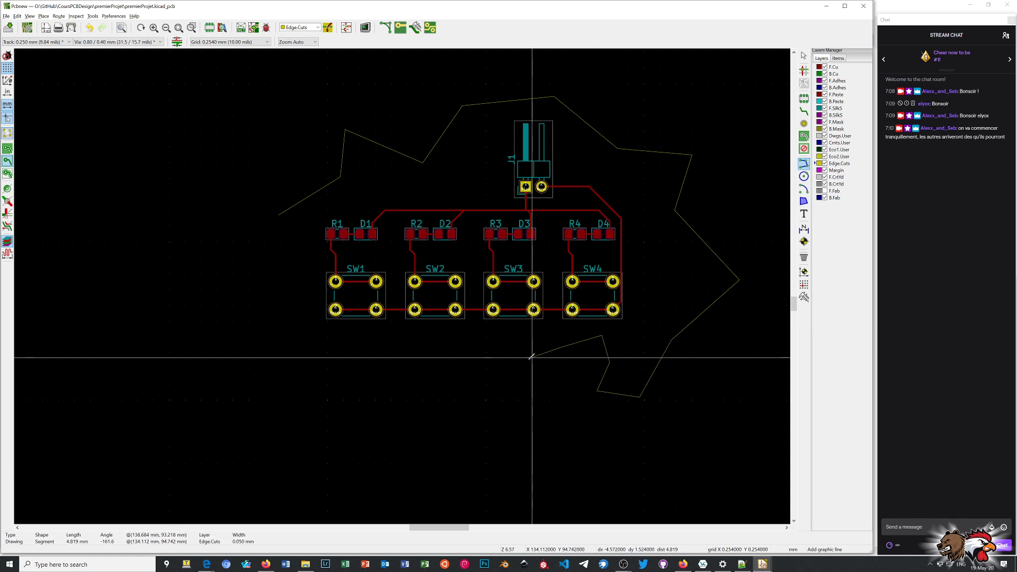
pyautogui.click(518, 371)
pyautogui.click(529, 401)
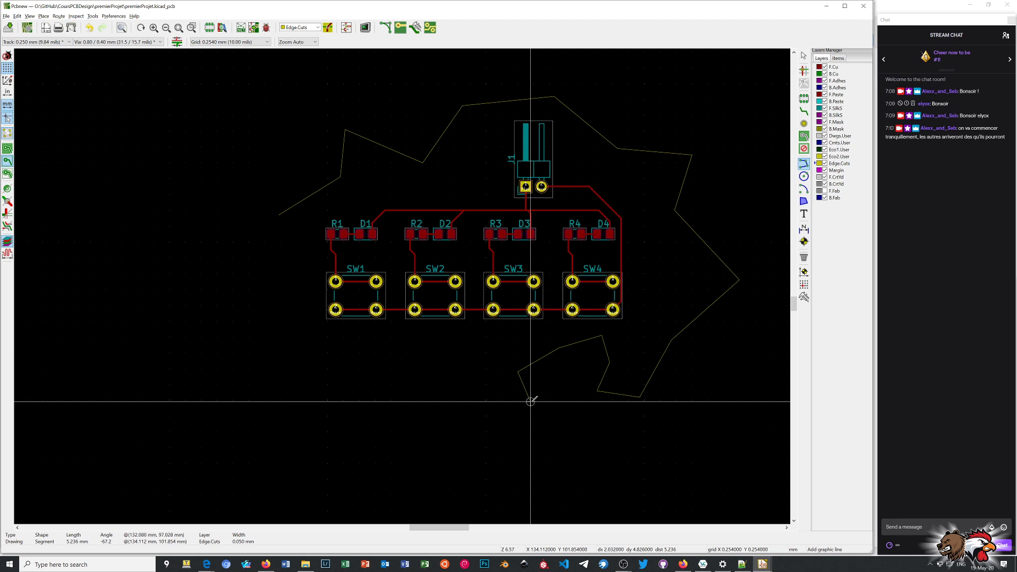
pyautogui.doubleClick(457, 403)
pyautogui.click(458, 403)
pyautogui.click(412, 403)
pyautogui.click(432, 370)
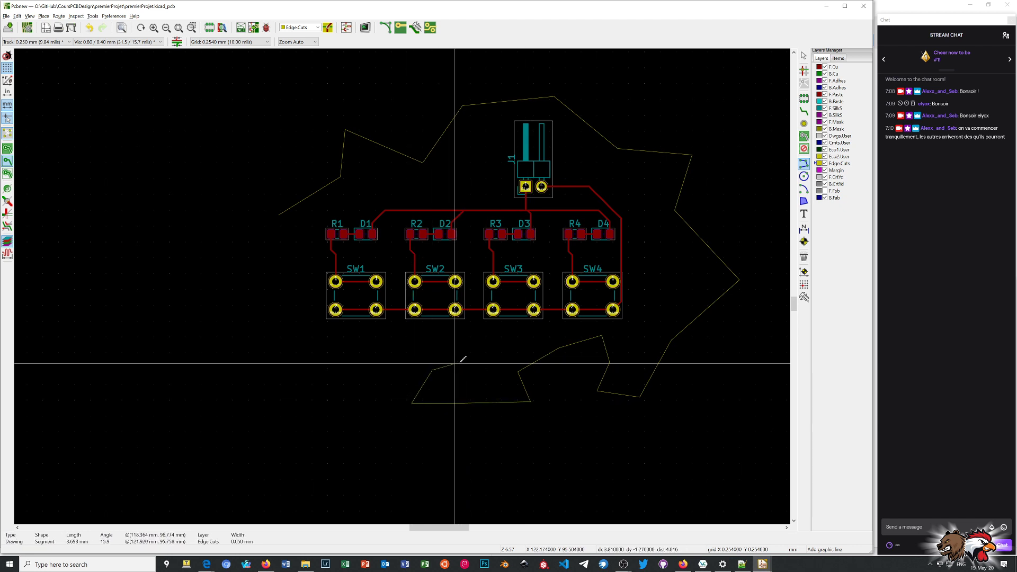
pyautogui.click(468, 360)
pyautogui.click(430, 335)
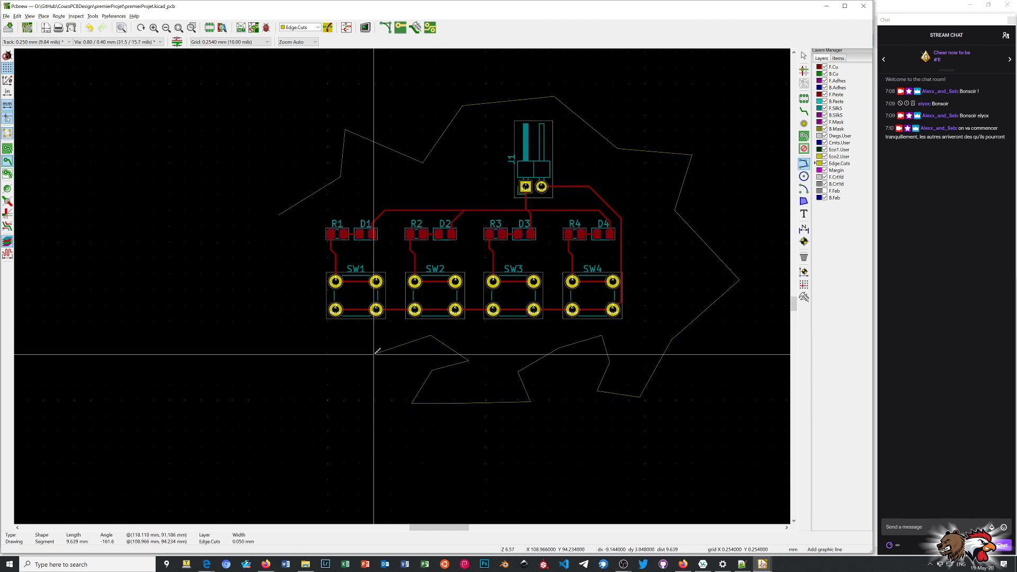
pyautogui.click(321, 351)
pyautogui.click(339, 386)
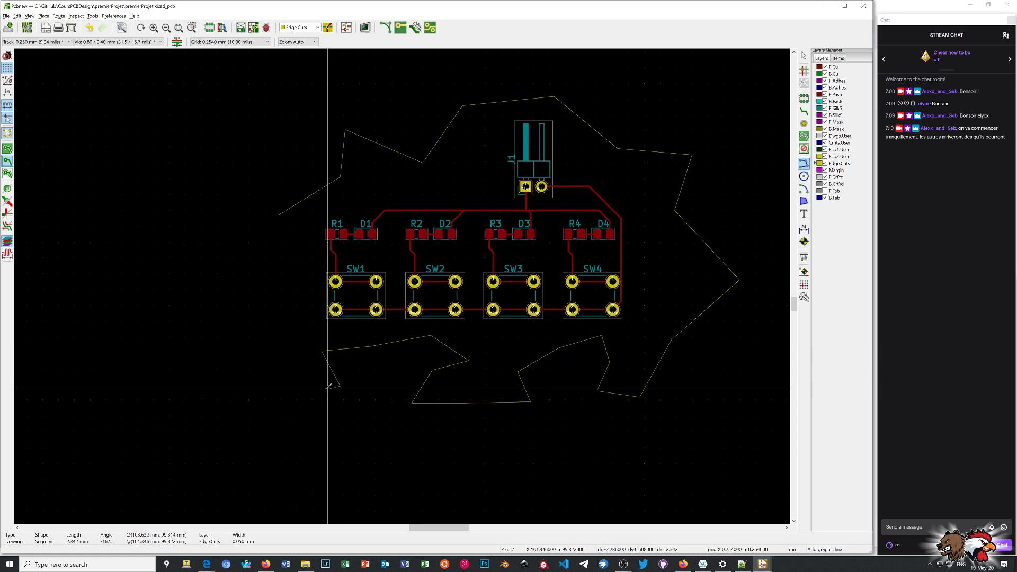
pyautogui.click(295, 411)
pyautogui.click(234, 407)
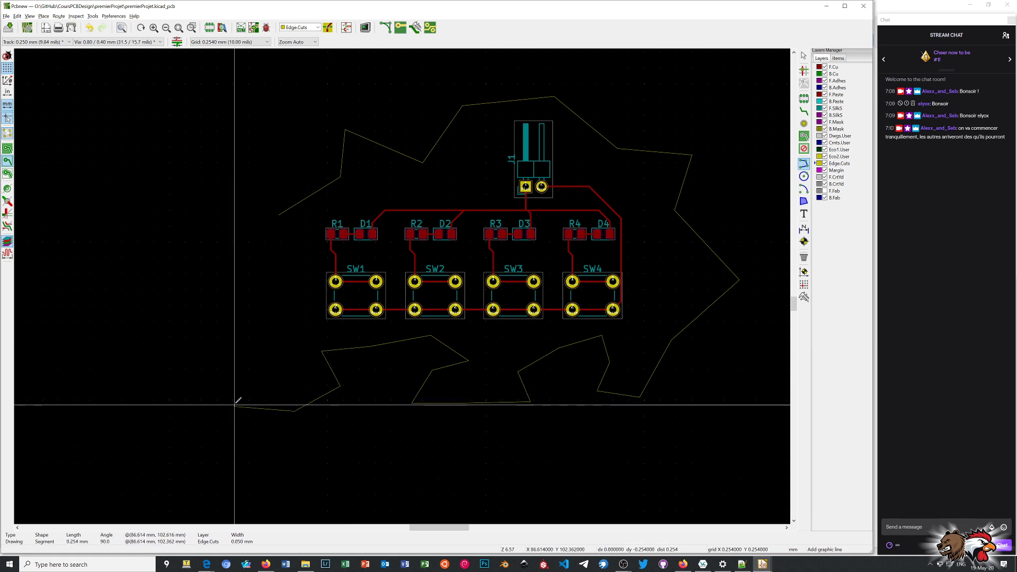
pyautogui.click(218, 365)
pyautogui.click(246, 313)
pyautogui.click(228, 280)
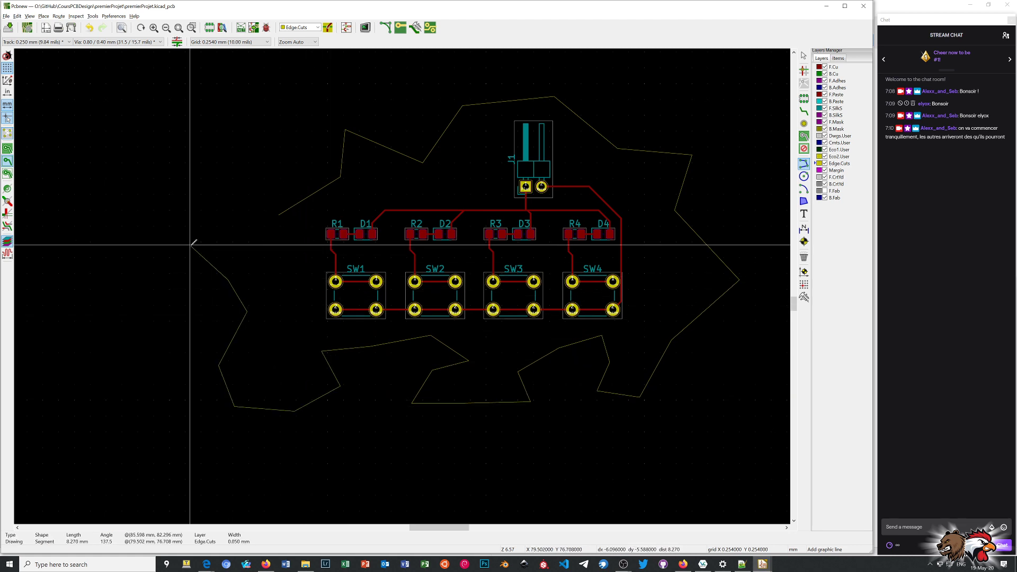
pyautogui.doubleClick(190, 245)
pyautogui.click(190, 245)
pyautogui.click(199, 216)
pyautogui.click(242, 168)
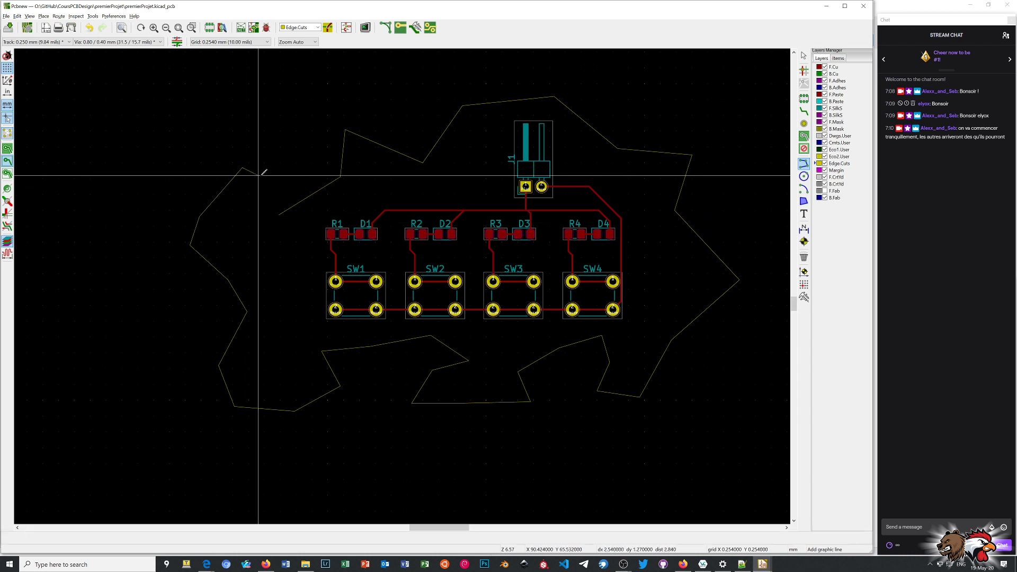
# Close the jagged Edge.Cuts outline with two more segments ending at its starting point, and finish drawing lines.
pyautogui.click(286, 176)
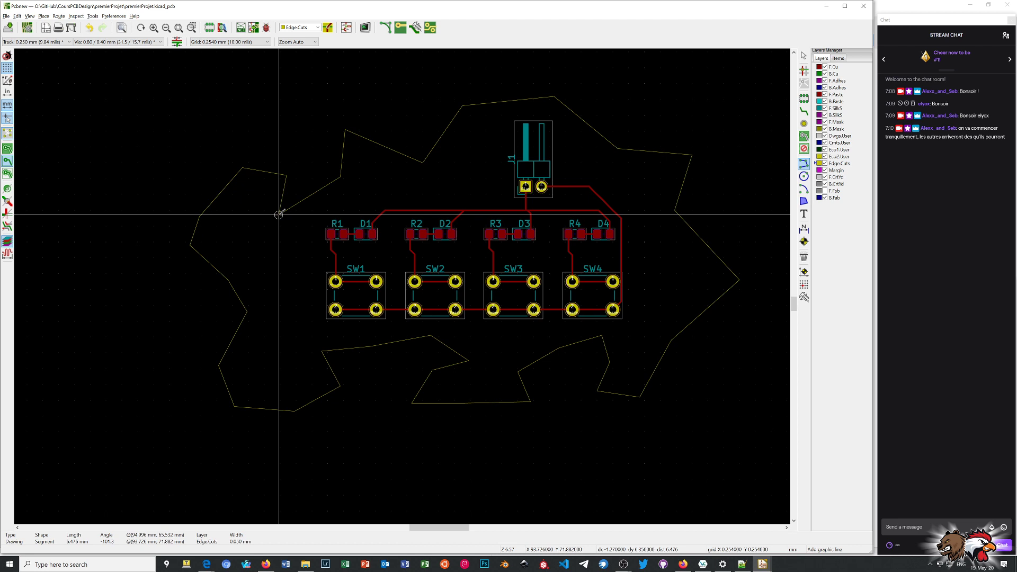
pyautogui.click(279, 214)
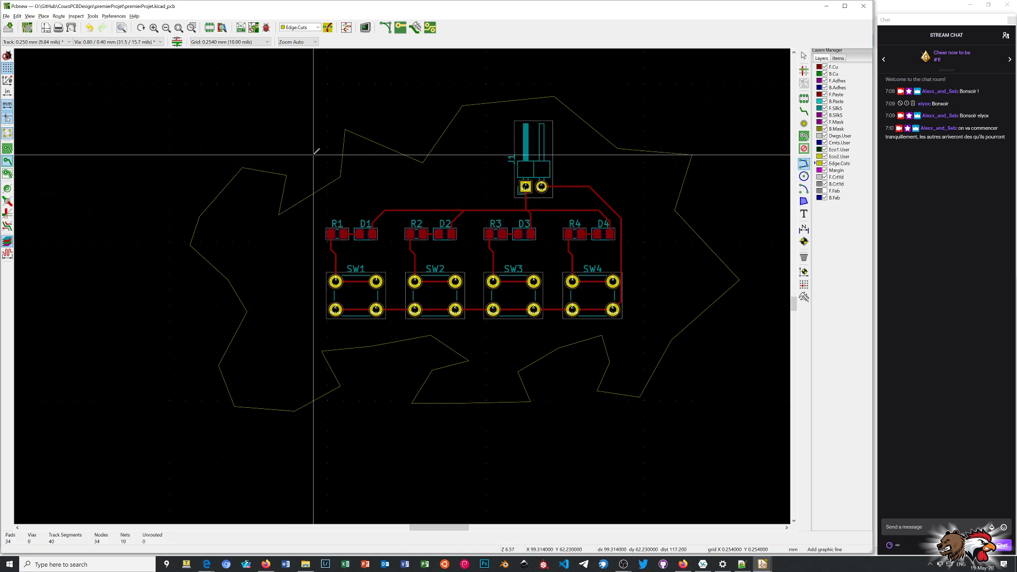
pyautogui.rightClick(295, 136)
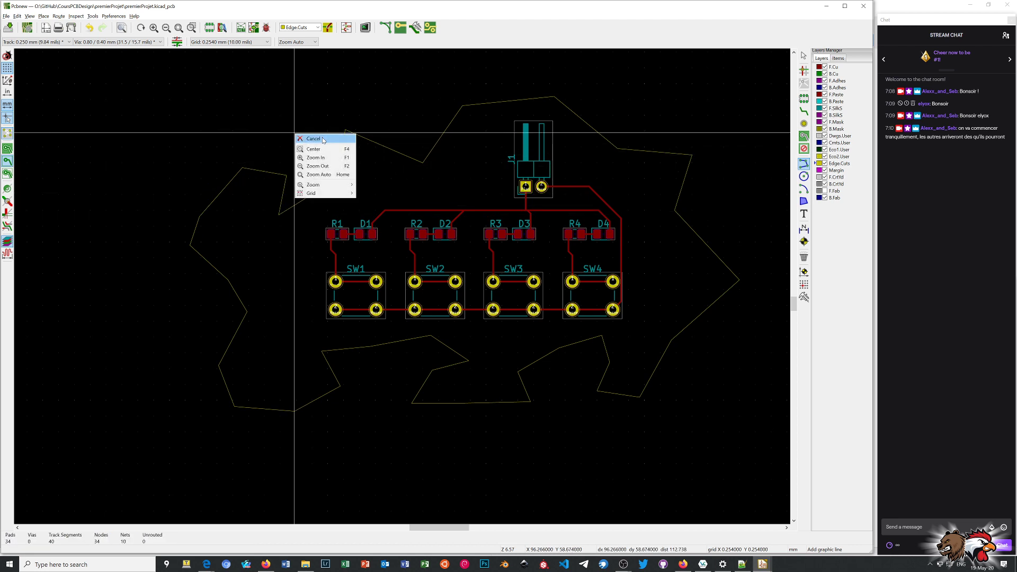
pyautogui.click(322, 139)
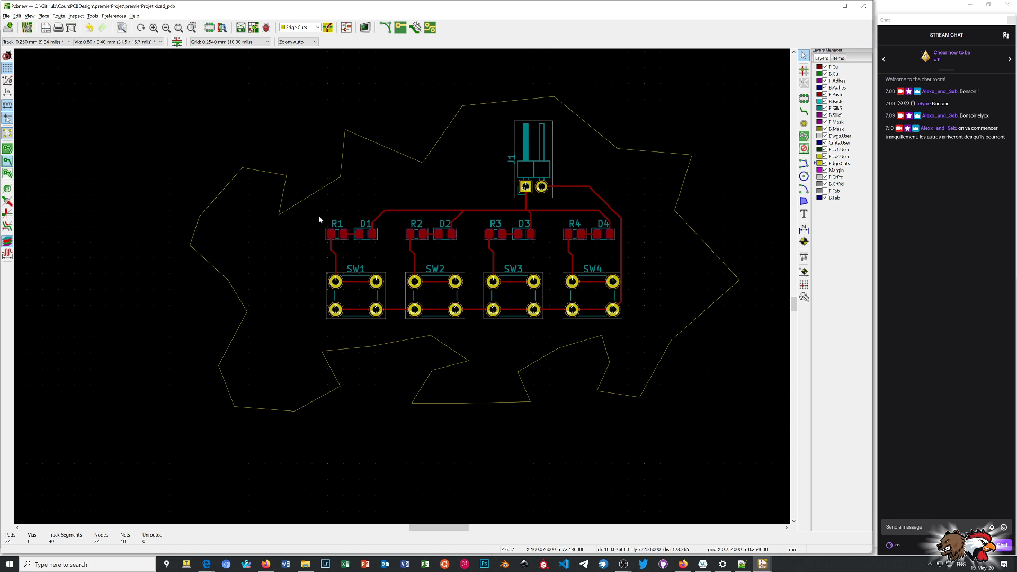
# Examine the irregularly shaped board in 3D from the front, edge and back, and return to the layout.
pyautogui.hotkey('alt', '3')
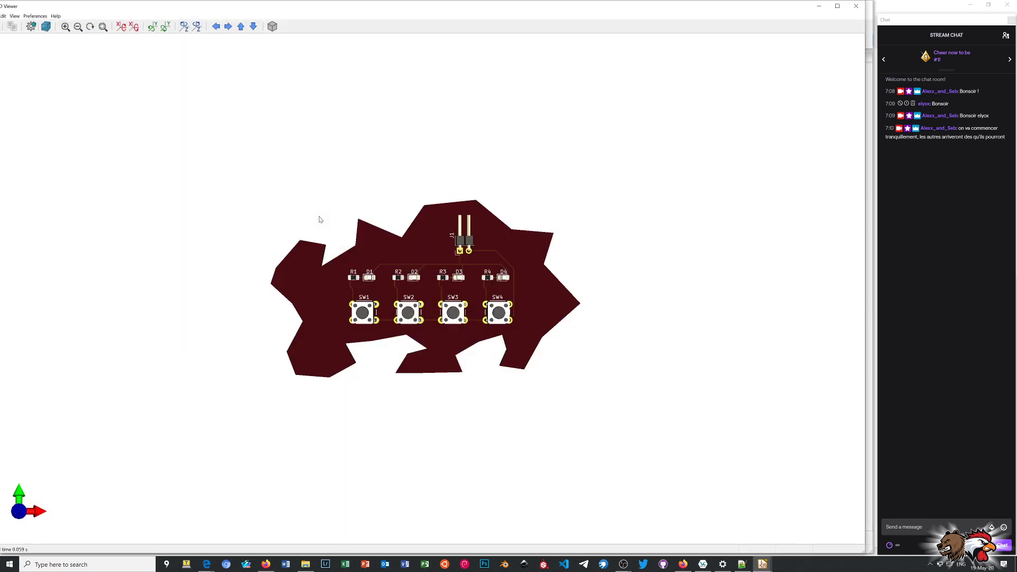
pyautogui.moveTo(443, 334); pyautogui.dragTo(458, 118)
pyautogui.moveTo(305, 274); pyautogui.dragTo(325, 220)
pyautogui.moveTo(522, 358); pyautogui.dragTo(320, 402)
pyautogui.moveTo(450, 311); pyautogui.dragTo(402, 397)
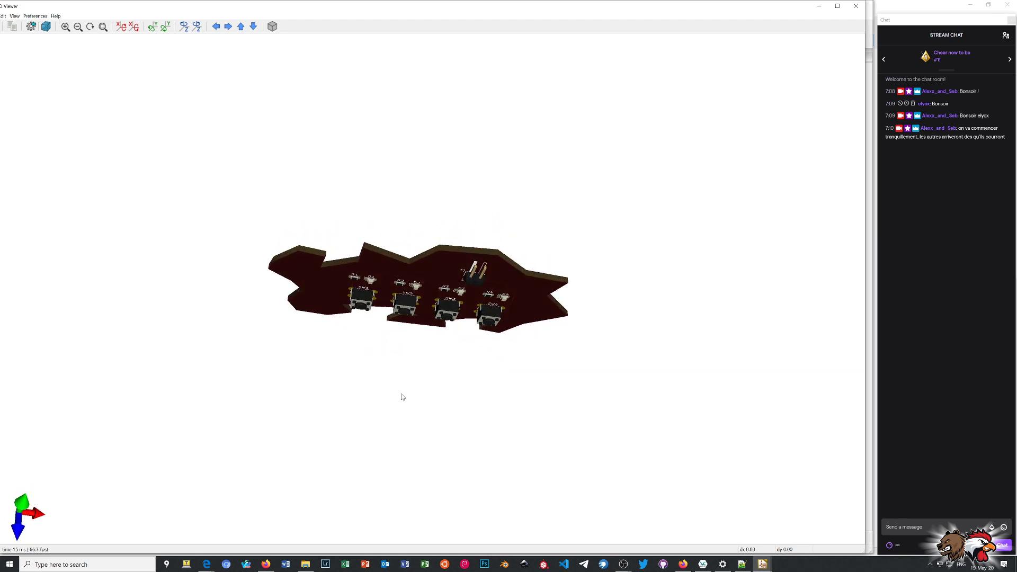
pyautogui.moveTo(423, 277); pyautogui.dragTo(411, 373)
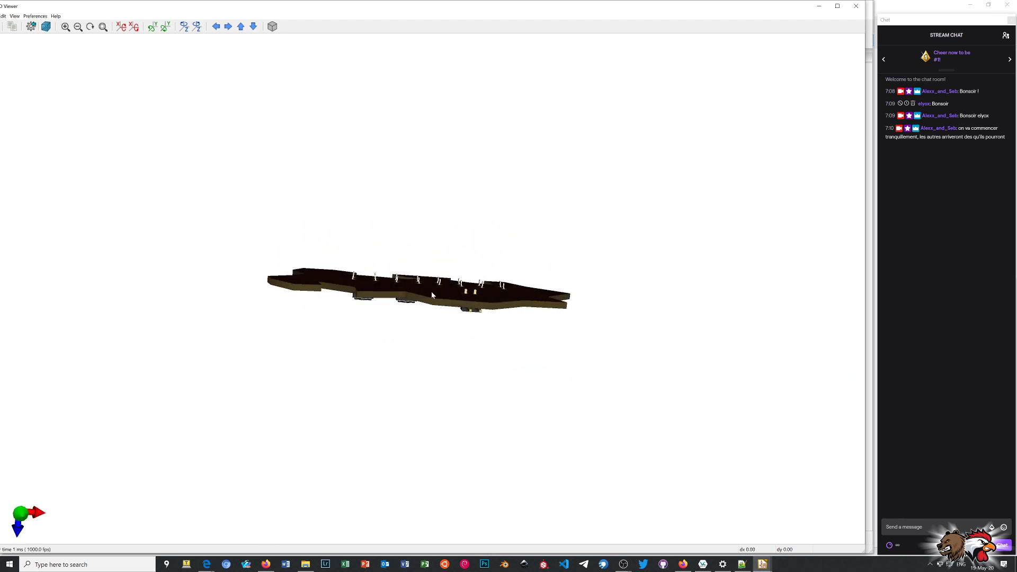
pyautogui.moveTo(432, 295); pyautogui.dragTo(452, 437)
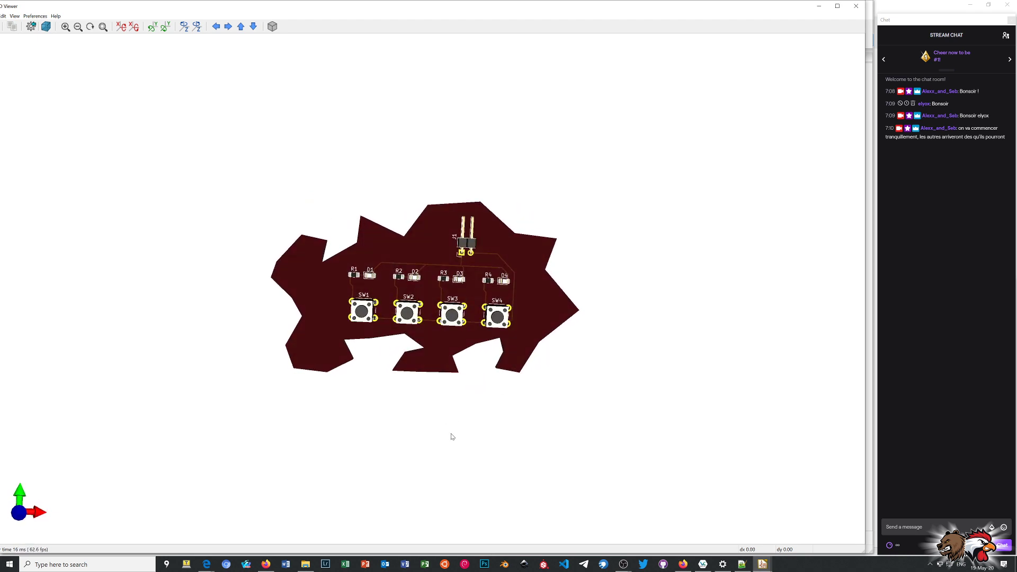
pyautogui.scroll(2, 447, 332)
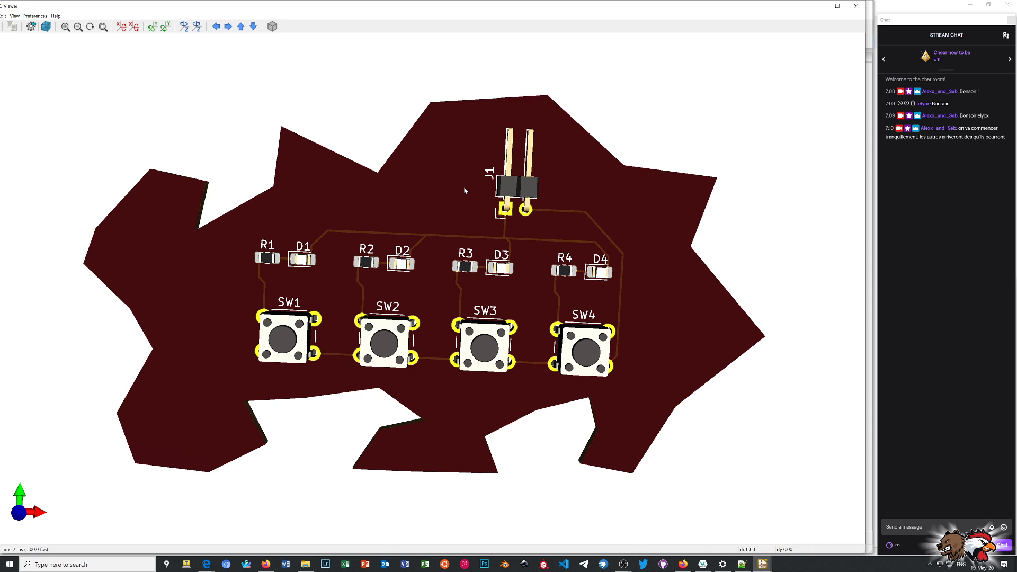
pyautogui.click(861, 6)
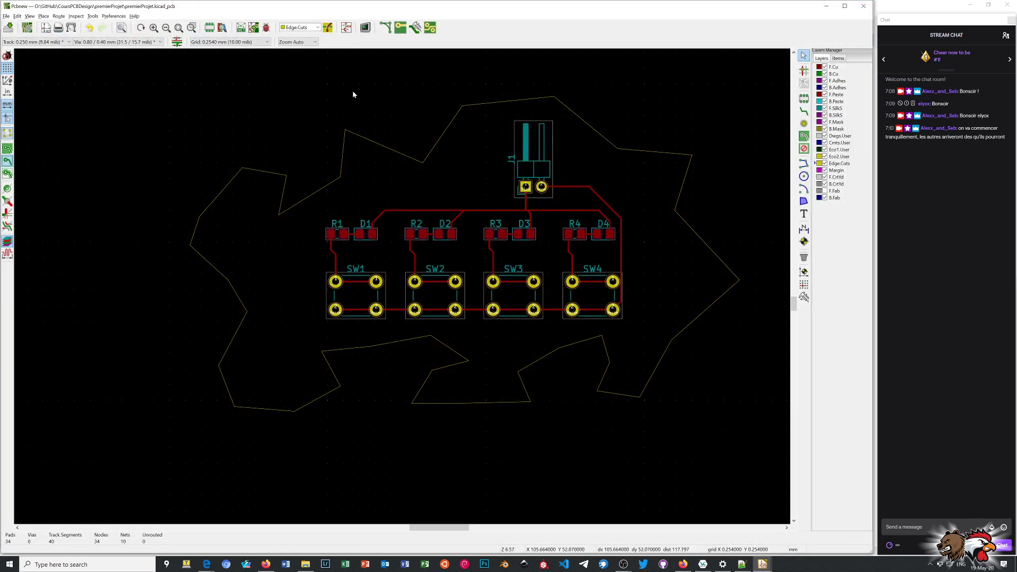
# Delete the slanted outline segment above R1 and R2, between the two upper peaks of the jagged contour.
pyautogui.moveTo(335, 103); pyautogui.dragTo(427, 169)
pyautogui.press('Delete')
pyautogui.moveTo(418, 98); pyautogui.dragTo(487, 139)
# Hide every layer except Edge.Cuts and delete all remaining segments of the jagged board outline.
pyautogui.click(824, 74)
pyautogui.click(825, 67)
pyautogui.click(825, 81)
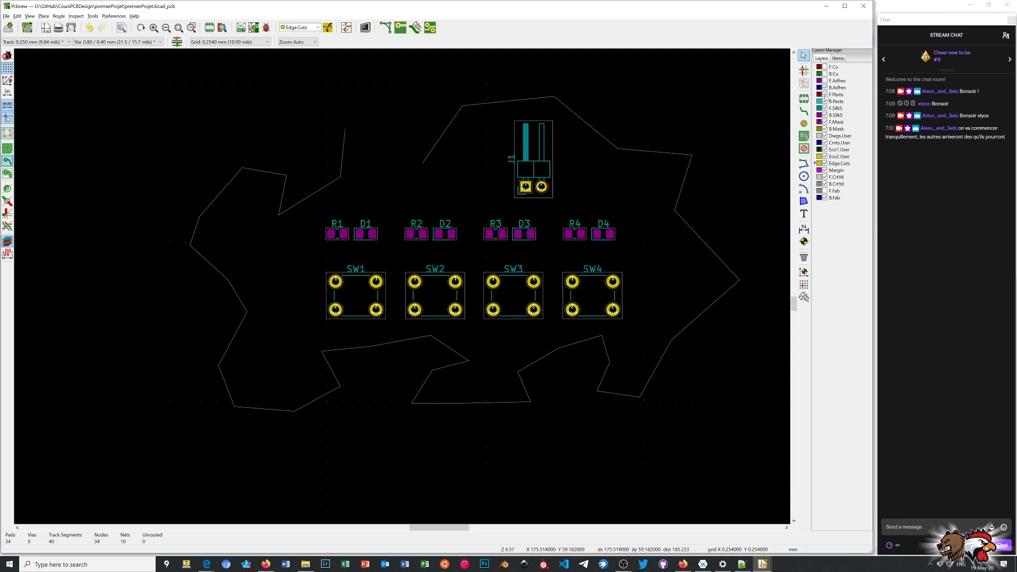
pyautogui.click(825, 88)
pyautogui.click(824, 94)
pyautogui.click(824, 102)
pyautogui.click(825, 122)
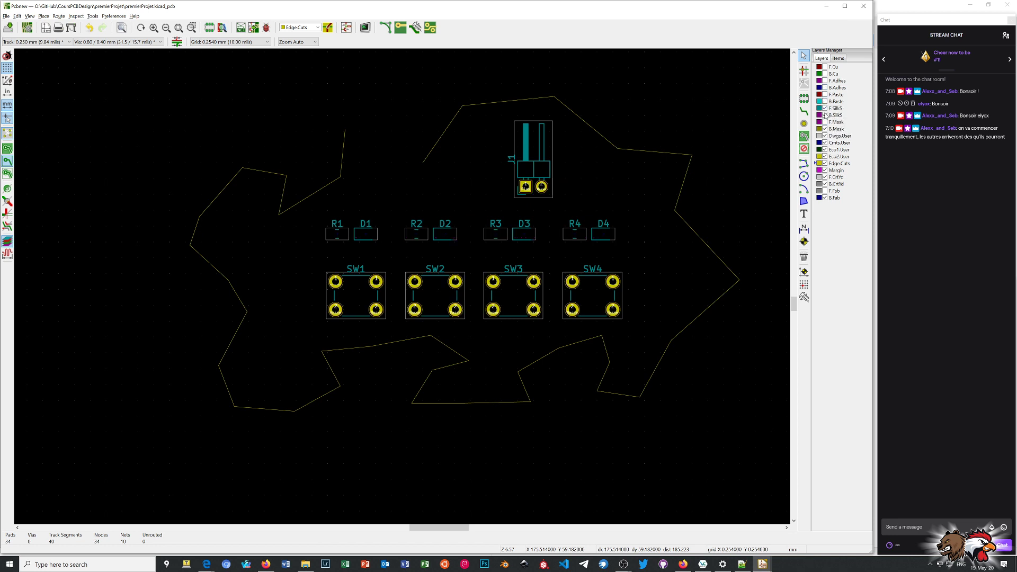
pyautogui.click(824, 115)
pyautogui.click(825, 108)
pyautogui.click(825, 128)
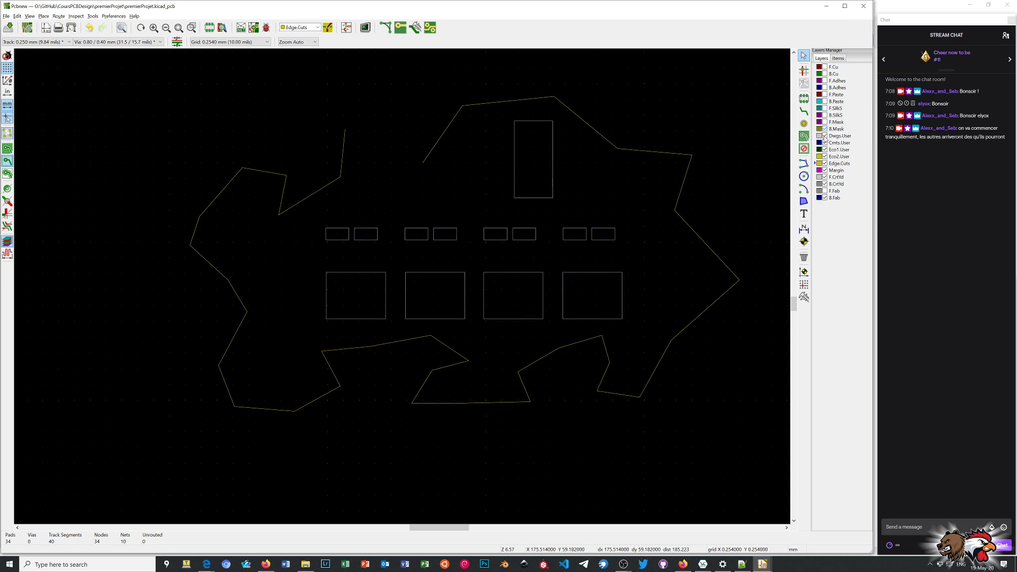
pyautogui.click(825, 145)
pyautogui.click(825, 151)
pyautogui.click(825, 158)
pyautogui.click(824, 170)
pyautogui.click(825, 176)
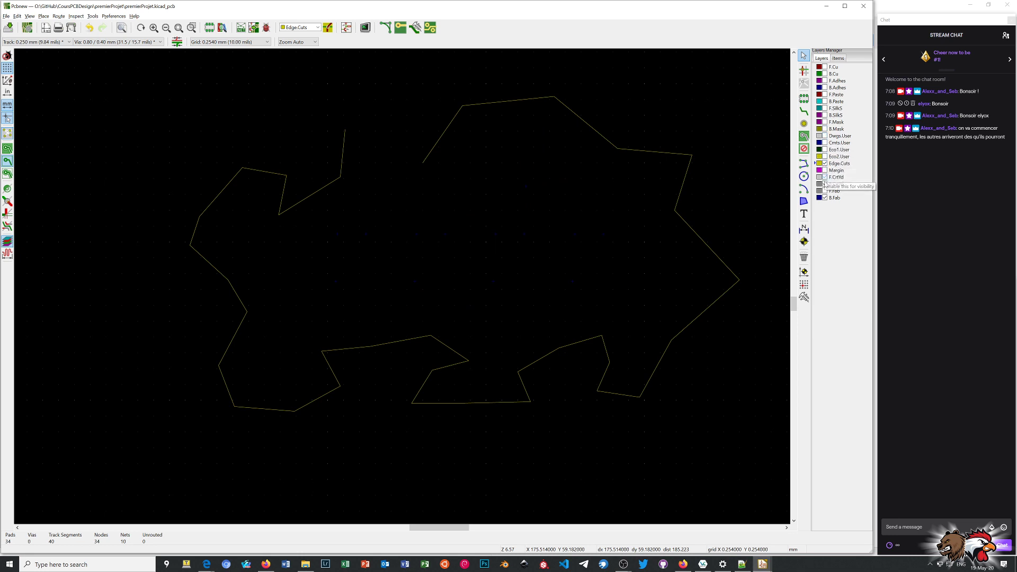
pyautogui.click(824, 183)
pyautogui.click(825, 191)
pyautogui.click(825, 197)
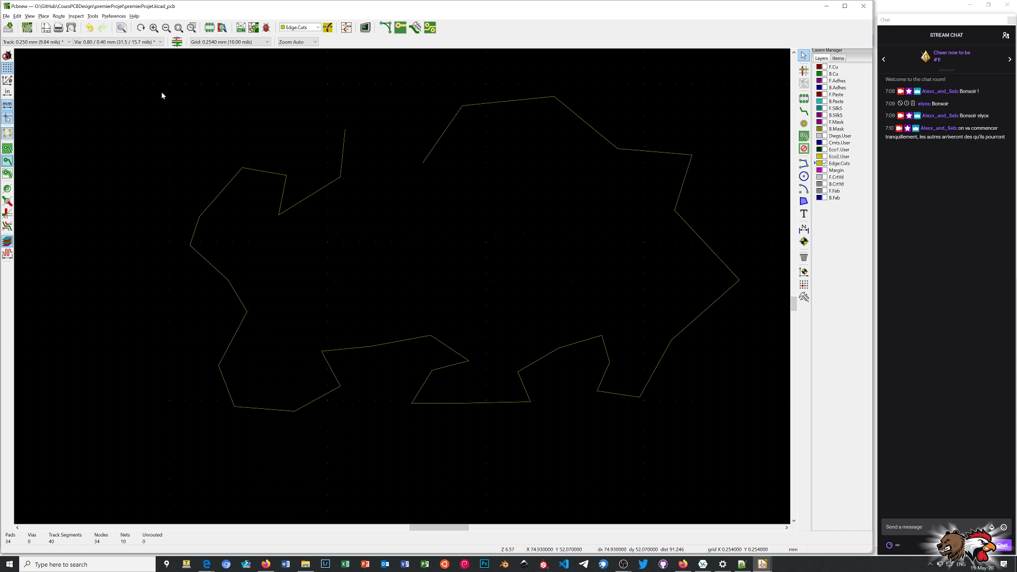
pyautogui.moveTo(161, 76); pyautogui.dragTo(728, 453)
pyautogui.press('Delete')
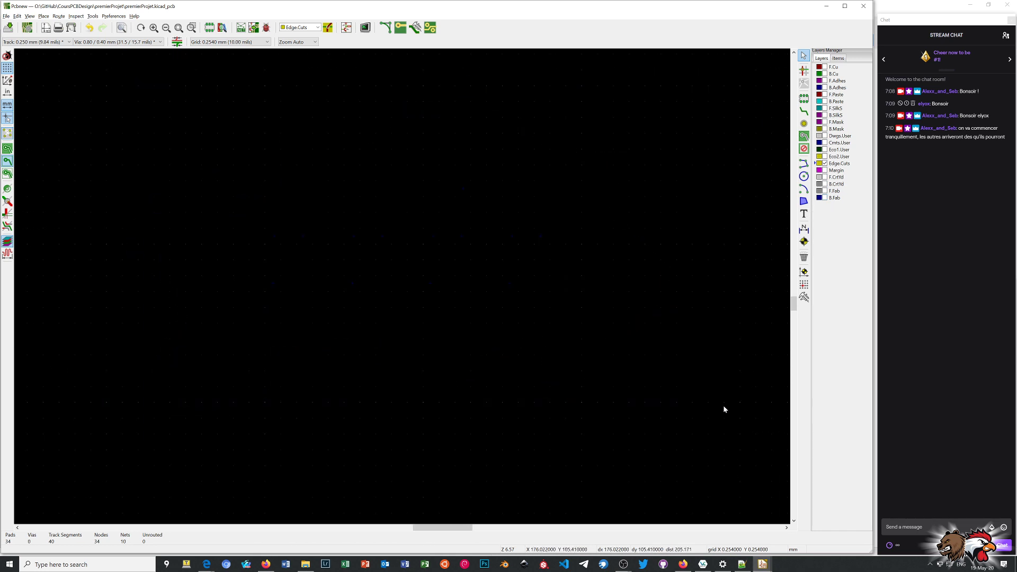
# Make the hidden copper, adhesive, paste, silkscreen, mask, user and courtyard layers visible again, together with F.Fab.
pyautogui.click(825, 67)
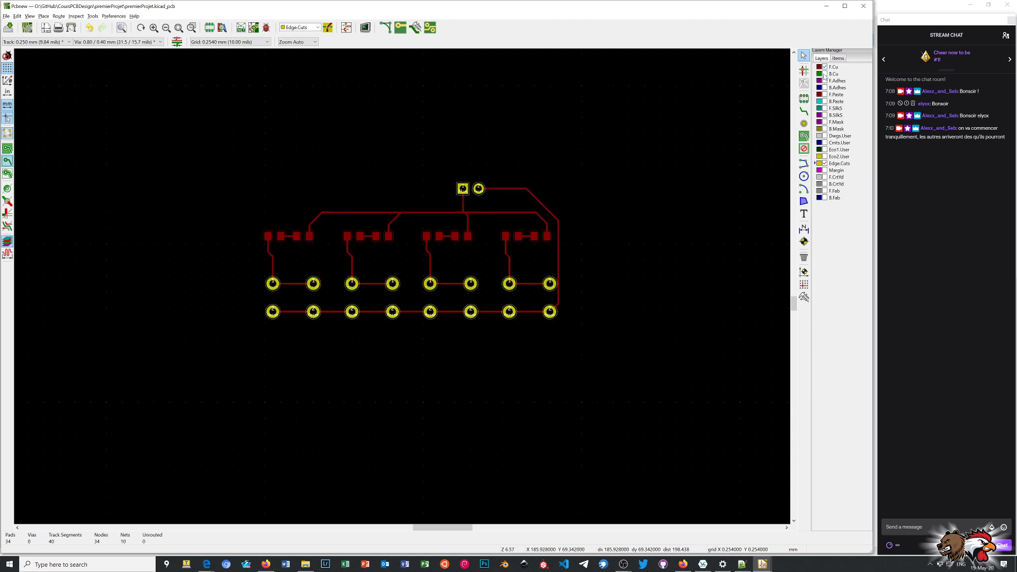
pyautogui.click(825, 74)
pyautogui.click(825, 81)
pyautogui.click(825, 95)
pyautogui.click(825, 88)
pyautogui.click(824, 109)
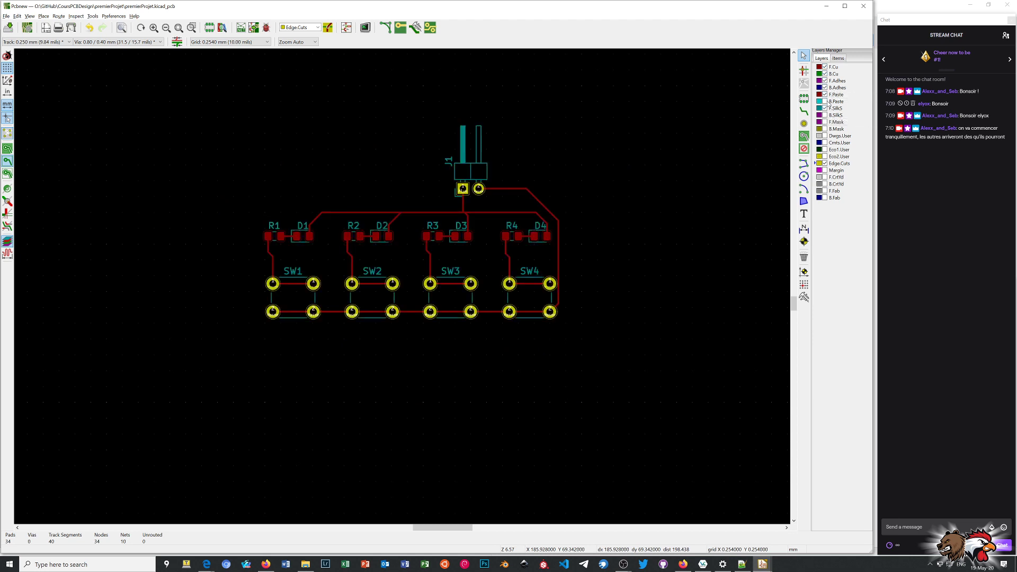
pyautogui.click(824, 102)
pyautogui.click(824, 115)
pyautogui.click(824, 123)
pyautogui.click(825, 129)
pyautogui.click(824, 136)
pyautogui.click(825, 143)
pyautogui.click(825, 150)
pyautogui.click(824, 157)
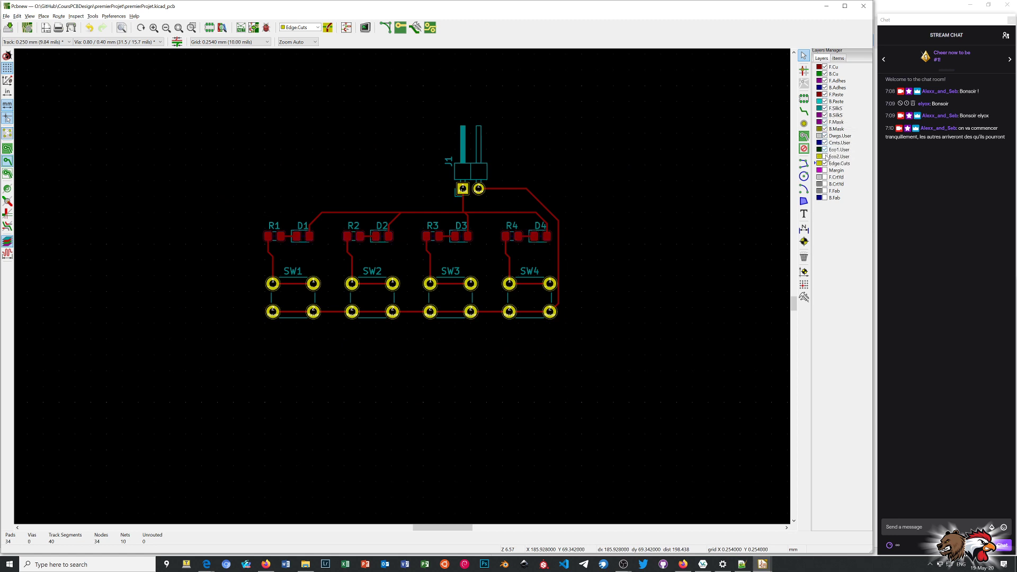
pyautogui.click(824, 177)
pyautogui.click(825, 184)
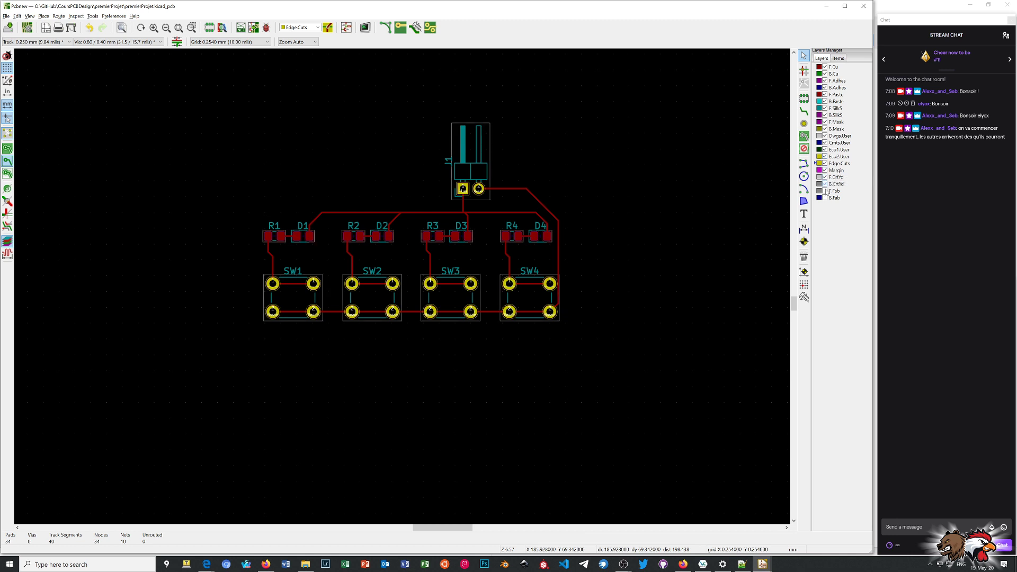
pyautogui.click(825, 192)
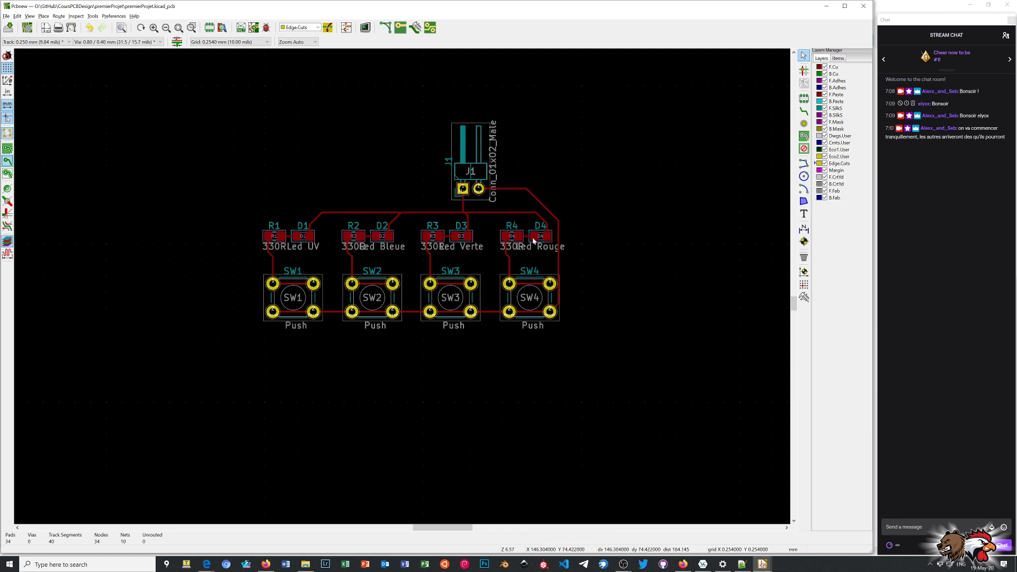
# Draw a closed rectangular board outline about 51 by 28 mm on Edge.Cuts around the components, leaving J1's pins overhanging the upper edge.
pyautogui.scroll(1, 519, 255)
pyautogui.scroll(1, 414, 288)
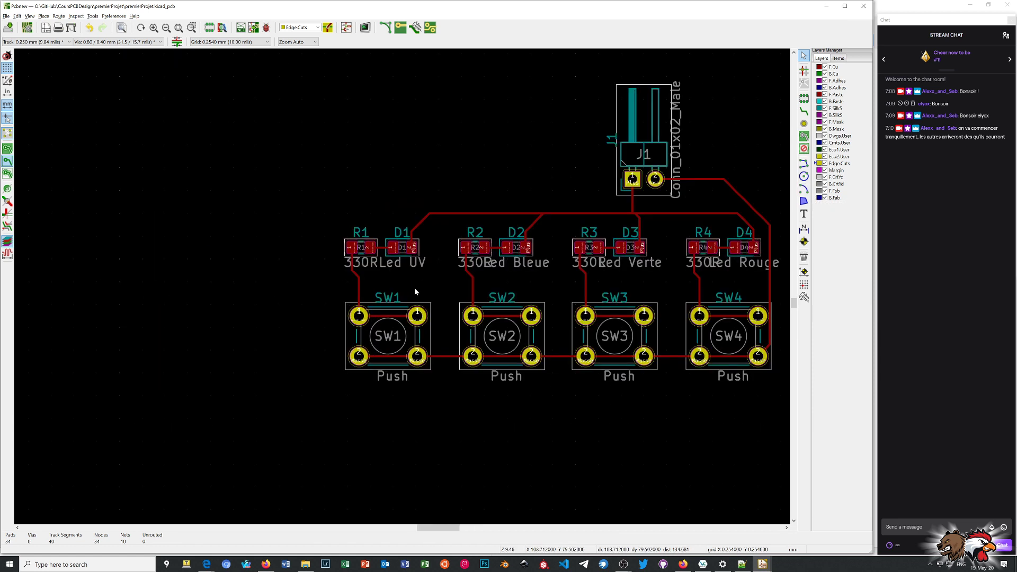
pyautogui.scroll(-1, 422, 286)
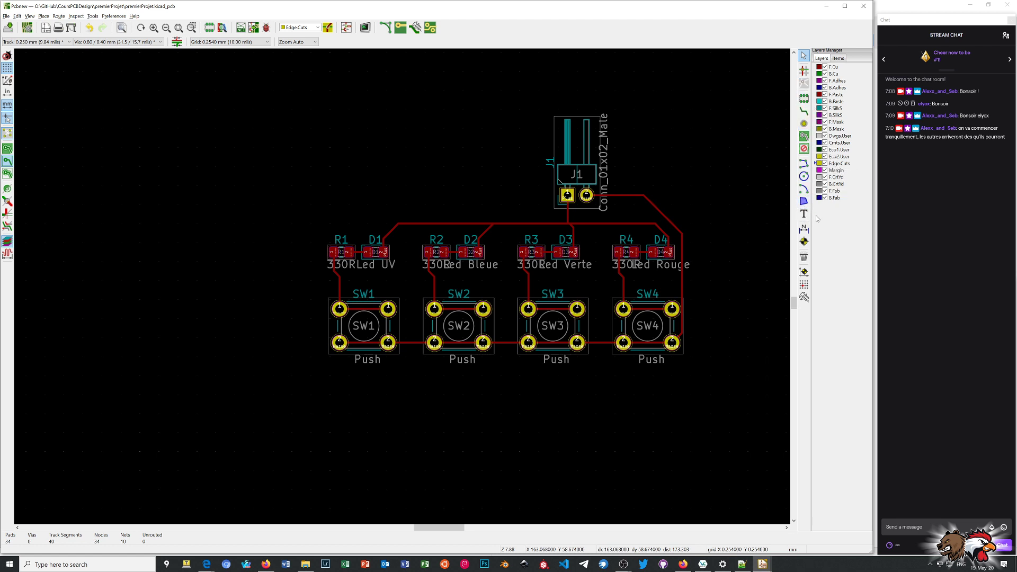
pyautogui.click(803, 165)
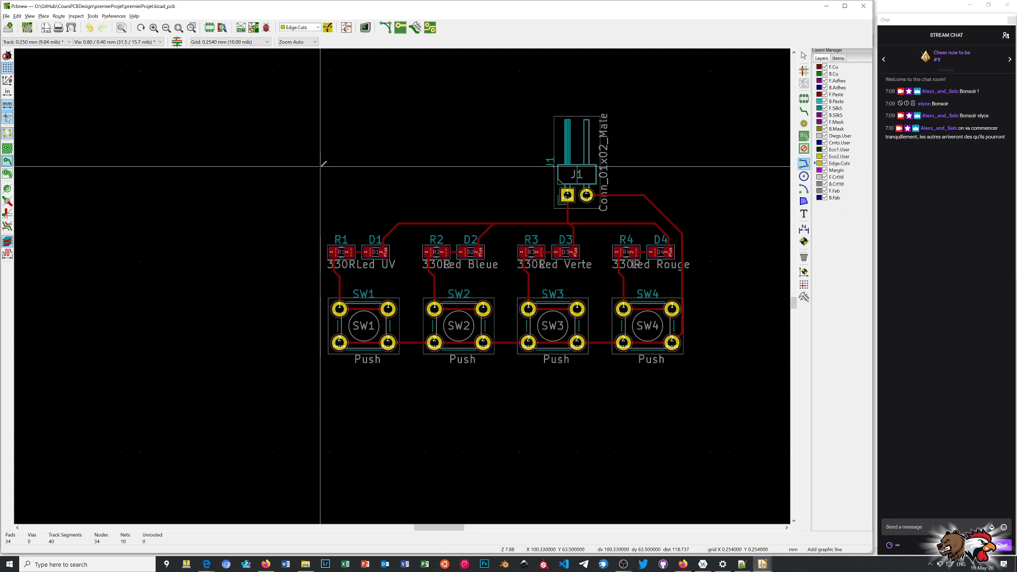
pyautogui.click(320, 167)
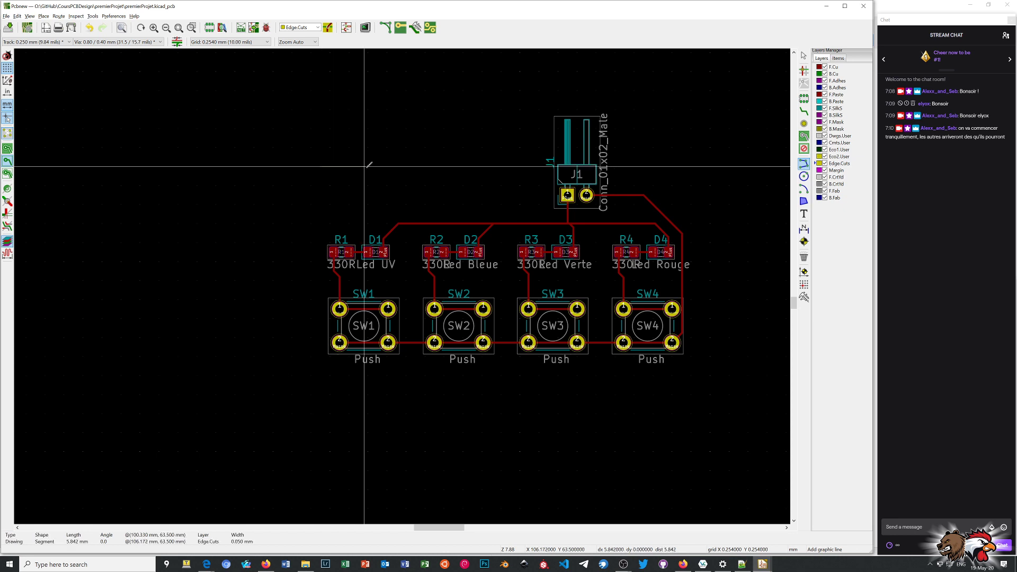
pyautogui.click(702, 167)
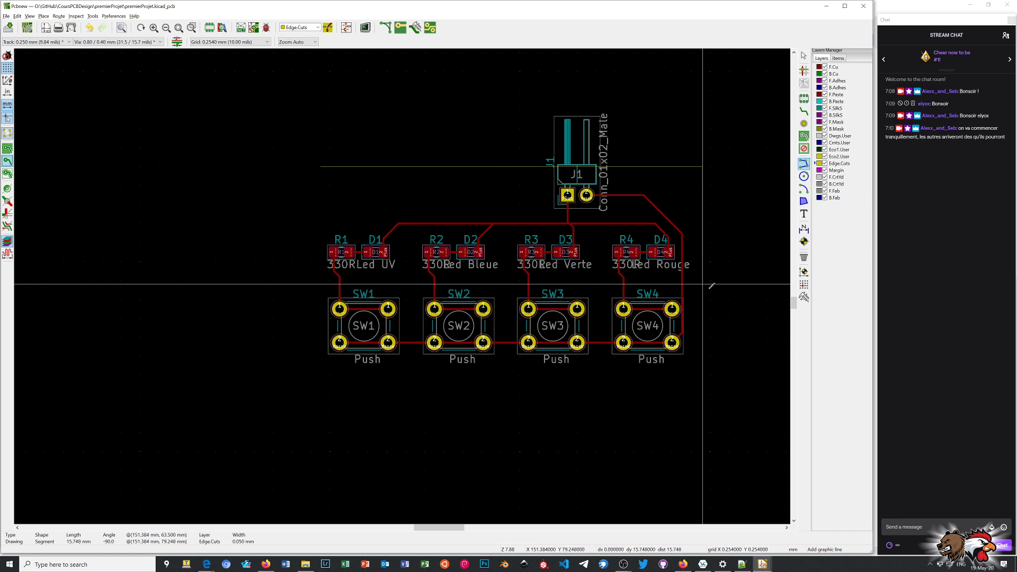
pyautogui.click(702, 379)
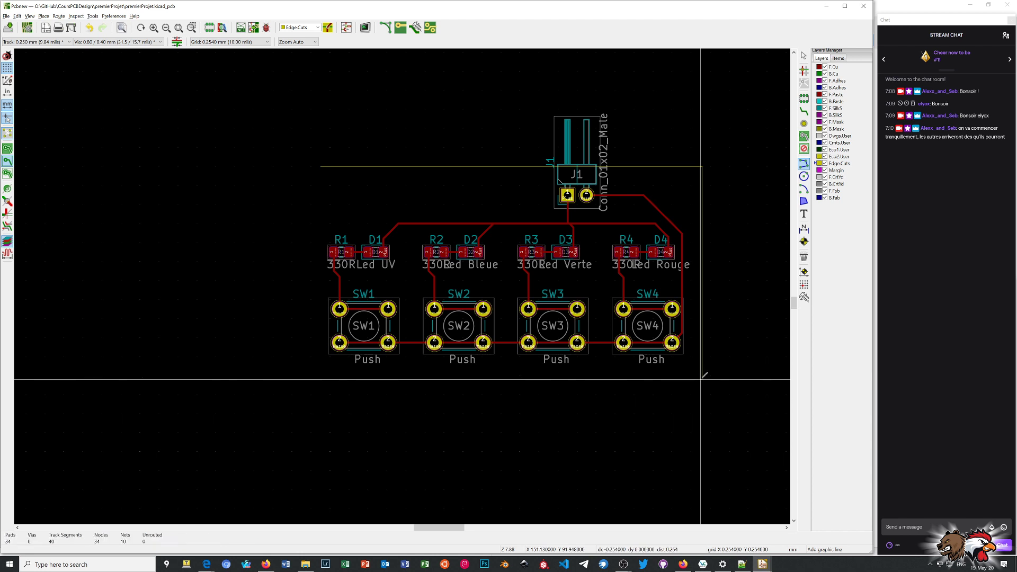
pyautogui.click(321, 379)
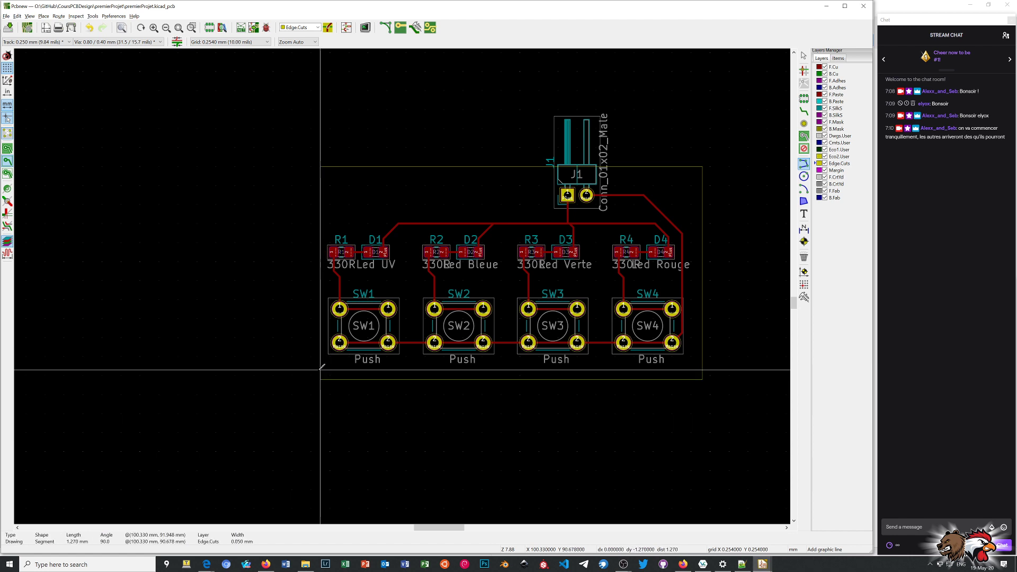
pyautogui.click(321, 166)
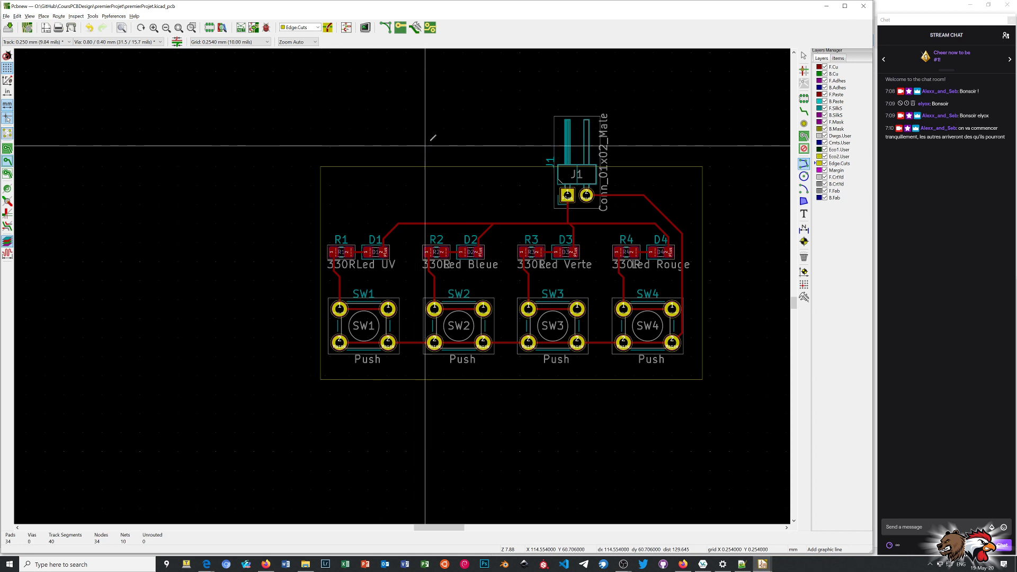
pyautogui.rightClick(446, 123)
pyautogui.click(446, 126)
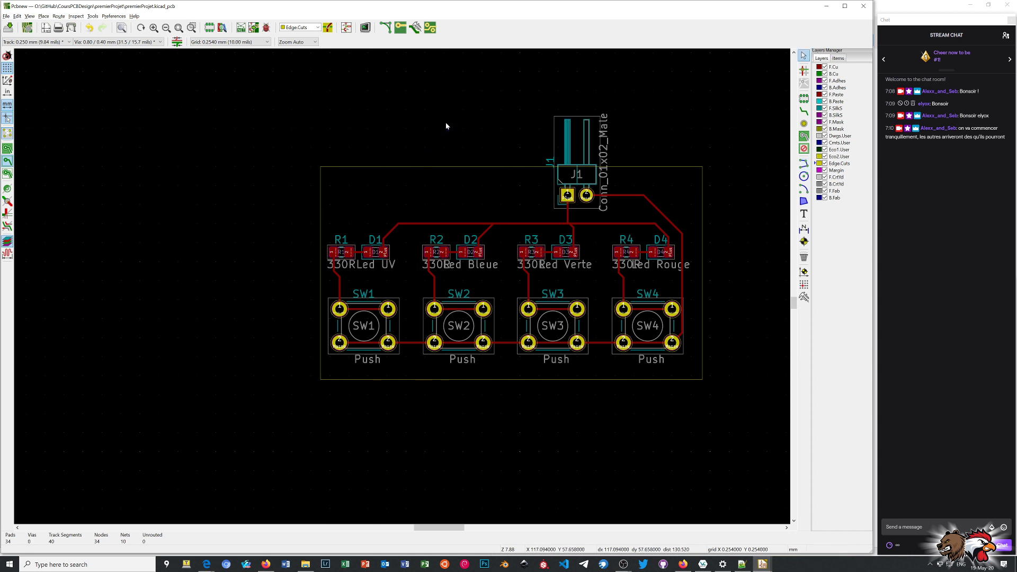
# Open the 3D view of the board and examine the component side, the board edge and the solder pins on the underside.
pyautogui.hotkey('alt', '3')
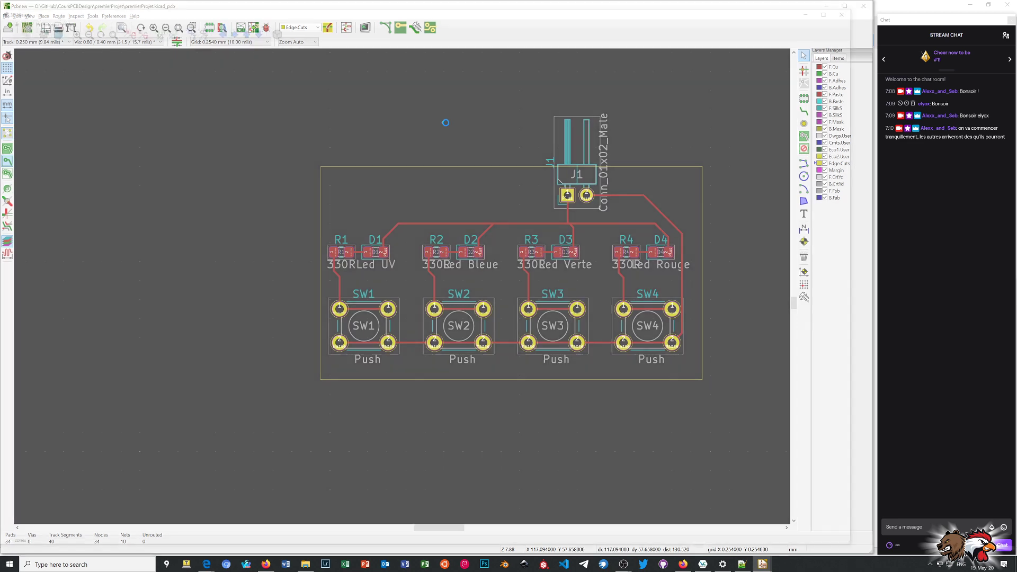
pyautogui.moveTo(392, 327); pyautogui.dragTo(586, 234)
pyautogui.moveTo(415, 294); pyautogui.dragTo(554, 464)
pyautogui.moveTo(422, 334); pyautogui.dragTo(555, 364)
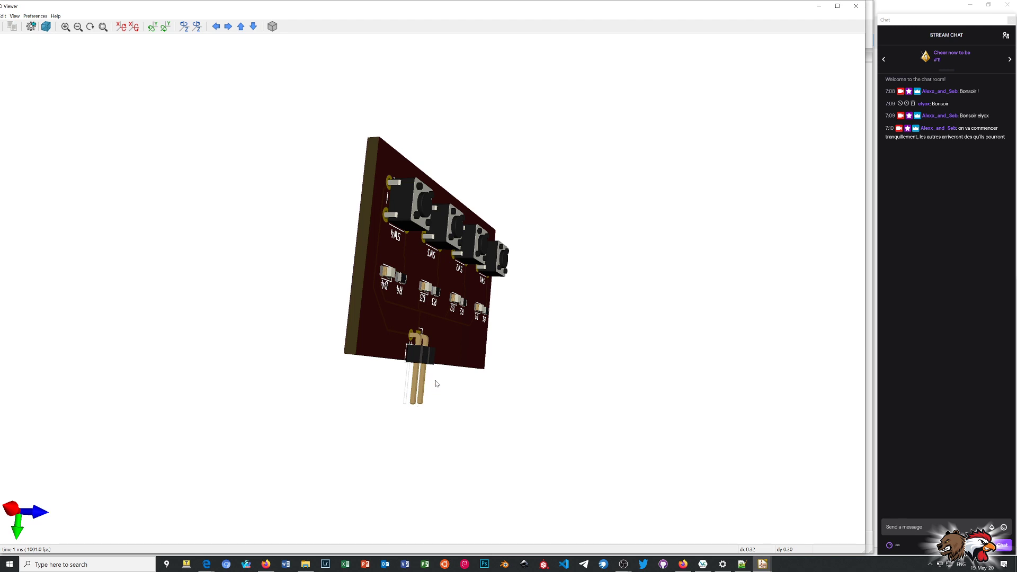
pyautogui.moveTo(520, 374); pyautogui.dragTo(246, 353)
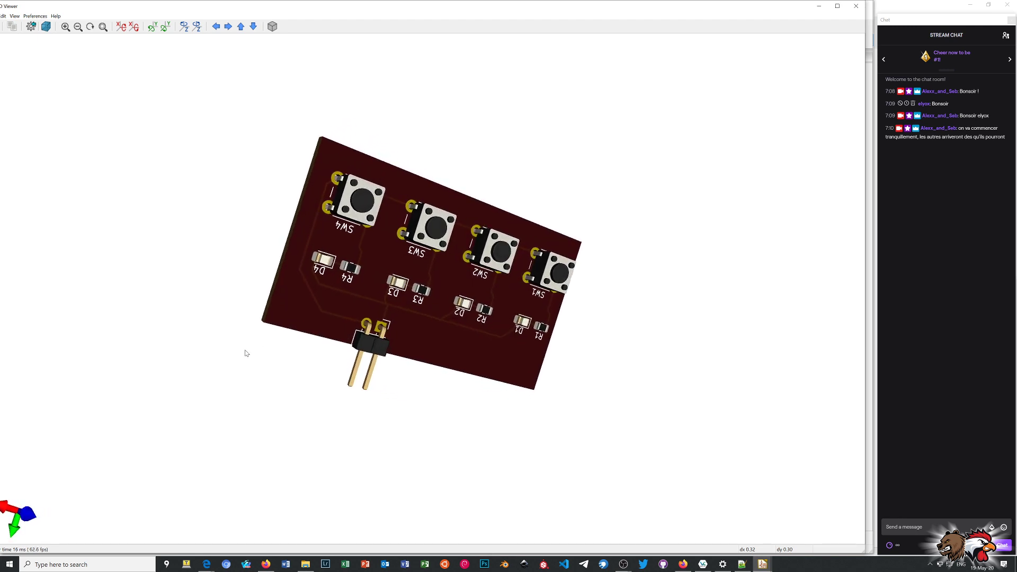
pyautogui.moveTo(521, 376); pyautogui.dragTo(439, 159)
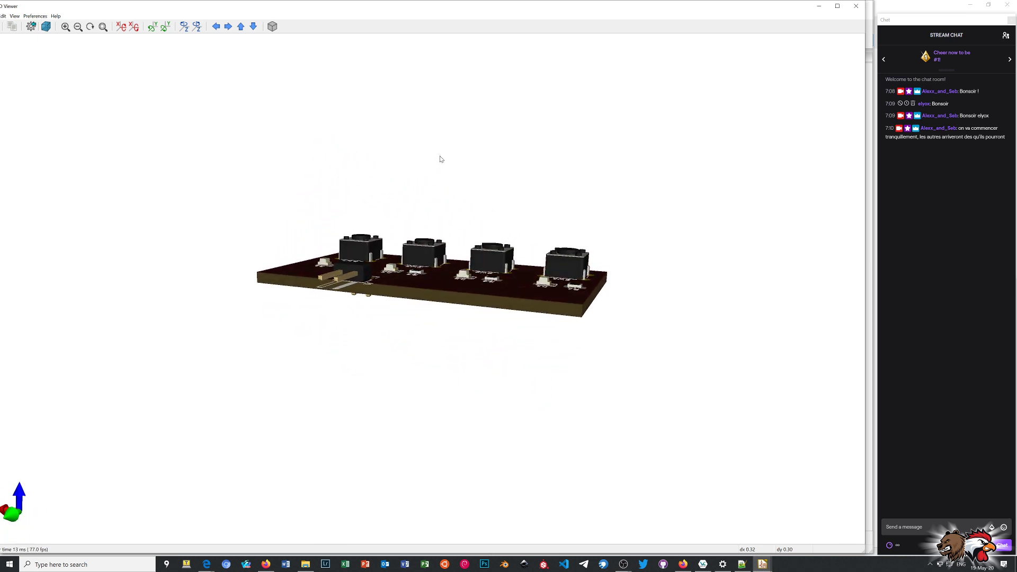
pyautogui.moveTo(410, 296); pyautogui.dragTo(419, 172)
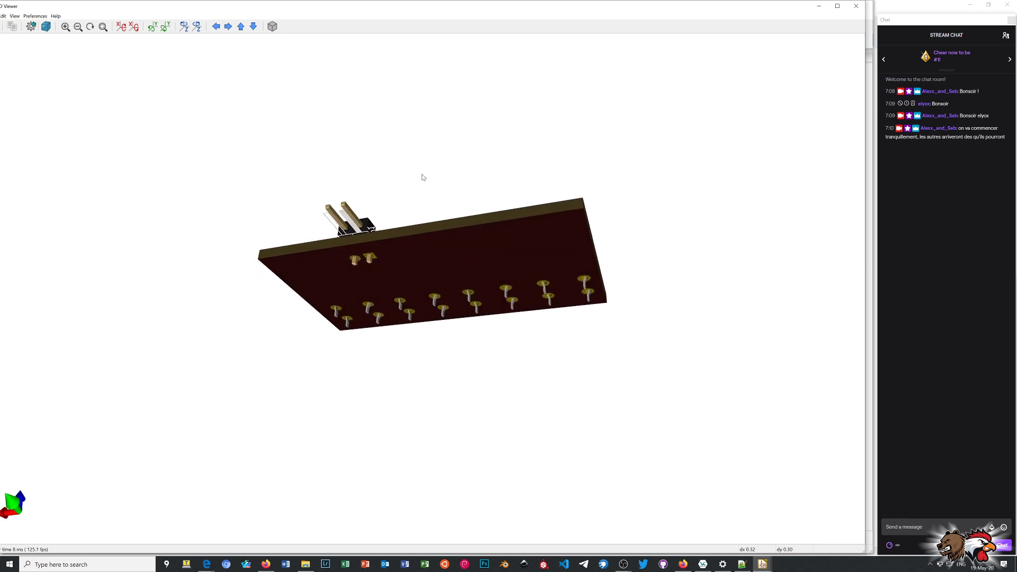
pyautogui.moveTo(411, 246); pyautogui.dragTo(306, 239)
pyautogui.scroll(4, 306, 239)
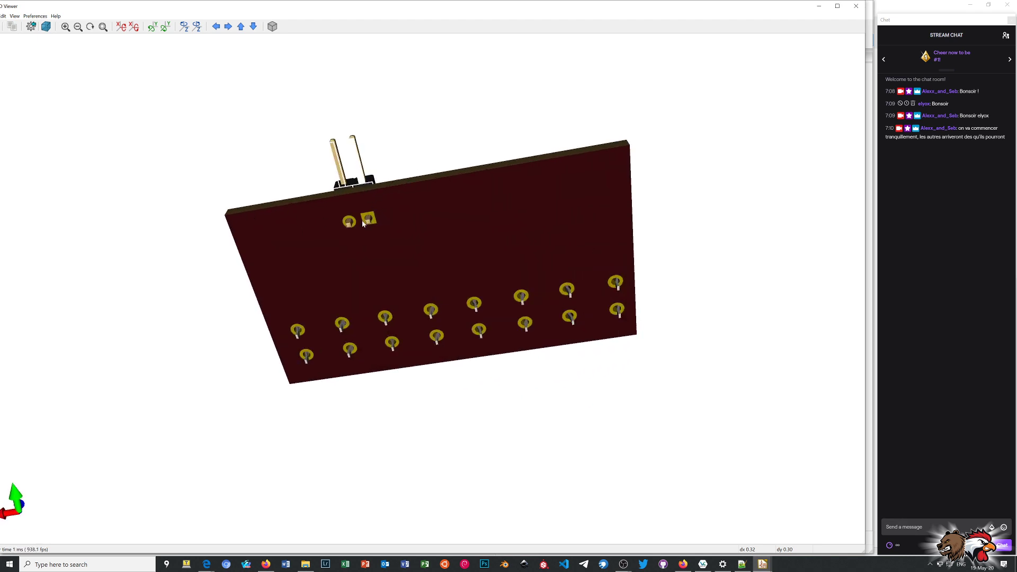
pyautogui.moveTo(434, 217); pyautogui.dragTo(476, 211)
pyautogui.moveTo(410, 187); pyautogui.dragTo(612, 523)
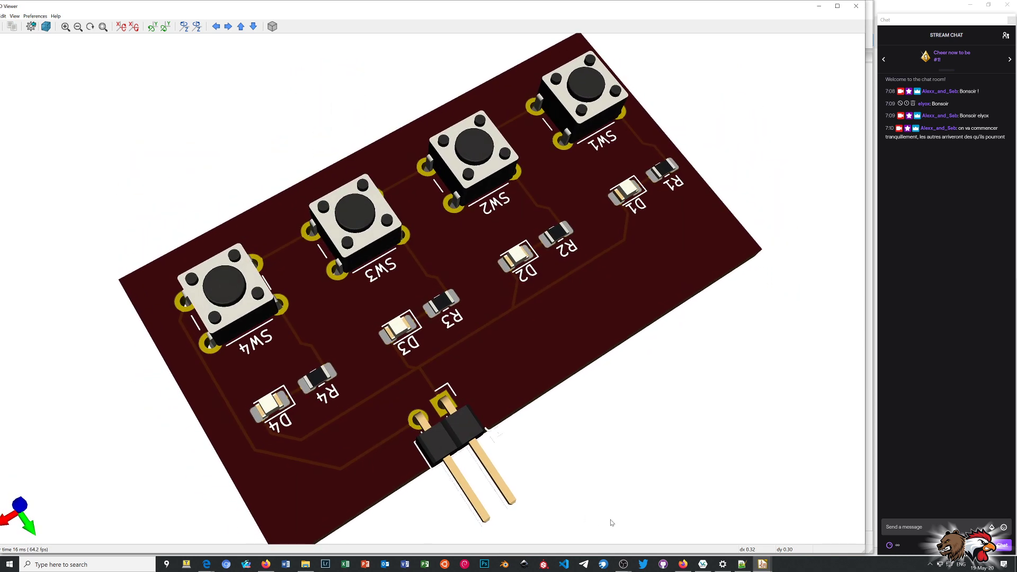
# Examine the LEDs, resistors, push buttons and the J1 header overhanging the board edge up close in 3D, and close the 3D view.
pyautogui.scroll(2, 444, 463)
pyautogui.scroll(-3, 444, 463)
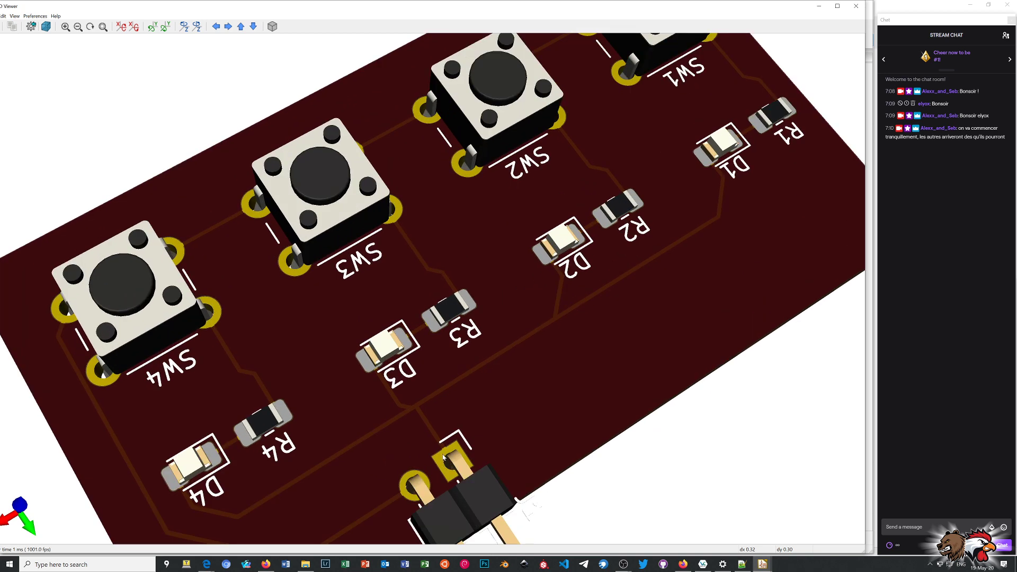
pyautogui.moveTo(444, 463); pyautogui.dragTo(567, 349)
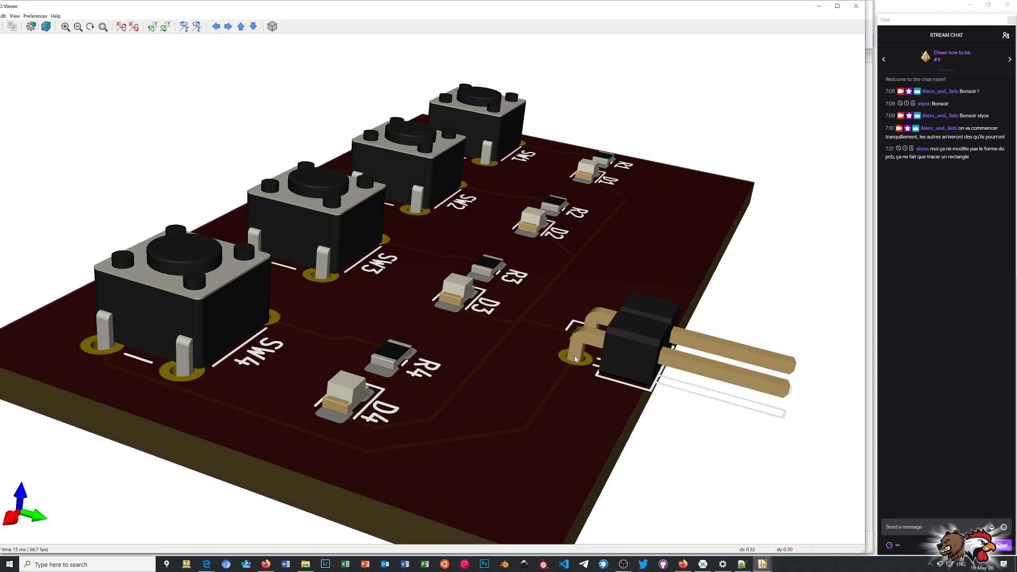
pyautogui.scroll(3, 577, 356)
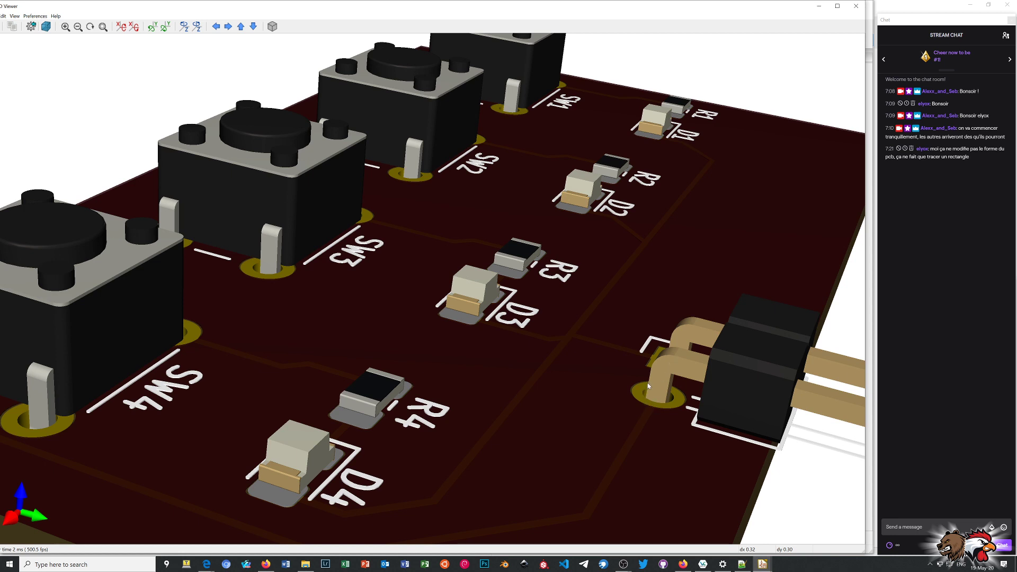
pyautogui.scroll(-3, 650, 385)
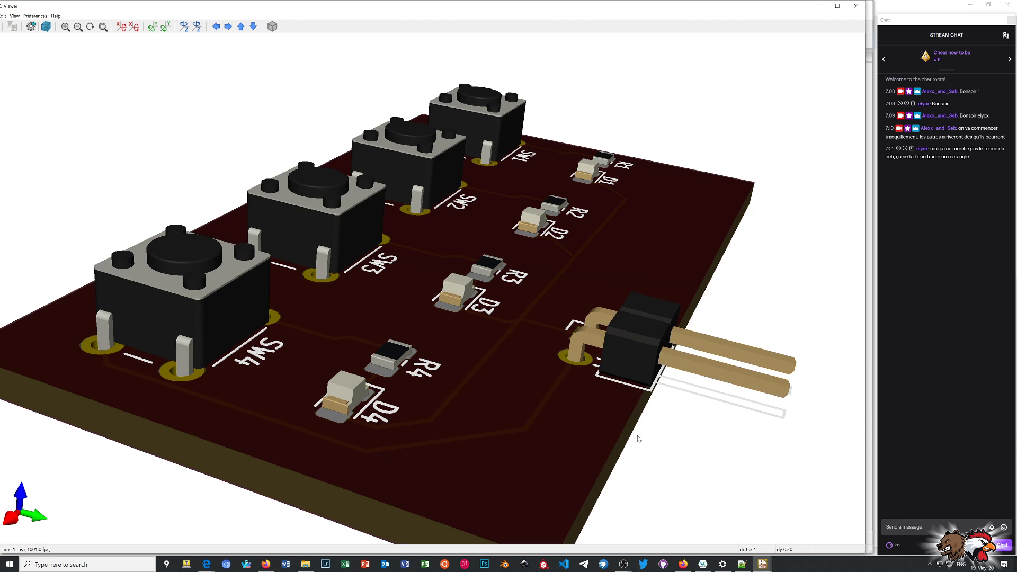
pyautogui.moveTo(558, 309); pyautogui.dragTo(588, 403)
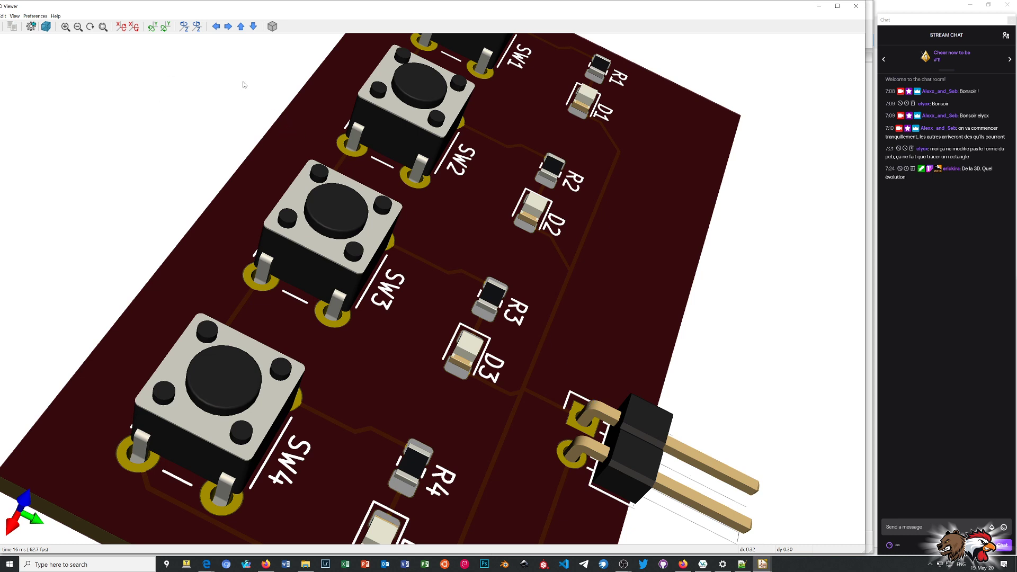
pyautogui.click(856, 5)
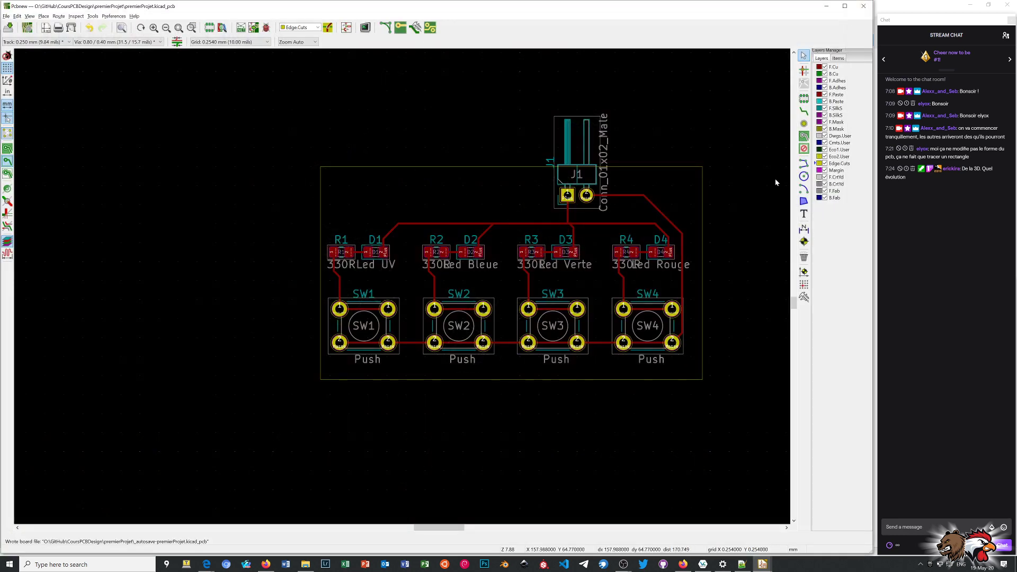
pyautogui.click(803, 164)
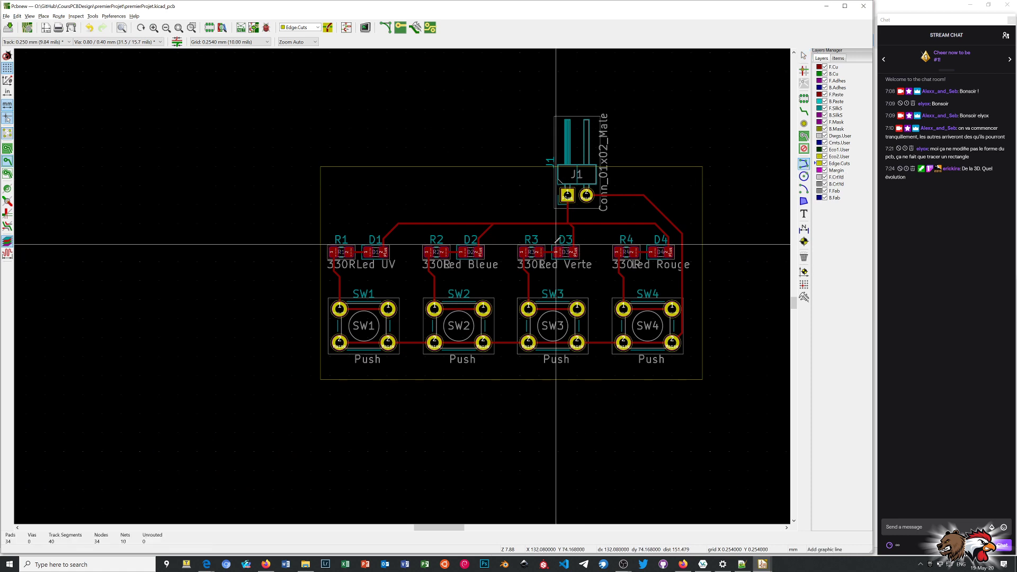
pyautogui.rightClick(216, 166)
pyautogui.click(234, 171)
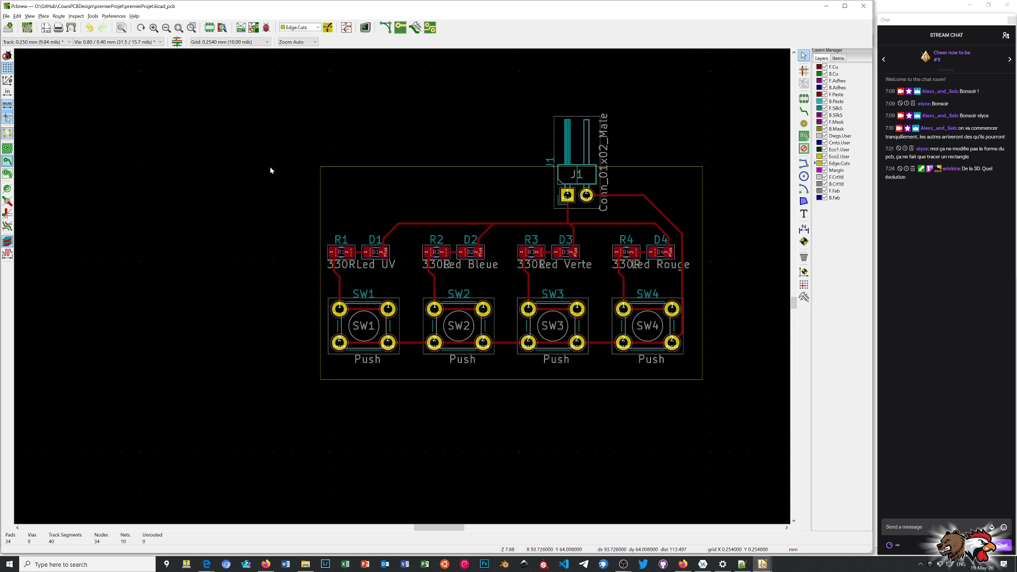
# Delete the upper edge of the rectangular Edge.Cuts outline, which crosses J1, and the right-hand edge beside D4 and SW4.
pyautogui.moveTo(278, 150); pyautogui.dragTo(359, 194)
pyautogui.moveTo(376, 167); pyautogui.dragTo(408, 287, button='middle')
pyautogui.scroll(6, 404, 286)
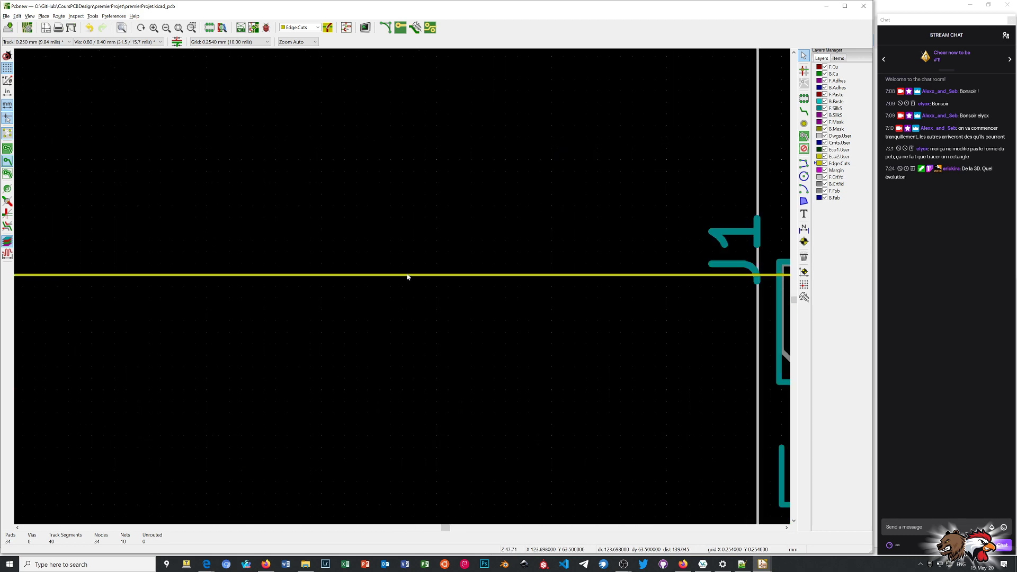
pyautogui.click(407, 275)
pyautogui.press('Delete')
pyautogui.scroll(-7, 404, 287)
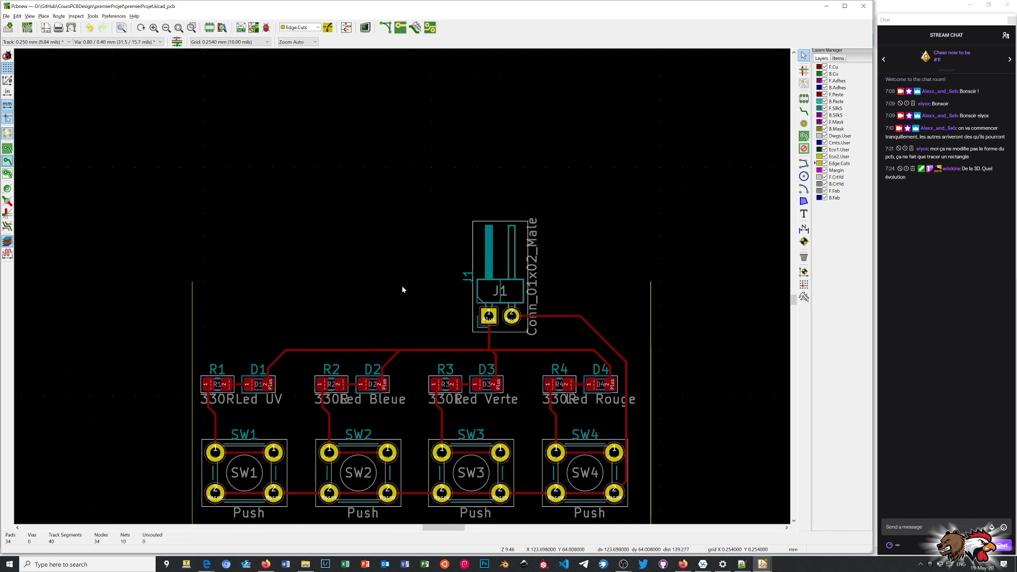
pyautogui.scroll(4, 529, 335)
pyautogui.scroll(-1, 102, 304)
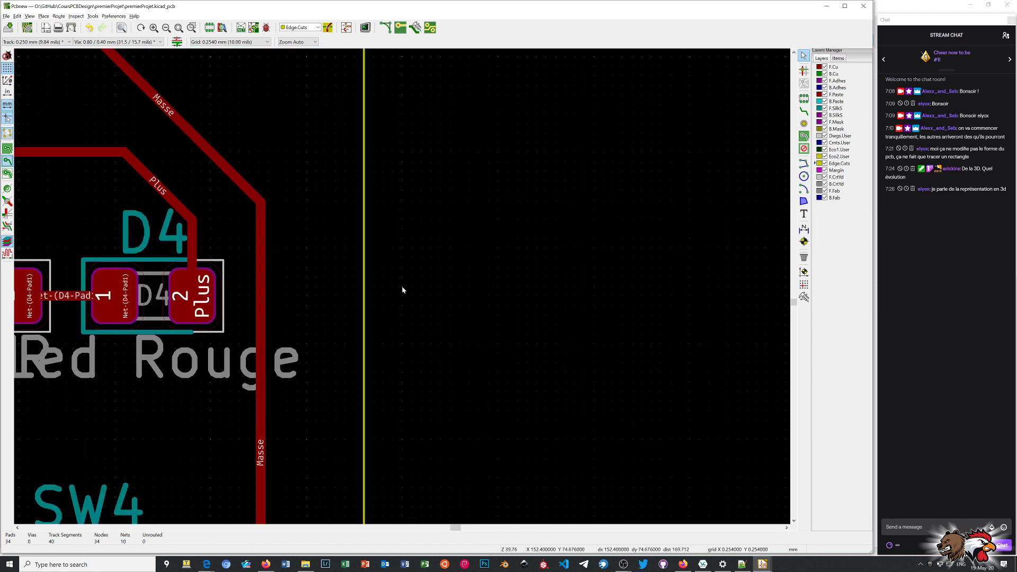
pyautogui.click(365, 286)
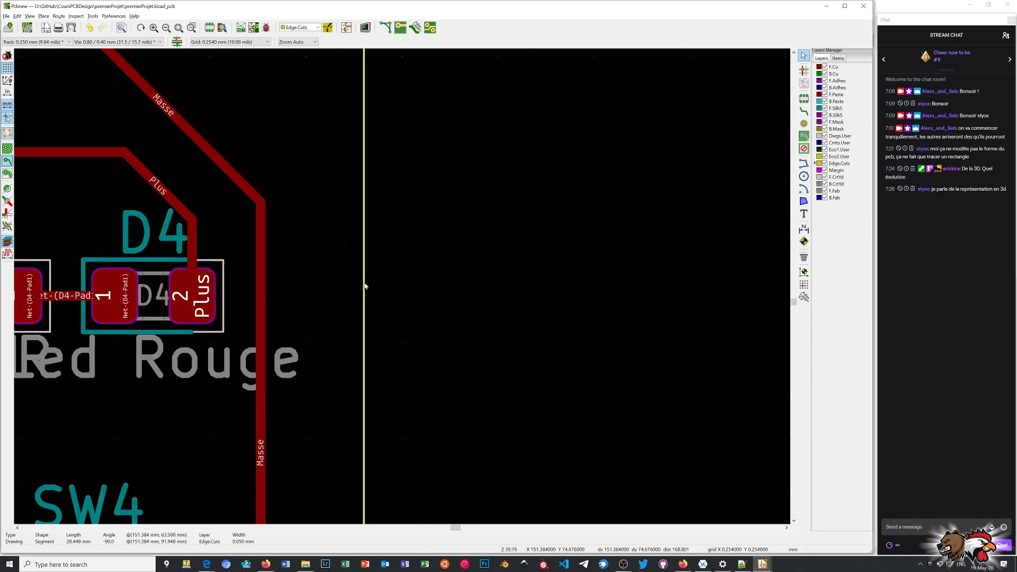
pyautogui.press('Delete')
# Delete the lower edge of the rectangular outline beneath the push buttons and the left-hand edge beside R1 and SW1.
pyautogui.scroll(-4, 404, 289)
pyautogui.scroll(-1, 403, 289)
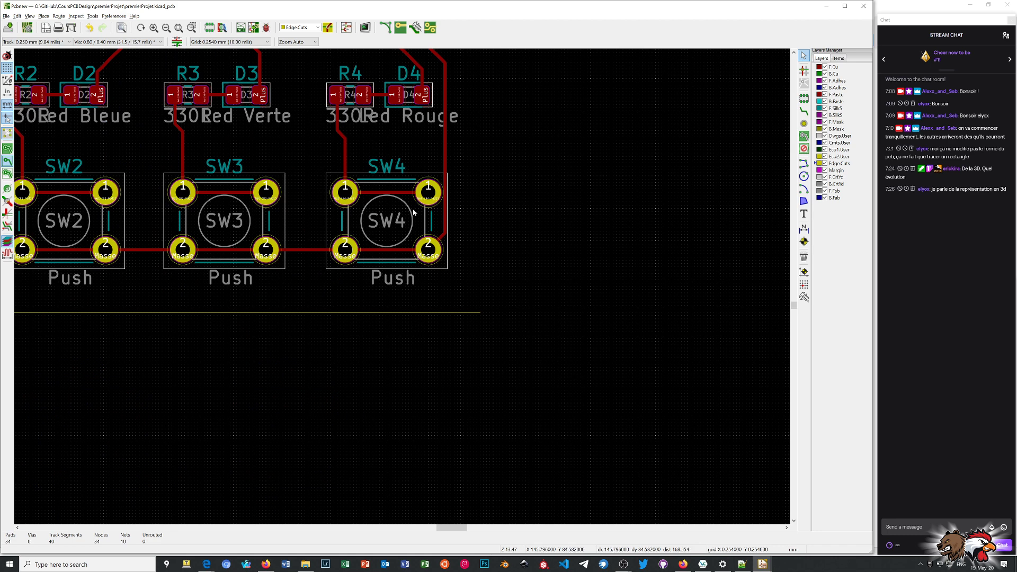
pyautogui.scroll(4, 405, 289)
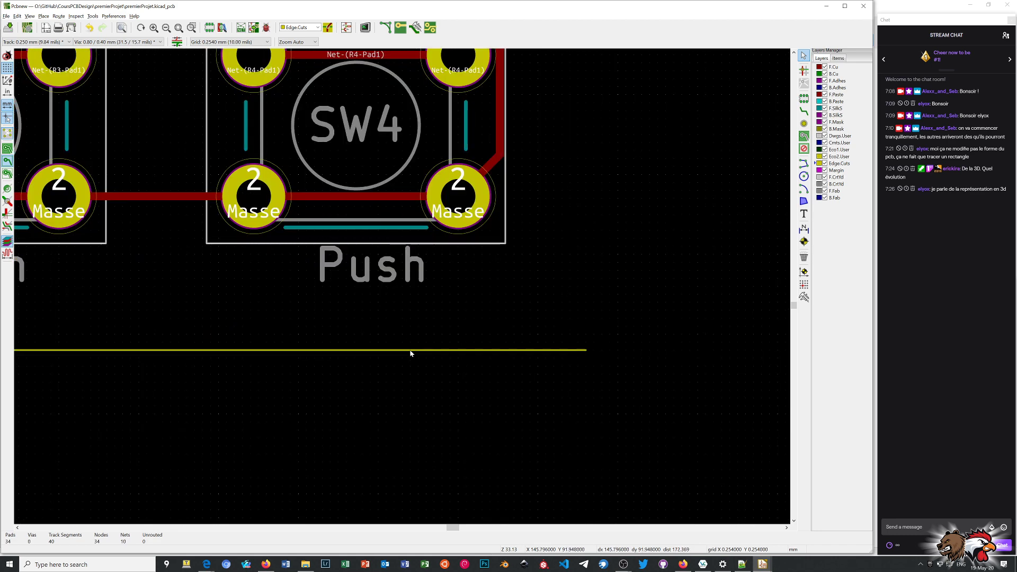
pyautogui.click(411, 350)
pyautogui.press('Delete')
pyautogui.scroll(-7, 403, 288)
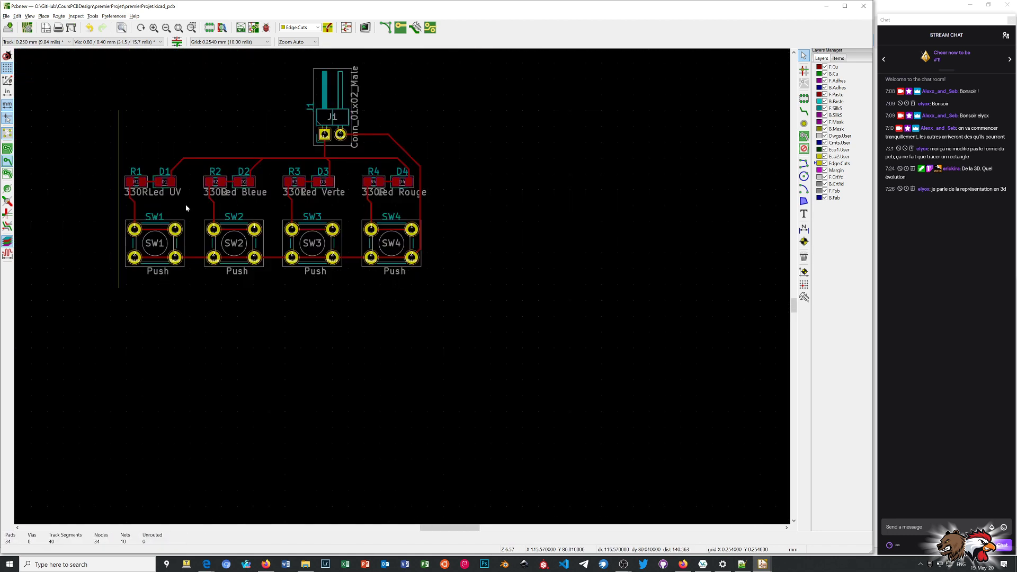
pyautogui.scroll(4, 120, 214)
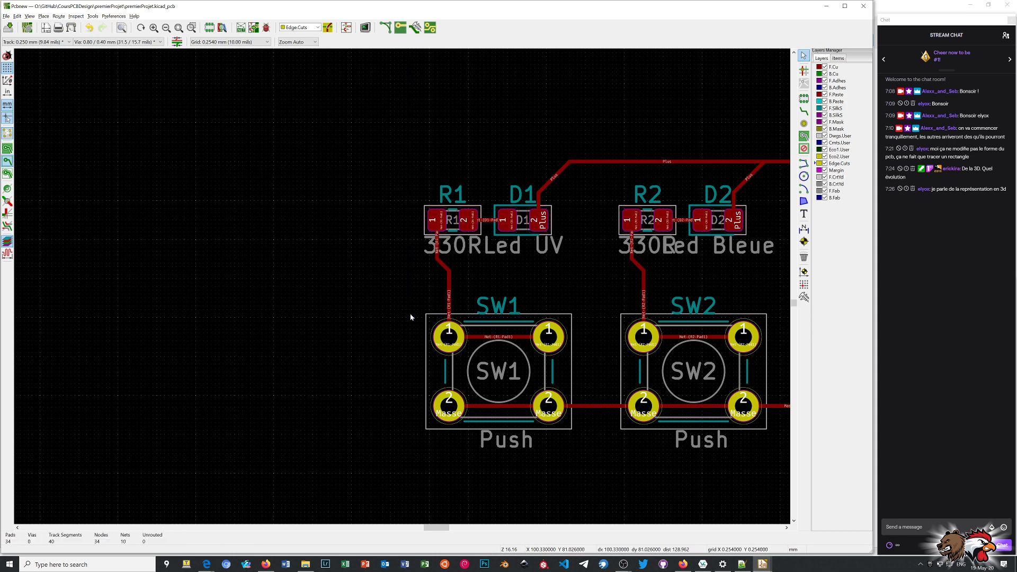
pyautogui.scroll(-7, 410, 316)
pyautogui.scroll(4, 401, 281)
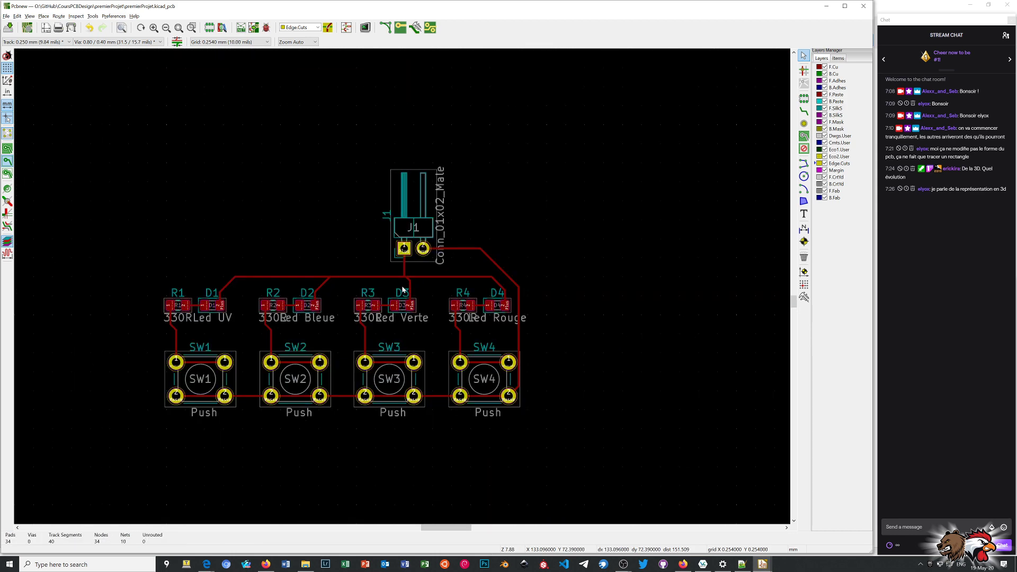
# Start a jagged outline on Edge.Cuts above J1 and run it down the right side of the components, spanning about 52 mm in height.
pyautogui.click(803, 164)
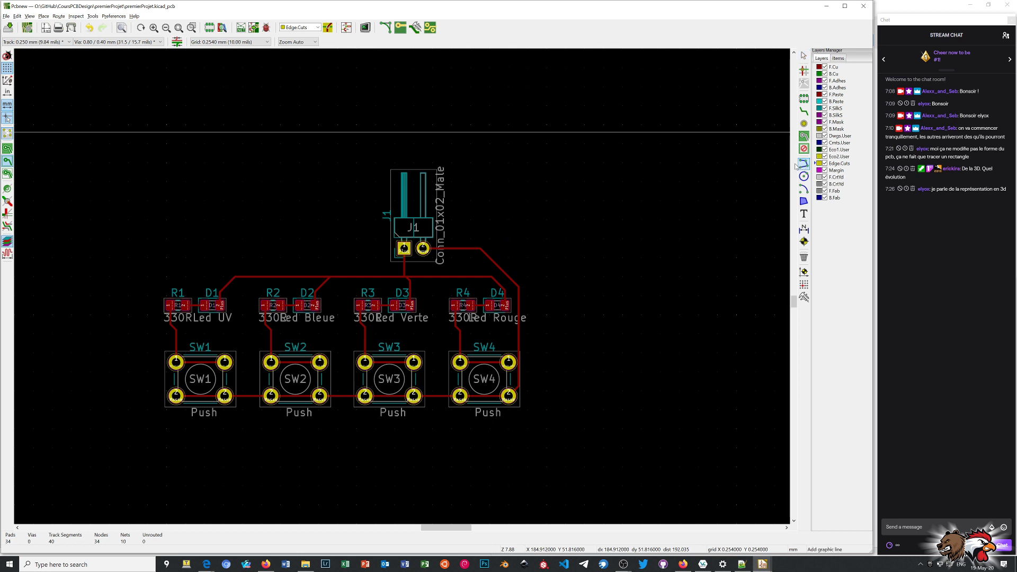
pyautogui.click(437, 137)
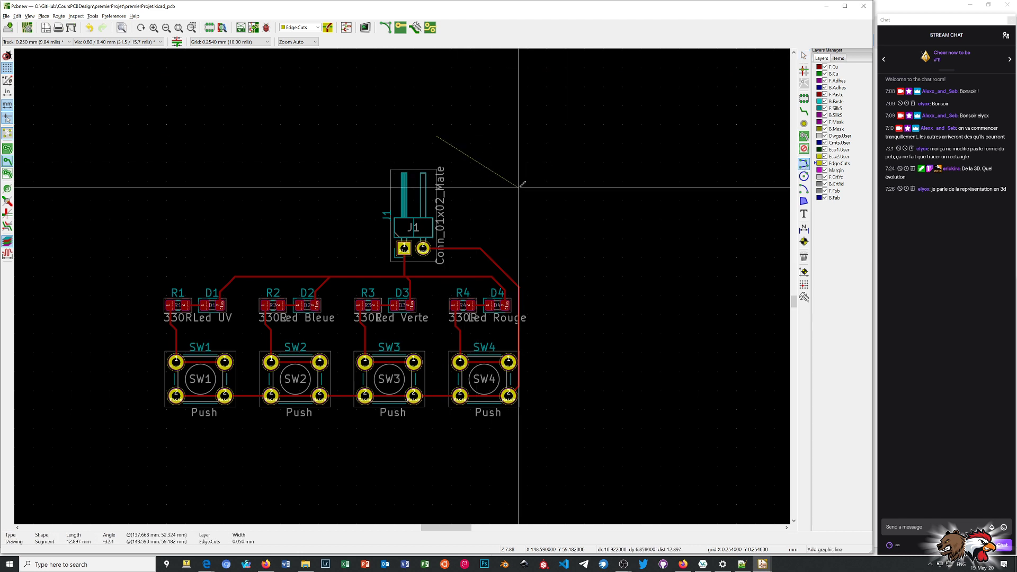
pyautogui.click(615, 183)
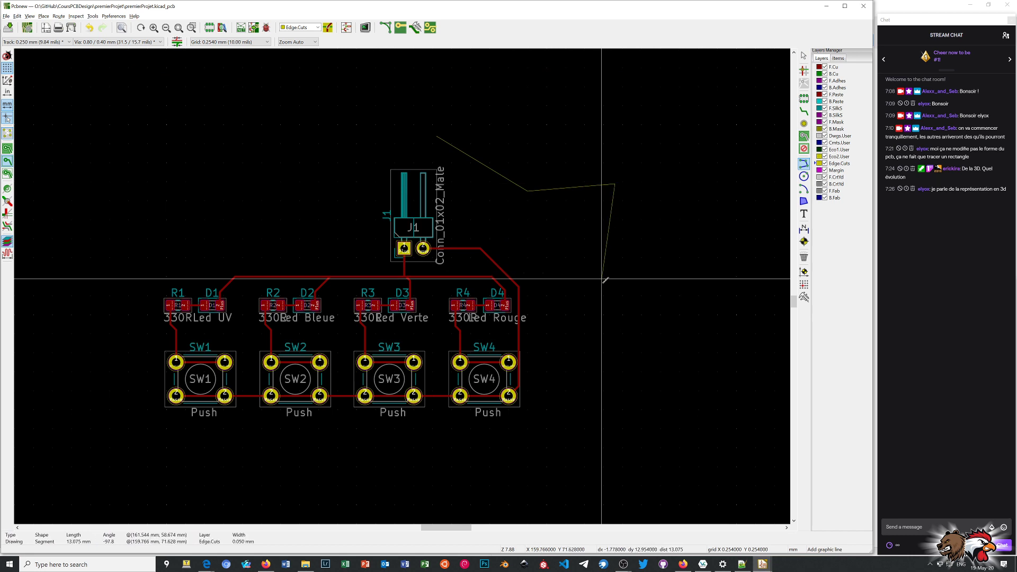
pyautogui.click(604, 321)
pyautogui.click(622, 427)
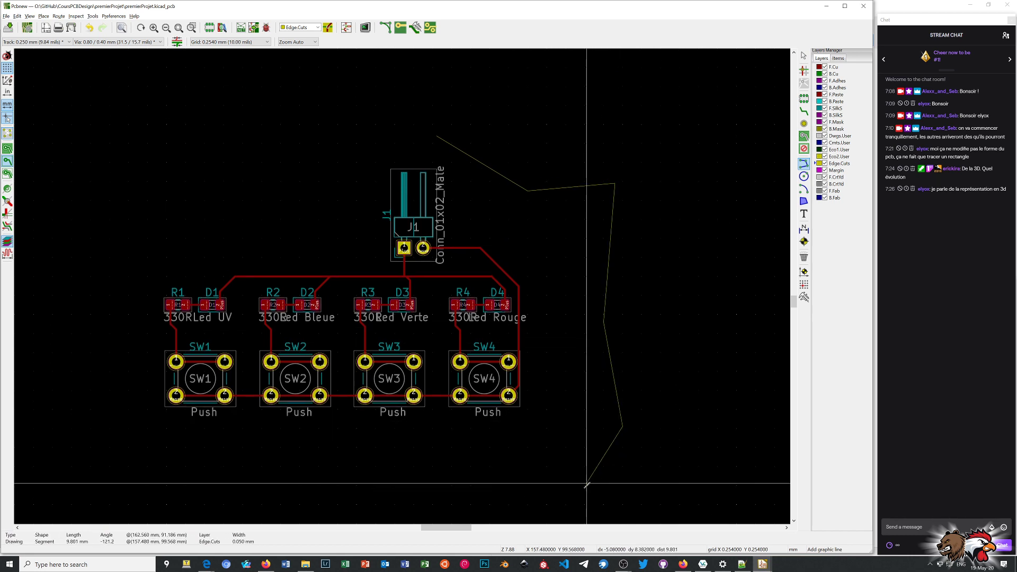
pyautogui.click(580, 452)
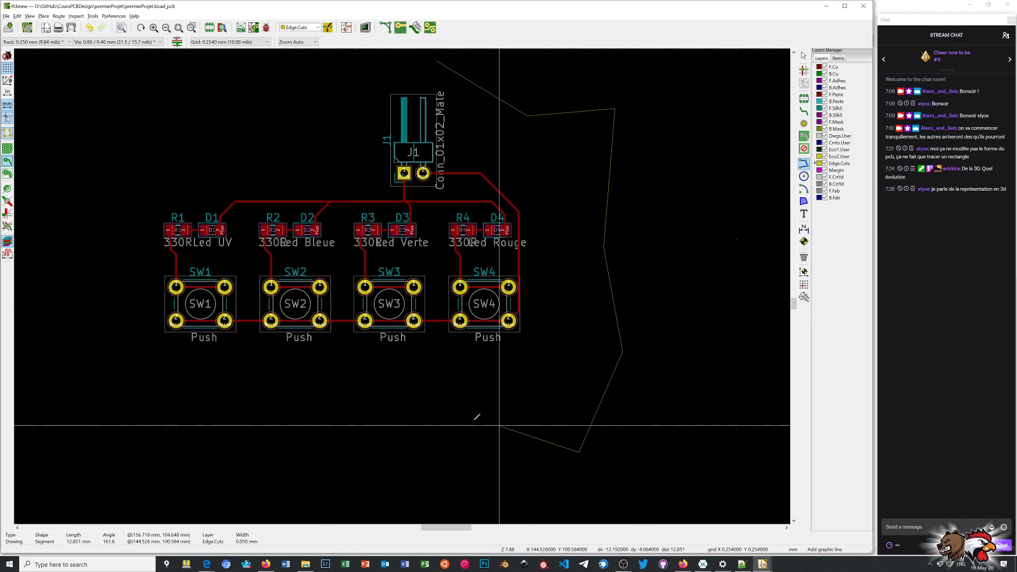
# Continue the jagged Edge.Cuts outline with zigzag segments beneath the row of push buttons, from below SW4 to below and left of SW1.
pyautogui.click(428, 423)
pyautogui.click(487, 394)
pyautogui.click(311, 402)
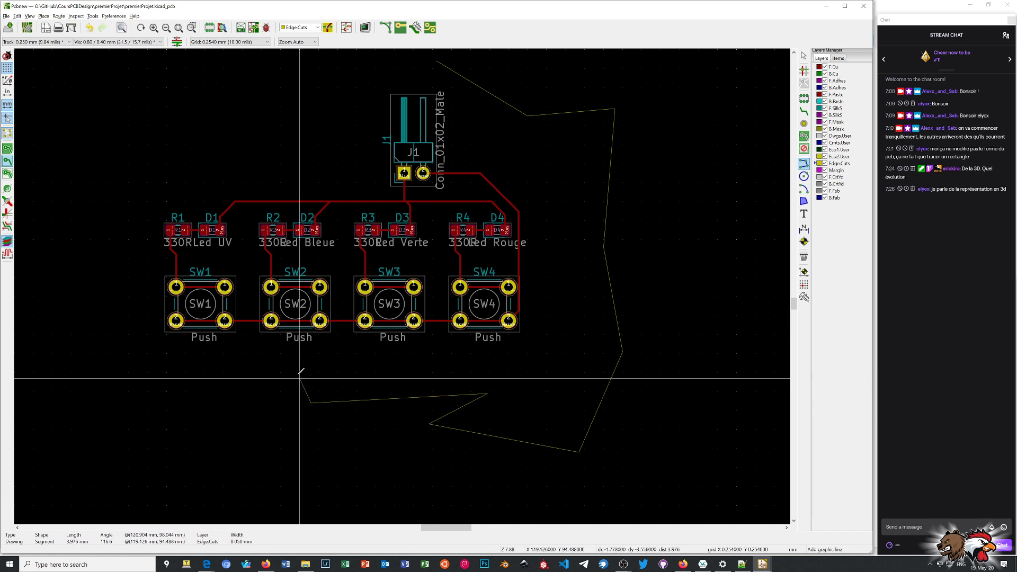
pyautogui.click(296, 366)
pyautogui.click(214, 401)
pyautogui.click(128, 380)
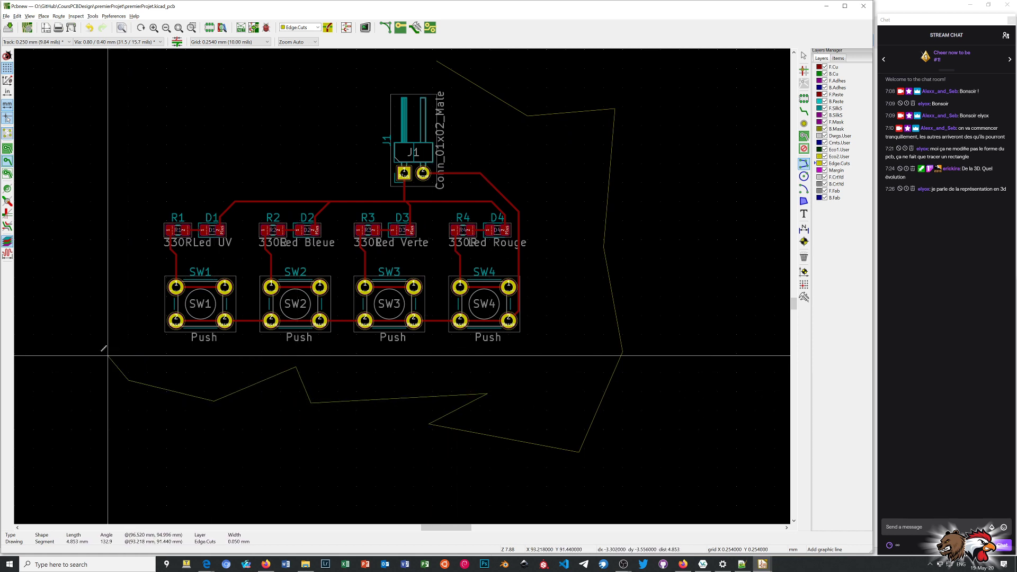
# Run the jagged outline up the left side past SW1 and R1 and close it at its starting point above J1.
pyautogui.click(76, 336)
pyautogui.click(108, 323)
pyautogui.click(69, 313)
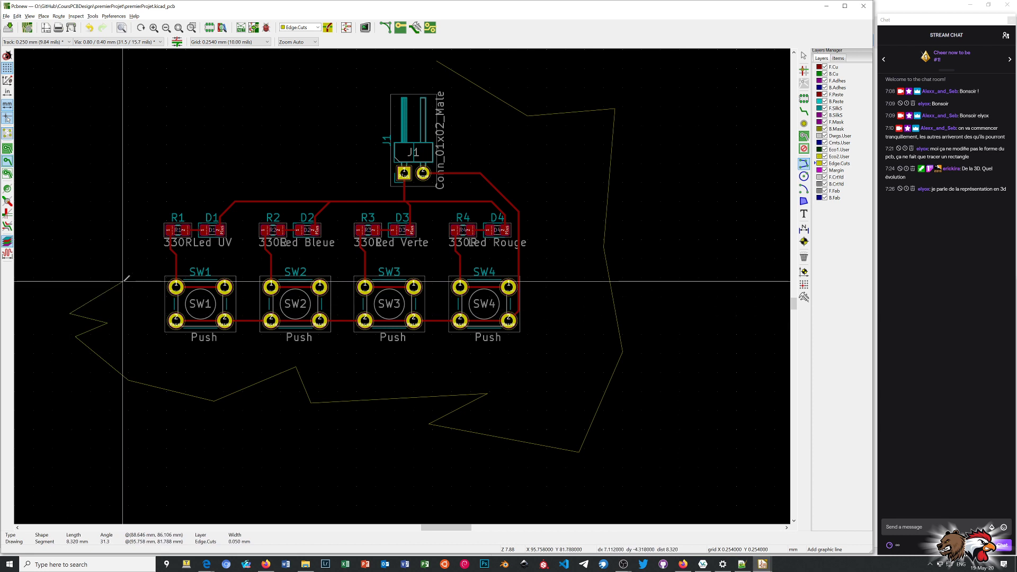
pyautogui.click(122, 282)
pyautogui.click(77, 200)
pyautogui.click(277, 97)
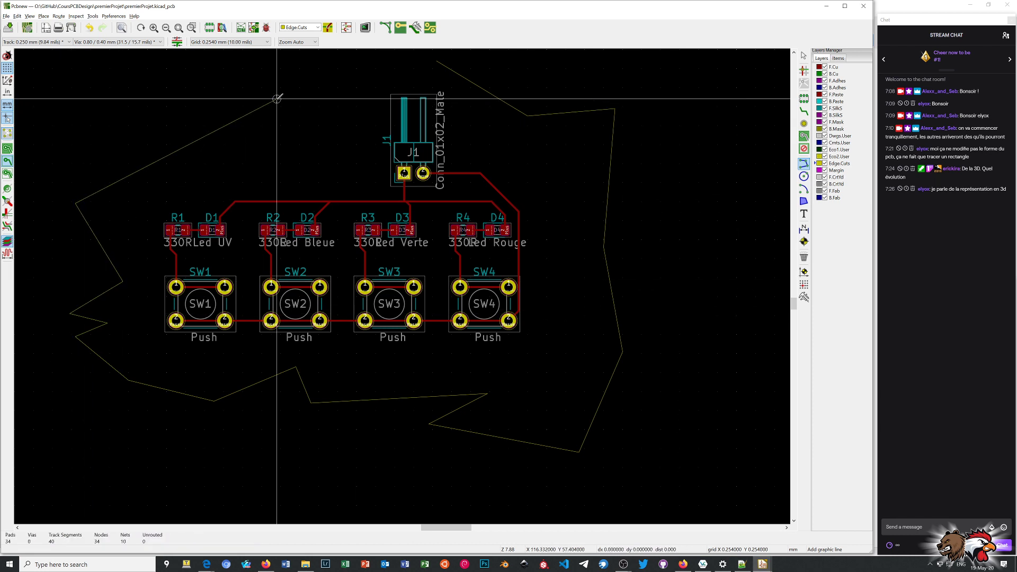
pyautogui.scroll(1, 277, 97)
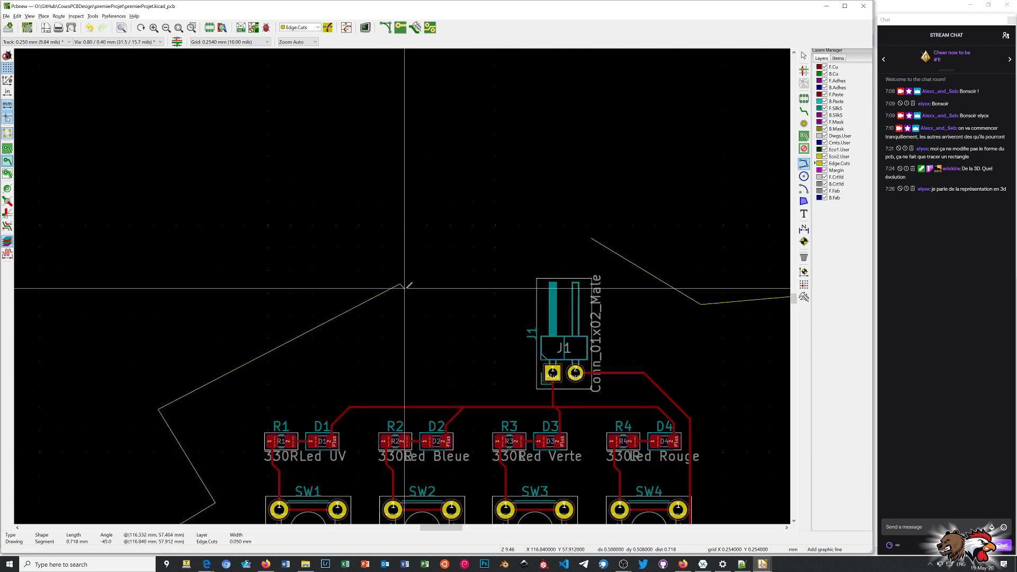
pyautogui.click(592, 239)
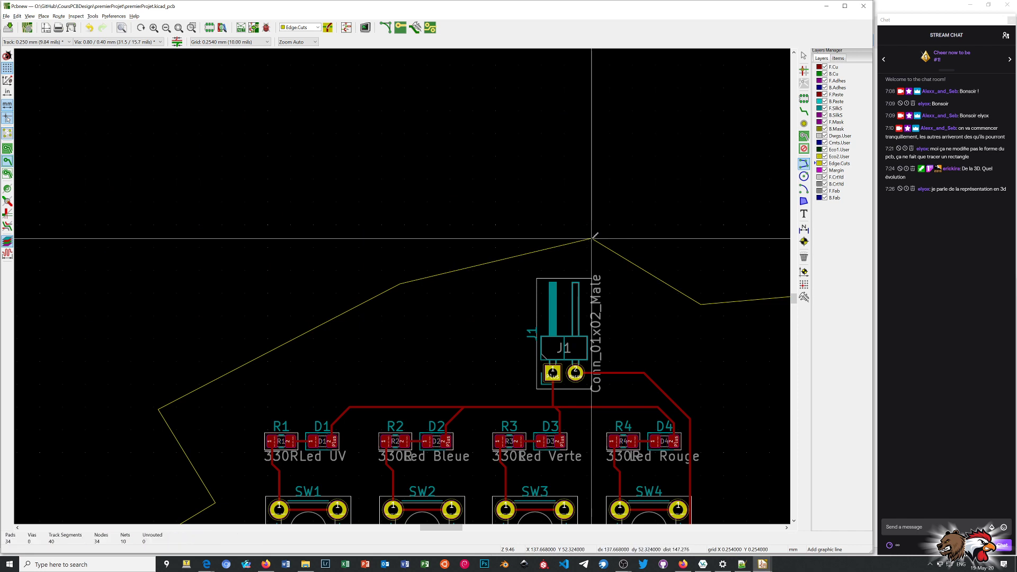
# Inspect the board with the closed jagged outline in 3D from tilted angles and leave the 3D view.
pyautogui.rightClick(653, 159)
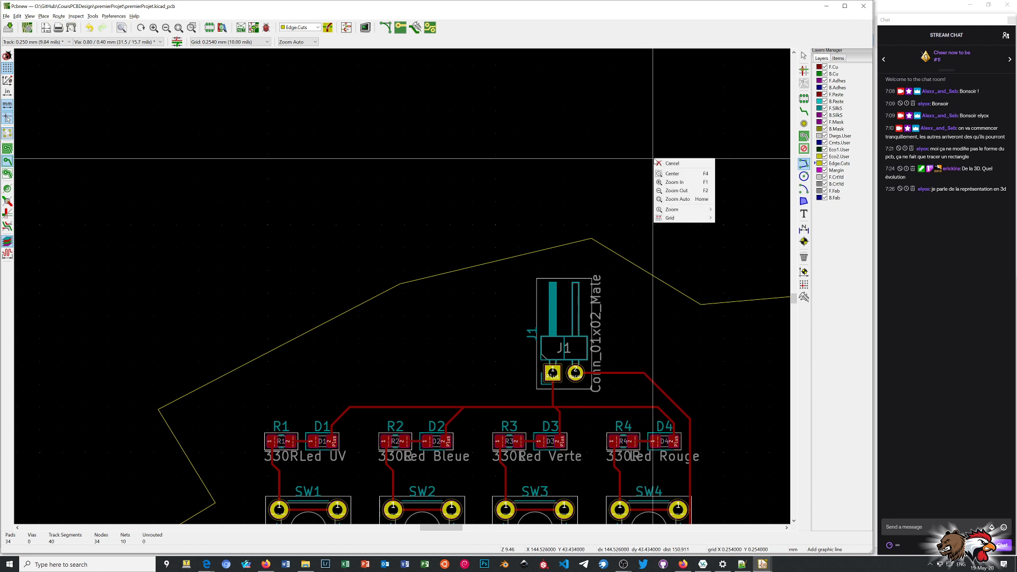
pyautogui.click(695, 165)
pyautogui.scroll(-5, 654, 159)
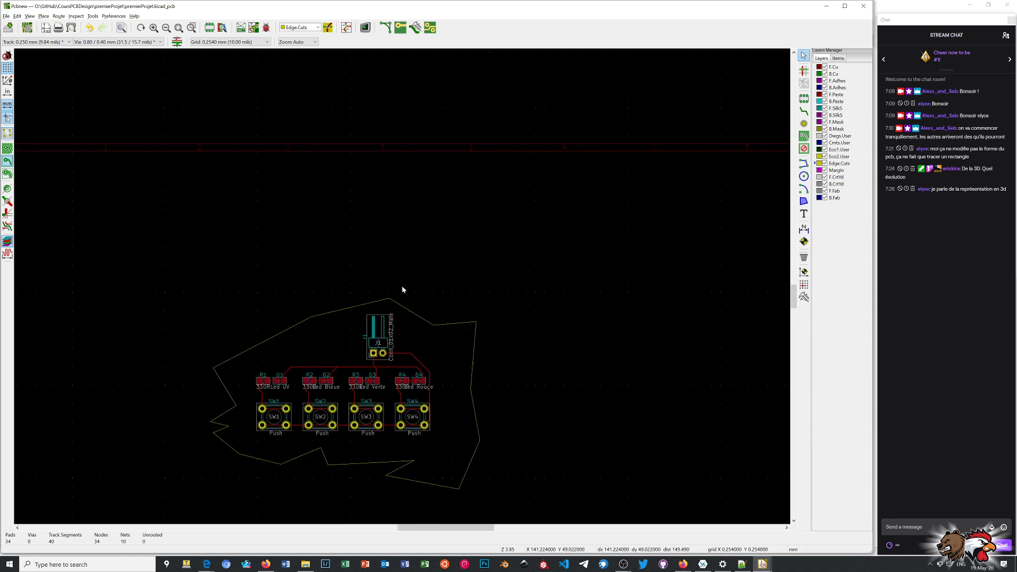
pyautogui.scroll(-1, 350, 495)
pyautogui.scroll(2, 403, 286)
pyautogui.scroll(-2, 403, 286)
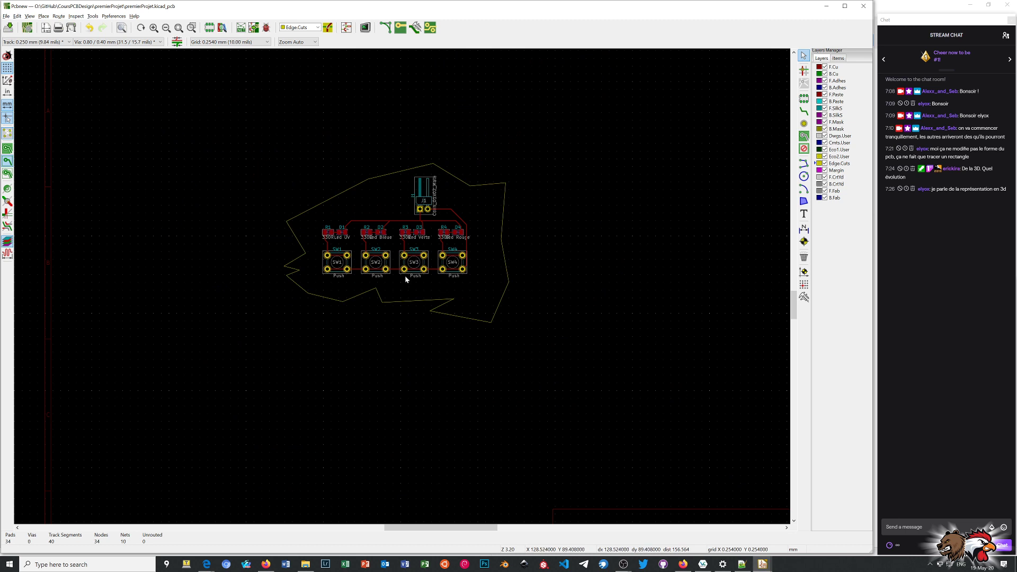
pyautogui.hotkey('alt', '3')
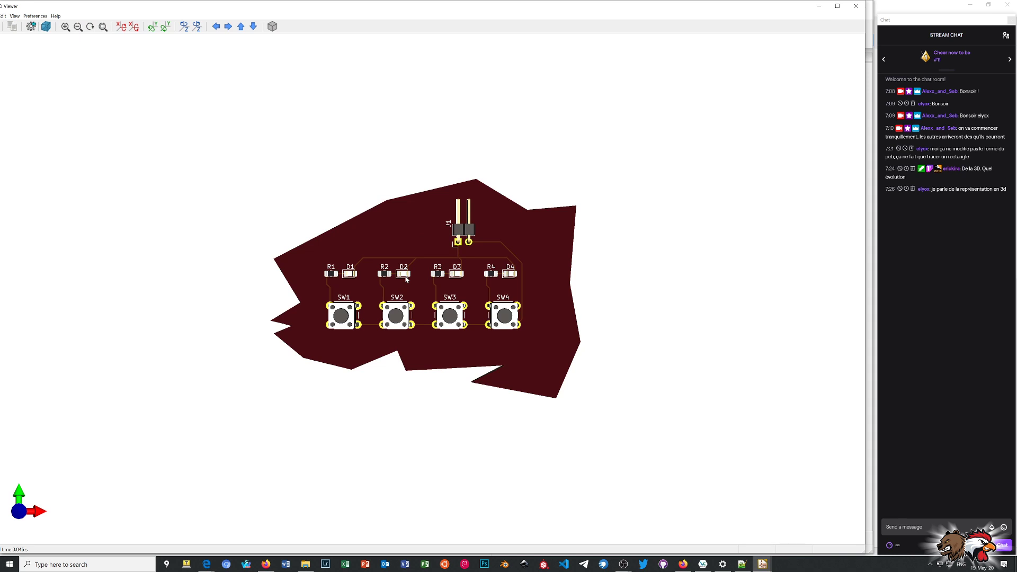
pyautogui.moveTo(474, 287); pyautogui.dragTo(475, 184)
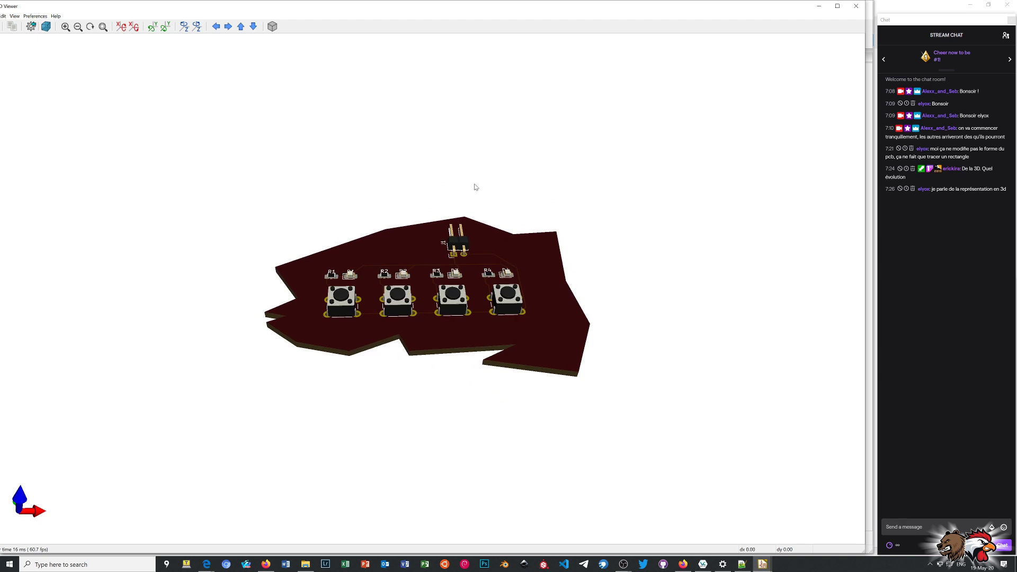
pyautogui.scroll(3, 463, 262)
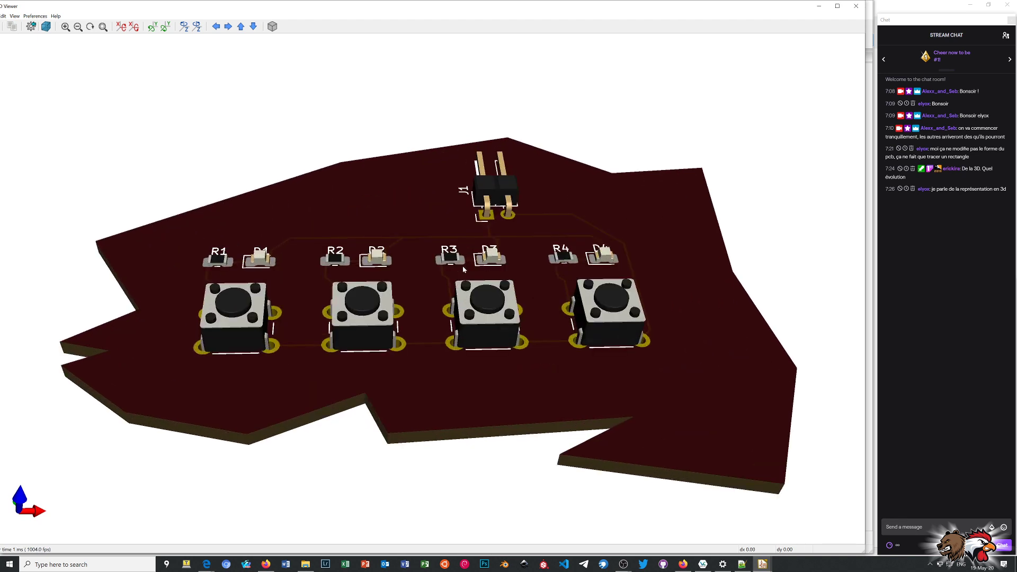
pyautogui.moveTo(465, 255); pyautogui.dragTo(482, 358)
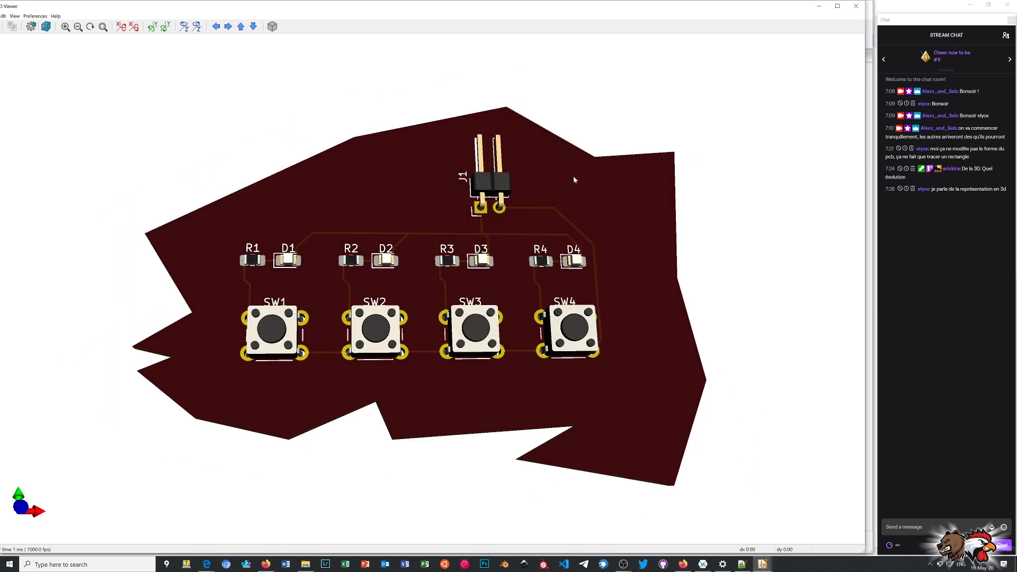
pyautogui.click(856, 7)
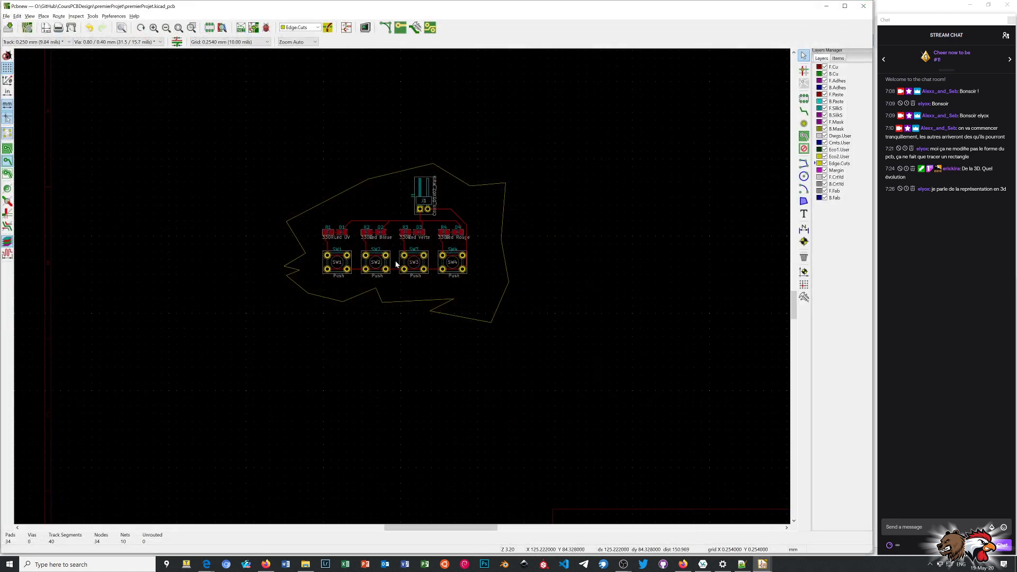
# Draw a triangular cutout on Edge.Cuts to the right of J1, with sides about 6.5, 7.9 and 7.9 mm long.
pyautogui.scroll(1, 328, 336)
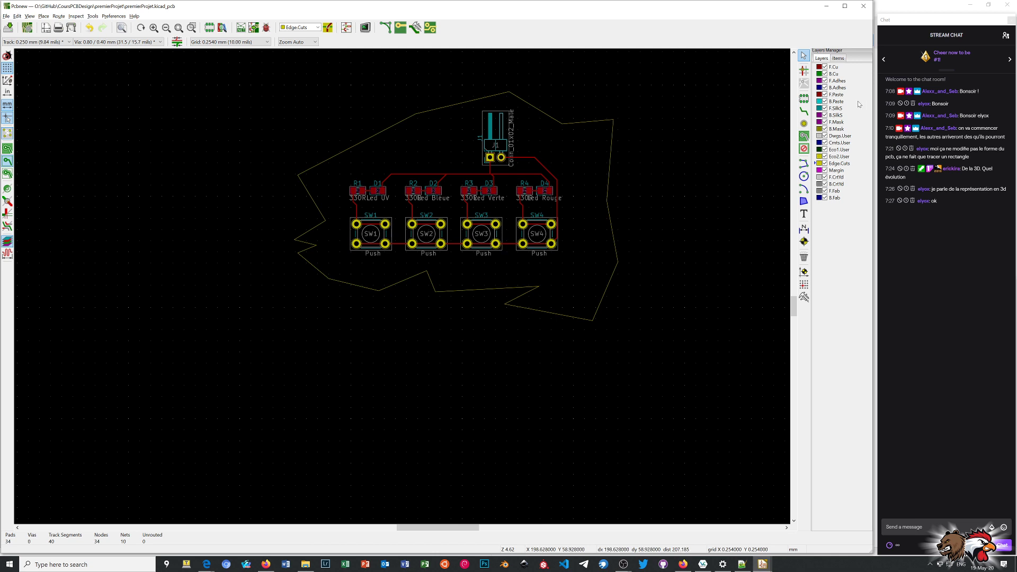
pyautogui.click(804, 164)
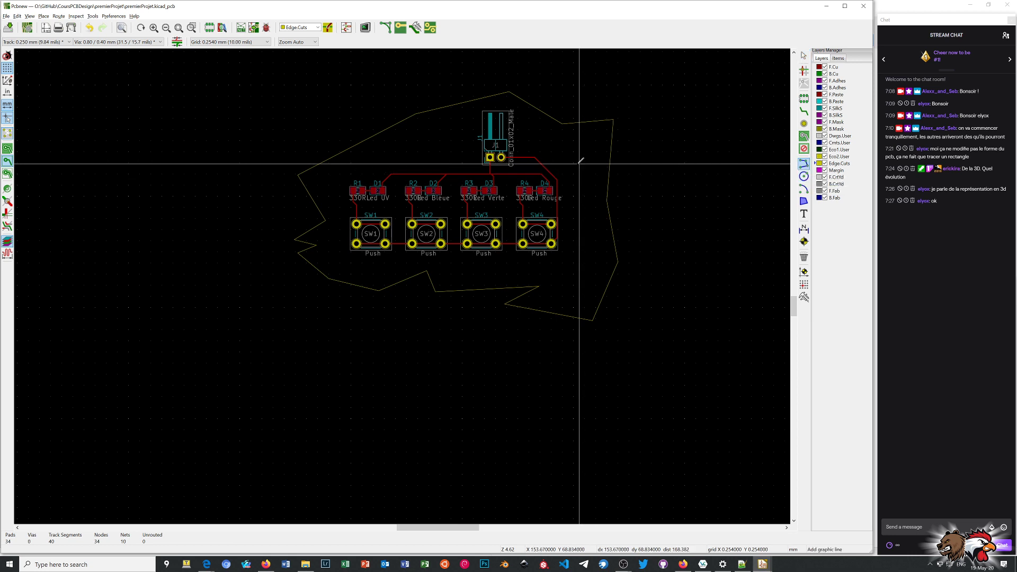
pyautogui.click(565, 146)
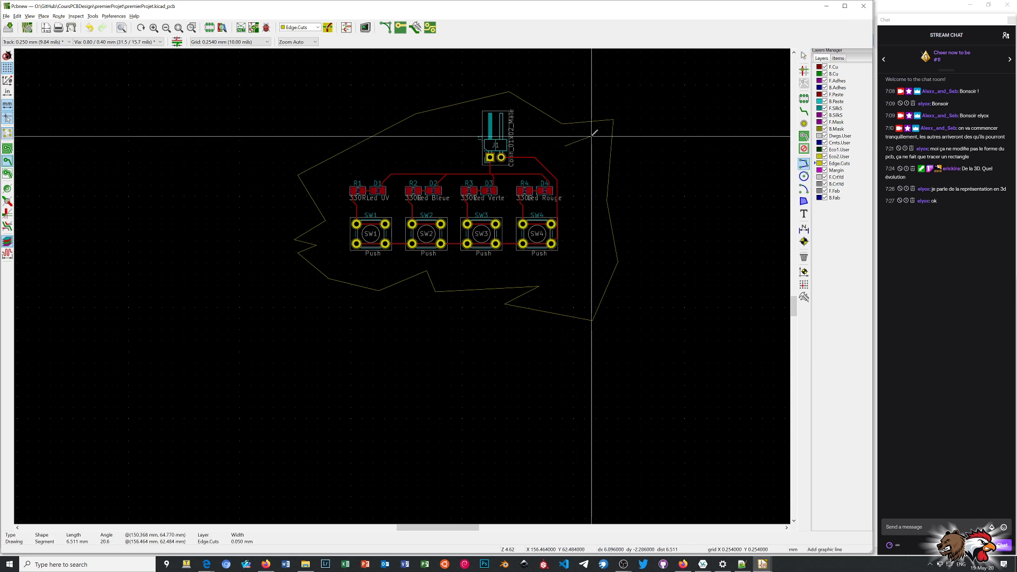
pyautogui.click(592, 136)
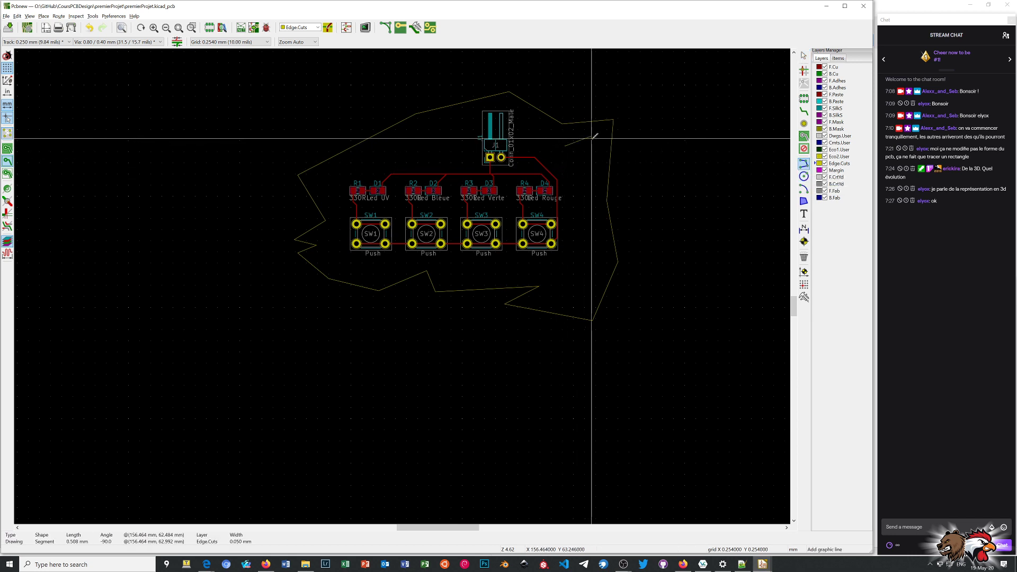
pyautogui.click(589, 170)
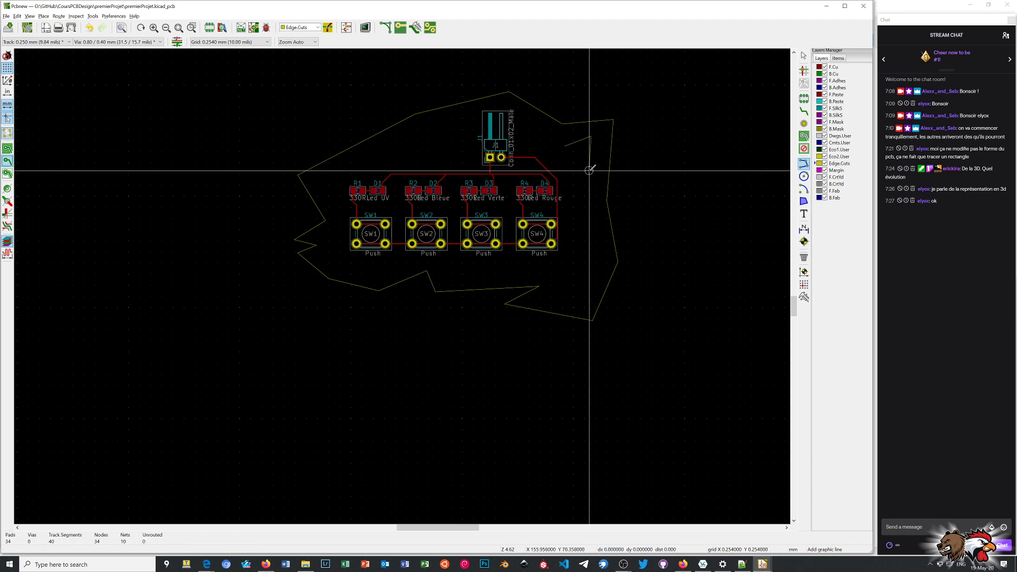
pyautogui.click(564, 147)
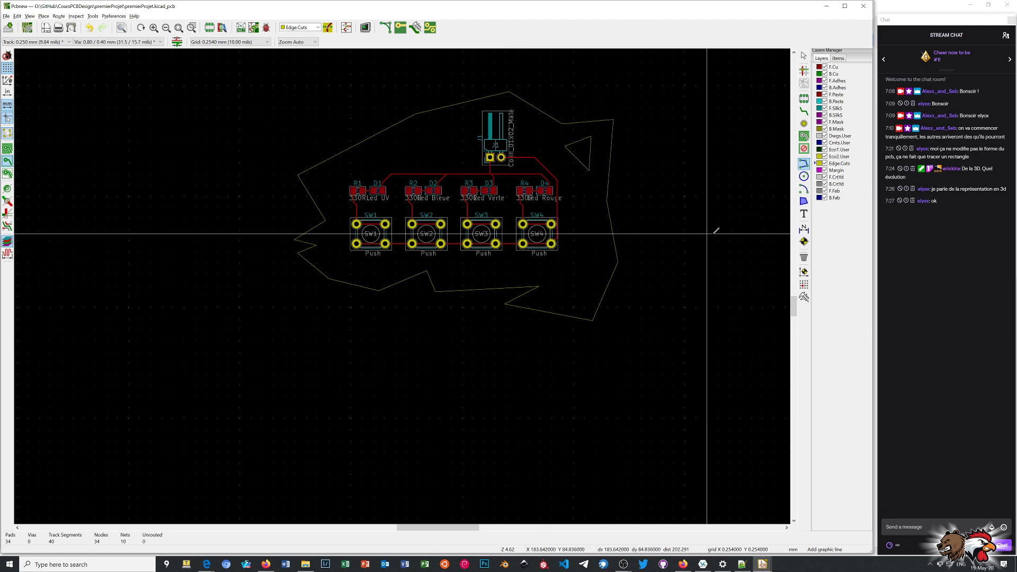
# Add a circular cutout of about 2.6 mm radius on Edge.Cuts below and right of SW4, inside the jagged outline.
pyautogui.click(803, 175)
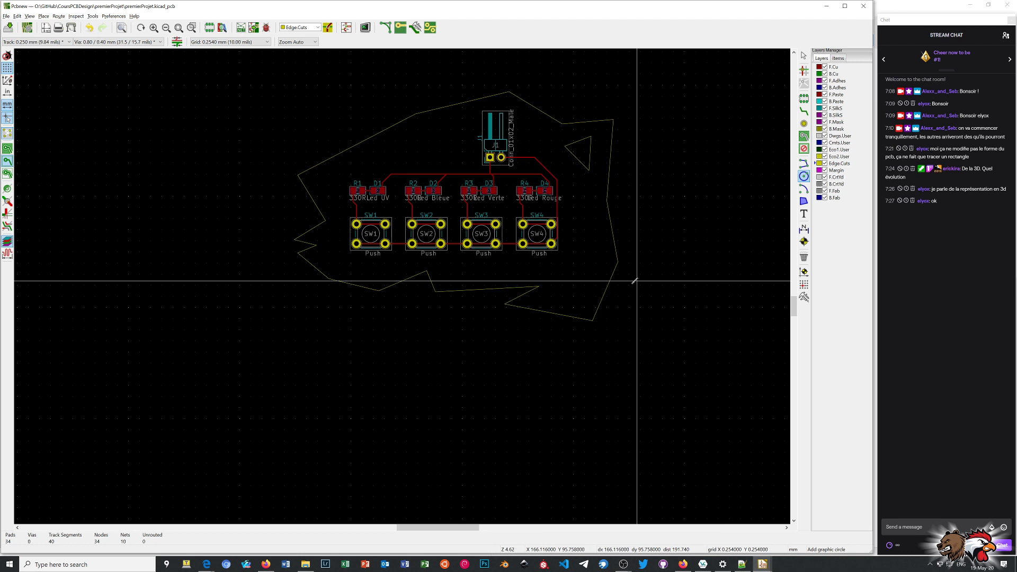
pyautogui.click(575, 271)
pyautogui.click(586, 273)
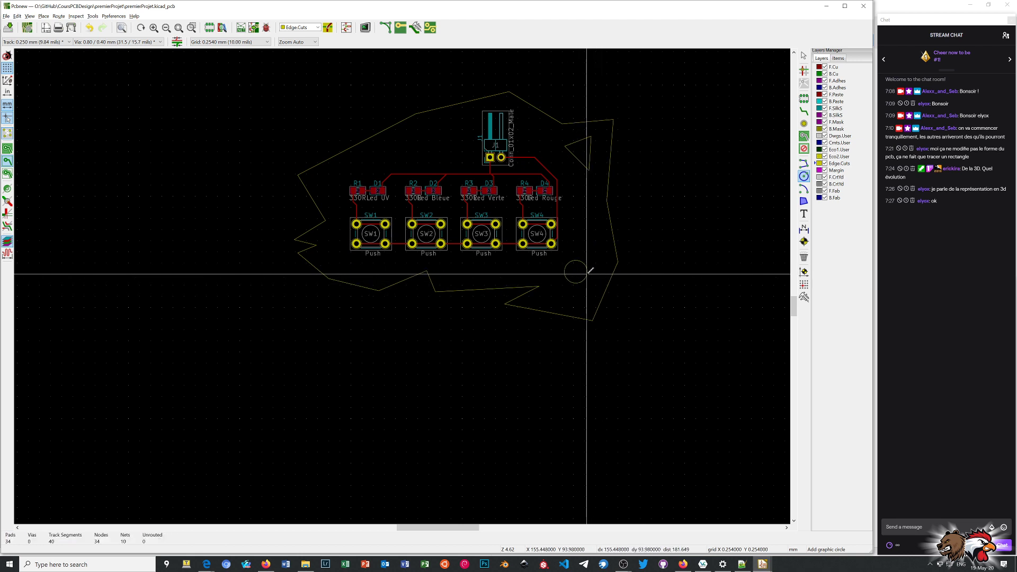
pyautogui.rightClick(663, 278)
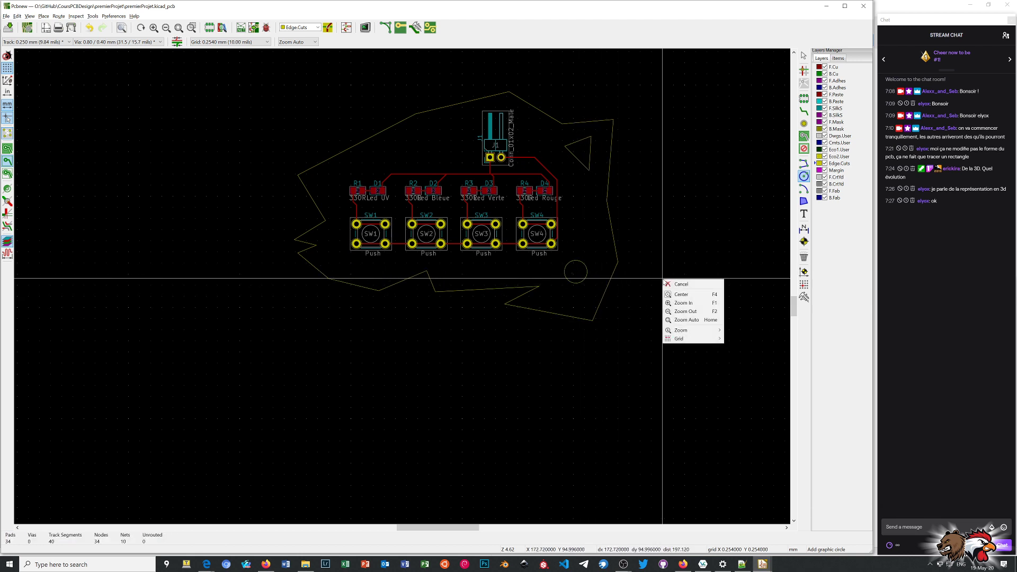
pyautogui.click(683, 284)
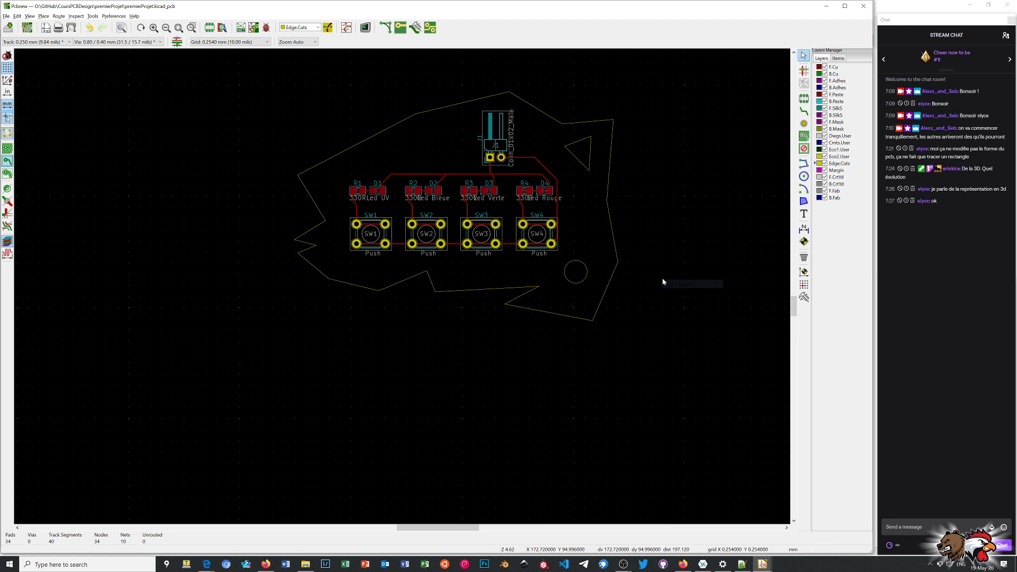
# Inspect the triangular and circular cutouts in 3D by rotating the board, and leave the 3D view.
pyautogui.hotkey('alt', '3')
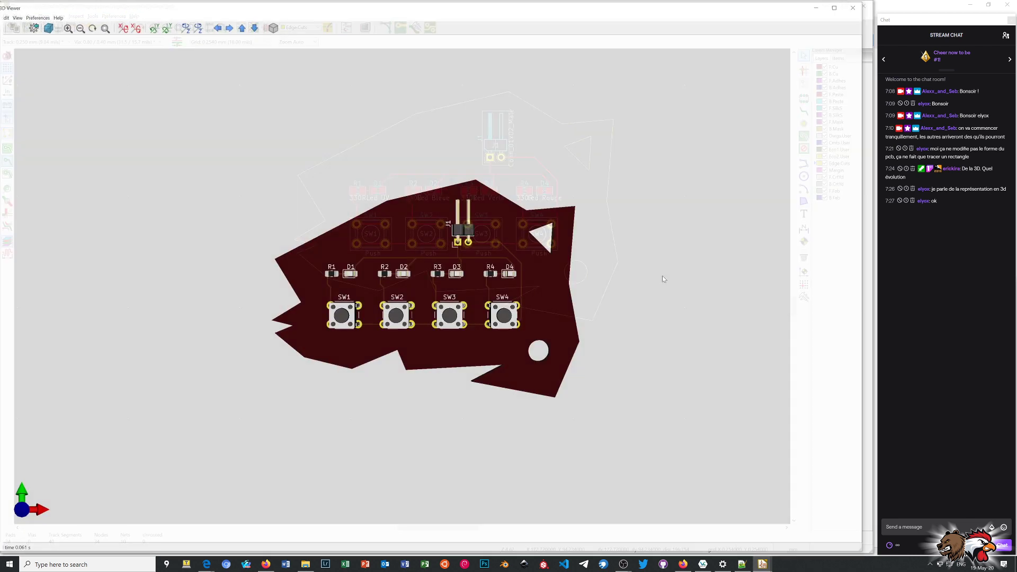
pyautogui.moveTo(576, 282); pyautogui.dragTo(221, 286)
pyautogui.moveTo(551, 368); pyautogui.dragTo(710, 259)
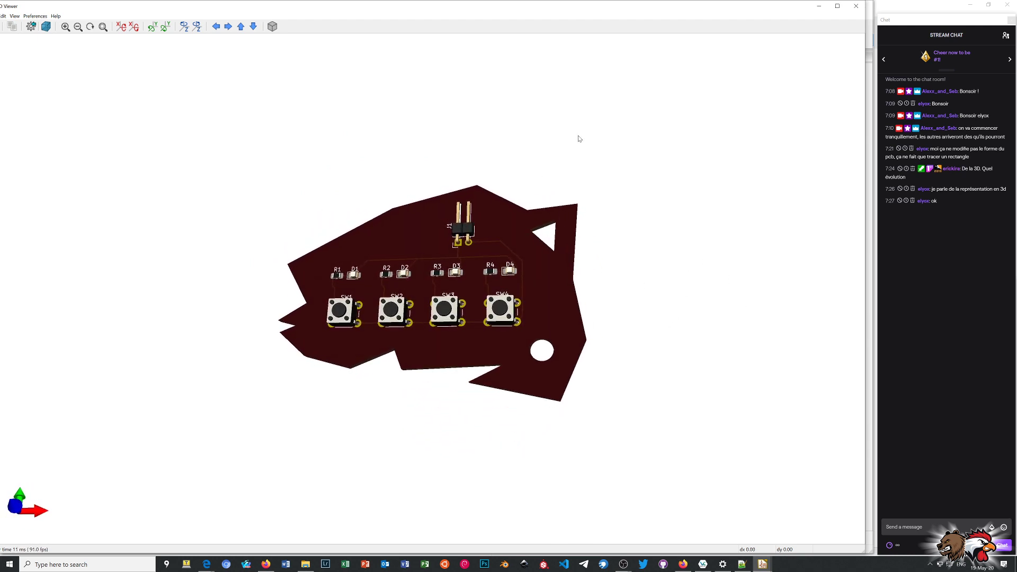
pyautogui.click(856, 7)
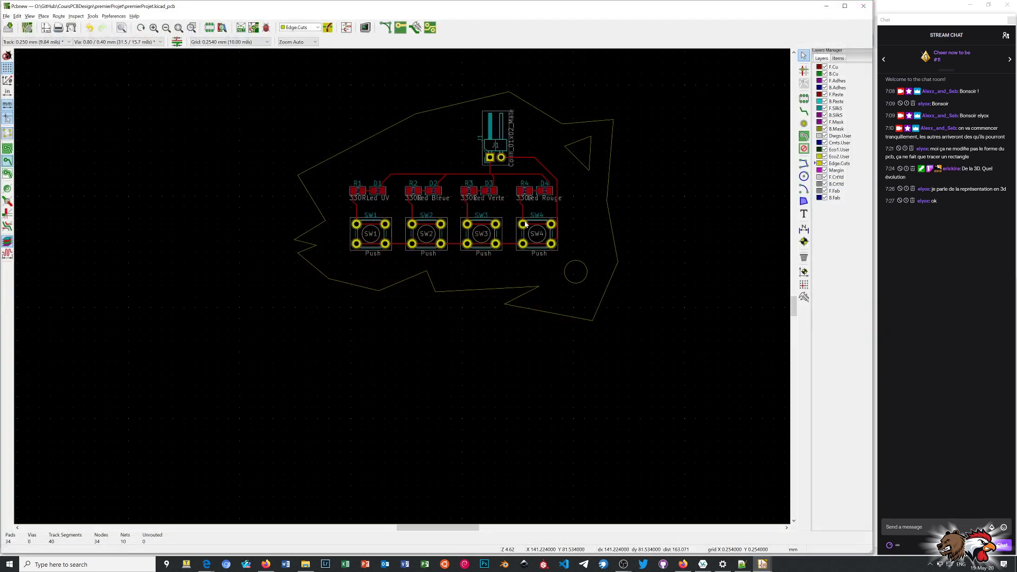
# Delete the right-hand segments of the jagged outline together with the triangular cutout next to J1.
pyautogui.moveTo(574, 111); pyautogui.dragTo(666, 405)
pyautogui.moveTo(577, 90); pyautogui.dragTo(693, 398)
pyautogui.press('Delete')
pyautogui.moveTo(556, 113); pyautogui.dragTo(626, 186)
pyautogui.press('Delete')
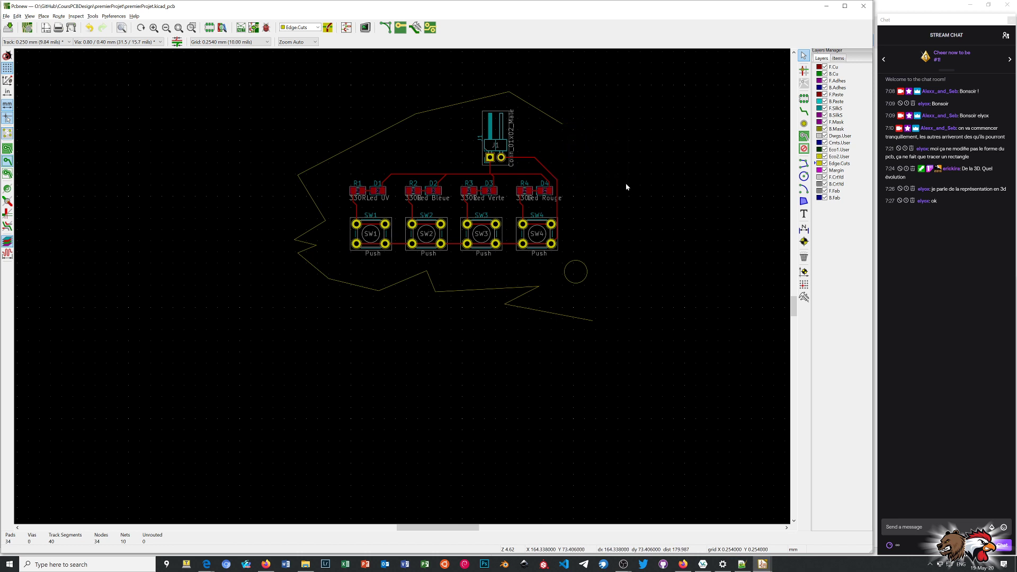
# Delete the circular cutout and the zigzag outline segments beneath SW2, SW3 and SW4.
pyautogui.moveTo(564, 277); pyautogui.dragTo(615, 311)
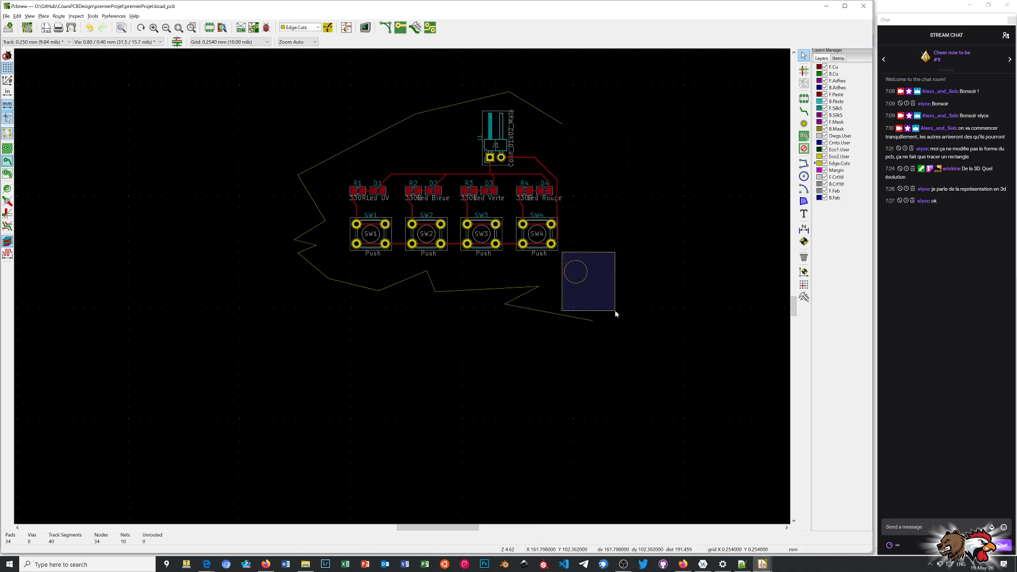
pyautogui.press('Delete')
pyautogui.moveTo(499, 277); pyautogui.dragTo(612, 352)
pyautogui.press('Delete')
pyautogui.moveTo(361, 266); pyautogui.dragTo(586, 340)
pyautogui.press('Delete')
# Delete the jagged outline segments beneath SW1 and those on the left side of R1 and SW1.
pyautogui.moveTo(295, 263); pyautogui.dragTo(427, 320)
pyautogui.press('Delete')
pyautogui.moveTo(275, 144); pyautogui.dragTo(339, 322)
pyautogui.press('Delete')
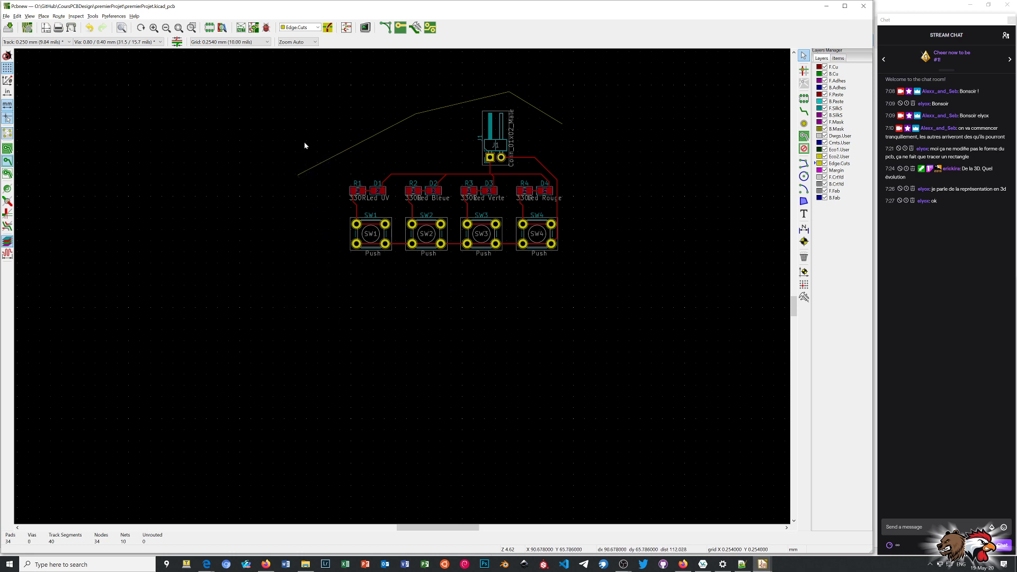
# Delete the three remaining slanted outline segments above the resistors, LEDs and J1.
pyautogui.click(373, 136)
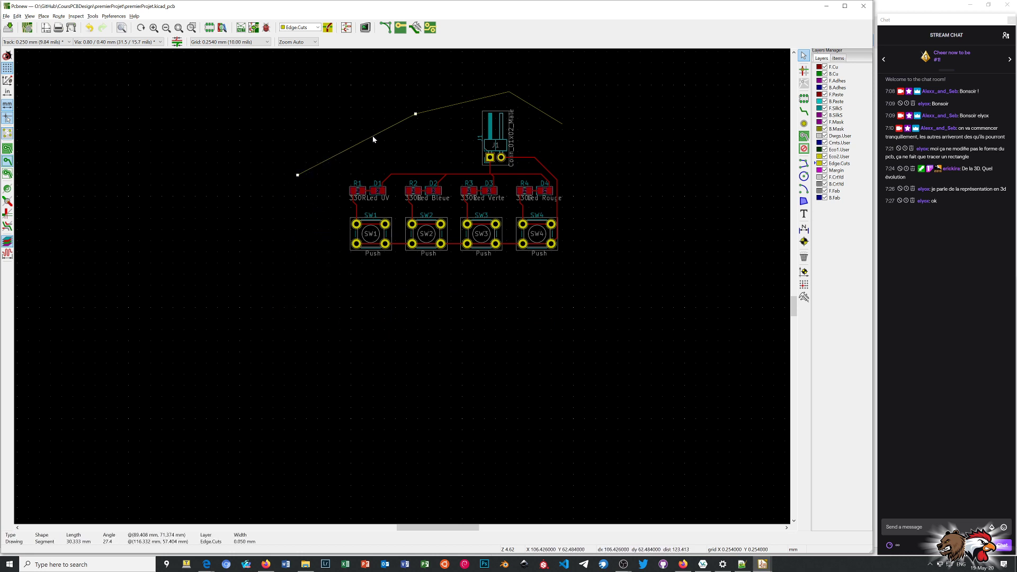
pyautogui.press('Delete')
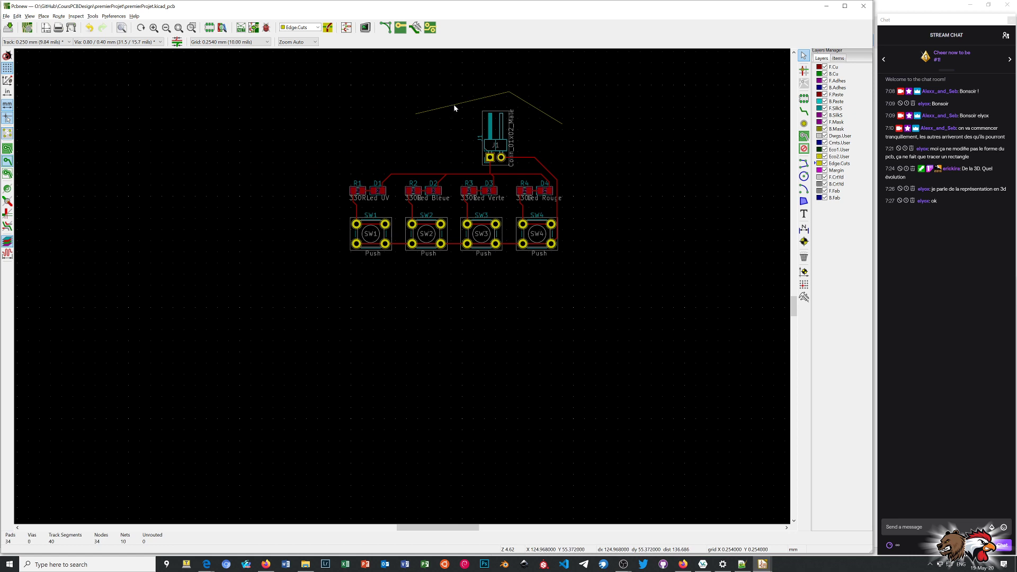
pyautogui.scroll(8, 453, 107)
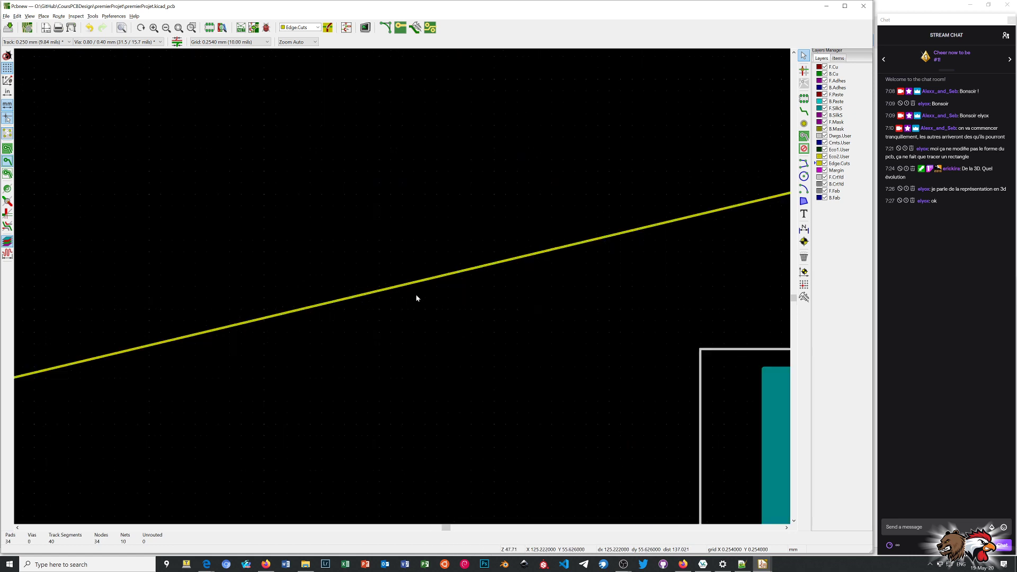
pyautogui.click(424, 281)
pyautogui.press('Delete')
pyautogui.scroll(-4, 403, 289)
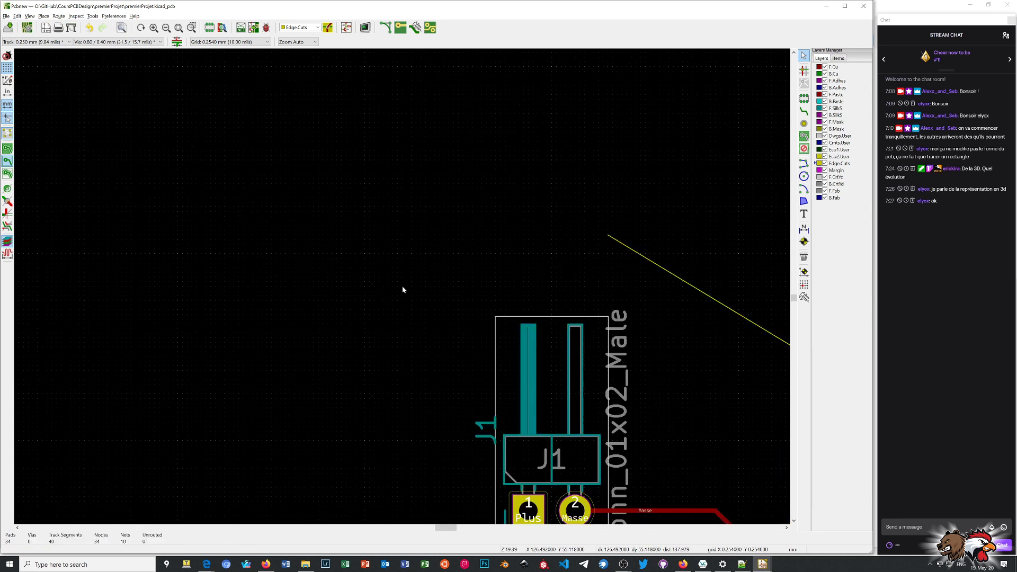
pyautogui.scroll(4, 494, 286)
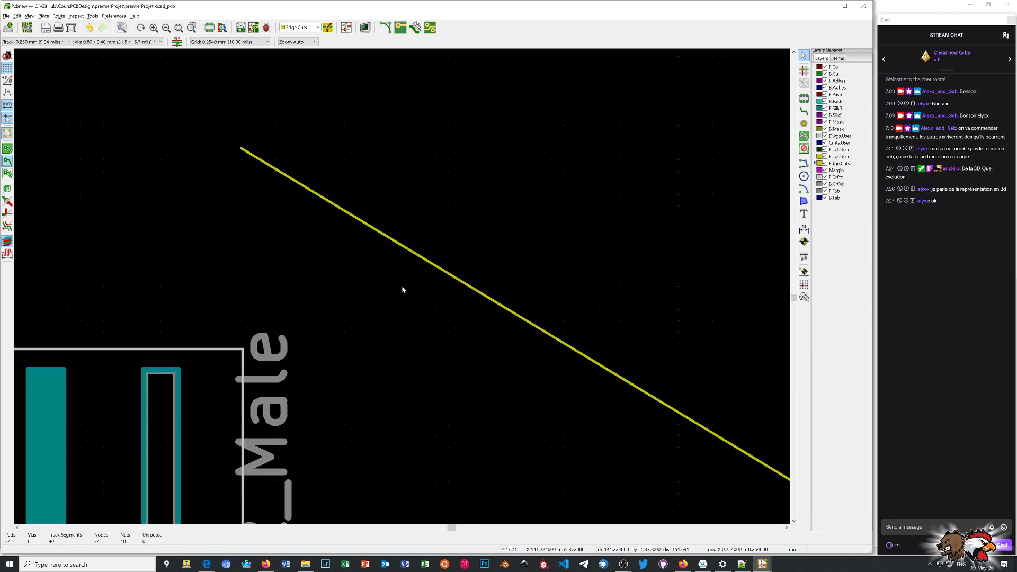
pyautogui.click(448, 275)
pyautogui.press('Delete')
pyautogui.scroll(-8, 402, 314)
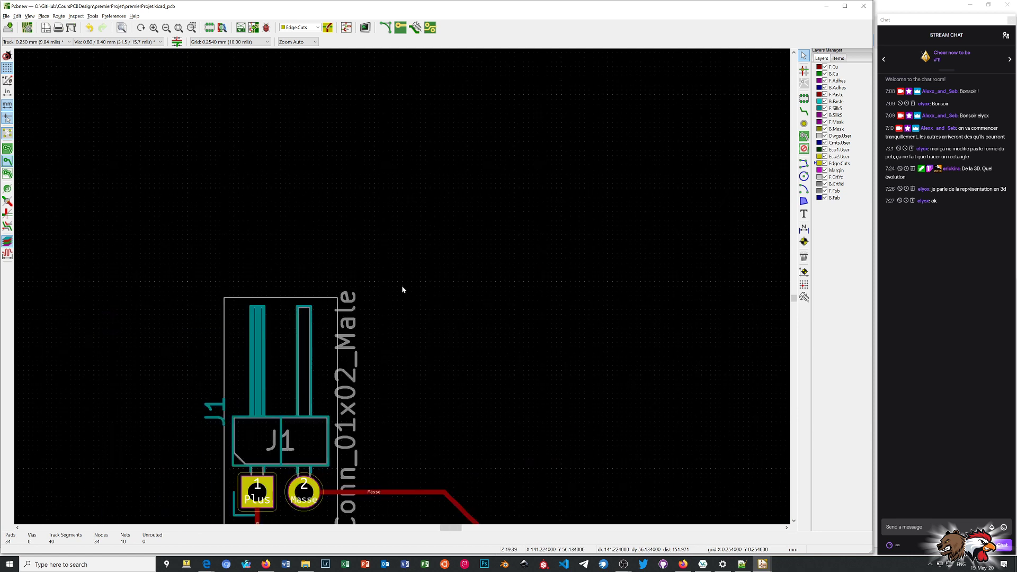
# Draw a rectangular board outline about 53.8 by 28.4 mm on Edge.Cuts around the components, its upper edge crossing J1.
pyautogui.scroll(-3, 401, 290)
pyautogui.scroll(4, 490, 185)
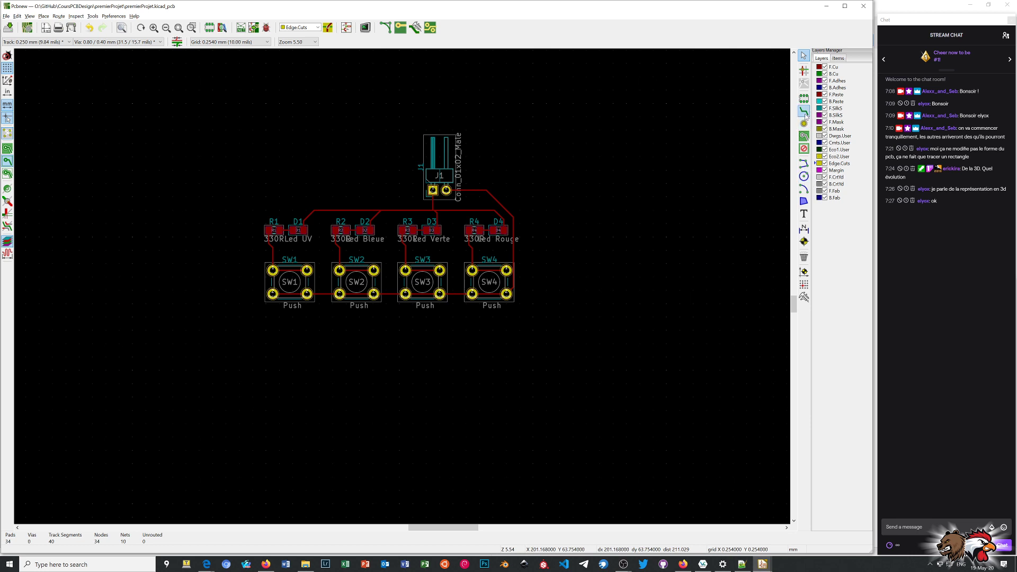
pyautogui.click(804, 163)
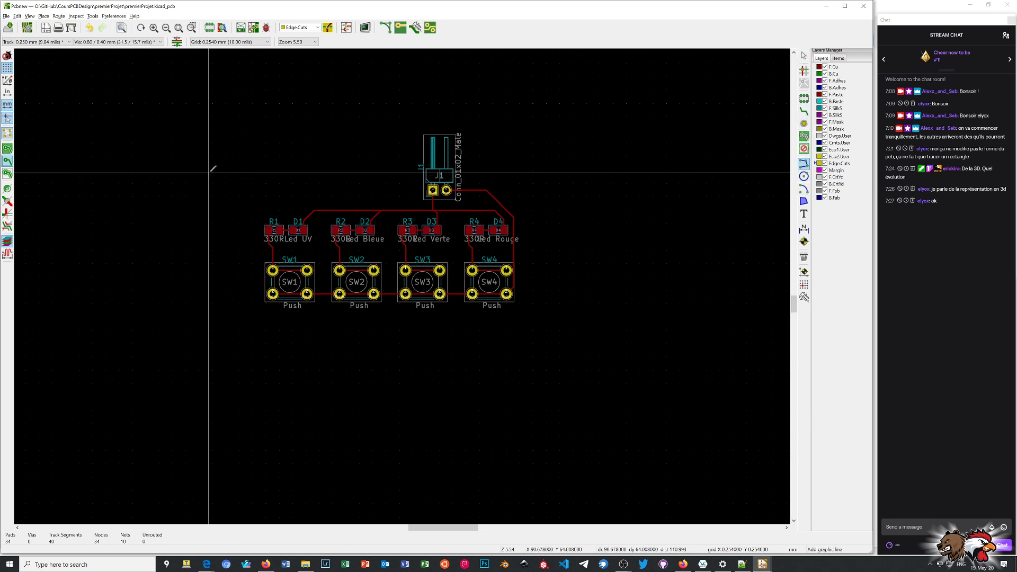
pyautogui.click(242, 170)
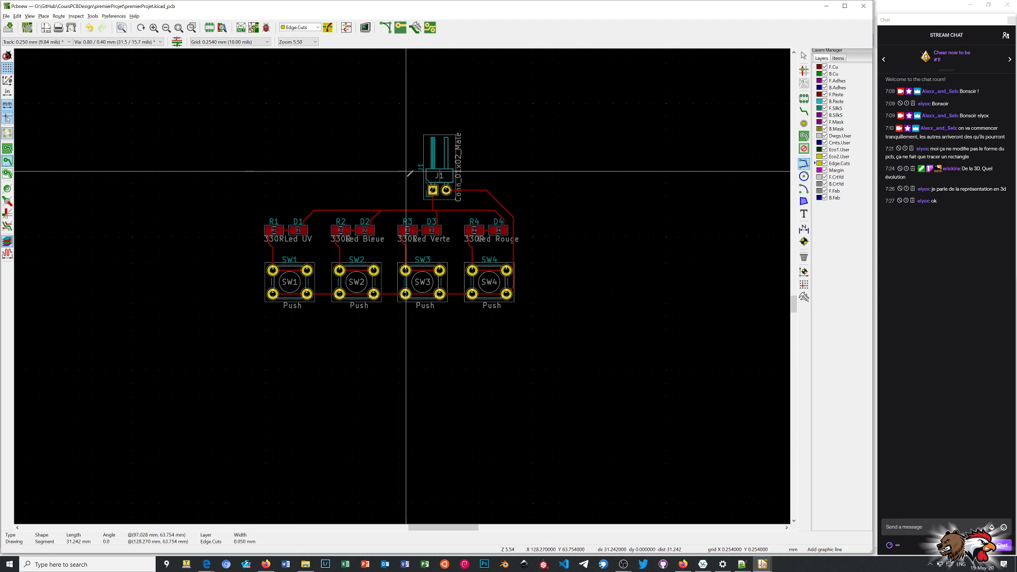
pyautogui.click(525, 171)
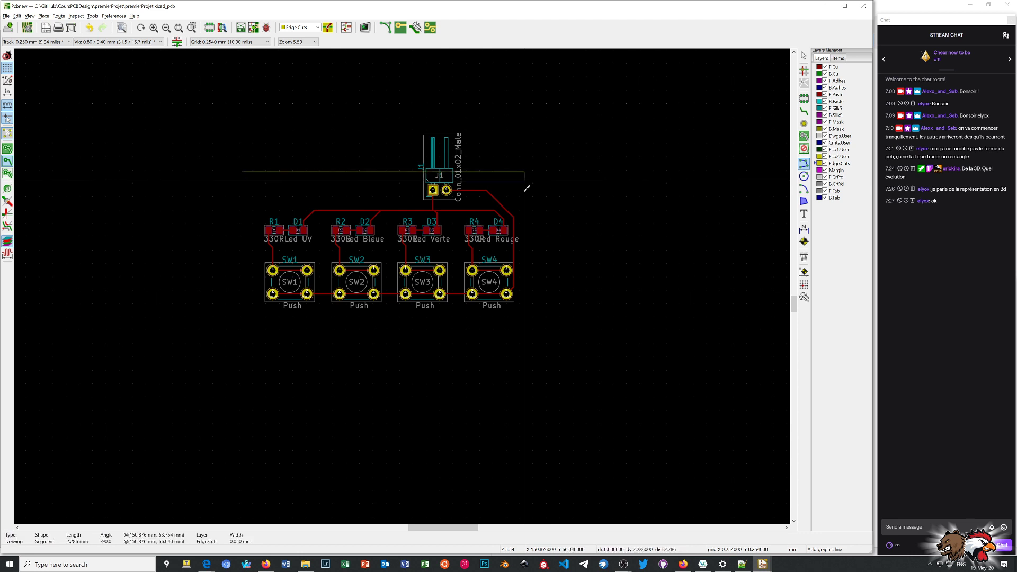
pyautogui.click(526, 319)
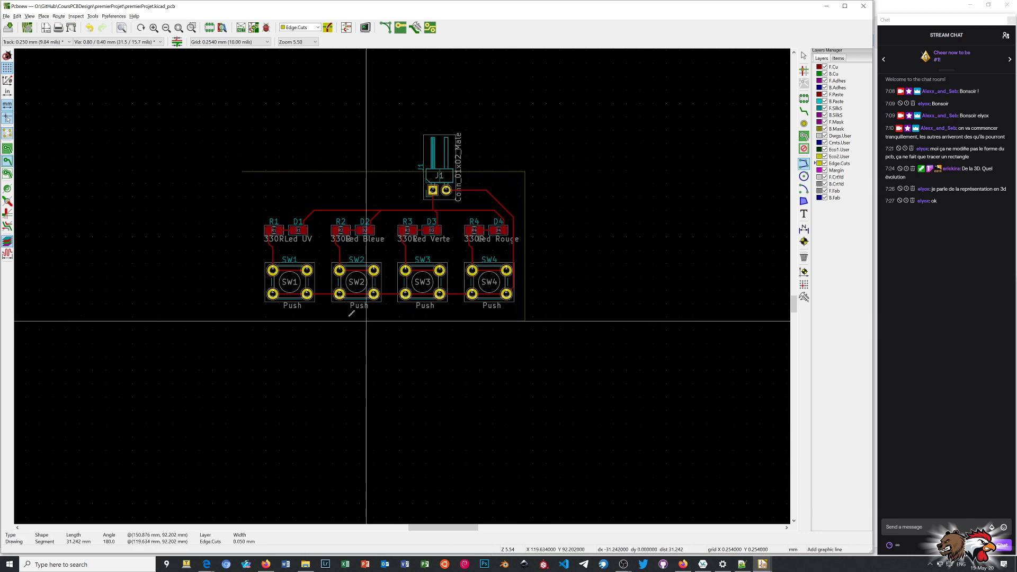
pyautogui.click(244, 319)
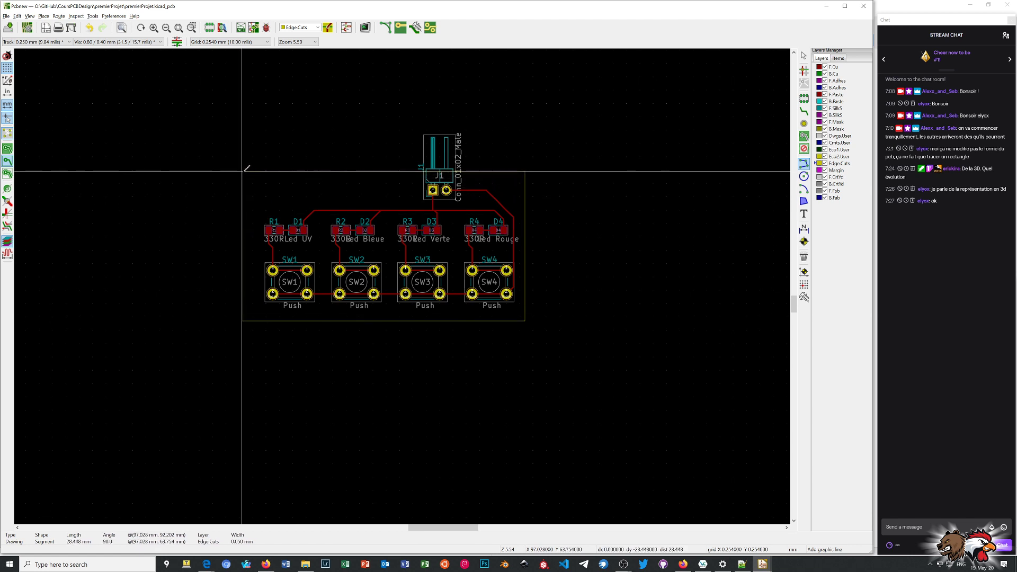
pyautogui.click(246, 168)
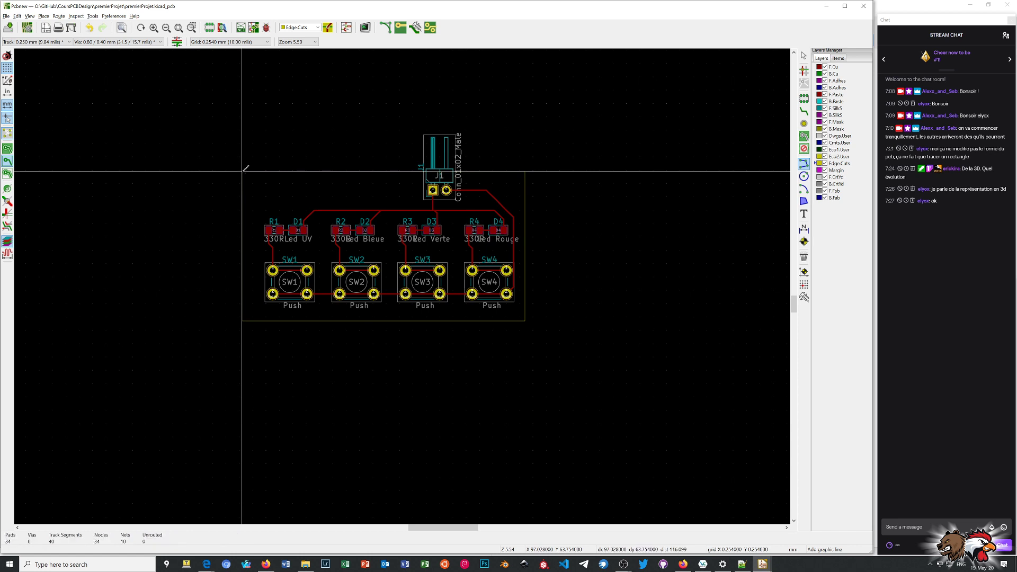
pyautogui.rightClick(329, 133)
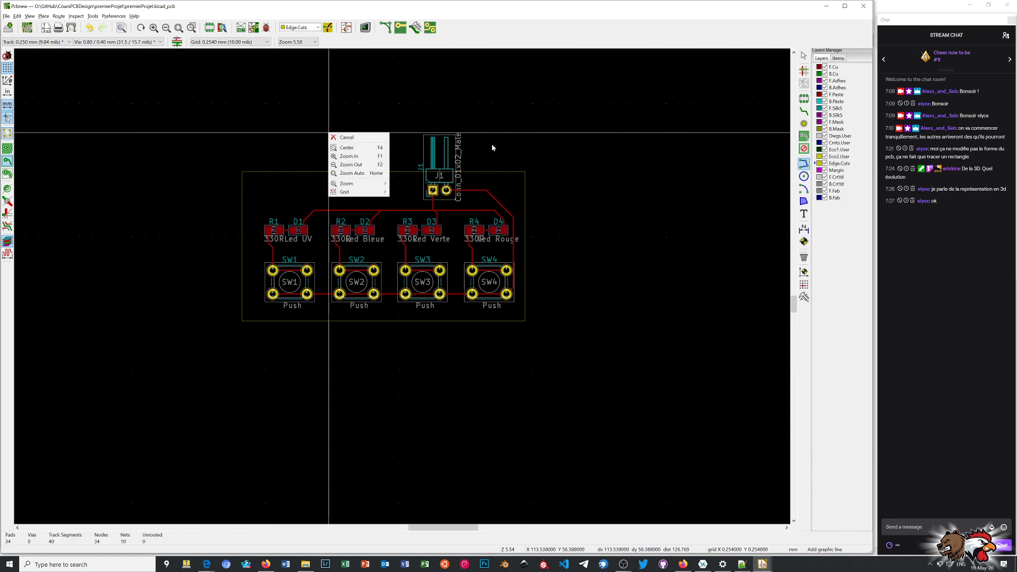
pyautogui.click(363, 138)
# Inspect the rectangular board in the 3D viewer from a slightly tilted angle and close the viewer.
pyautogui.hotkey('alt', '3')
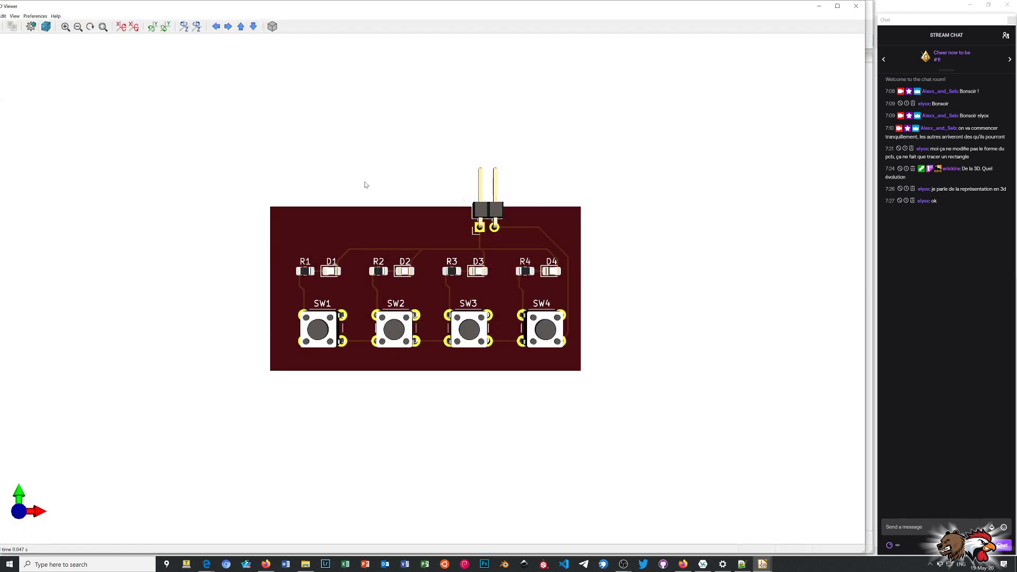
pyautogui.moveTo(429, 320)
pyautogui.mouseDown(button='middle')
pyautogui.moveTo(425, 284)
pyautogui.moveTo(428, 331)
pyautogui.mouseUp(button='middle')
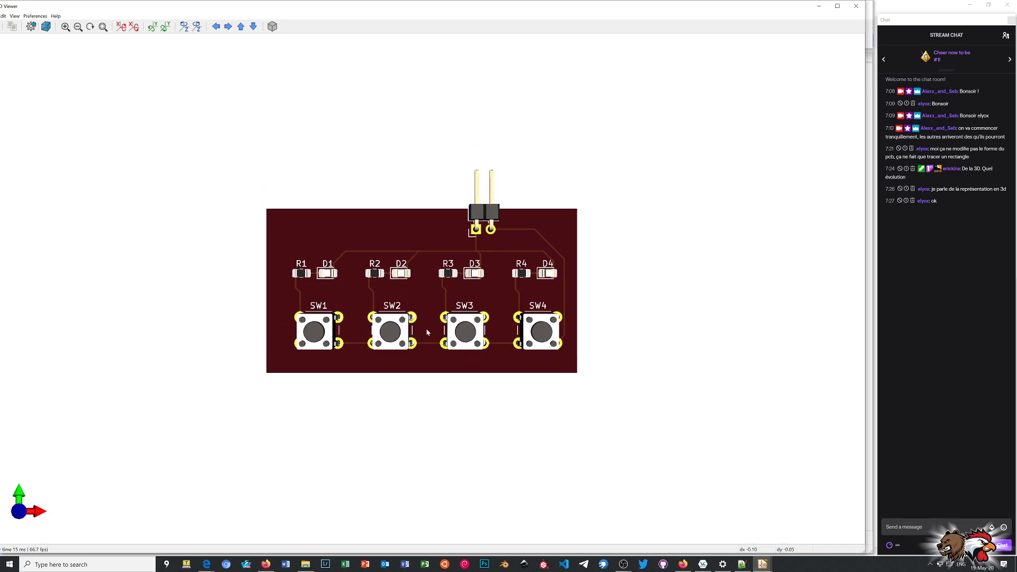
pyautogui.moveTo(428, 331); pyautogui.dragTo(466, 381)
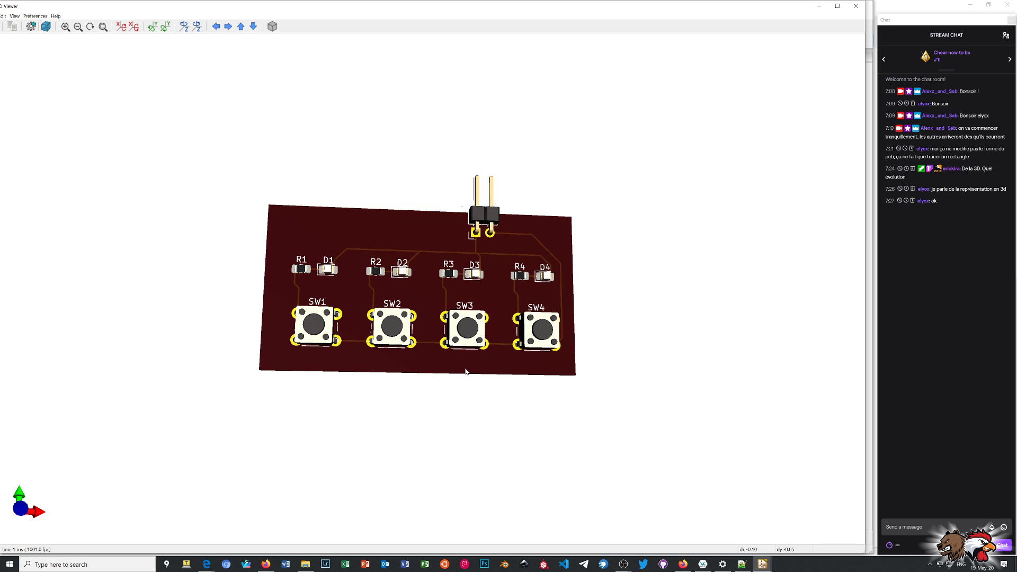
pyautogui.click(855, 5)
# Open the board's predefined track and via sizes and add track widths of 0.2 mm and 0.25 mm.
pyautogui.scroll(3, 398, 276)
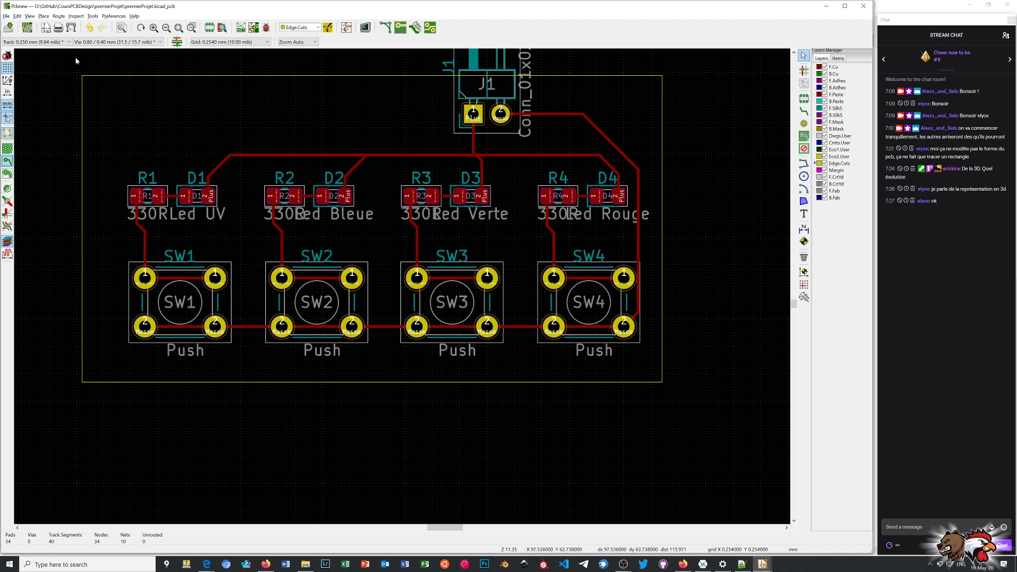
pyautogui.click(26, 42)
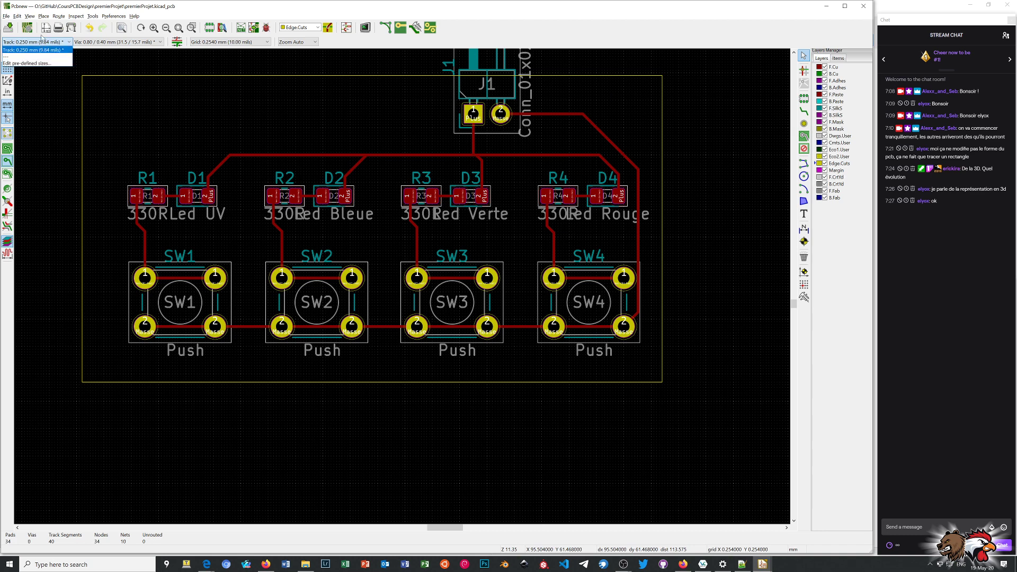
pyautogui.click(34, 65)
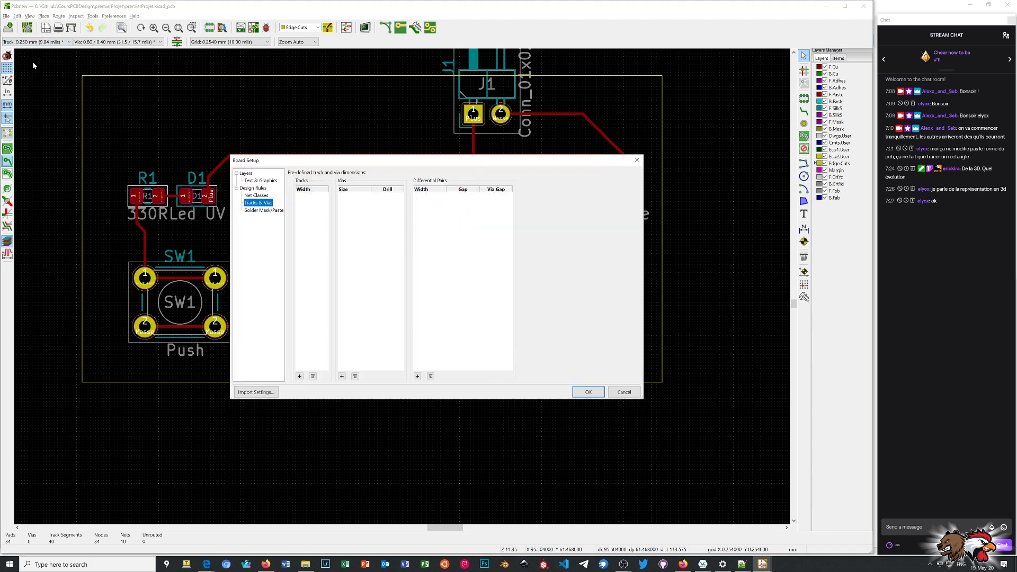
pyautogui.moveTo(385, 163); pyautogui.dragTo(517, 212)
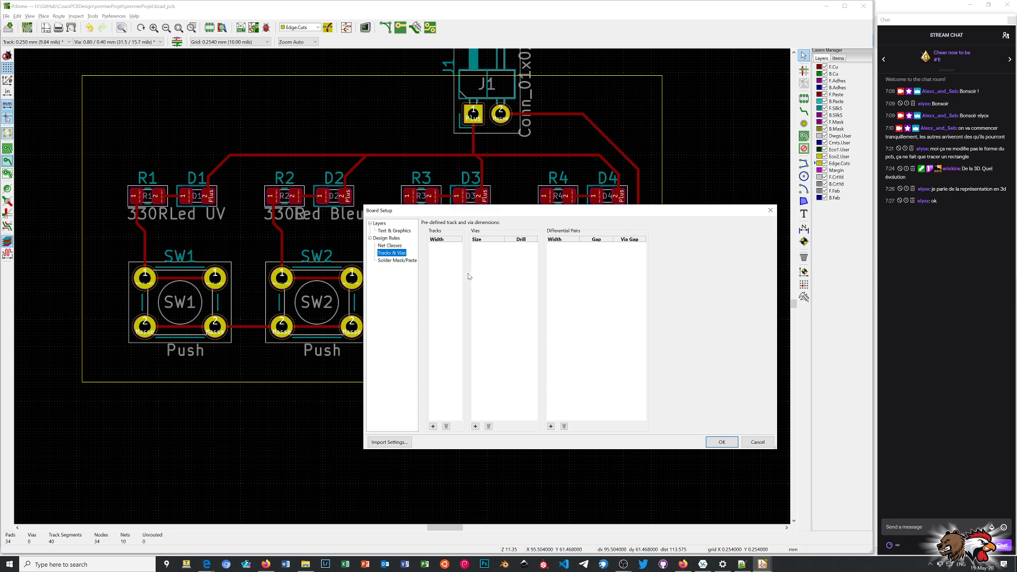
pyautogui.click(439, 253)
pyautogui.click(433, 426)
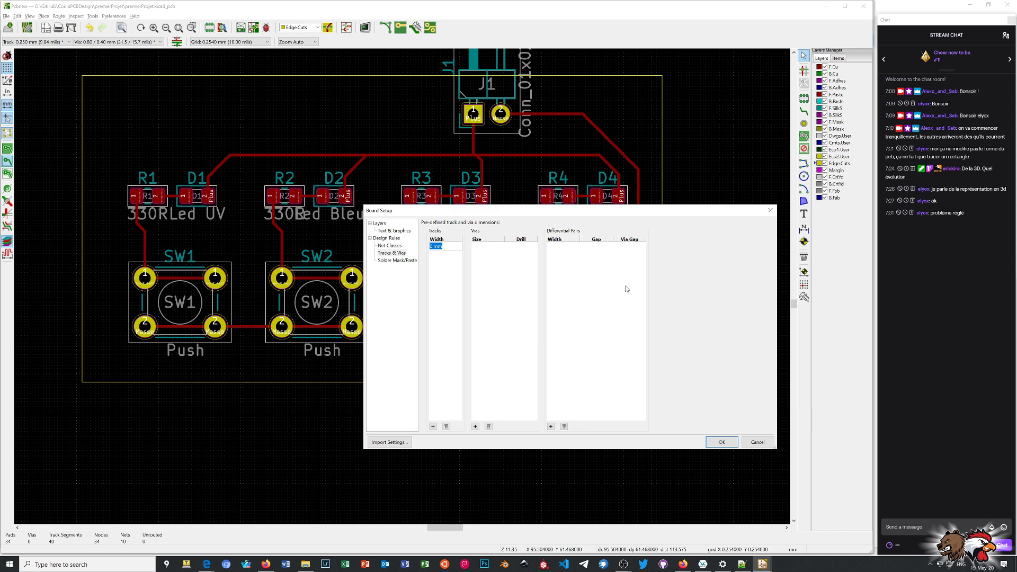
pyautogui.write('0.2')
pyautogui.press('Return')
pyautogui.click(433, 426)
pyautogui.write('0.25')
pyautogui.press('Return')
# Add predefined track widths of 0.4 mm and 0.8 mm.
pyautogui.write('0.4')
pyautogui.press('Escape')
pyautogui.click(432, 427)
pyautogui.write('0.4mm')
pyautogui.press('Return')
pyautogui.click(433, 427)
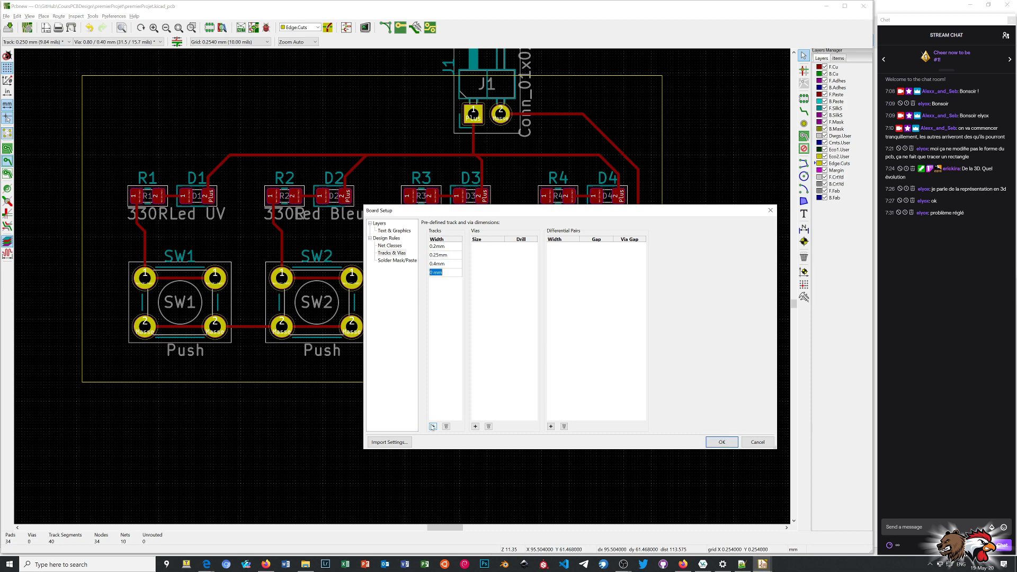
pyautogui.press('BackSpace')
pyautogui.write('.8mm')
pyautogui.press('Return')
# Add a predefined track width of 1 mm and accept the board setup.
pyautogui.click(433, 427)
pyautogui.write('1')
pyautogui.press('Return')
pyautogui.write('1')
pyautogui.press('Return')
pyautogui.click(722, 442)
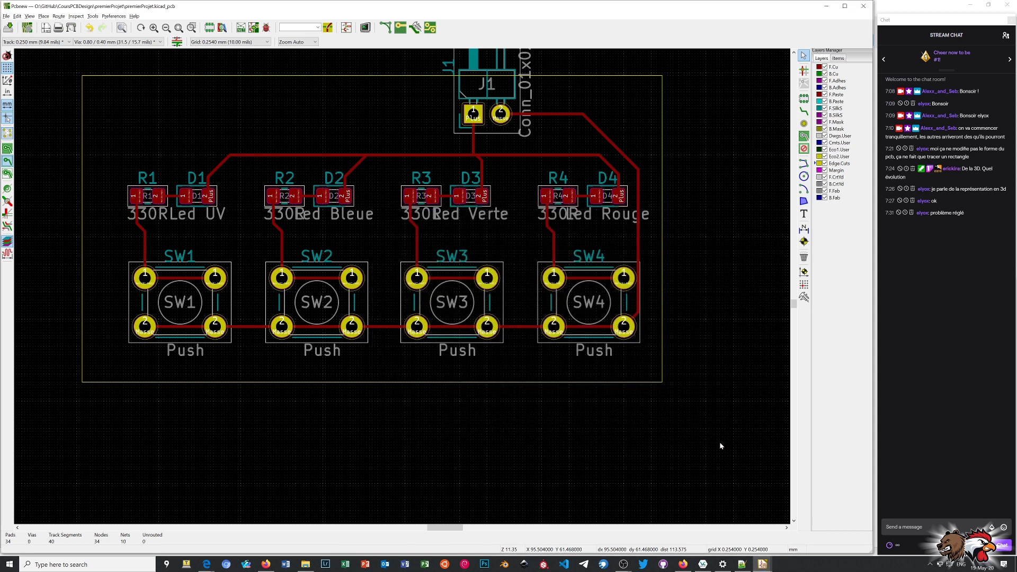
# Delete the horizontal and diagonal segments of the Masse track leaving J1 pad 2.
pyautogui.scroll(-1, 401, 285)
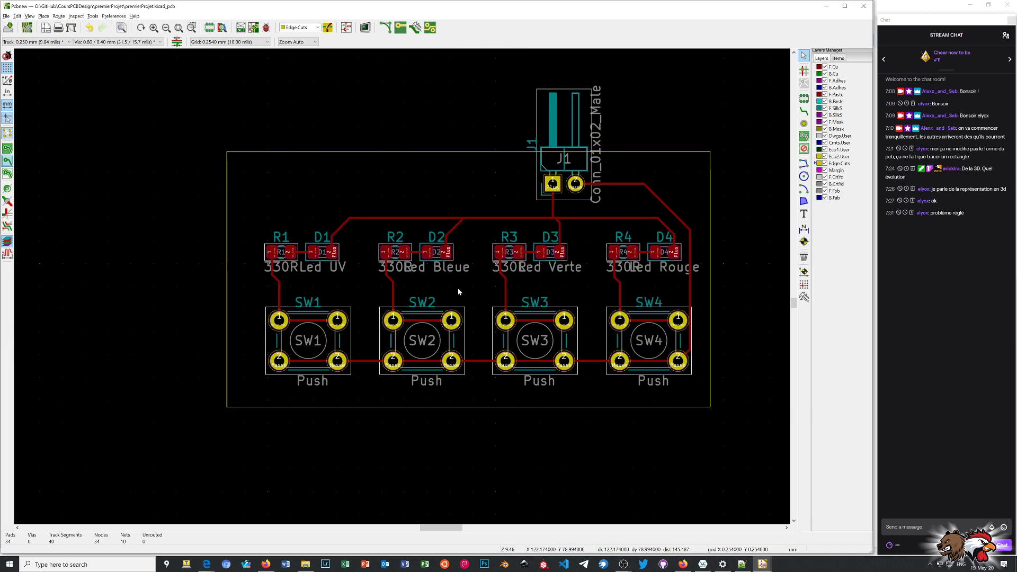
pyautogui.scroll(1, 407, 290)
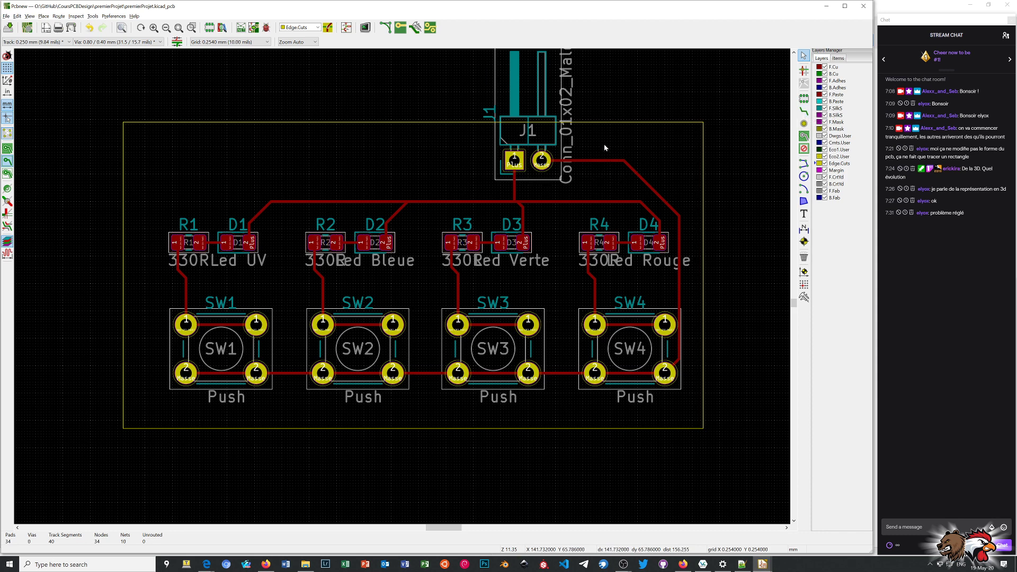
pyautogui.moveTo(603, 142); pyautogui.dragTo(652, 188)
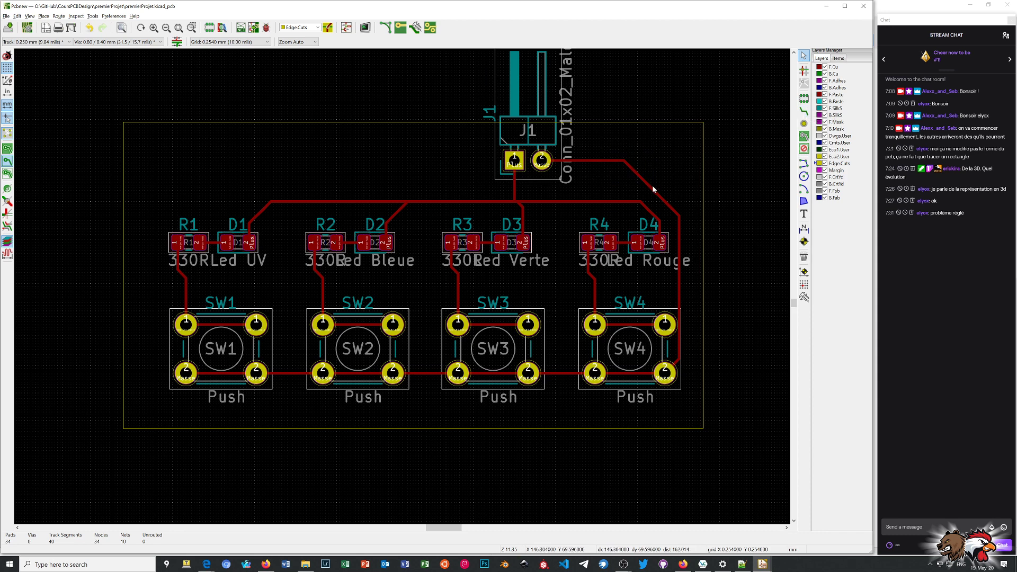
pyautogui.click(618, 162)
pyautogui.press('Delete')
pyautogui.click(630, 167)
pyautogui.press('Delete')
# Delete the vertical and corner Masse segments beside D4 and SW4, and the track joining the lower pads of the four switches.
pyautogui.click(679, 234)
pyautogui.press('Delete')
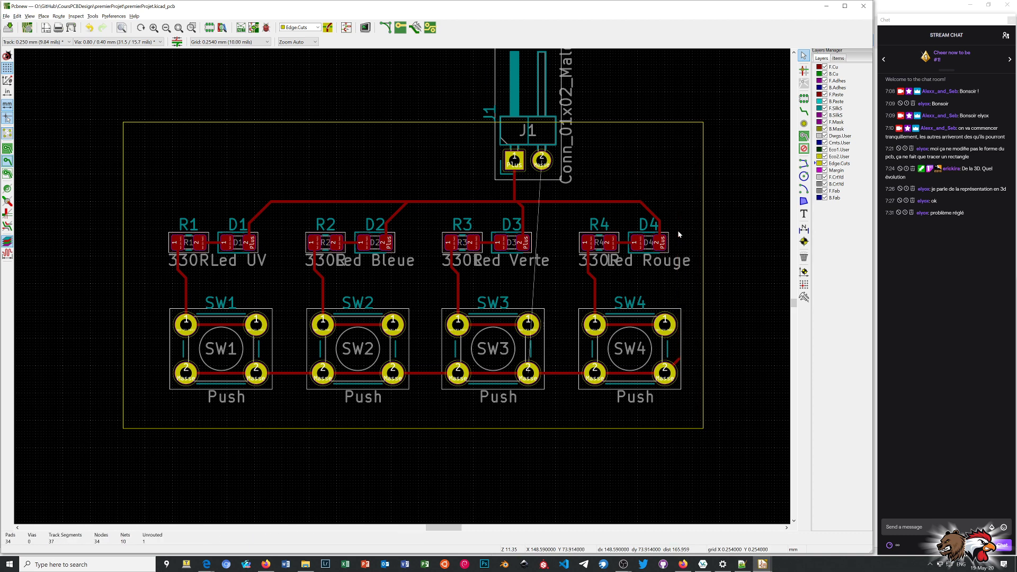
pyautogui.click(676, 362)
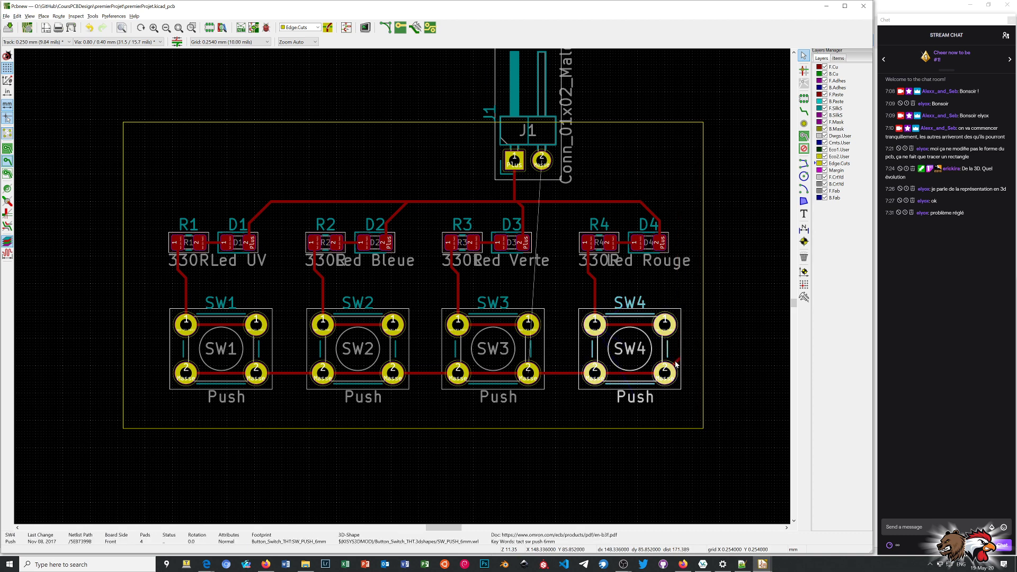
pyautogui.press('Escape')
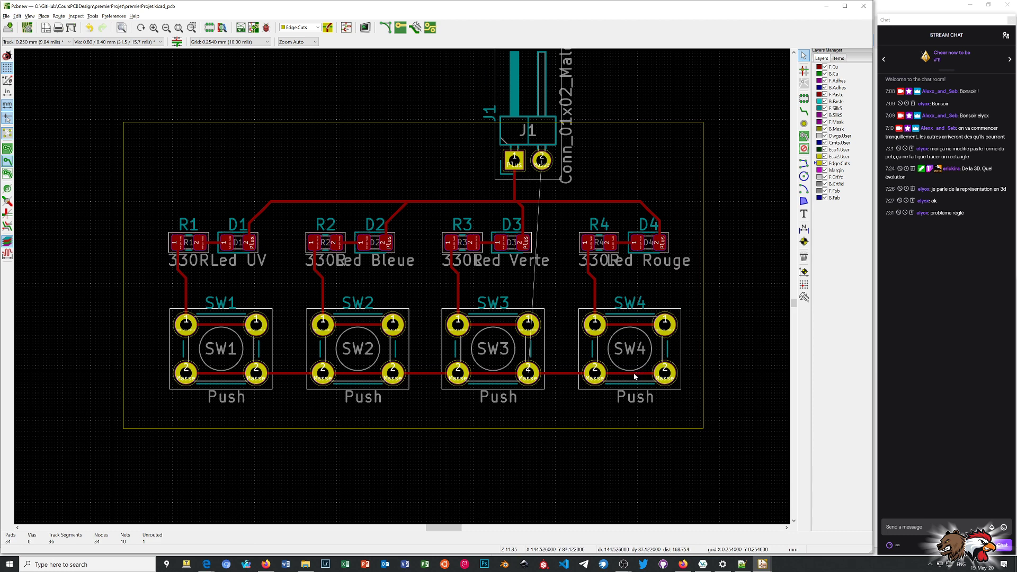
pyautogui.click(637, 373)
pyautogui.press('Delete')
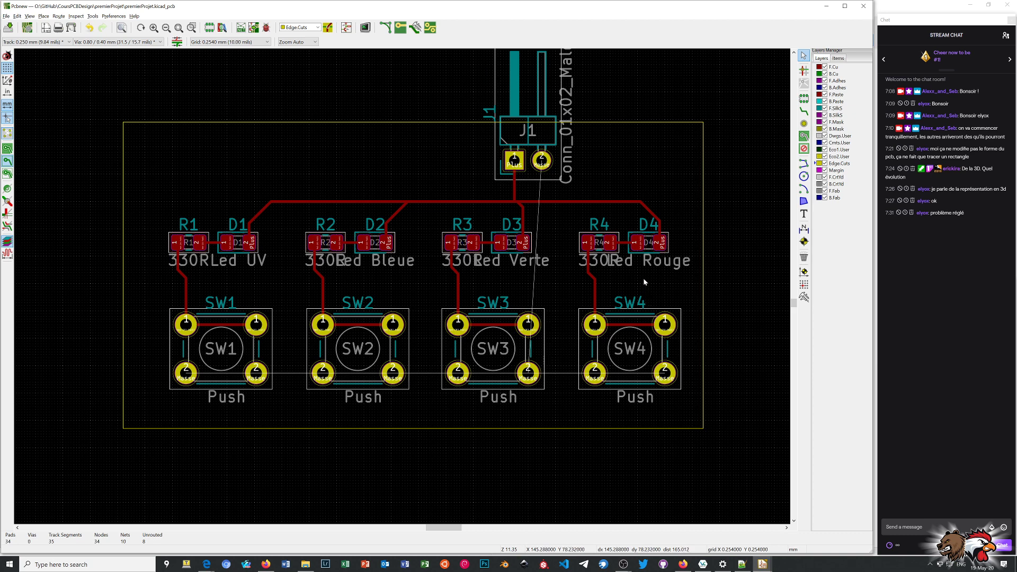
# Route a 0.400 mm Masse track on F.Cu from J1 pad 2 around D4 to SW4's right pad 2 and across to its left pad 2.
pyautogui.click(69, 42)
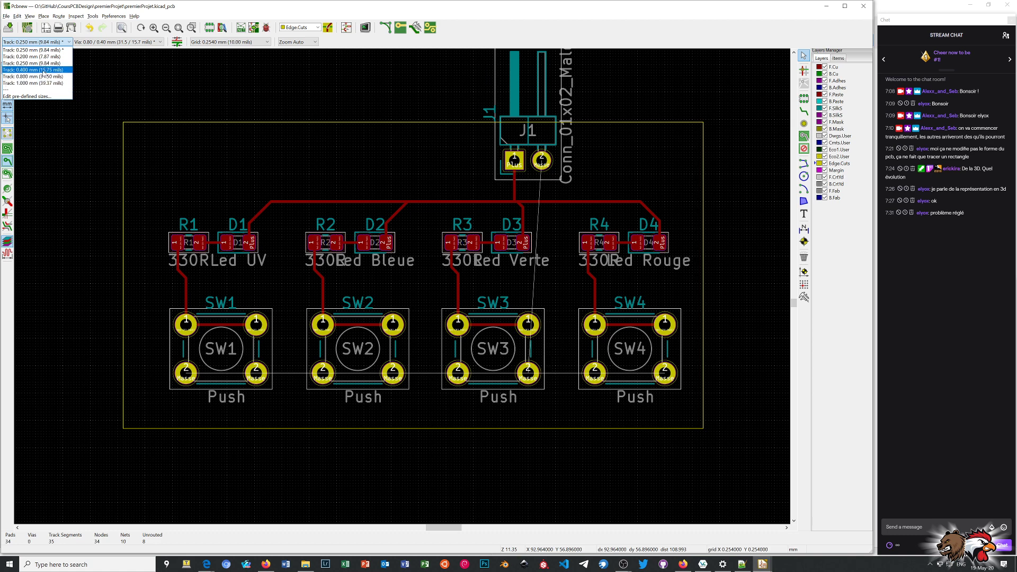
pyautogui.click(43, 70)
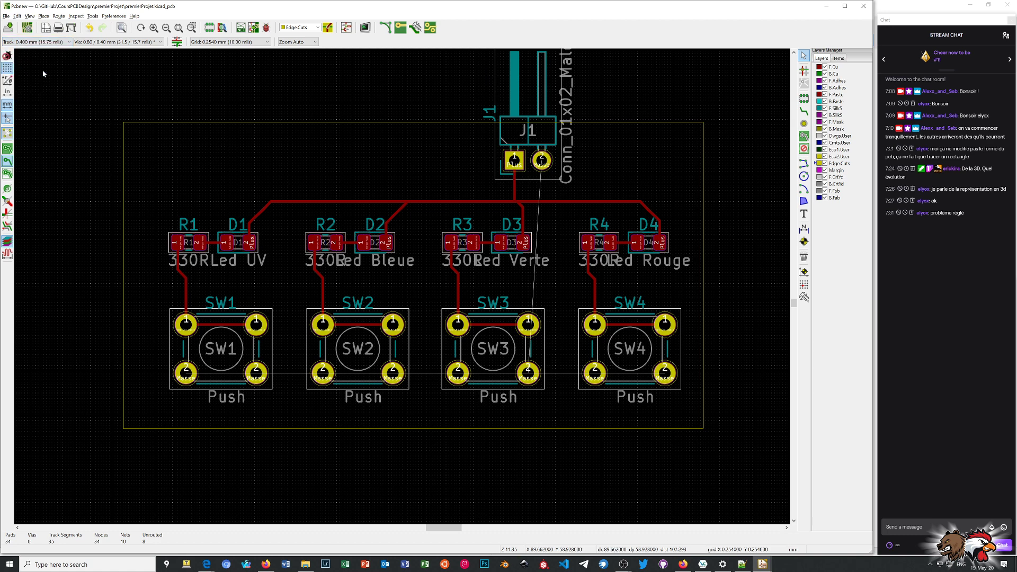
pyautogui.click(803, 112)
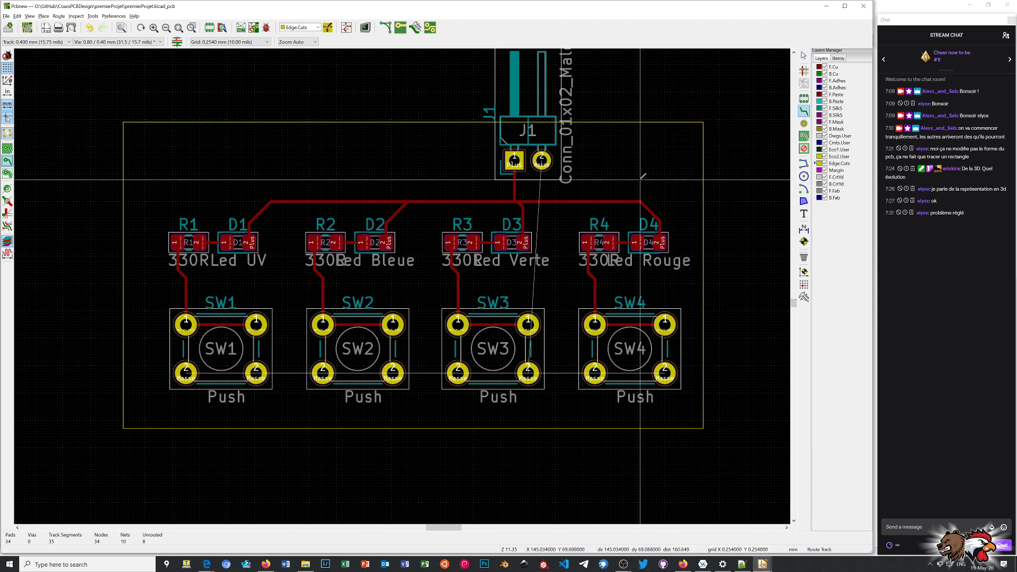
pyautogui.click(541, 159)
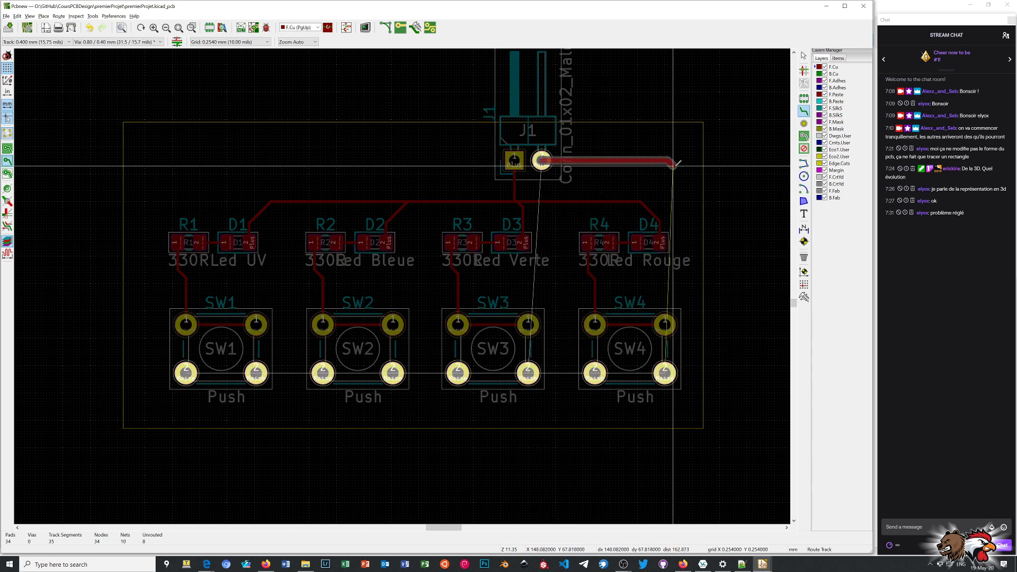
pyautogui.click(694, 188)
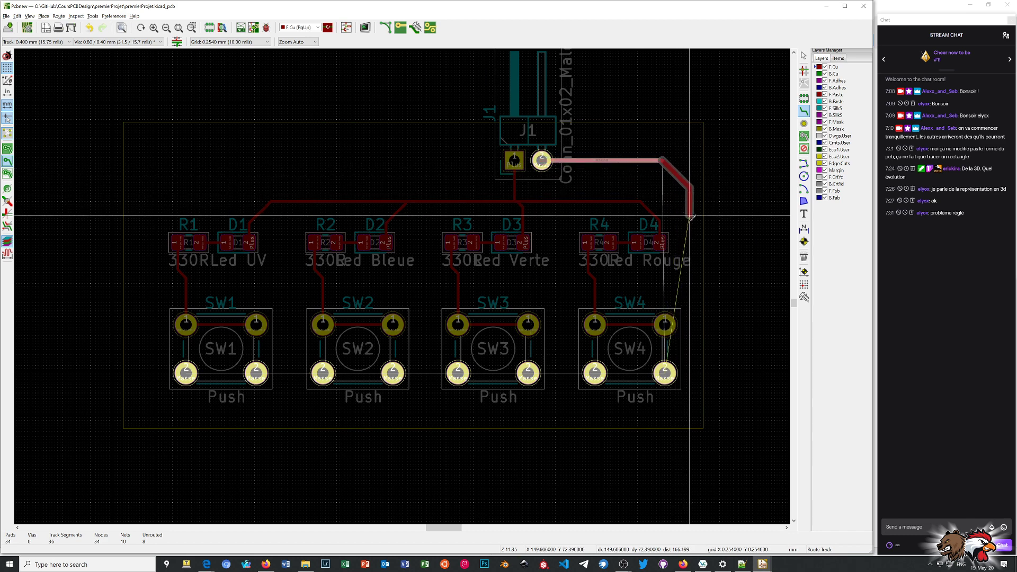
pyautogui.click(692, 347)
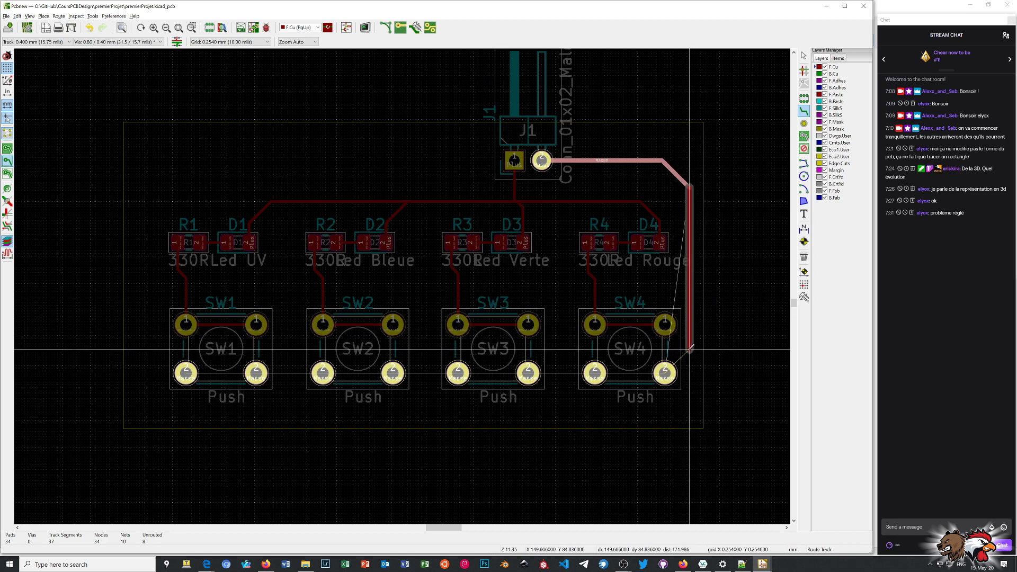
pyautogui.click(665, 373)
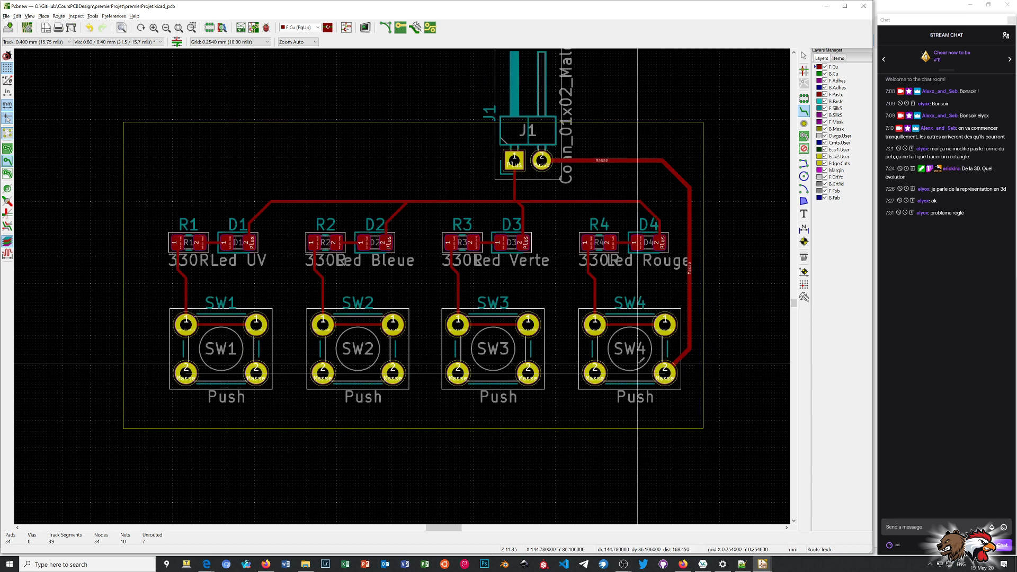
pyautogui.click(666, 373)
pyautogui.click(594, 373)
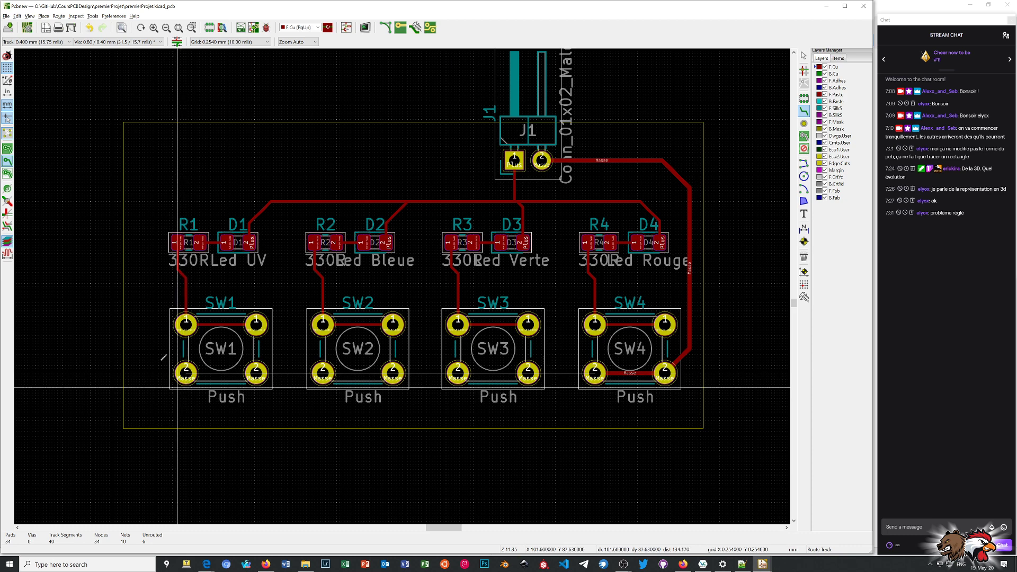
# Route a 1.000 mm Masse track on F.Cu from SW1's left pad 2 across all switches to SW4's right pad 2.
pyautogui.click(69, 42)
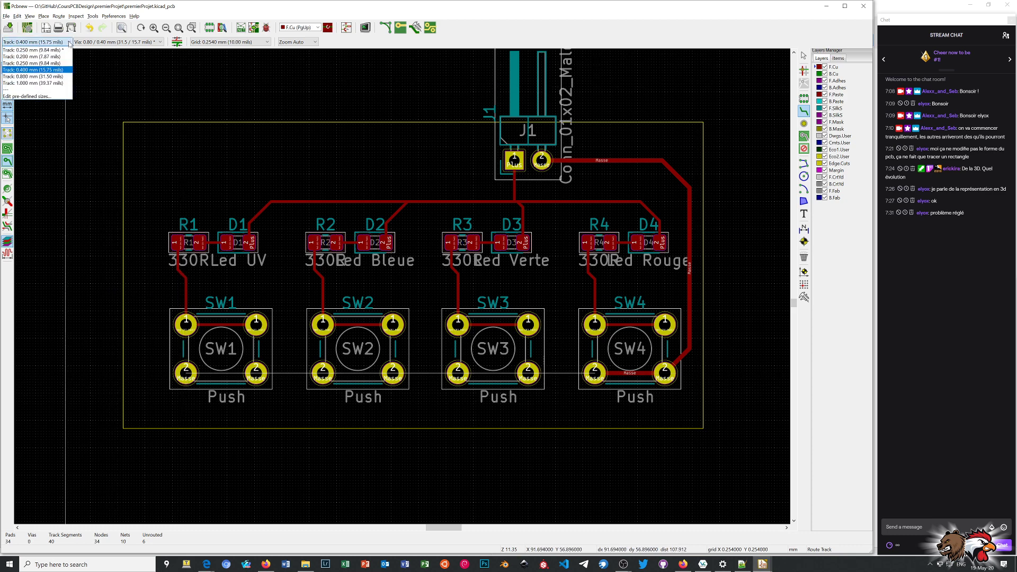
pyautogui.click(33, 83)
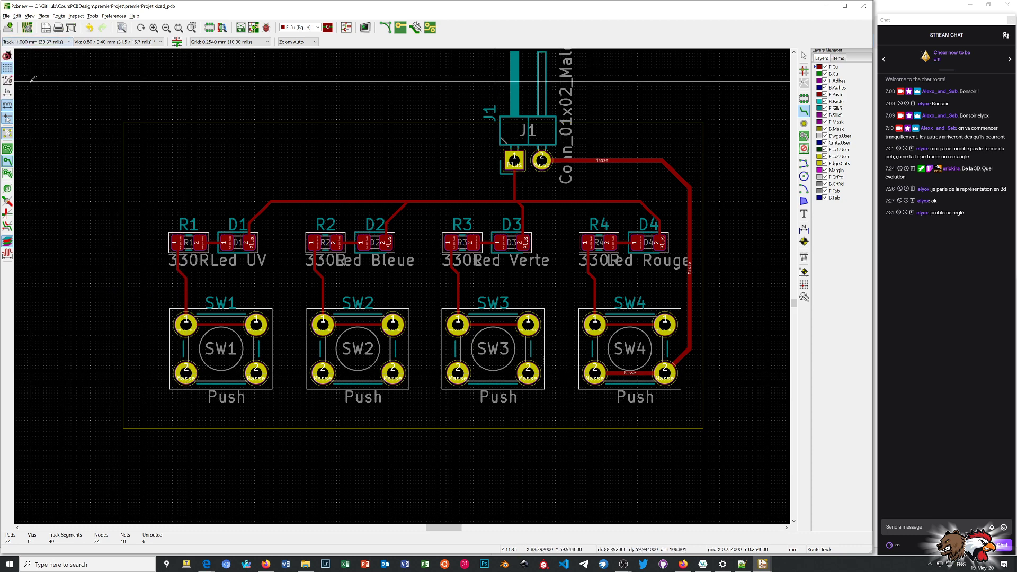
pyautogui.click(186, 373)
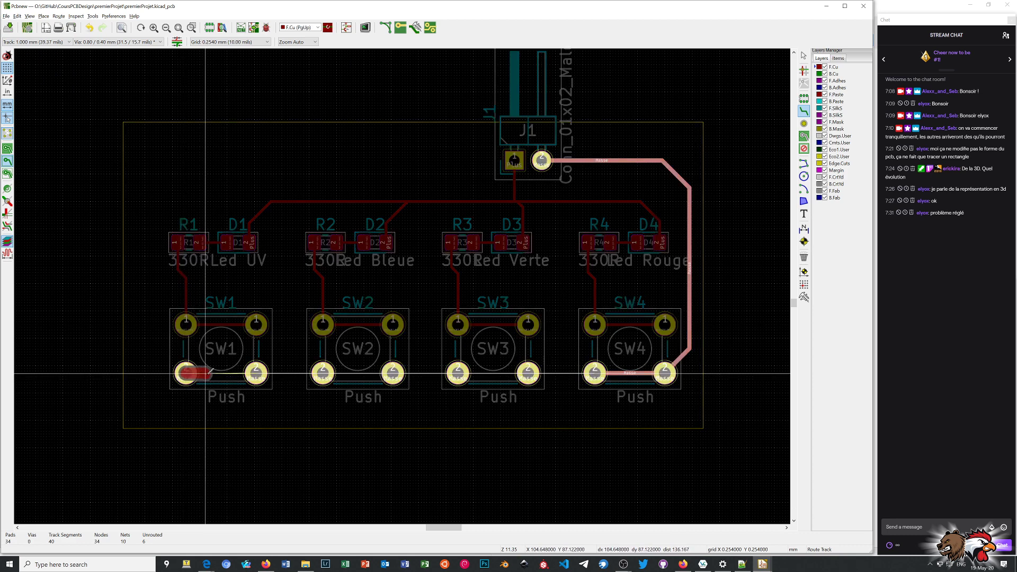
pyautogui.click(258, 373)
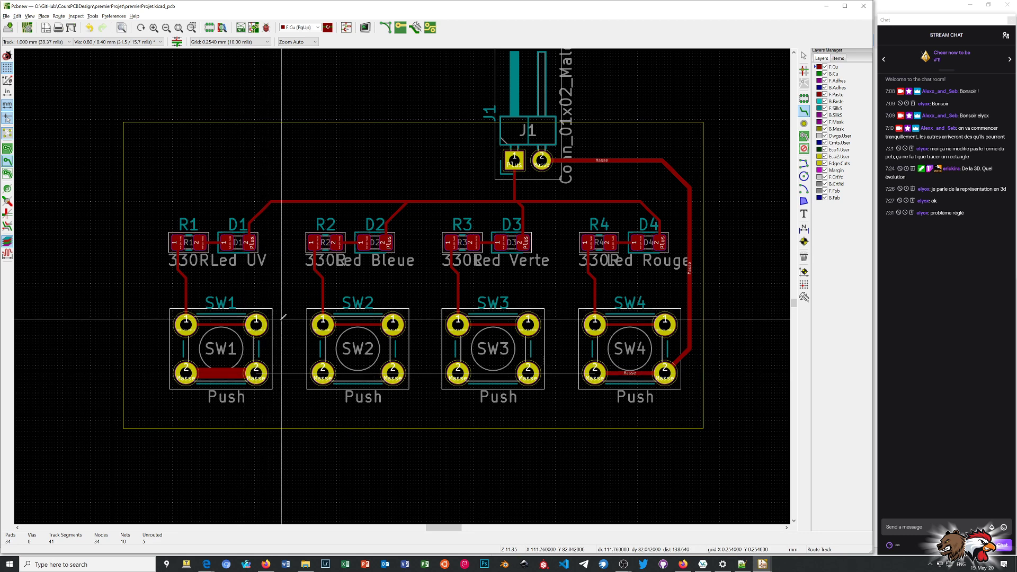
pyautogui.click(256, 373)
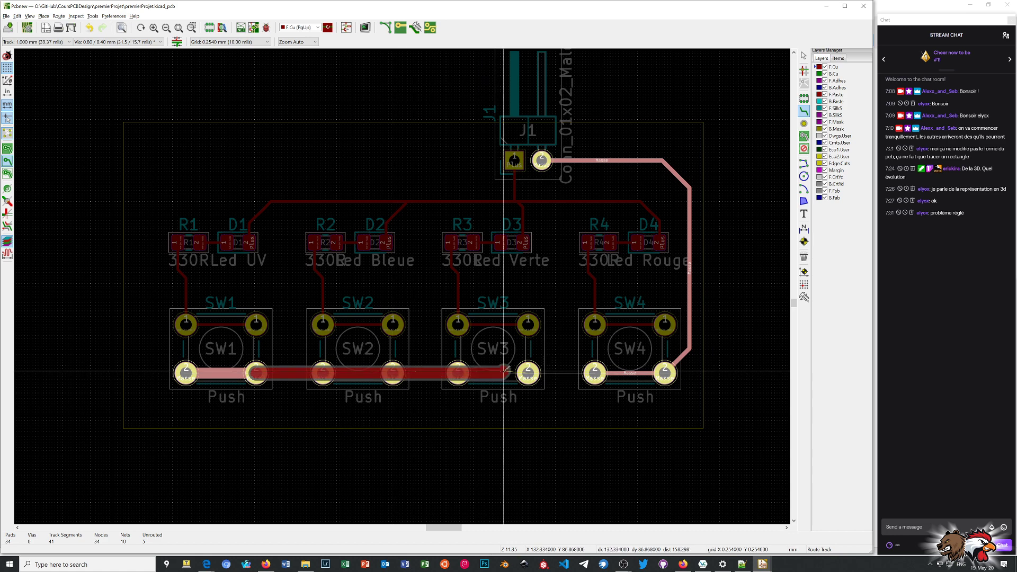
pyautogui.click(665, 372)
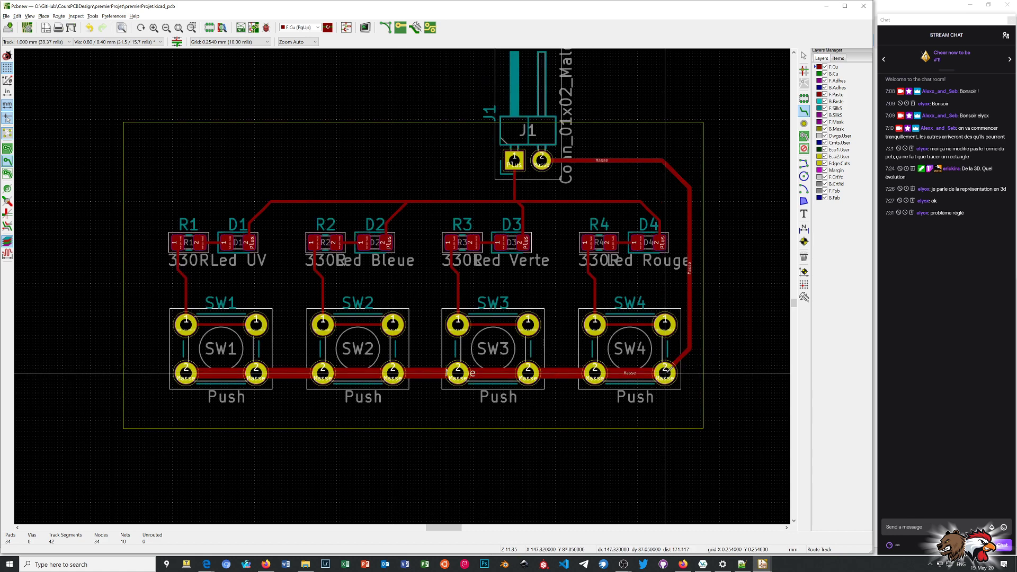
# Reroute the Masse track at 1.000 mm from SW4's right pad 2 around D4 to J1 pad 2 and end routing.
pyautogui.click(664, 373)
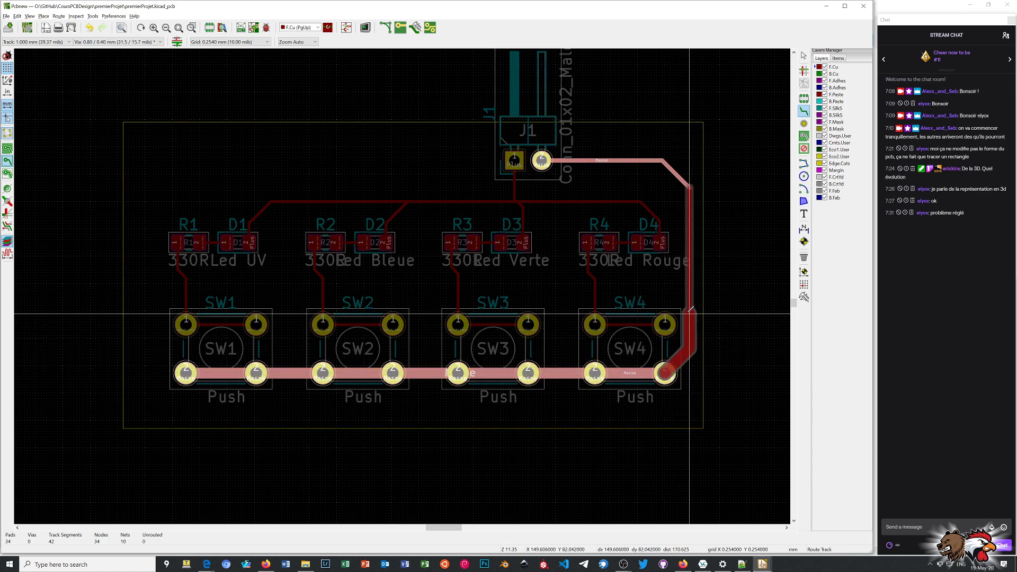
pyautogui.click(694, 347)
pyautogui.click(694, 347)
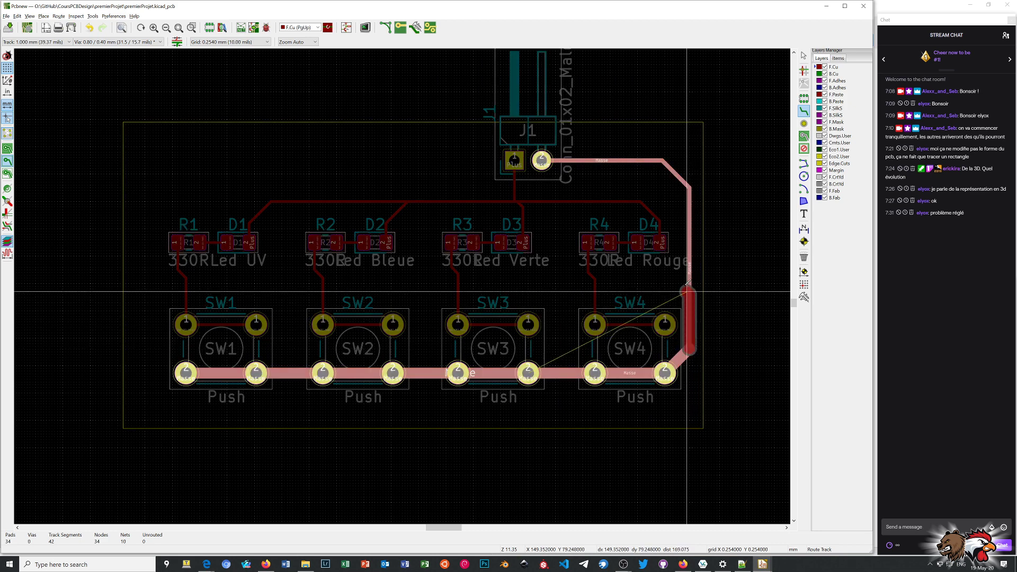
pyautogui.click(689, 186)
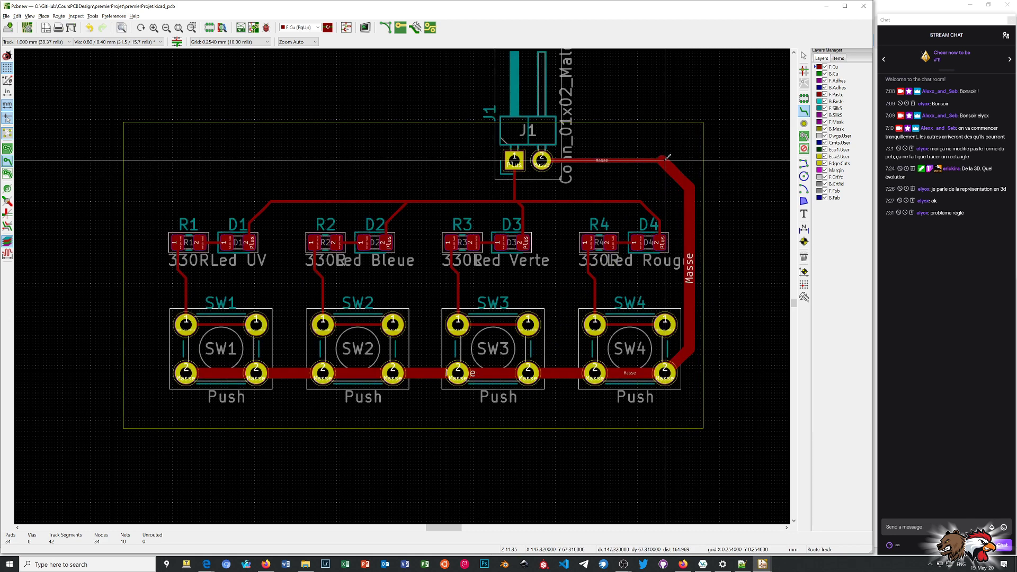
pyautogui.click(662, 159)
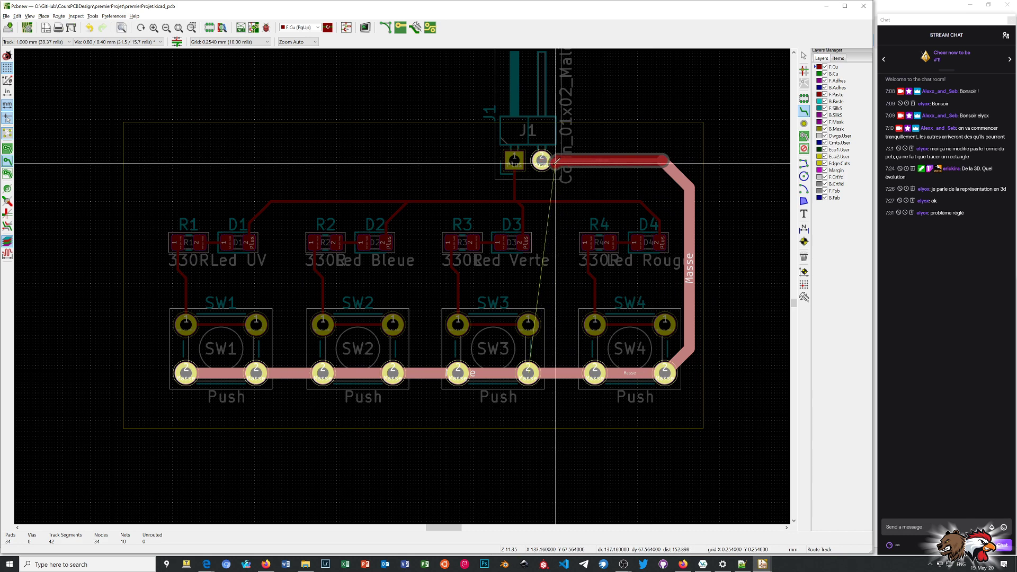
pyautogui.click(541, 160)
pyautogui.rightClick(677, 137)
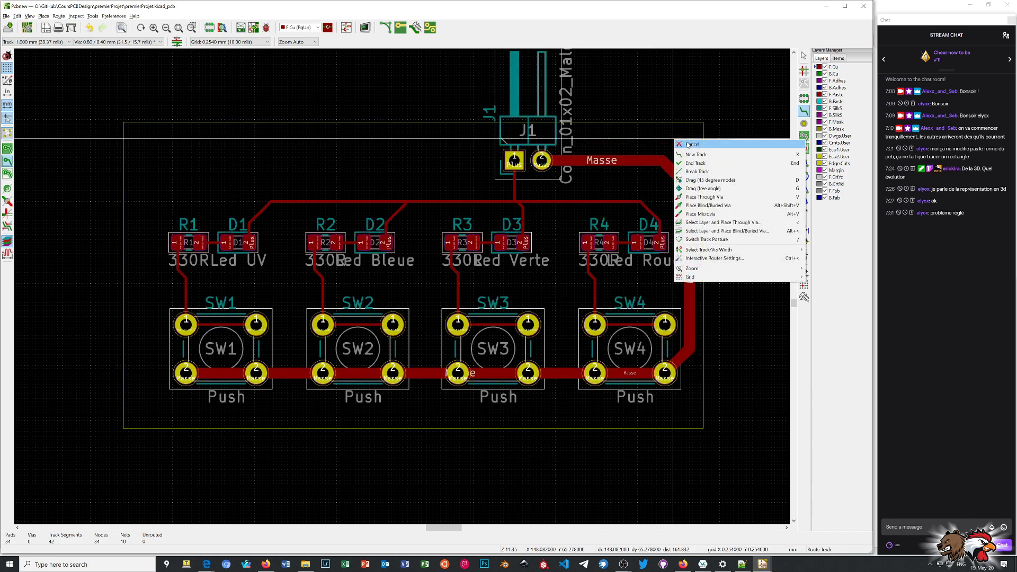
pyautogui.click(684, 140)
# Inspect the properties of the horizontal Masse segment at J1, and check the diagonal and vertical segments beside D4.
pyautogui.click(648, 162)
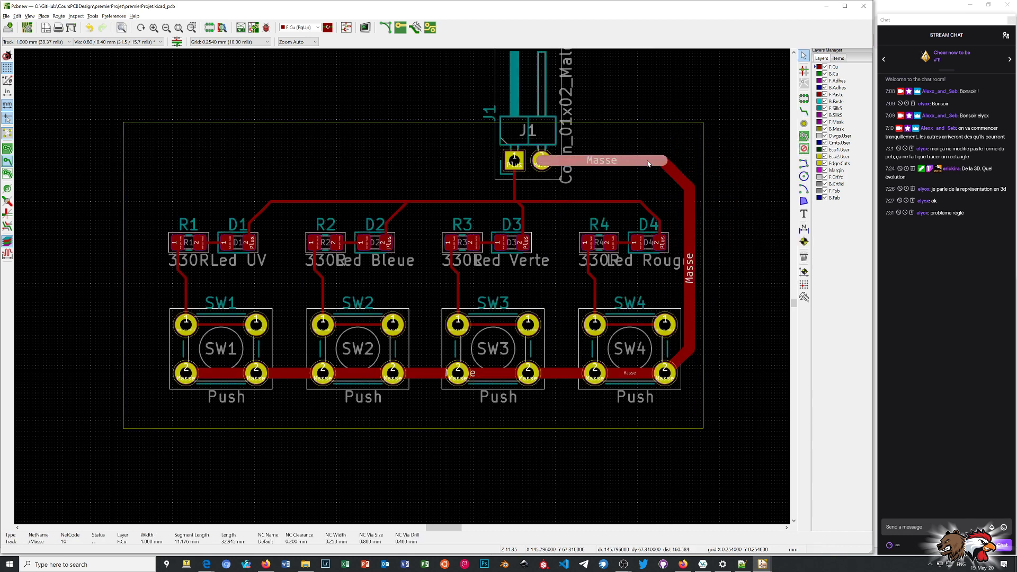
pyautogui.press('e')
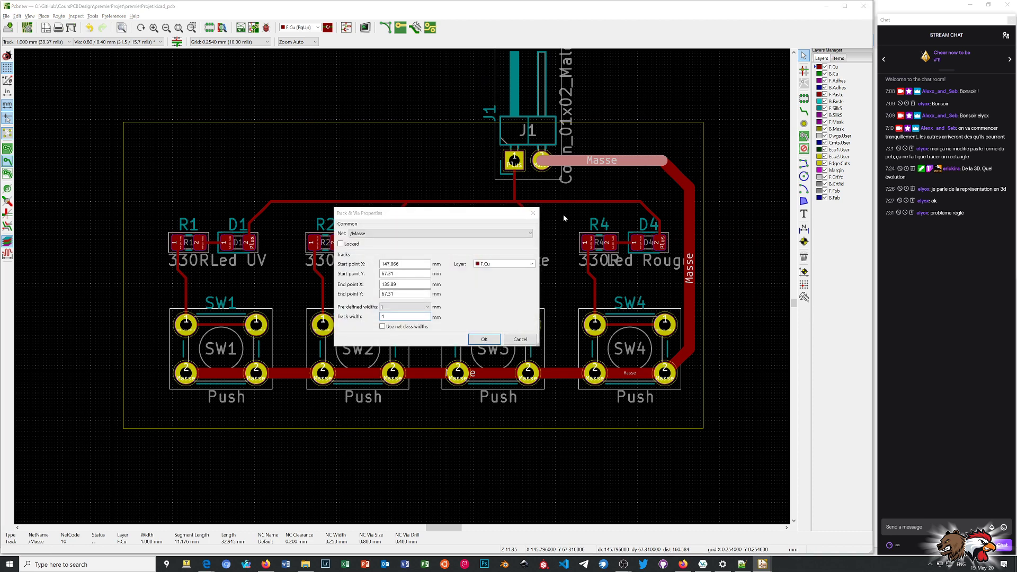
pyautogui.click(532, 213)
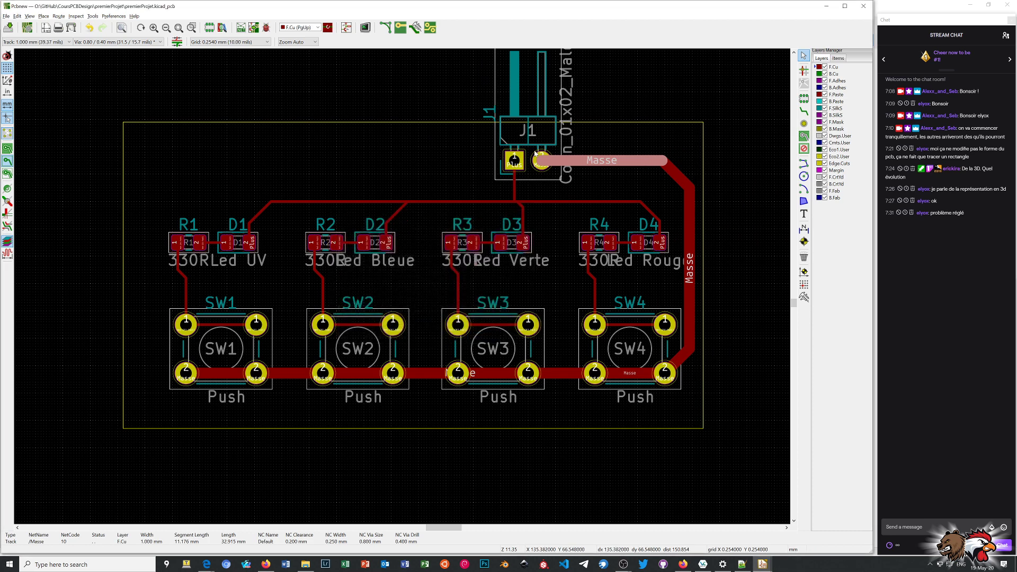
pyautogui.moveTo(542, 164)
pyautogui.mouseDown()
pyautogui.moveTo(541, 175)
pyautogui.moveTo(540, 160)
pyautogui.mouseUp()
pyautogui.click(670, 168)
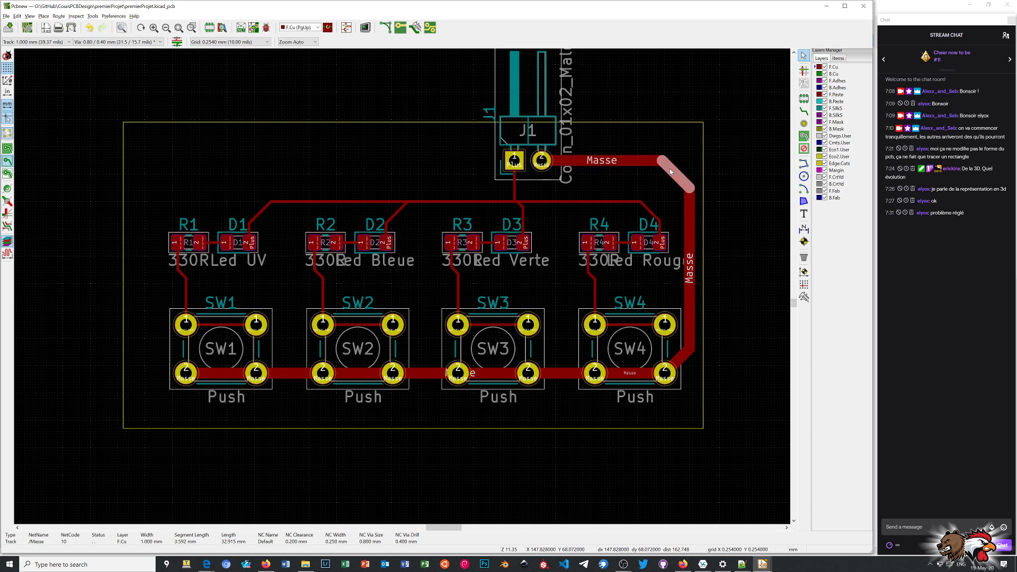
pyautogui.click(689, 212)
pyautogui.moveTo(678, 150); pyautogui.dragTo(726, 360)
pyautogui.click(726, 363)
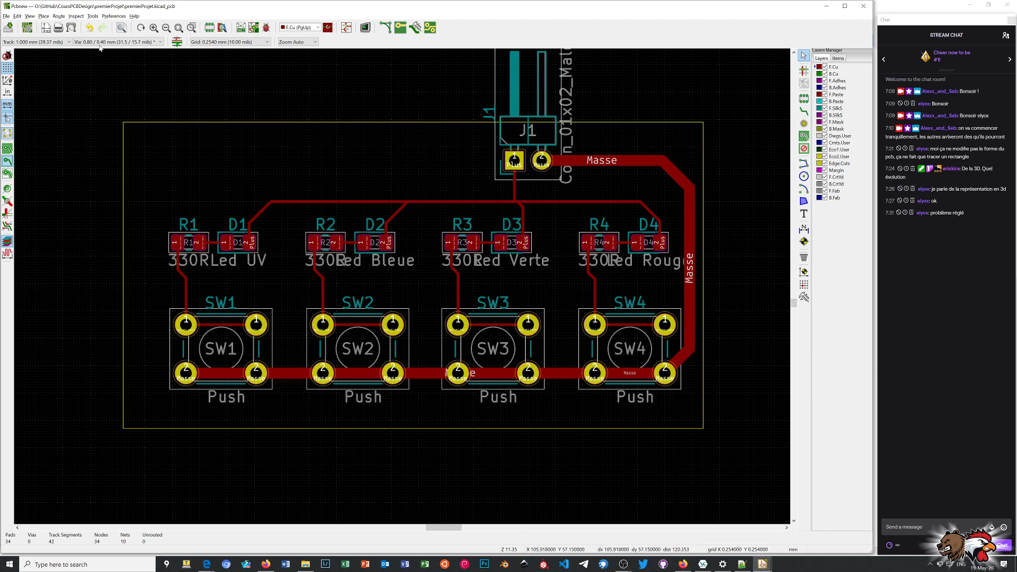
# Reroute the Masse track at 0.200 mm from J1 pad 2 around D4 down to the corner beside SW4.
pyautogui.click(52, 42)
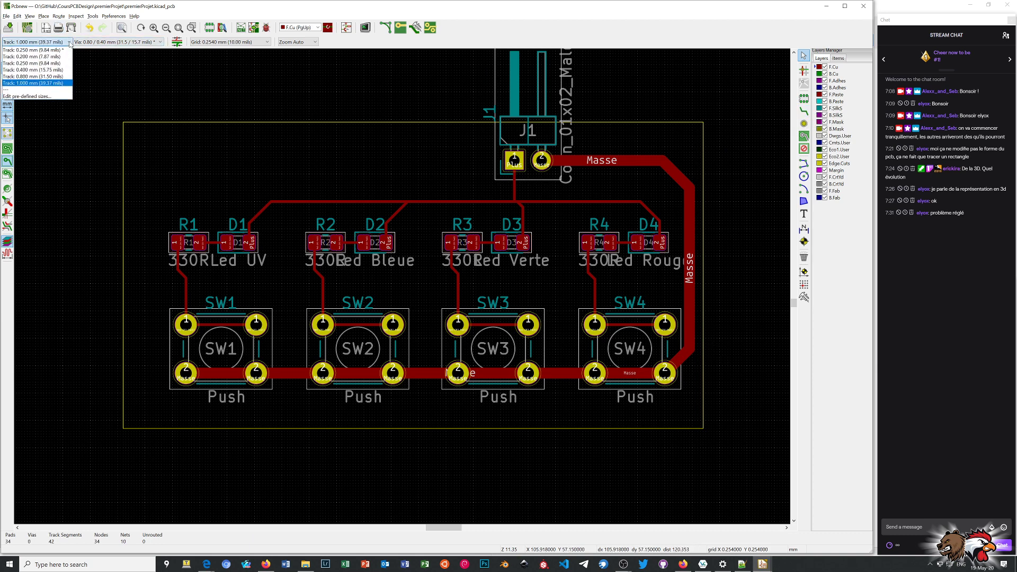
pyautogui.click(47, 57)
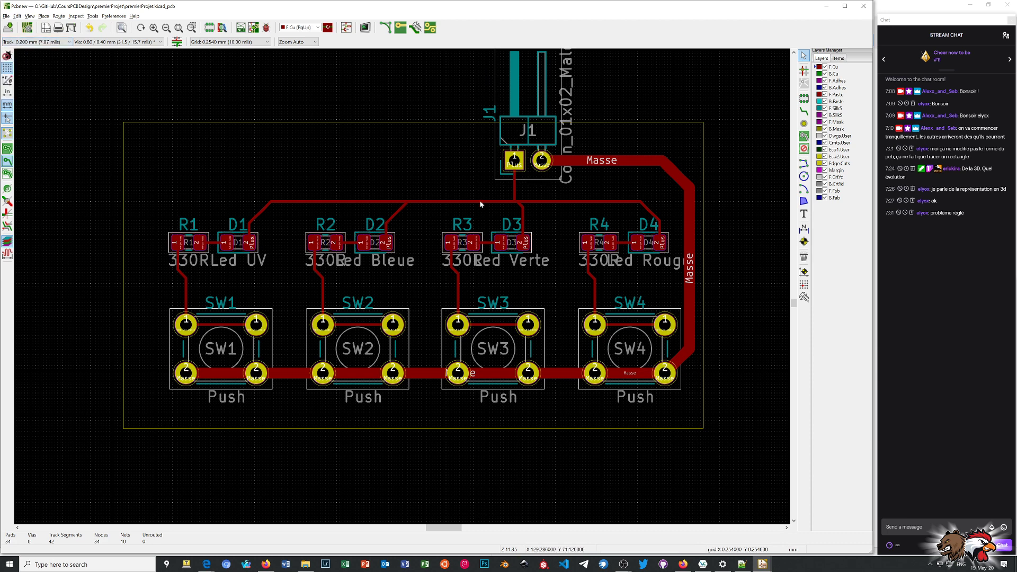
pyautogui.click(540, 160)
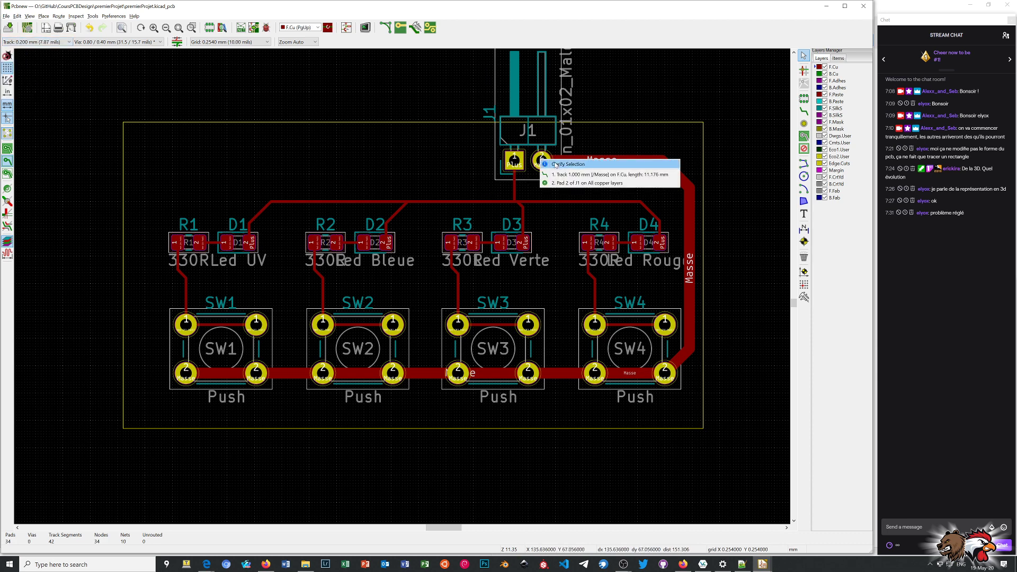
pyautogui.click(804, 111)
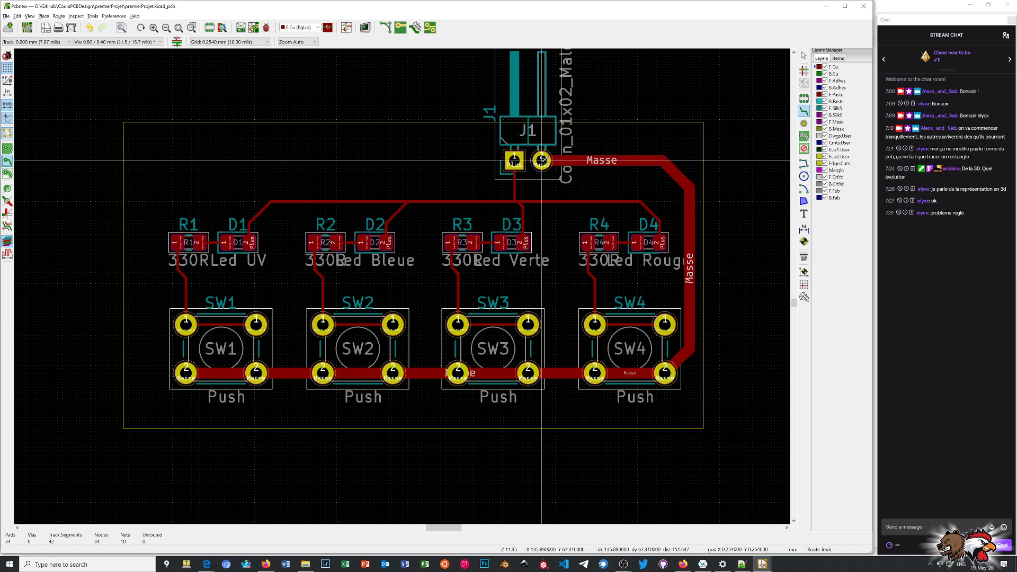
pyautogui.click(541, 159)
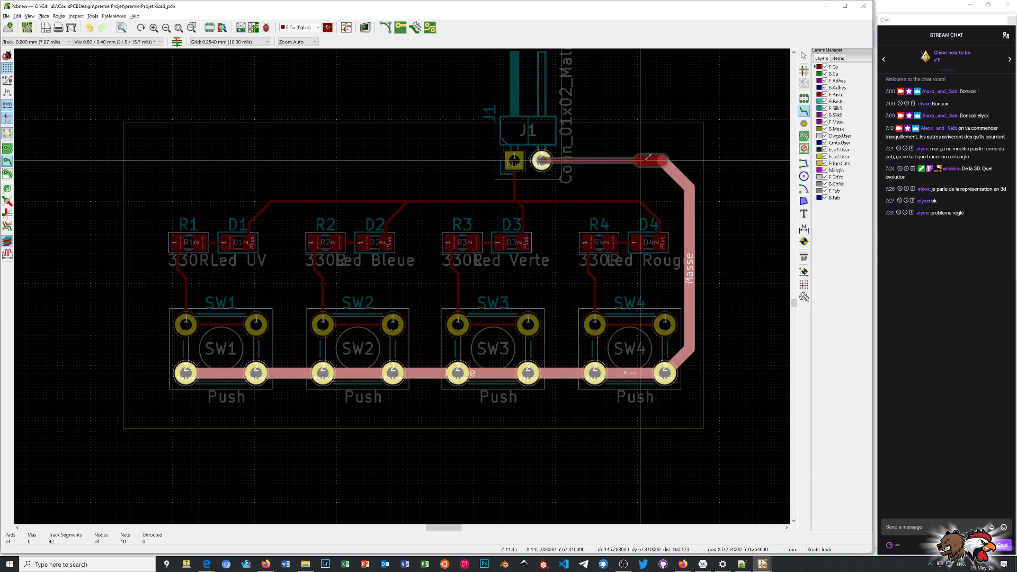
pyautogui.click(663, 159)
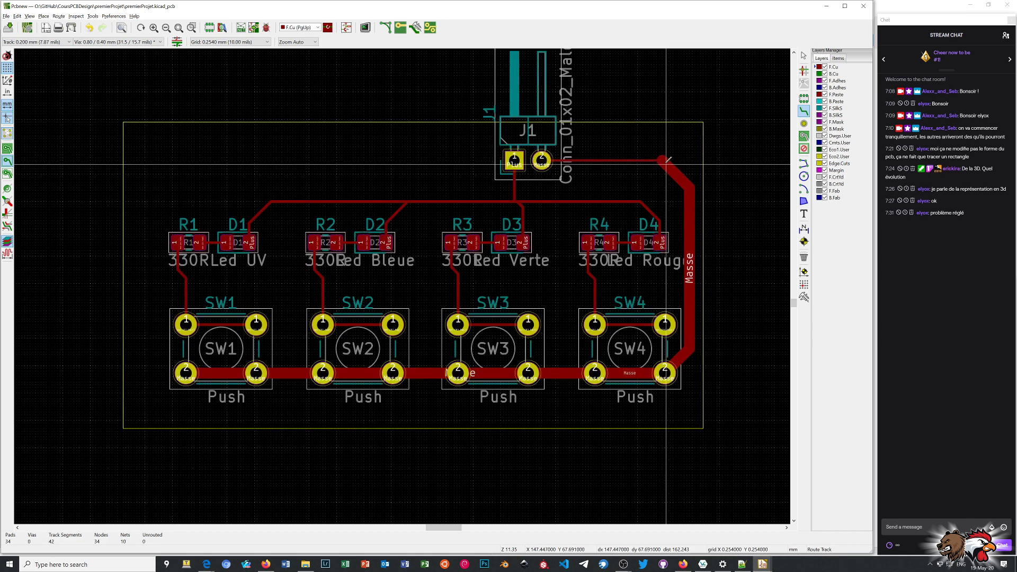
pyautogui.click(666, 160)
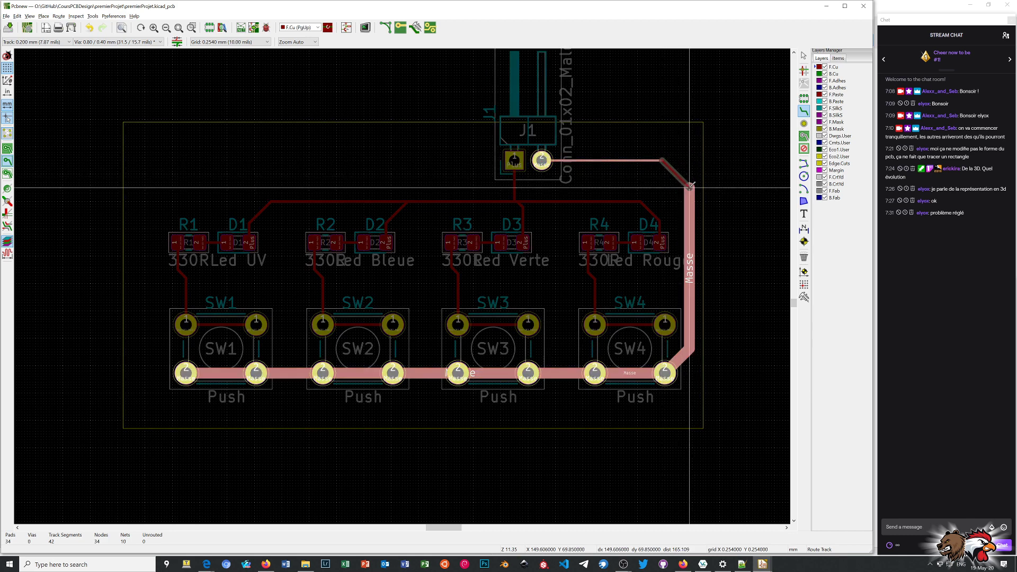
pyautogui.click(690, 185)
pyautogui.click(691, 187)
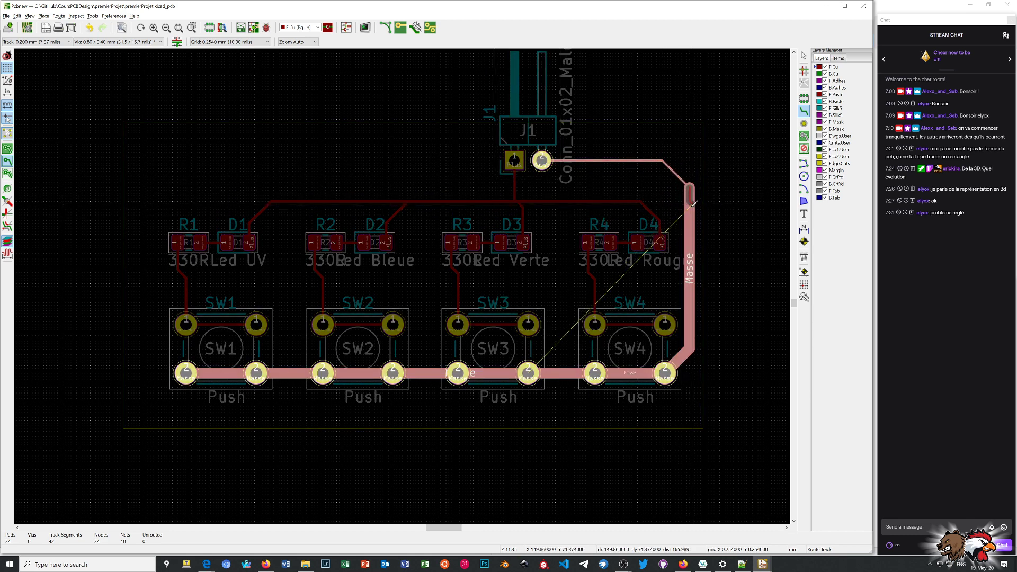
pyautogui.click(691, 347)
pyautogui.rightClick(744, 280)
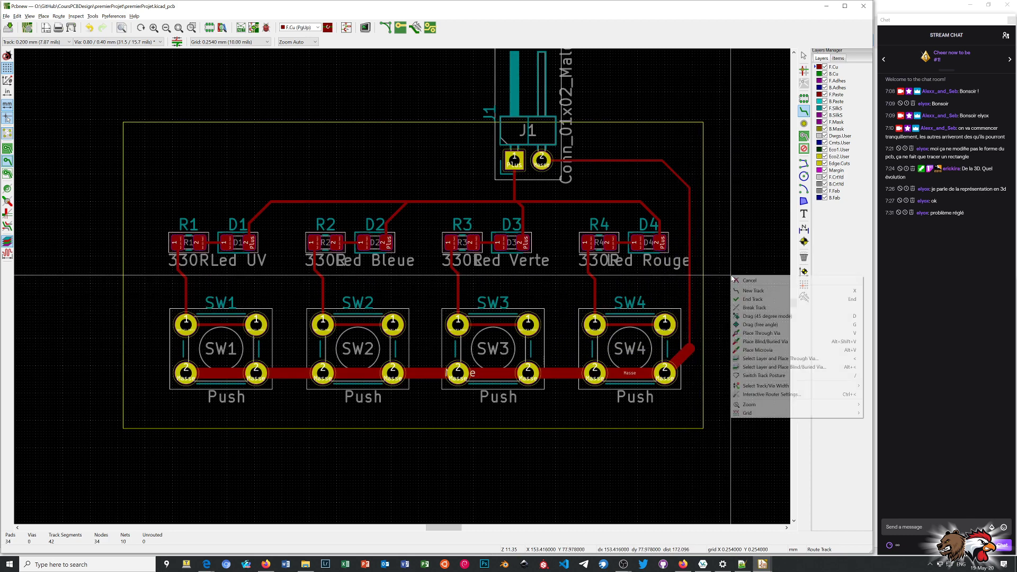
pyautogui.click(752, 285)
# Examine the vertical Masse segment beside D4 and compare the track widths across the board.
pyautogui.scroll(3, 666, 199)
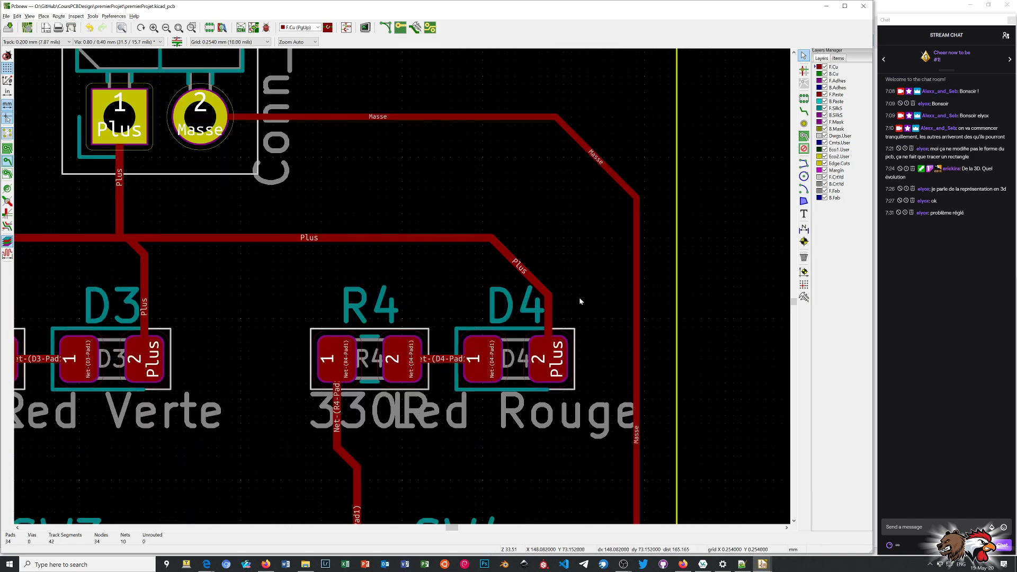
pyautogui.click(637, 293)
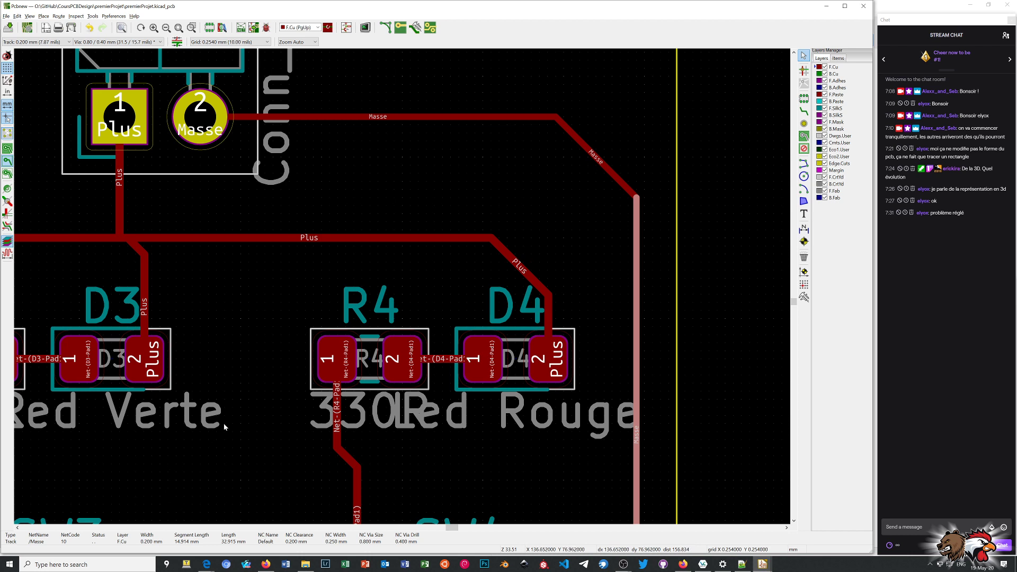
pyautogui.scroll(-1, 223, 423)
pyautogui.scroll(-1, 634, 274)
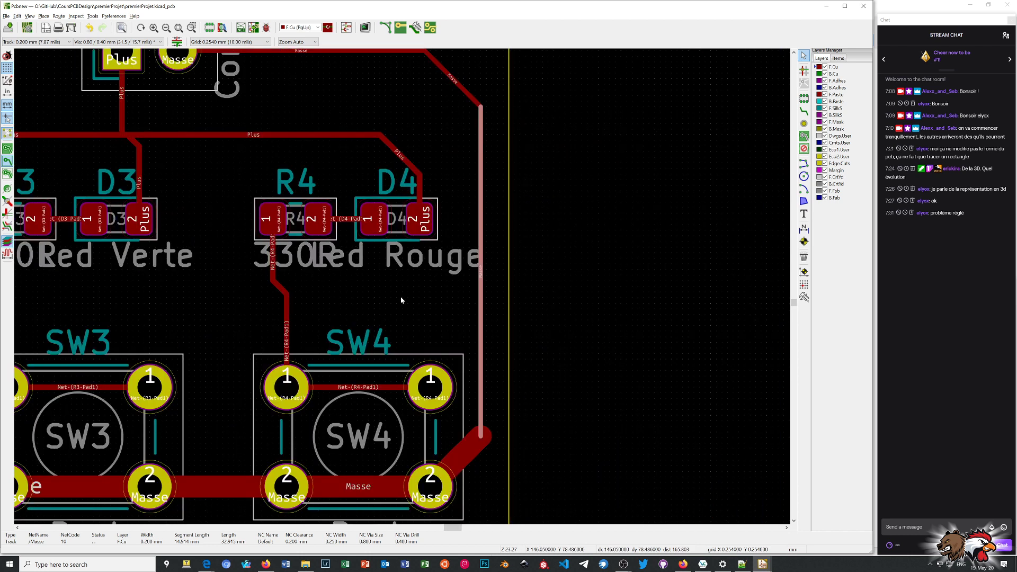
pyautogui.scroll(-4, 421, 314)
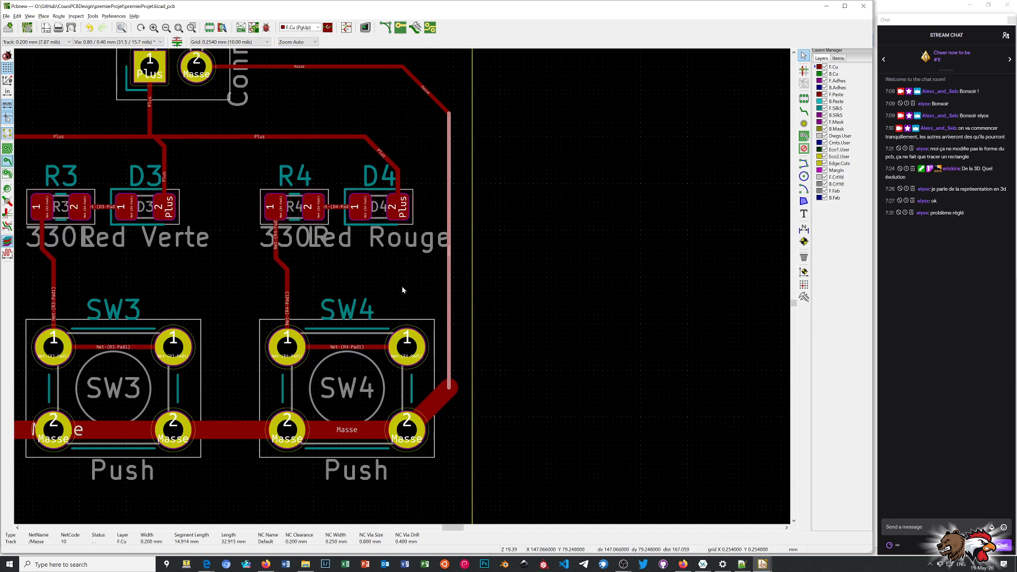
pyautogui.scroll(-1, 402, 289)
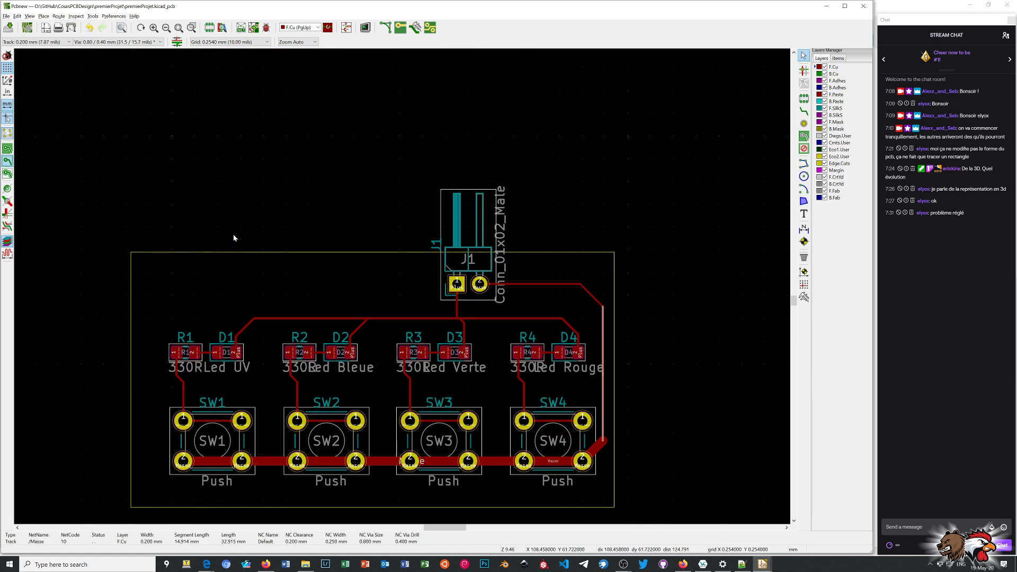
pyautogui.scroll(5, 402, 287)
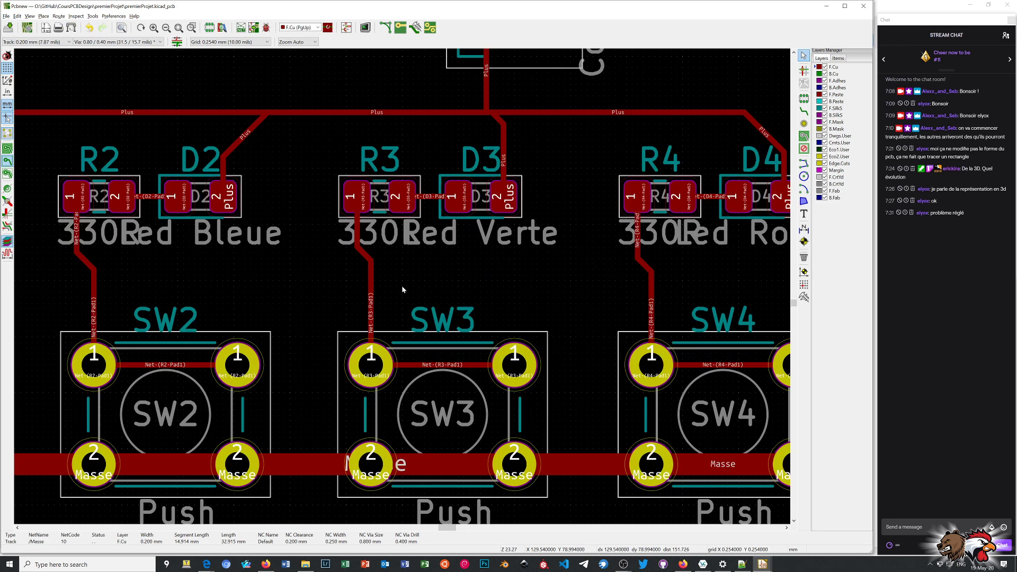
pyautogui.scroll(-4, 401, 287)
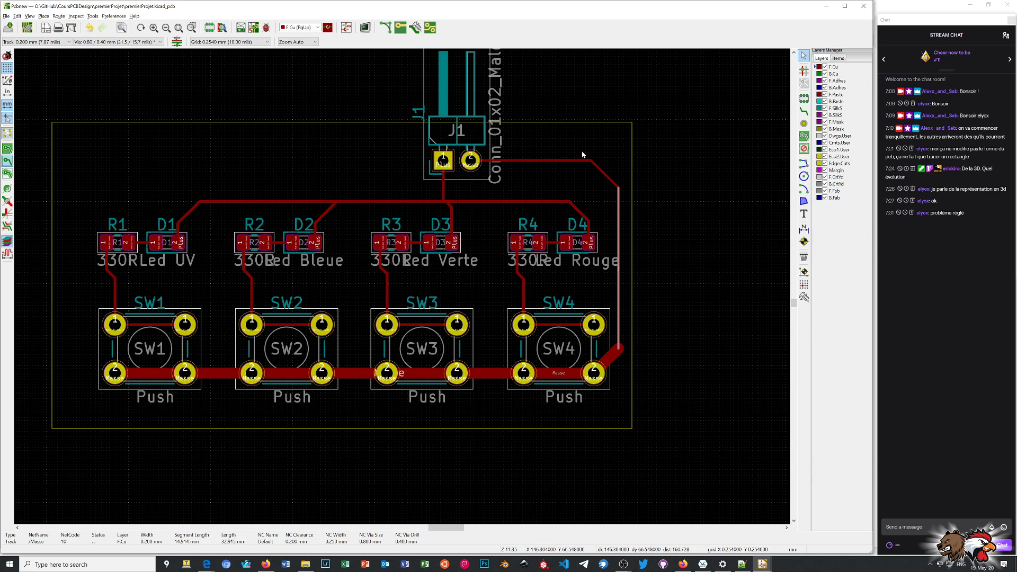
# Highlight the whole Masse net from its horizontal segment beside J1, and clear the highlight.
pyautogui.moveTo(552, 146); pyautogui.dragTo(556, 170)
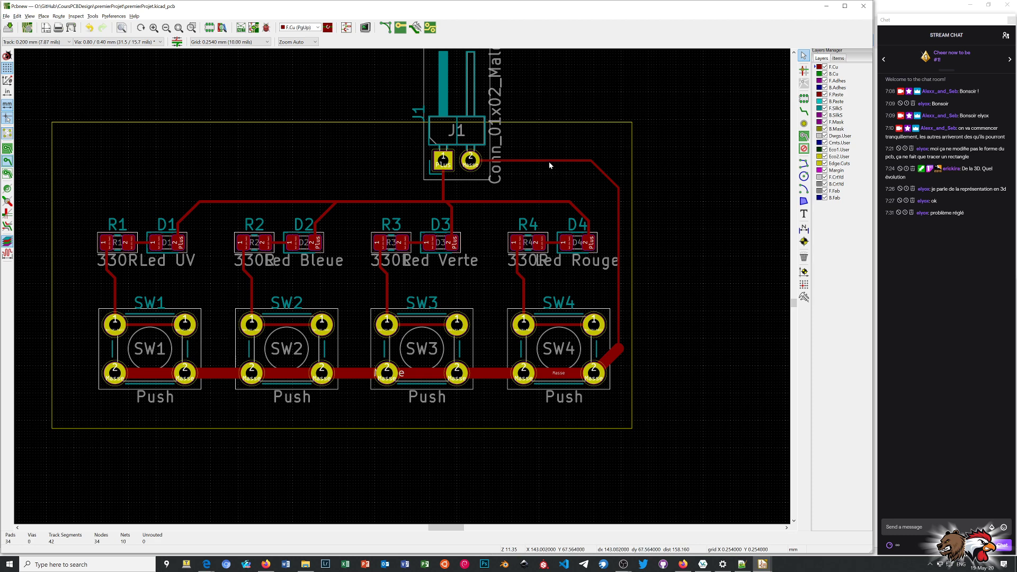
pyautogui.keyDown('ctrl'); pyautogui.click(554, 161); pyautogui.keyUp('ctrl')
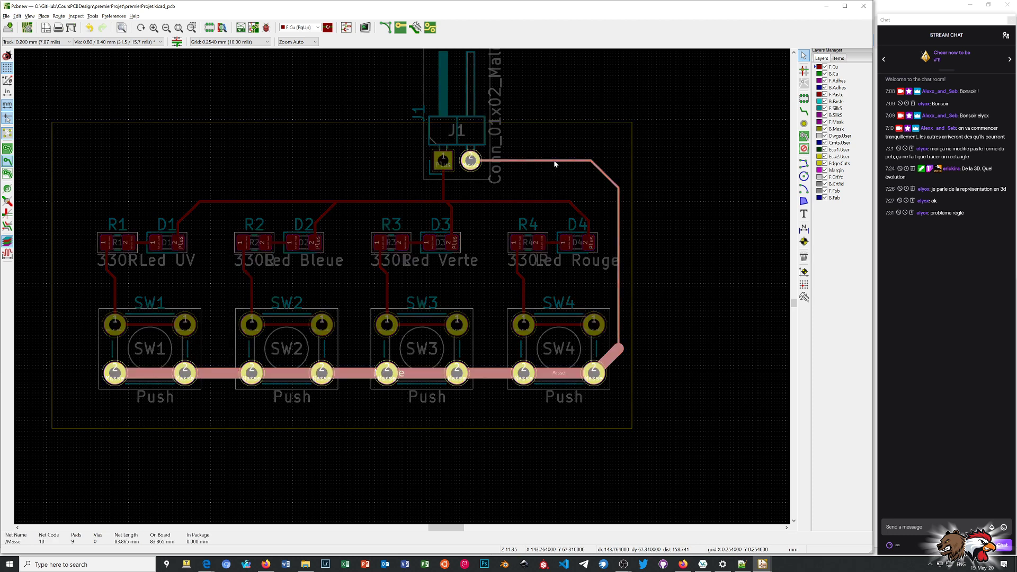
pyautogui.keyDown('ctrl'); pyautogui.click(554, 161); pyautogui.keyUp('ctrl')
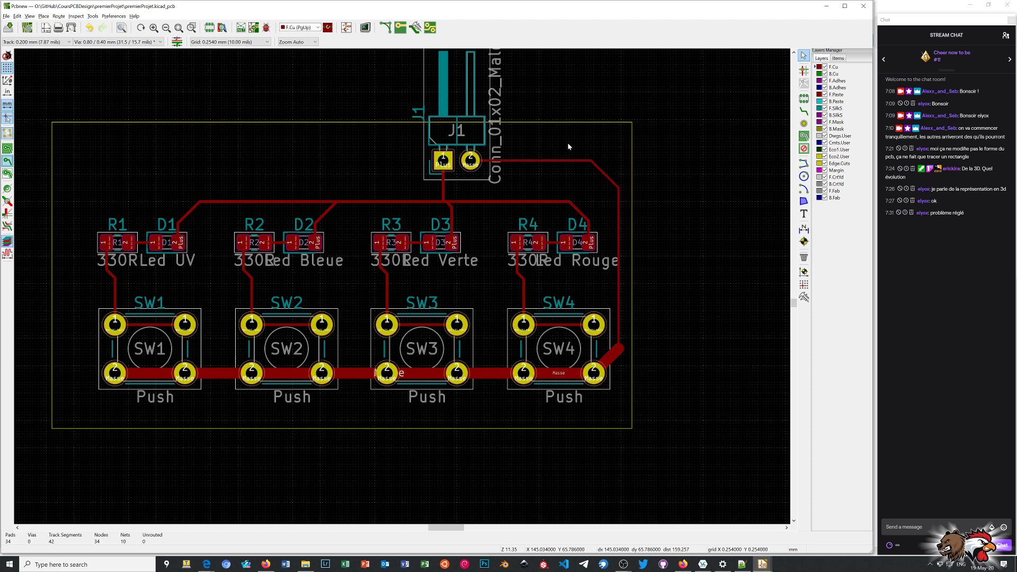
# Highlight the net between R3 and D3, the Plus net and the Masse net in turn, and clear the highlight.
pyautogui.keyDown('ctrl'); pyautogui.click(416, 245); pyautogui.keyUp('ctrl')
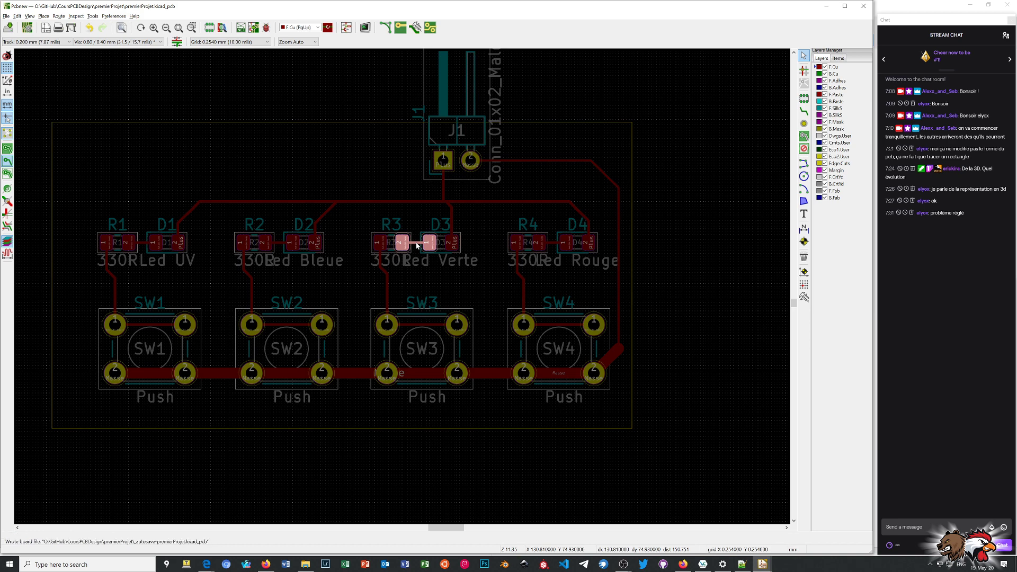
pyautogui.keyDown('ctrl'); pyautogui.click(452, 232); pyautogui.keyUp('ctrl')
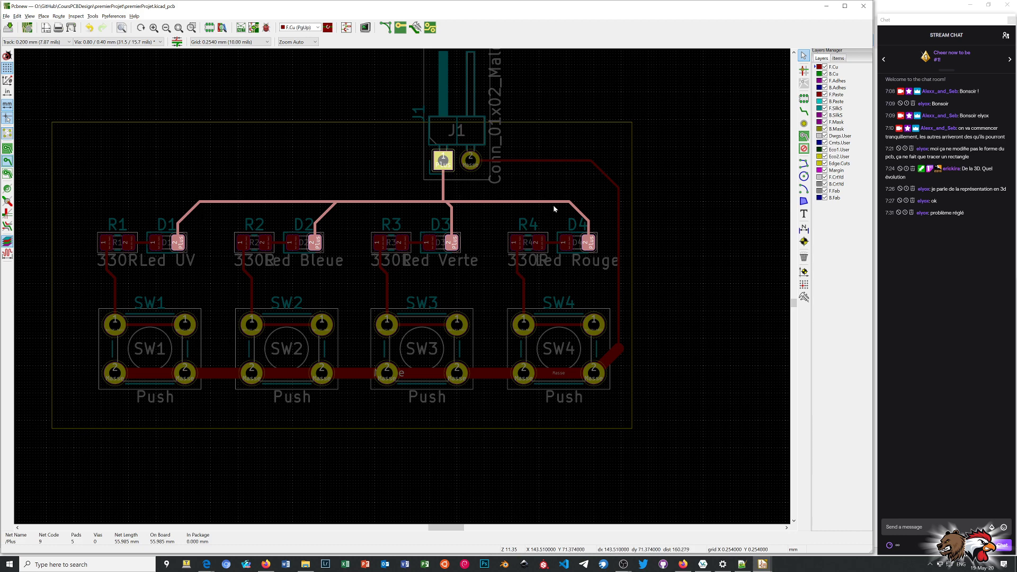
pyautogui.click(474, 161)
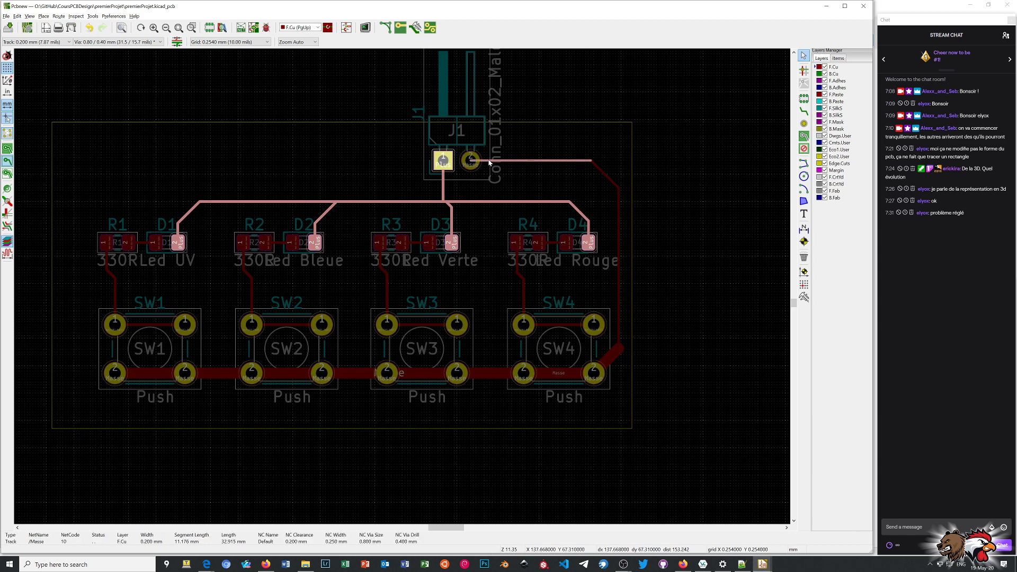
pyautogui.keyDown('ctrl'); pyautogui.click(485, 160); pyautogui.keyUp('ctrl')
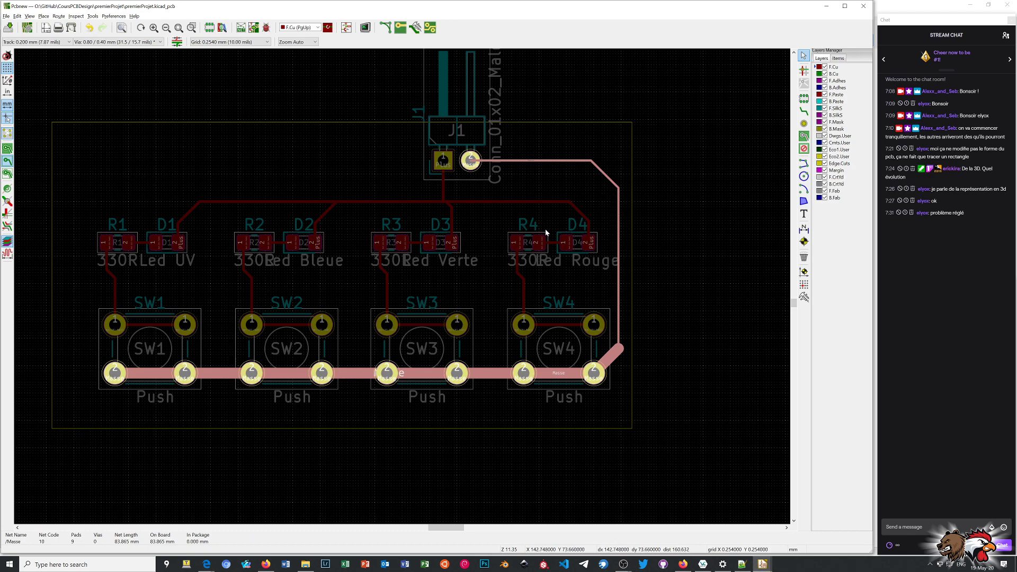
pyautogui.scroll(-1, 396, 301)
pyautogui.scroll(4, 404, 289)
pyautogui.scroll(-3, 403, 289)
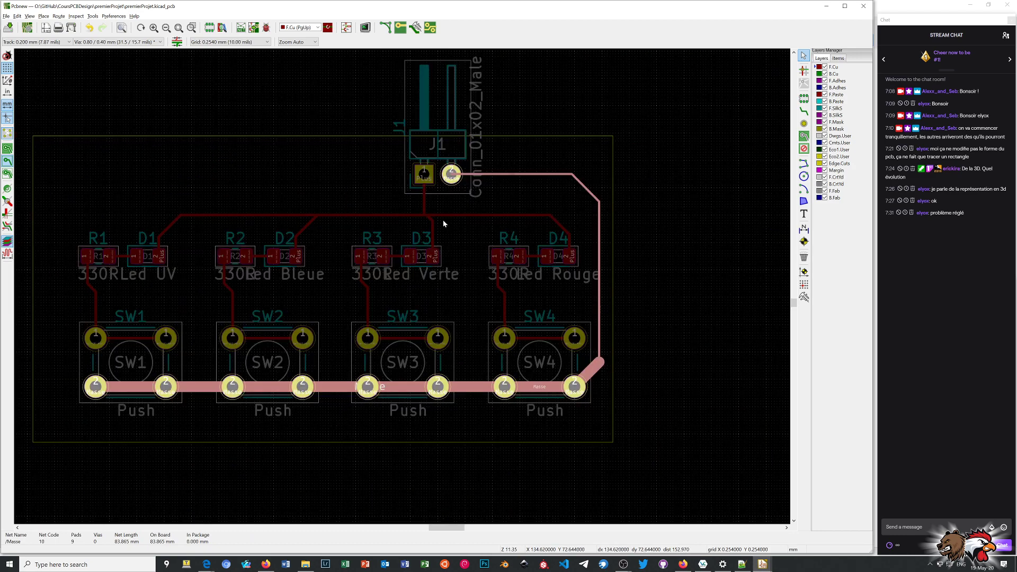
pyautogui.keyDown('ctrl'); pyautogui.click(505, 200); pyautogui.keyUp('ctrl')
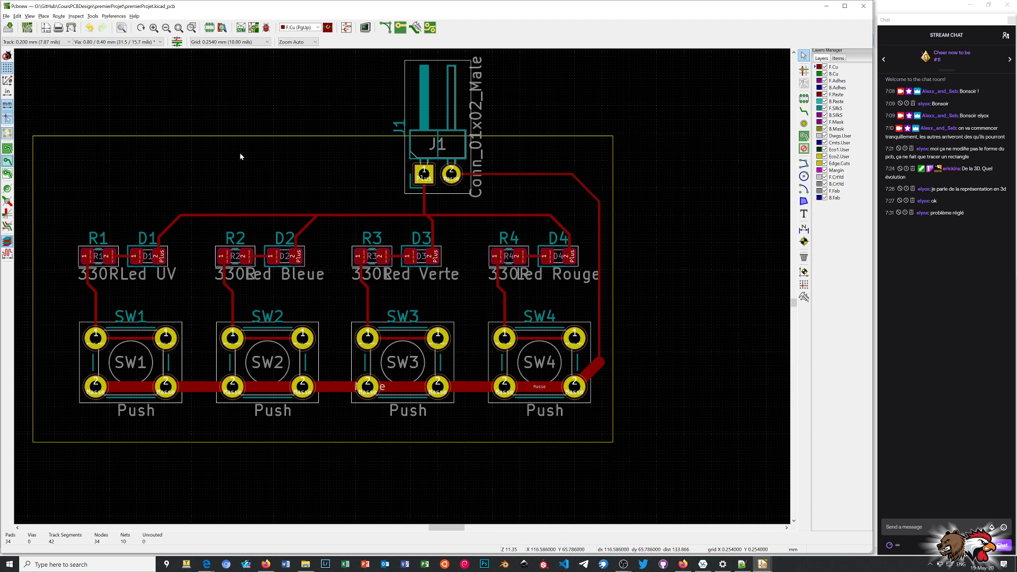
# Set the track width to 1.000 mm and reroute the track between the two number 1 pads of SW1.
pyautogui.click(68, 43)
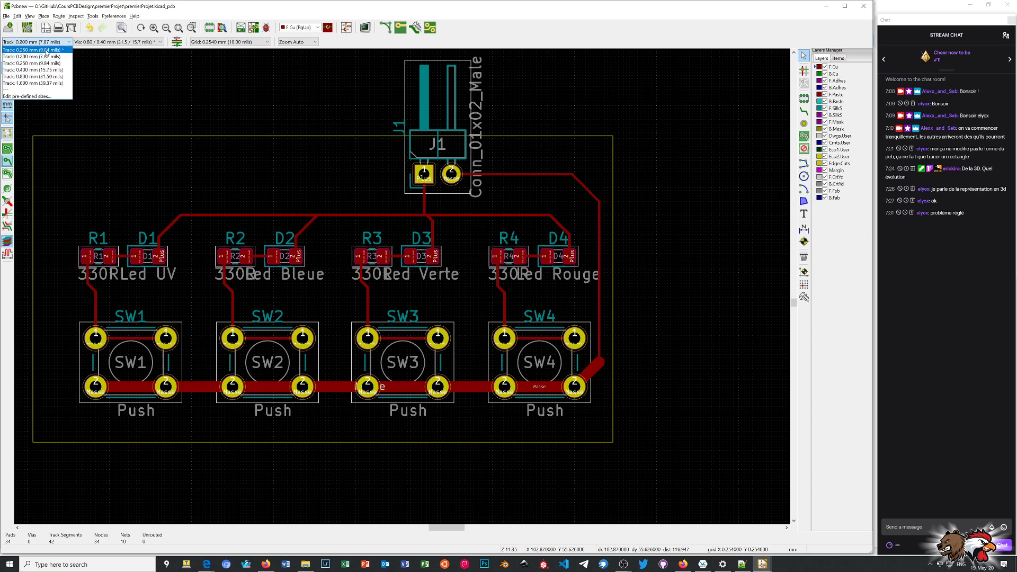
pyautogui.click(48, 83)
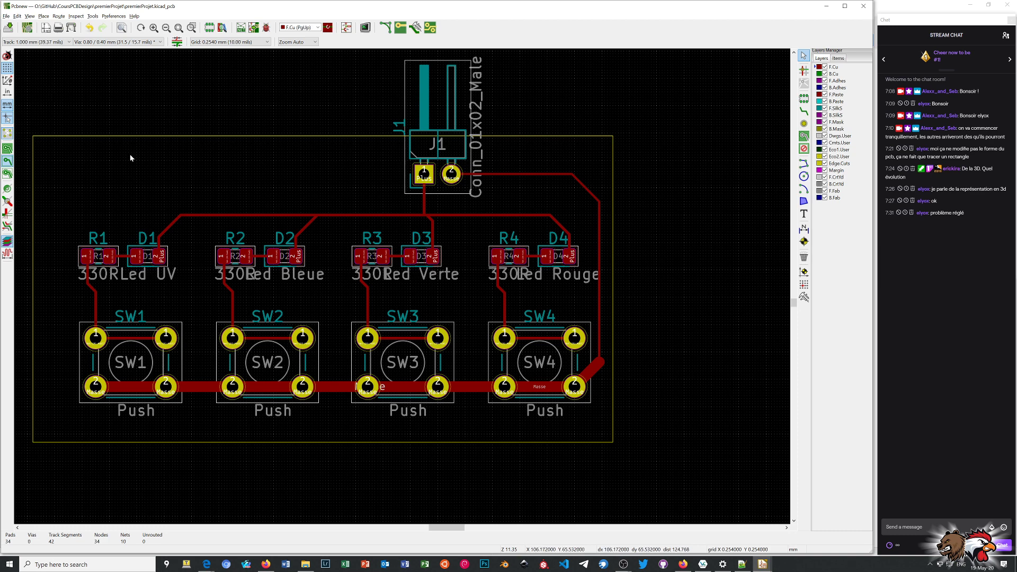
pyautogui.click(804, 111)
pyautogui.click(166, 337)
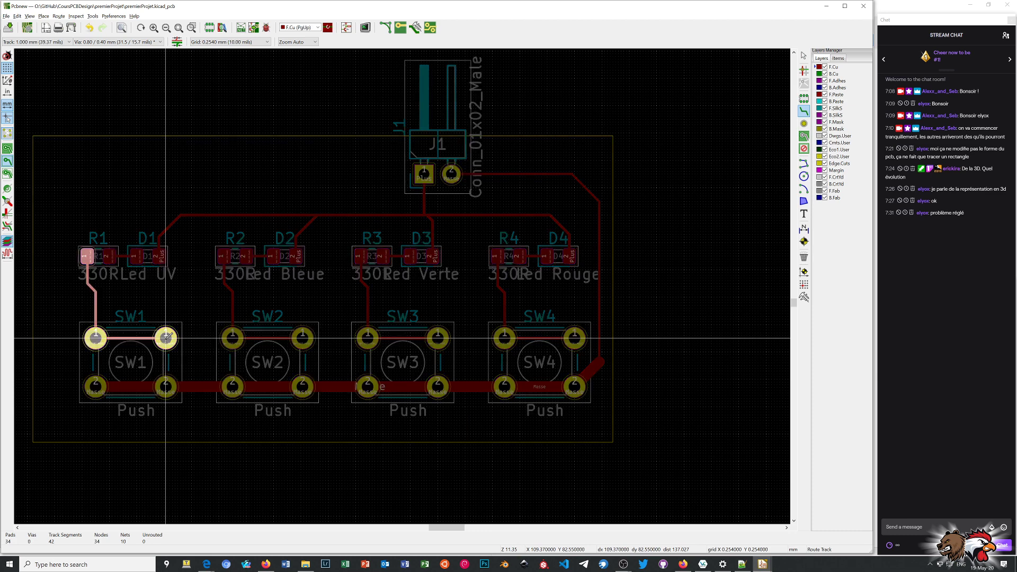
pyautogui.click(95, 337)
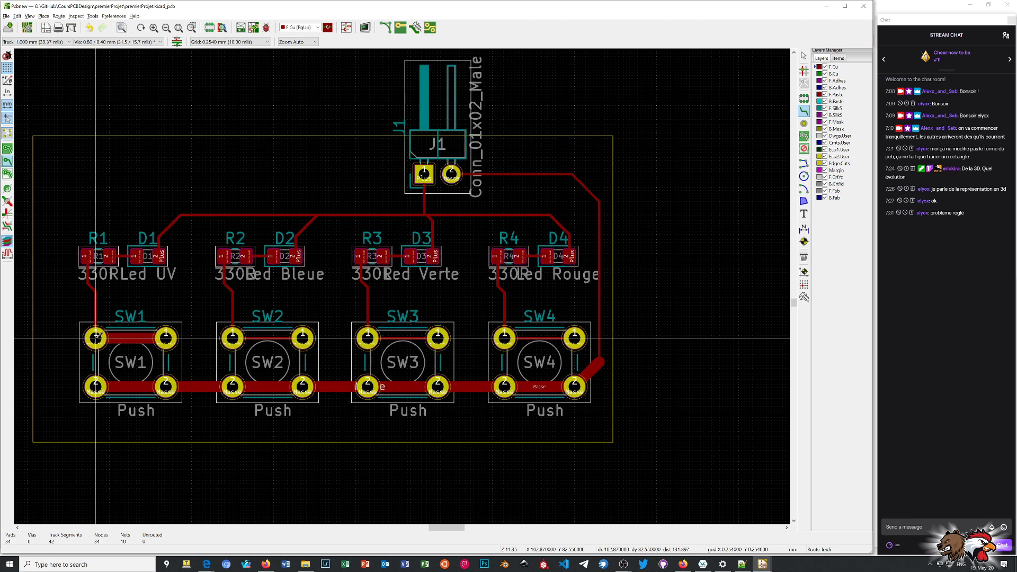
# Reroute the tracks from SW1 pad 1 to R1 pad 1 and from R1 pad 2 to D1 pad 1 at 1.000 mm.
pyautogui.click(95, 337)
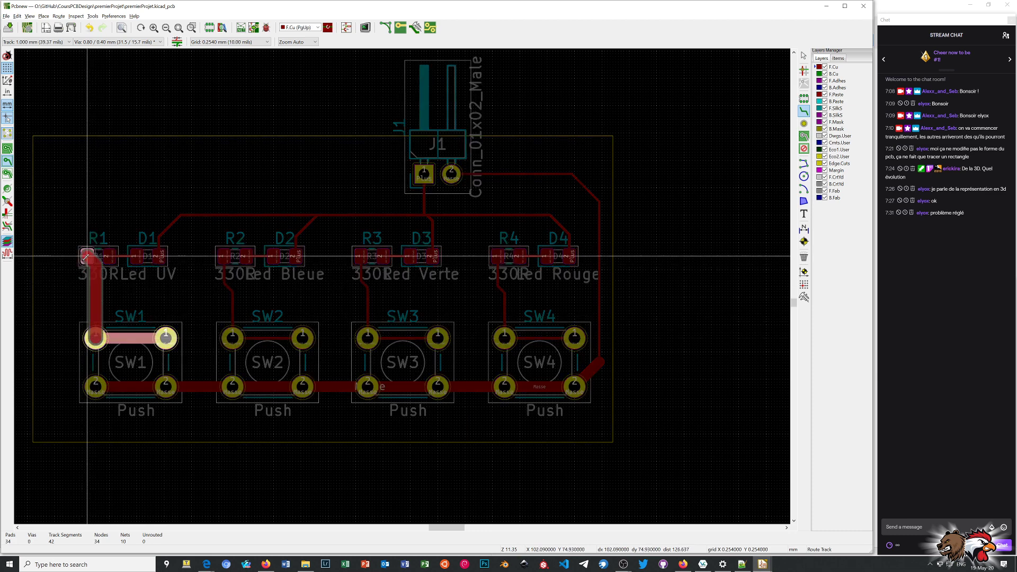
pyautogui.click(87, 256)
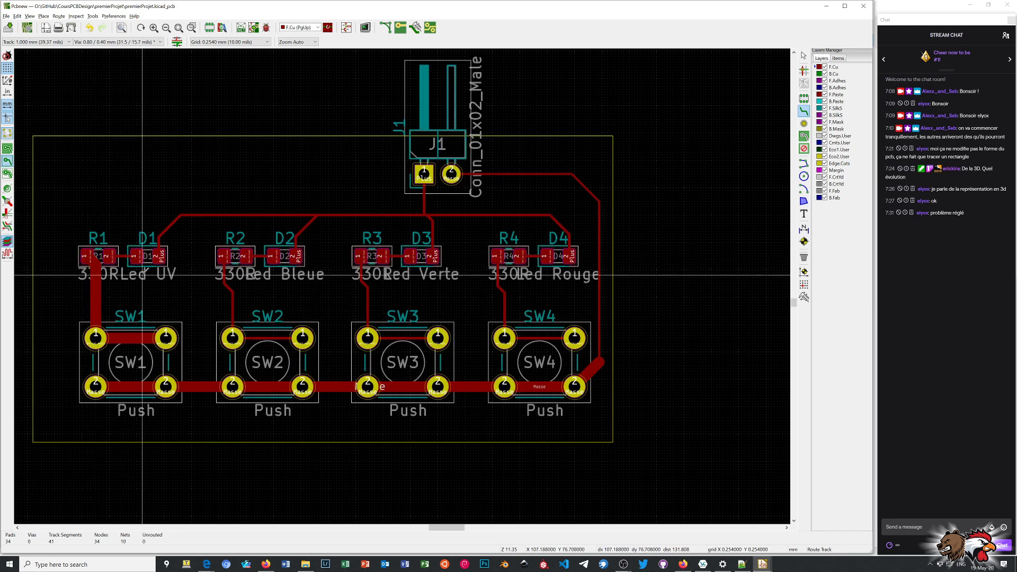
pyautogui.click(109, 255)
pyautogui.click(137, 256)
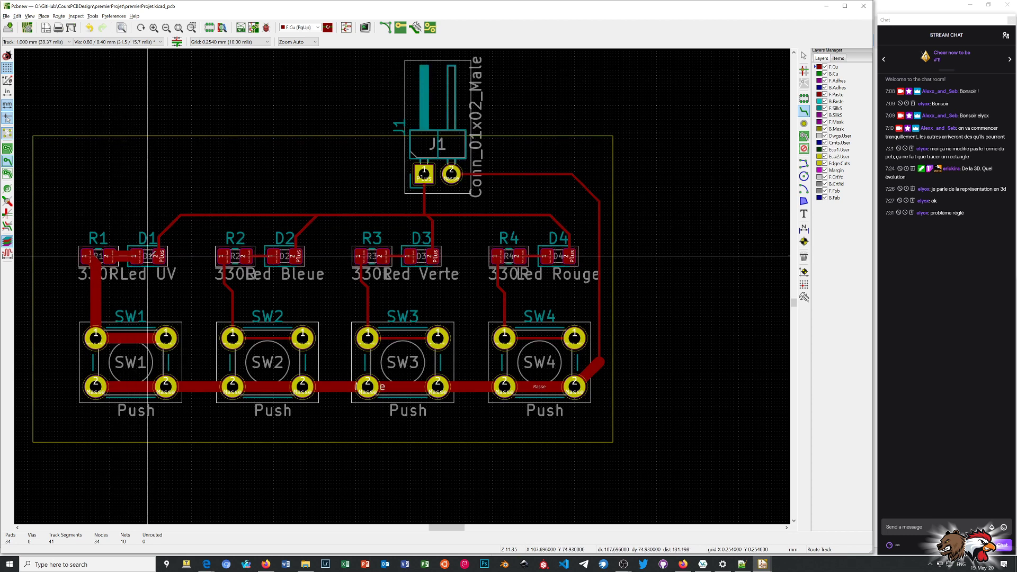
# Reroute the Plus track at 1.000 mm from D1 pad 2 along the horizontal run above the LEDs to D4 pad 2.
pyautogui.click(158, 256)
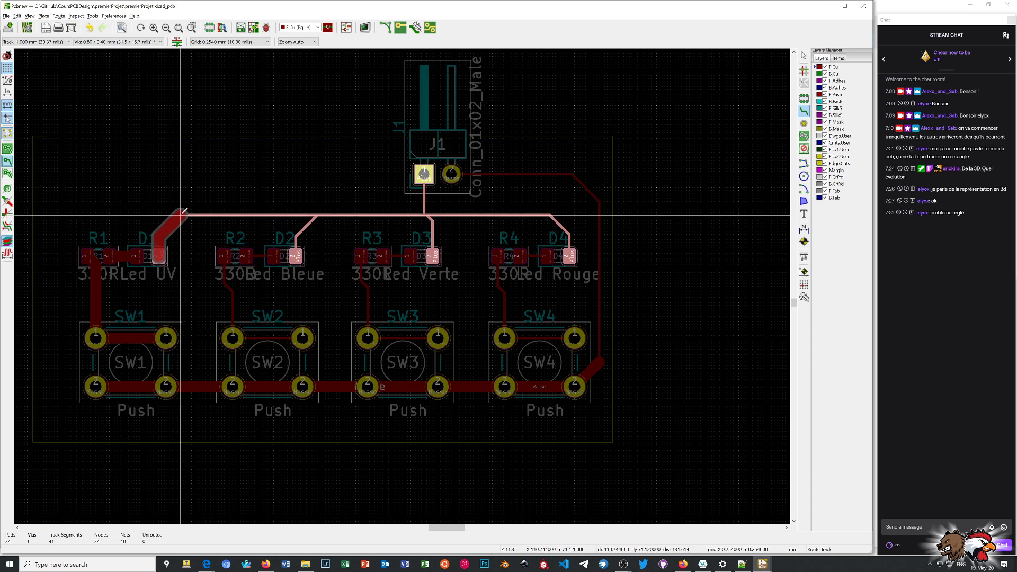
pyautogui.click(181, 214)
pyautogui.click(180, 215)
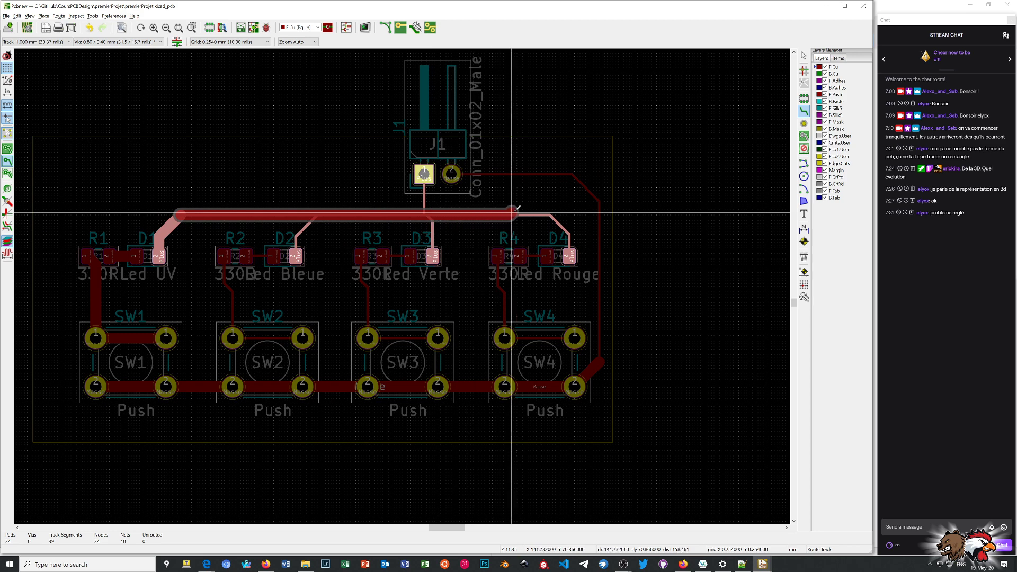
pyautogui.click(552, 214)
pyautogui.click(553, 213)
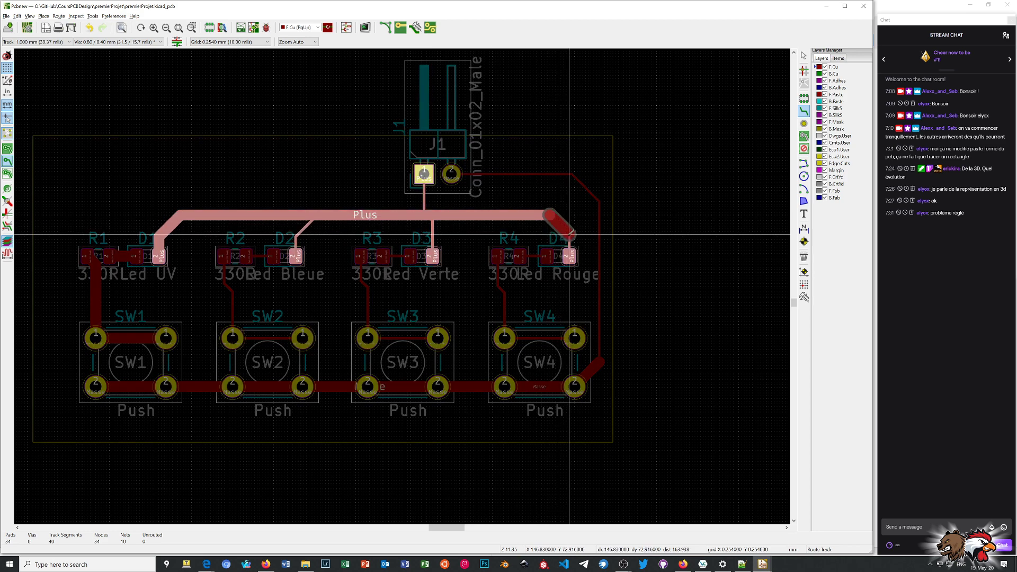
pyautogui.click(572, 231)
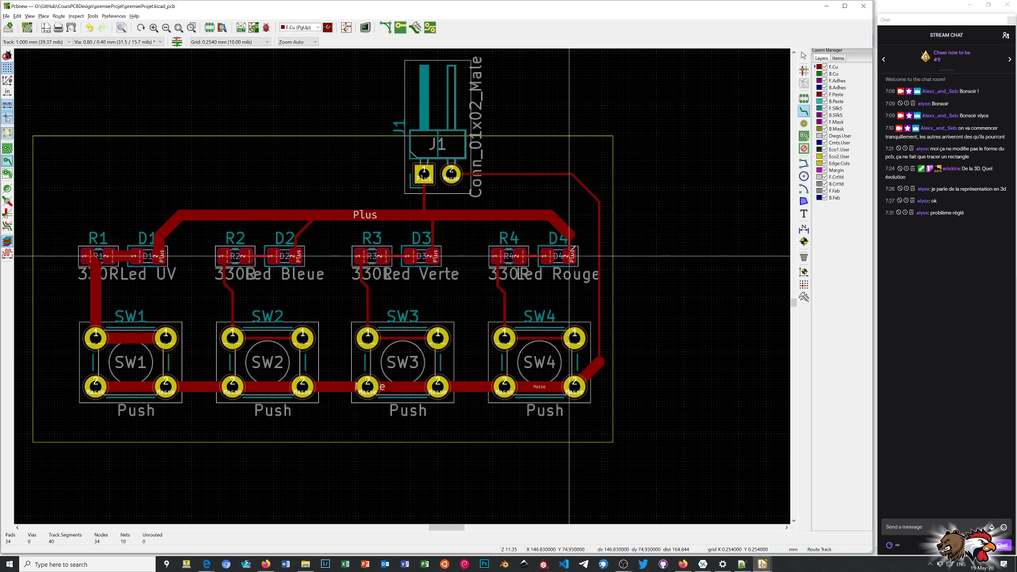
pyautogui.click(572, 231)
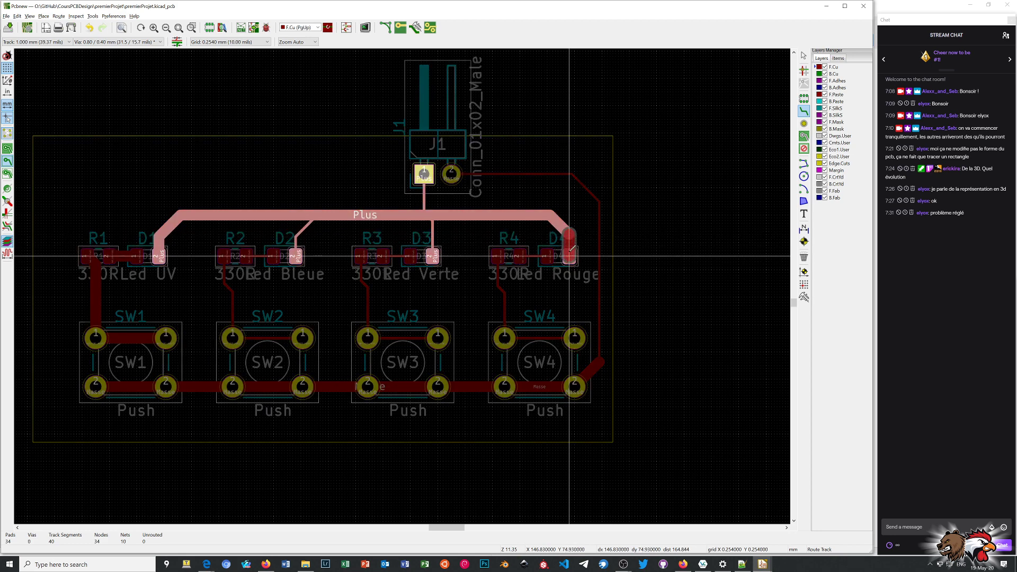
pyautogui.click(572, 248)
# Reroute the track chain from D4 pad 1 through R4 down to both number 1 pads of SW4 at 1.000 mm.
pyautogui.click(547, 256)
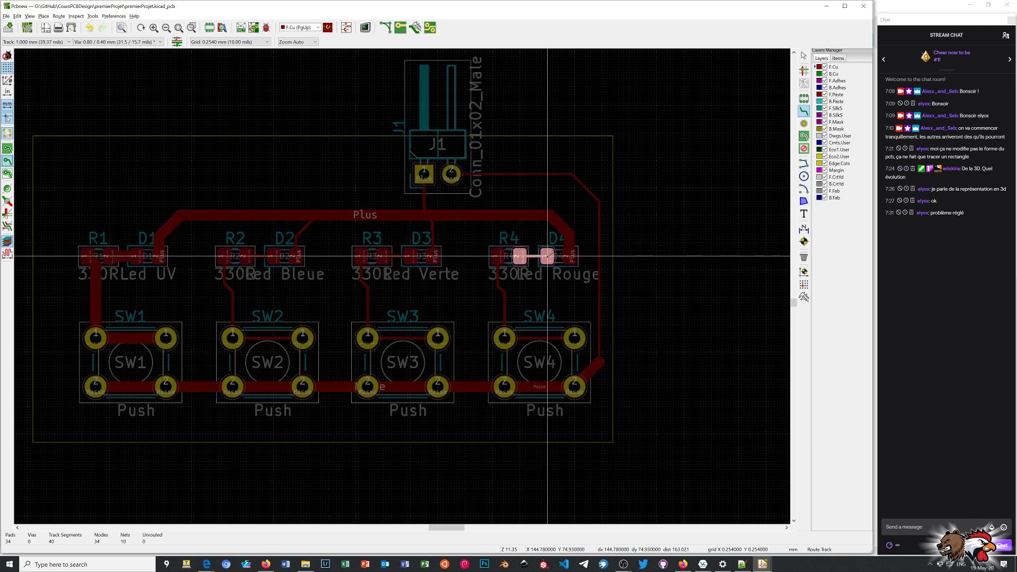
pyautogui.click(520, 256)
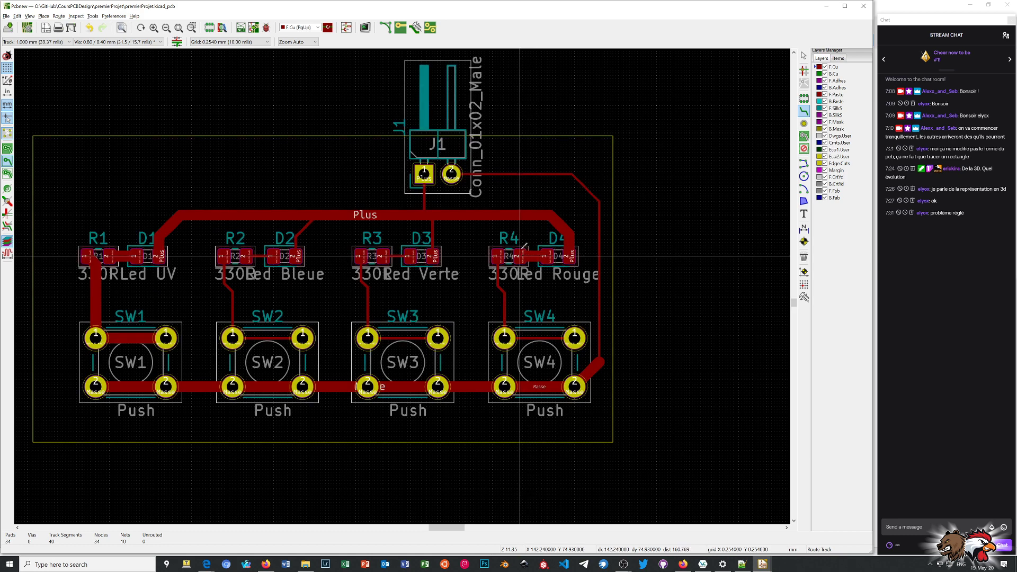
pyautogui.click(498, 256)
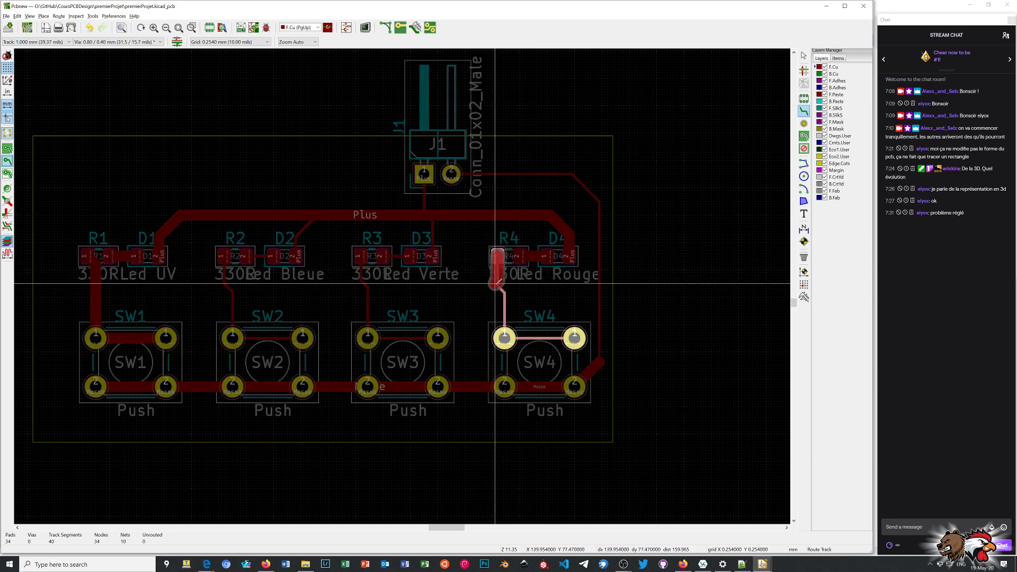
pyautogui.click(498, 287)
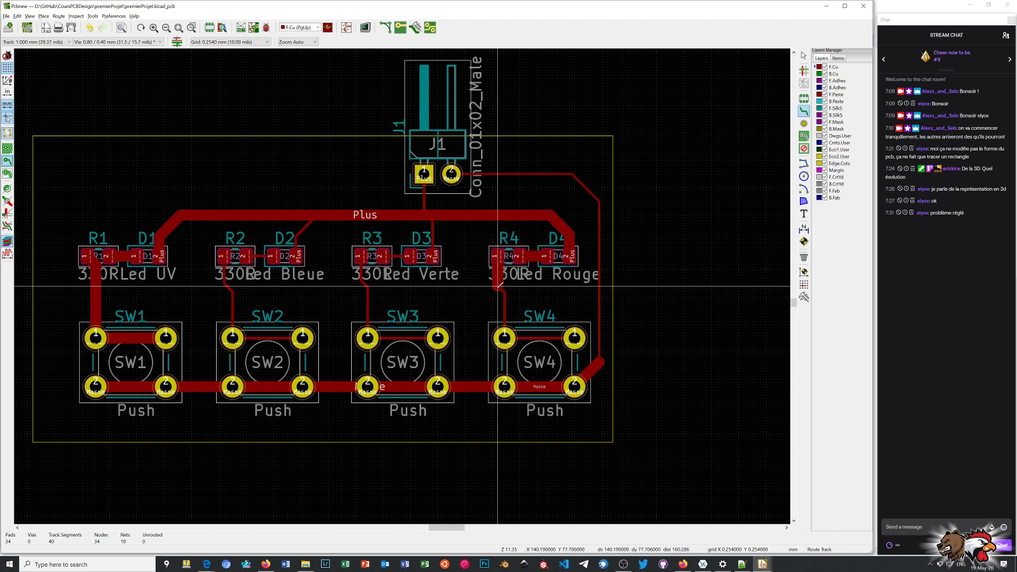
pyautogui.click(498, 286)
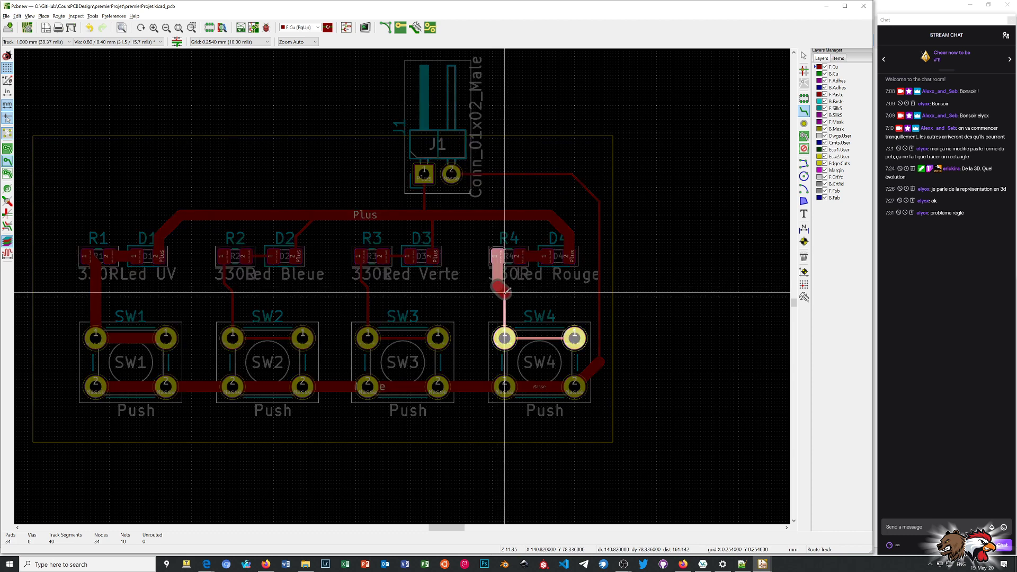
pyautogui.doubleClick(508, 290)
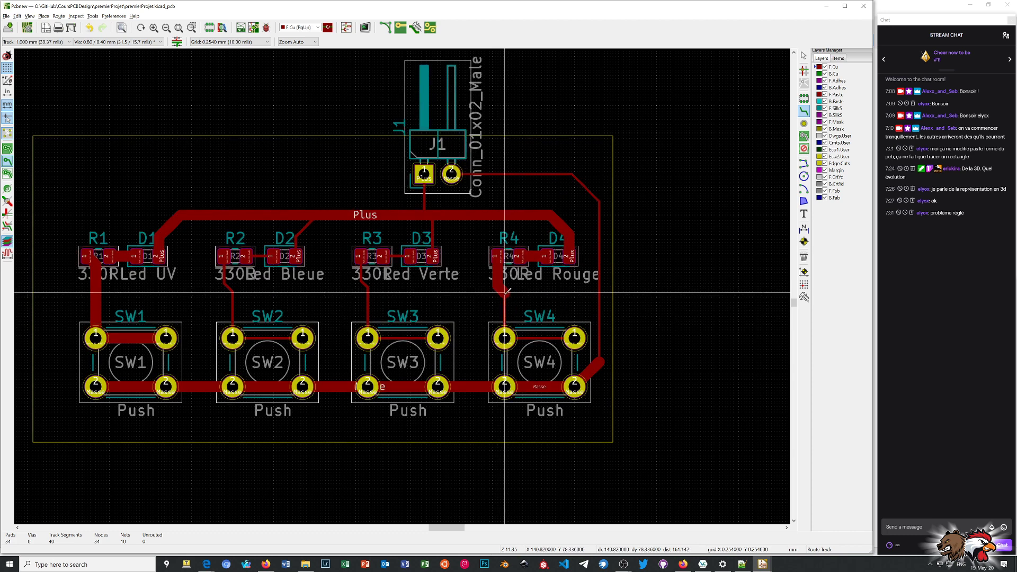
pyautogui.click(507, 290)
pyautogui.click(504, 335)
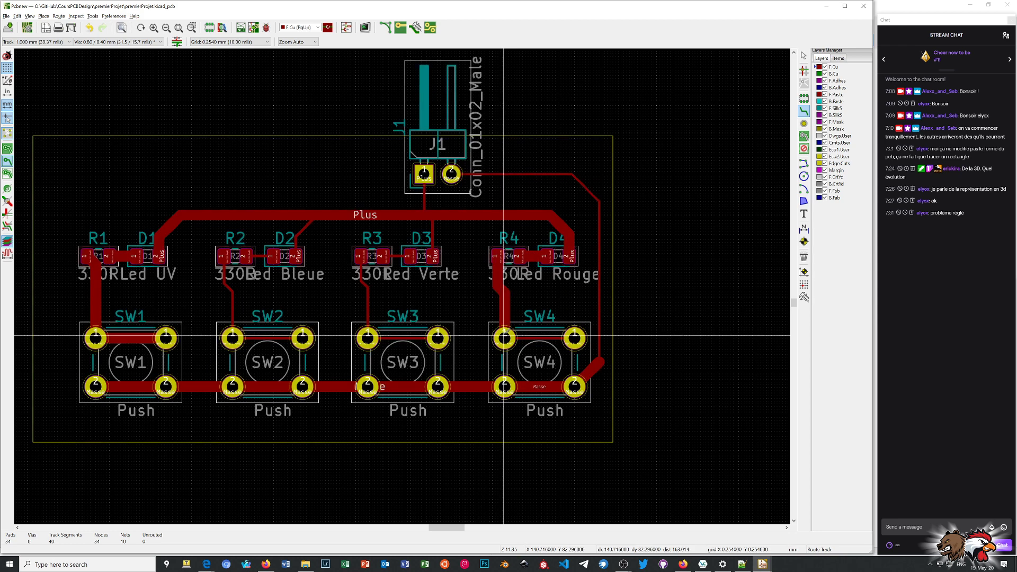
pyautogui.click(505, 338)
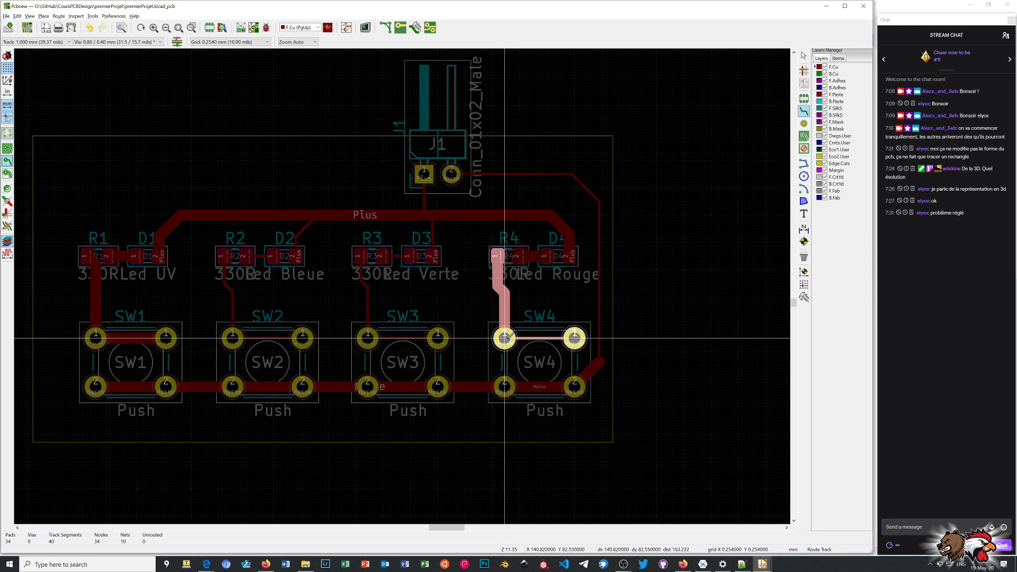
pyautogui.click(575, 337)
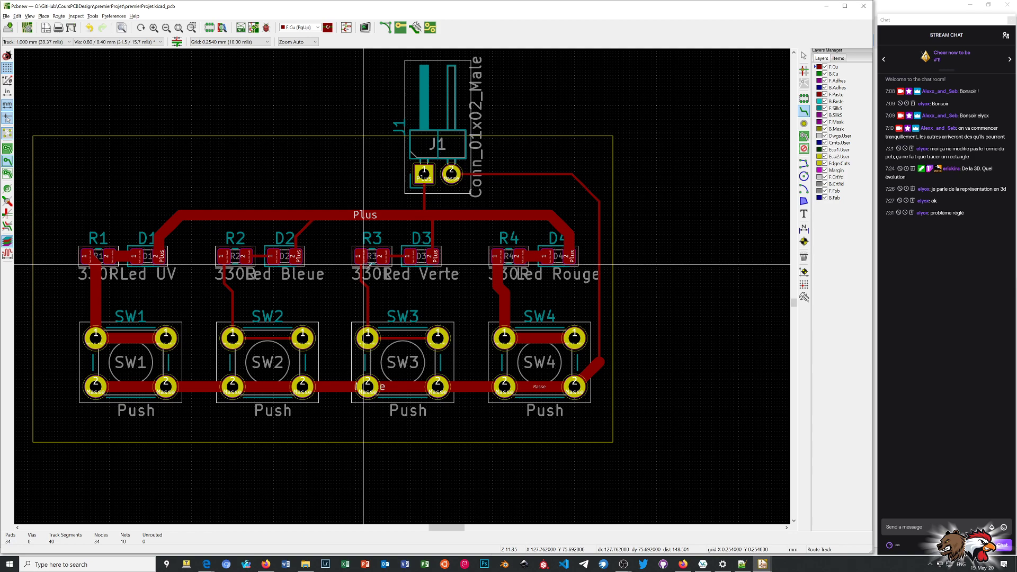
# Reroute the Plus branch from D2 pad 2 up to the horizontal Plus track at 1.000 mm.
pyautogui.scroll(3, 368, 265)
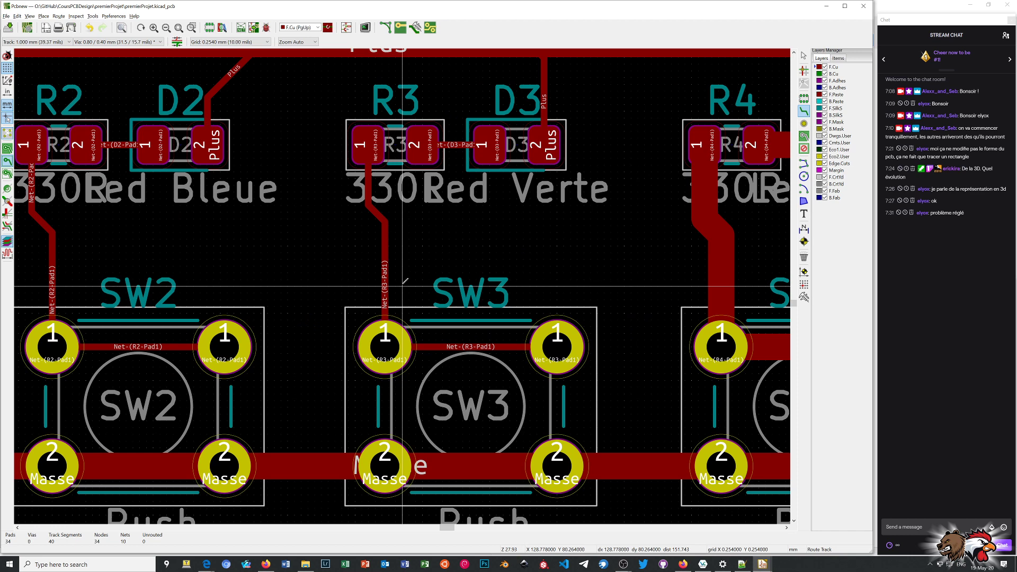
pyautogui.scroll(-3, 403, 285)
pyautogui.scroll(1, 403, 285)
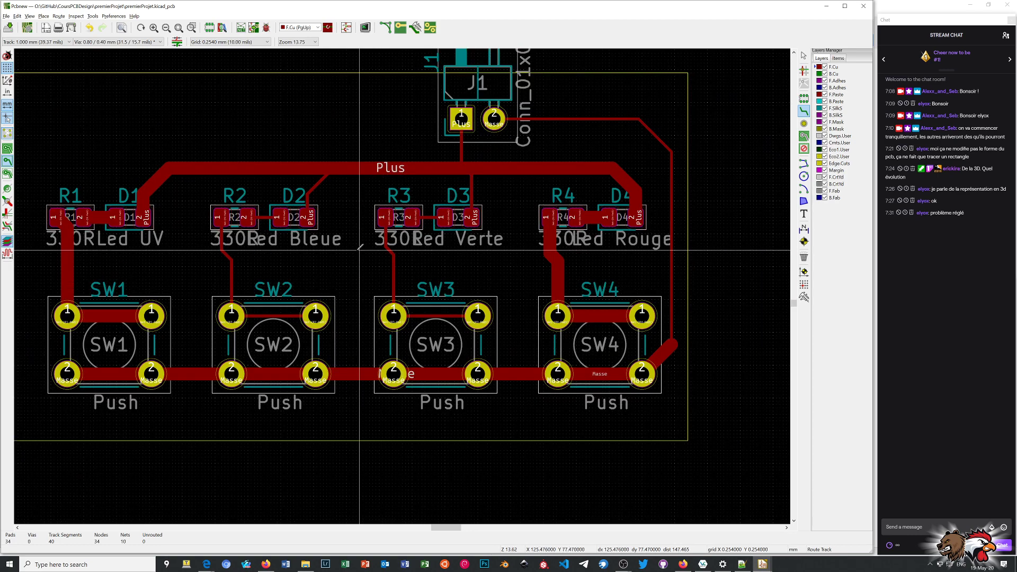
pyautogui.click(307, 217)
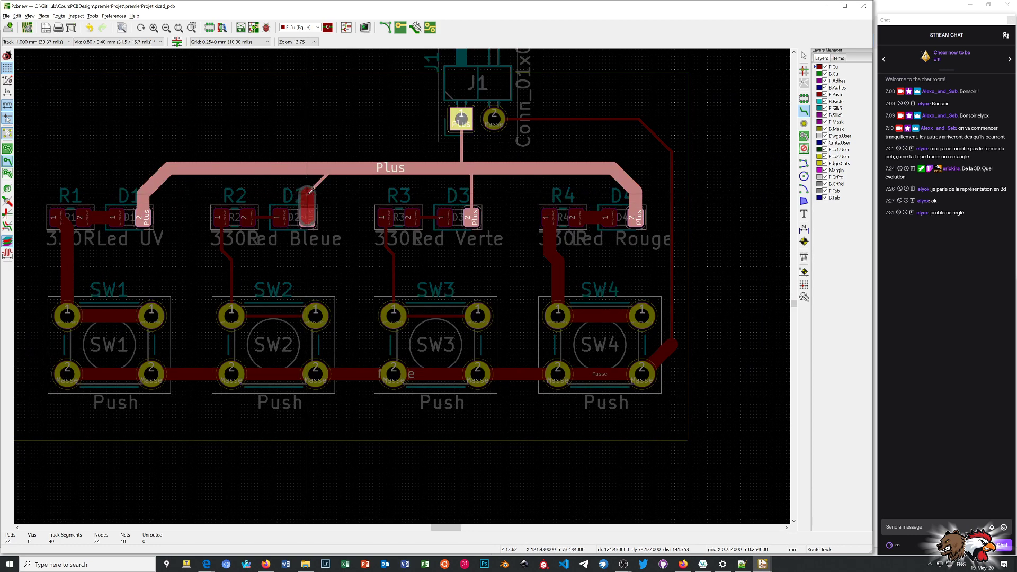
pyautogui.click(309, 193)
pyautogui.click(309, 193)
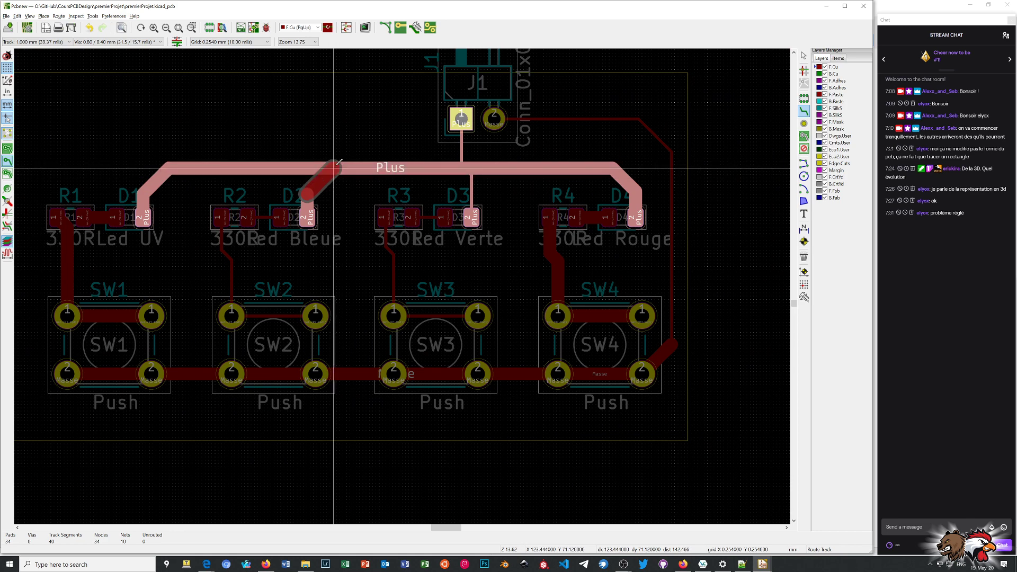
pyautogui.click(339, 162)
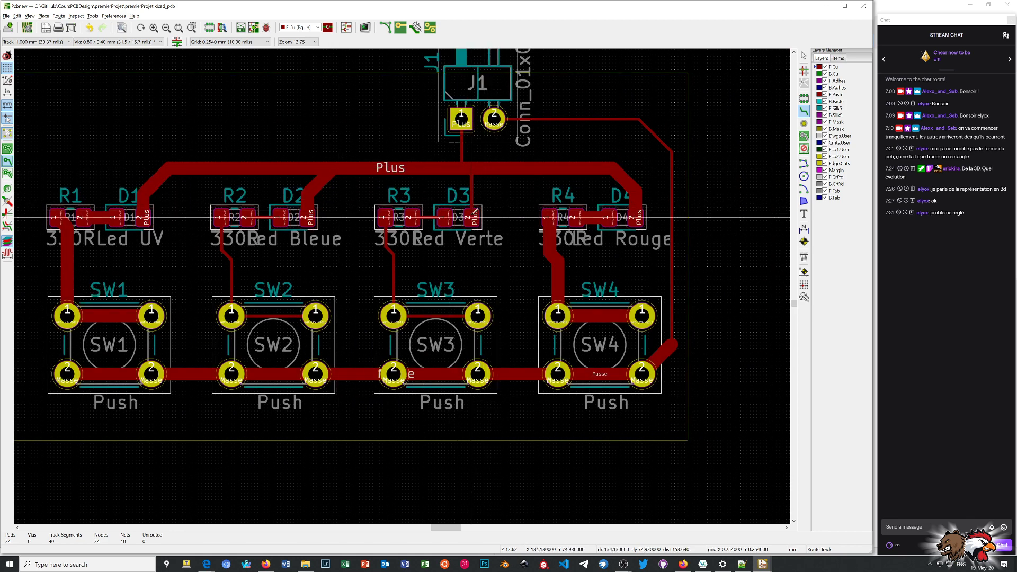
# Reroute the Plus branches linking D3 pad 2 and J1 pad 1 to the horizontal Plus track at 1.000 mm.
pyautogui.click(471, 216)
pyautogui.click(473, 169)
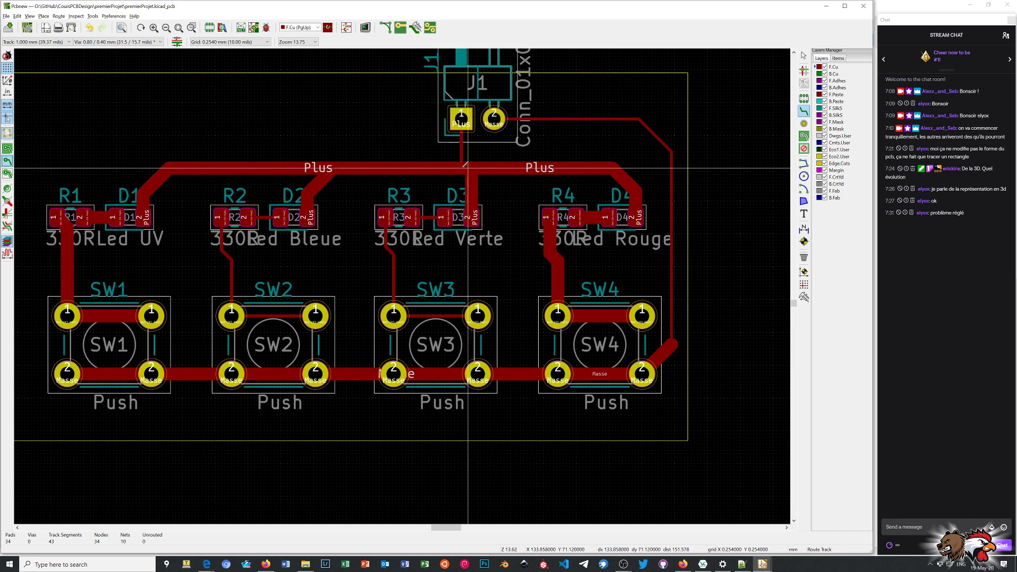
pyautogui.click(462, 118)
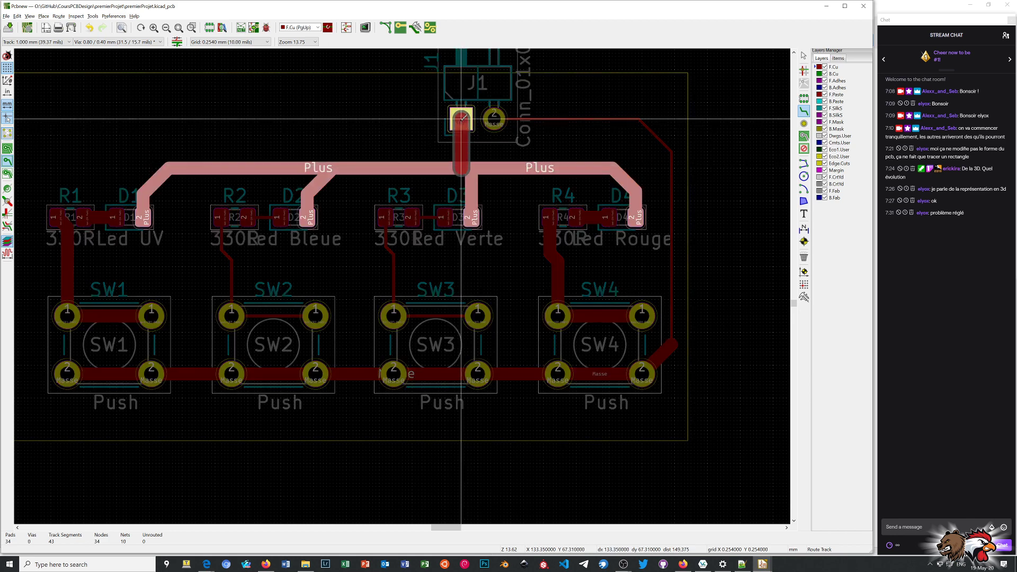
# Finish the Plus branch at J1 pad 1, and reroute the Masse track from J1 pad 2 around to the bend beside SW4 at 1.000 mm.
pyautogui.click(461, 118)
pyautogui.click(503, 116)
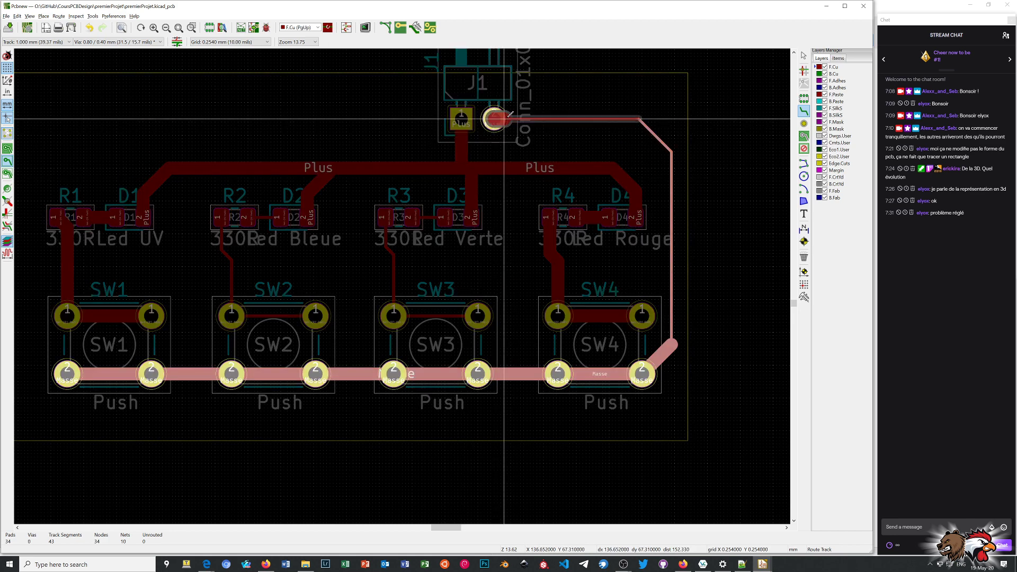
pyautogui.click(641, 116)
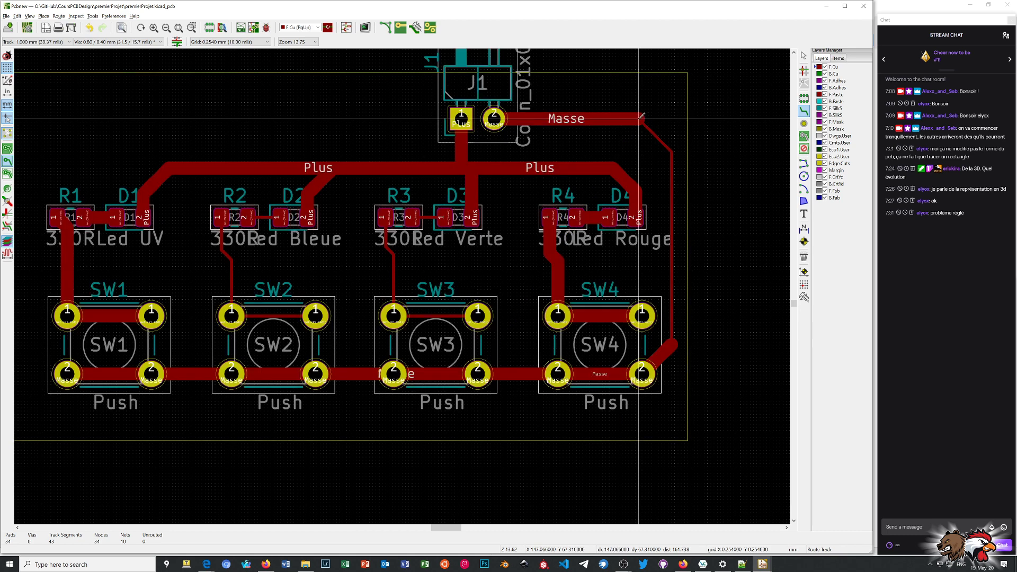
pyautogui.click(641, 116)
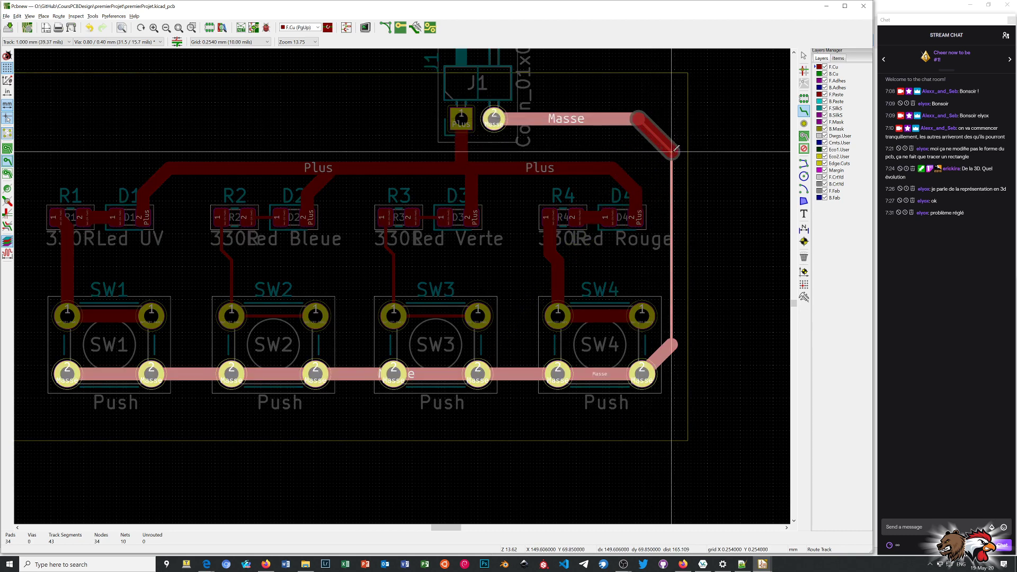
pyautogui.click(674, 148)
pyautogui.click(674, 148)
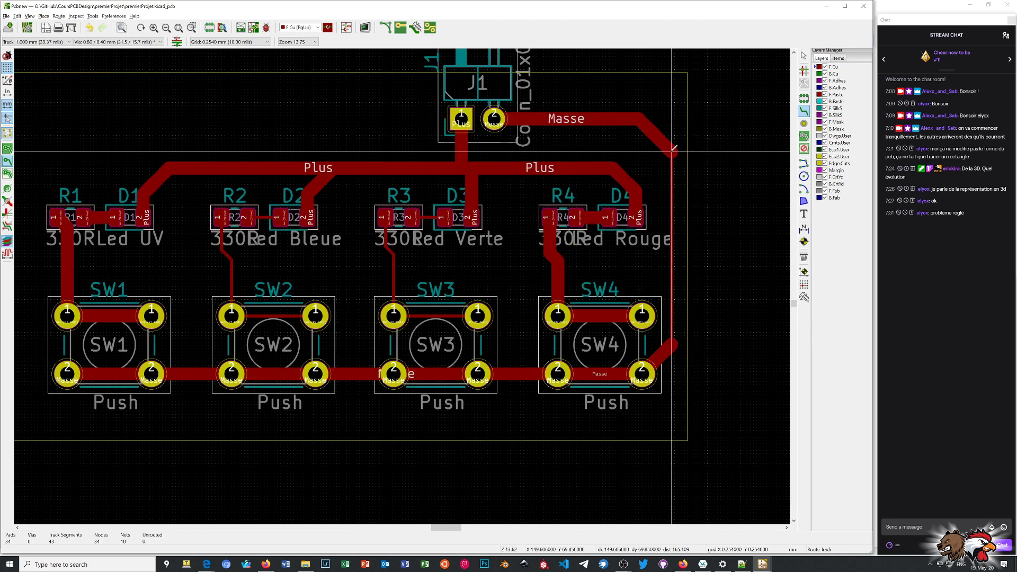
pyautogui.click(673, 149)
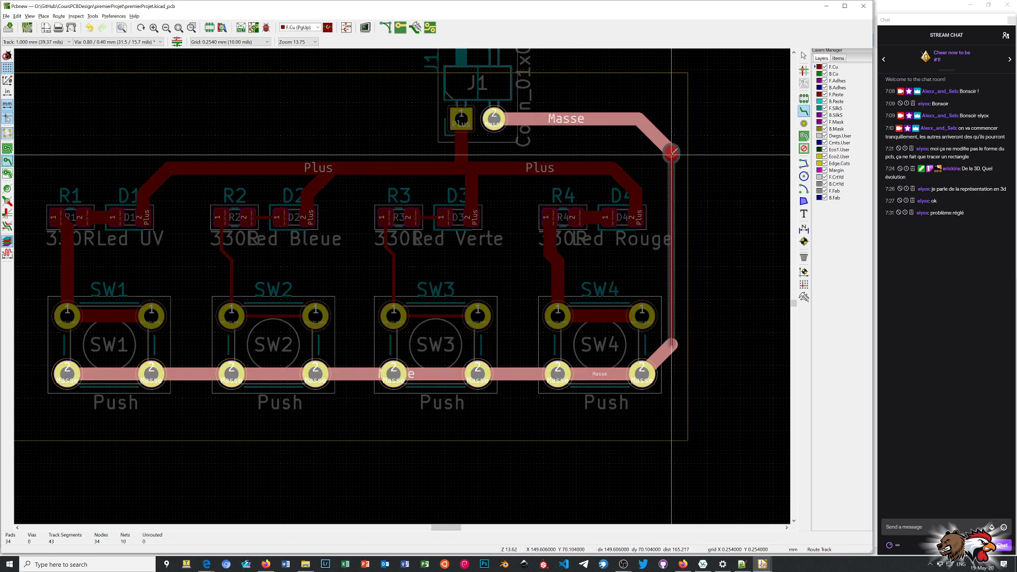
pyautogui.click(671, 340)
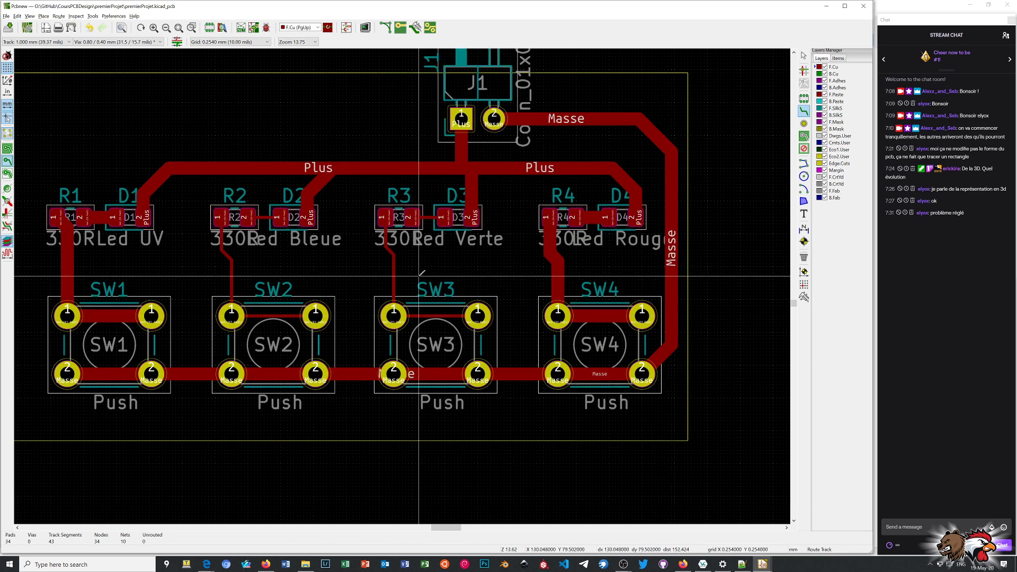
# Reroute the track linking SW3's two number 1 pads and the track from R3 pad 1 down to SW3 at 1.000 mm.
pyautogui.click(394, 316)
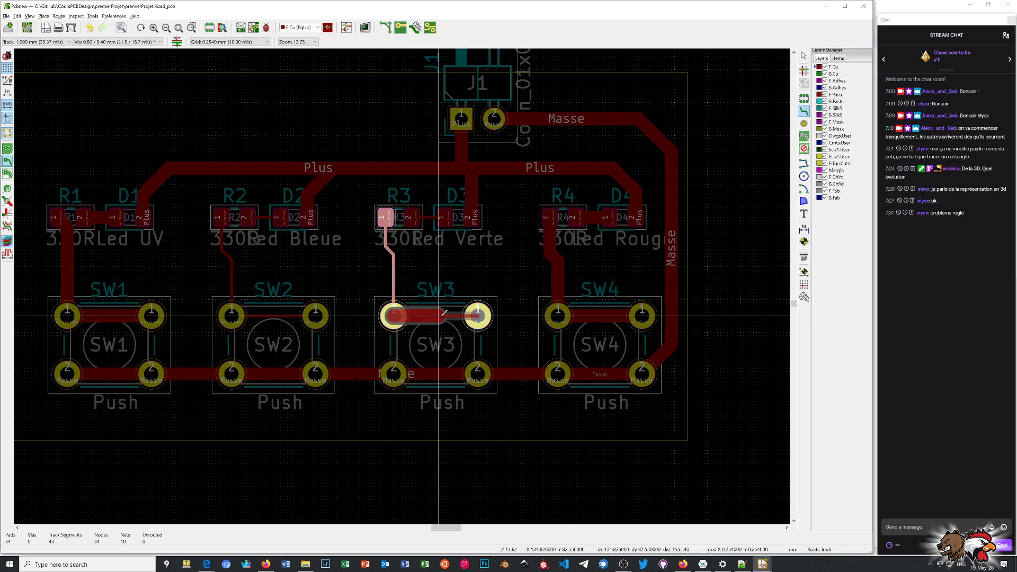
pyautogui.click(478, 315)
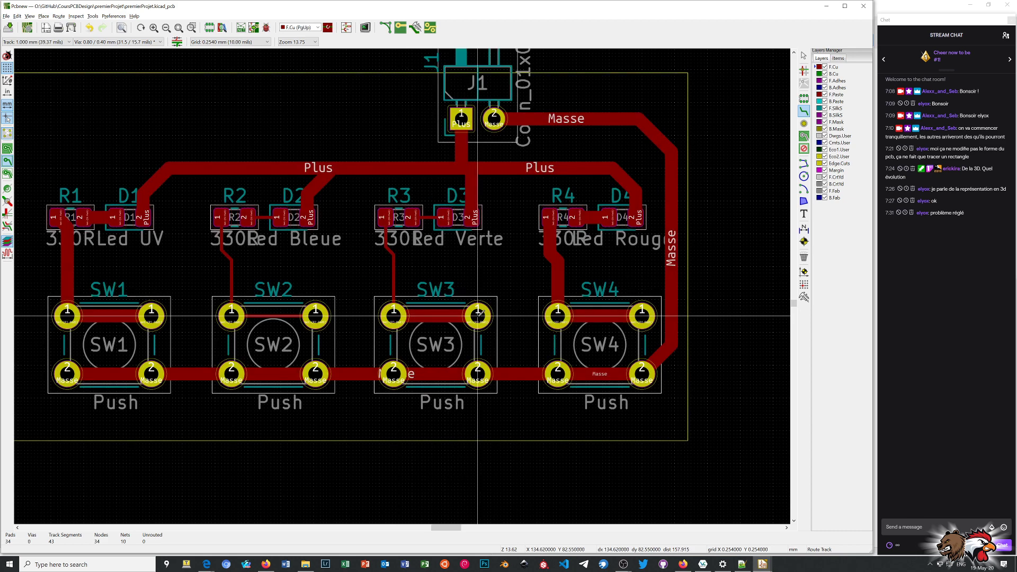
pyautogui.click(386, 216)
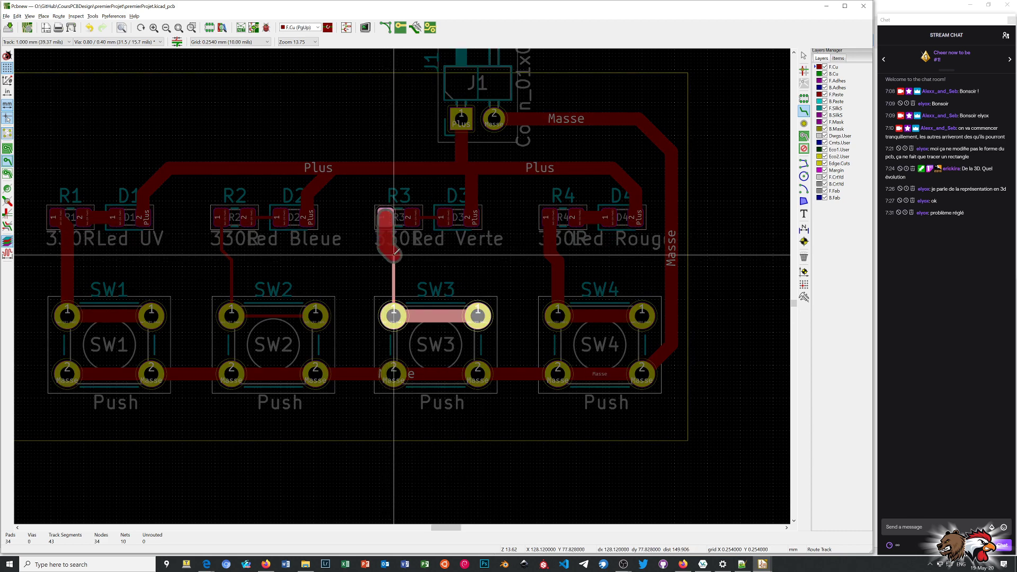
pyautogui.doubleClick(393, 255)
pyautogui.click(394, 255)
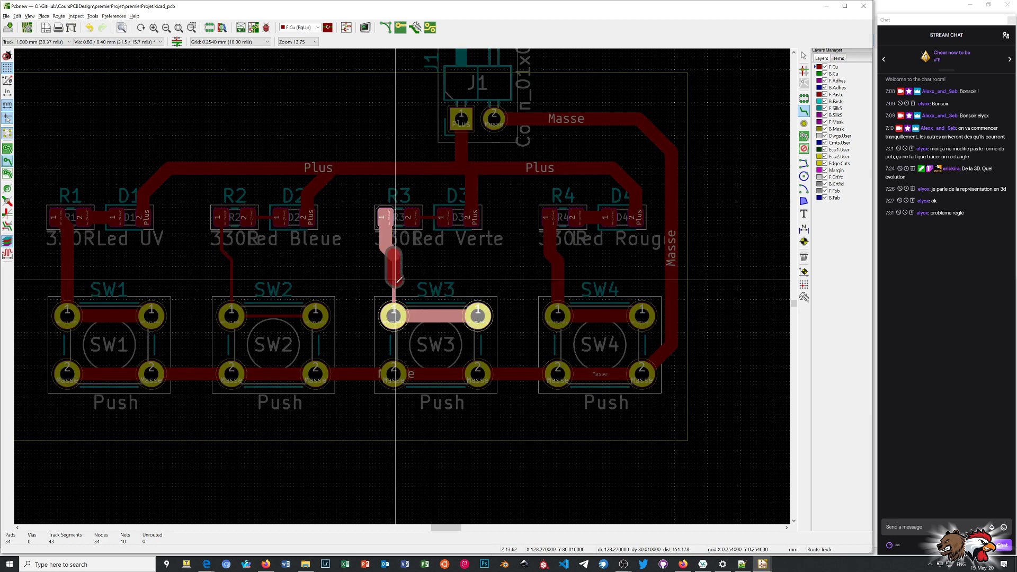
pyautogui.click(394, 314)
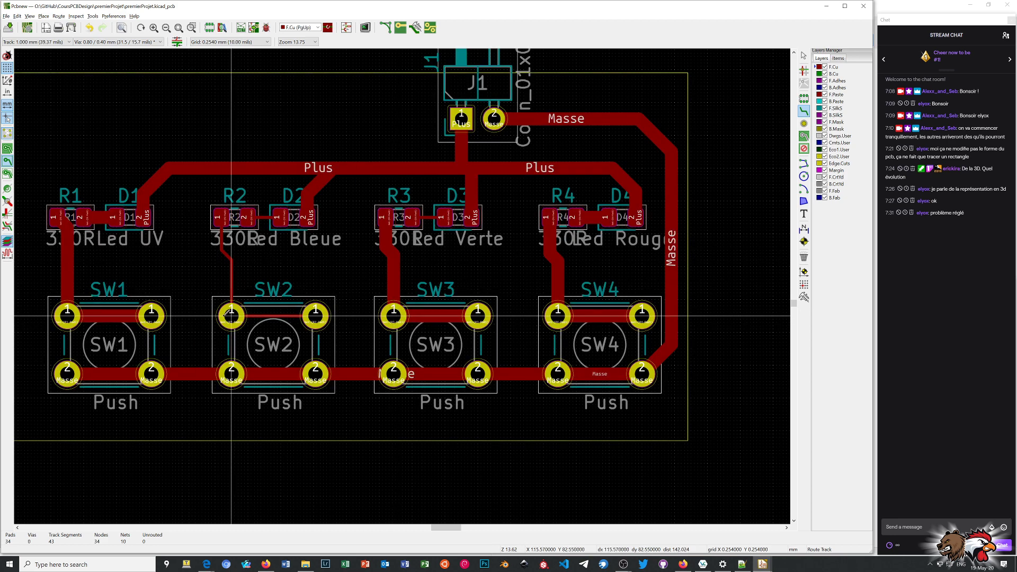
# Reroute the track from SW2 pad 1 up to R2 pad 1 at 1.000 mm.
pyautogui.click(231, 313)
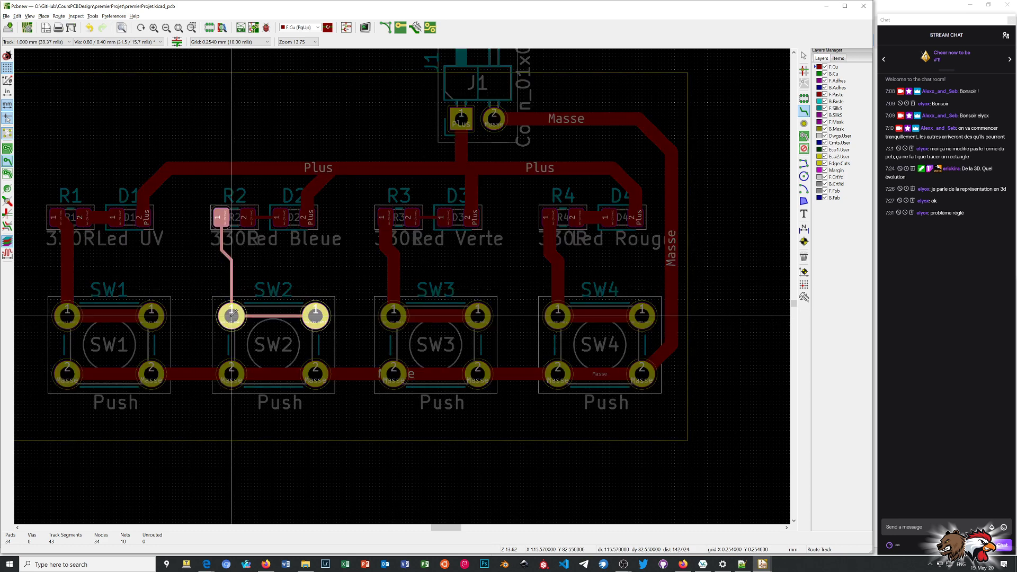
pyautogui.doubleClick(231, 258)
pyautogui.click(231, 260)
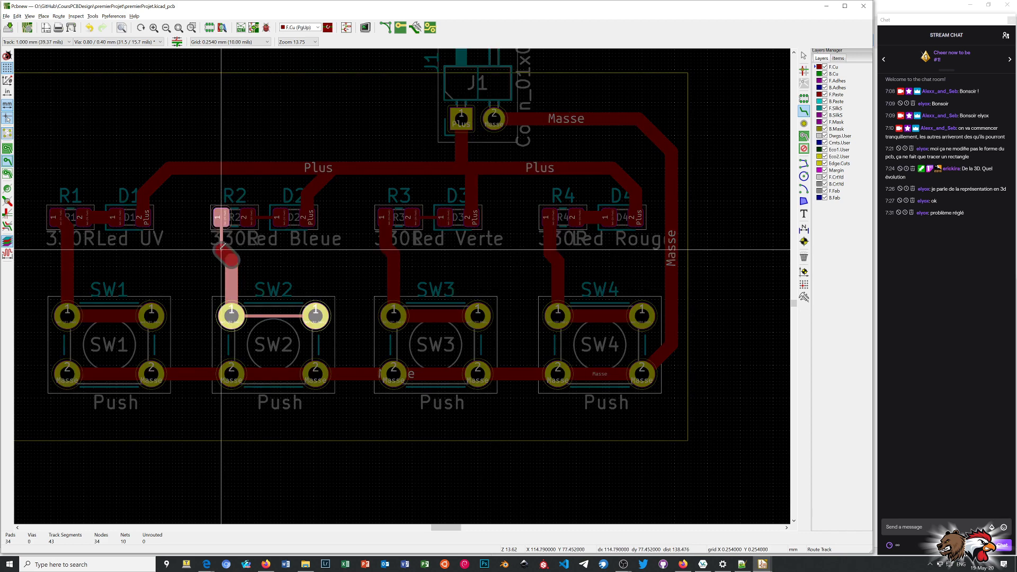
pyautogui.doubleClick(225, 246)
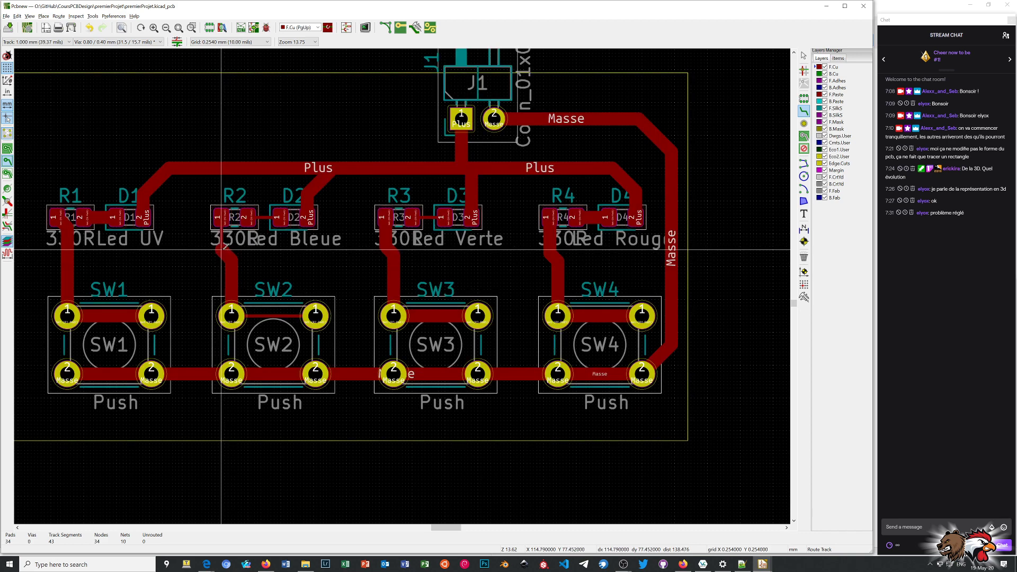
pyautogui.click(222, 249)
pyautogui.click(222, 217)
# Delete the vertical and diagonal track segments between R1 pad 1 and SW1 pad 1.
pyautogui.scroll(-1, 136, 259)
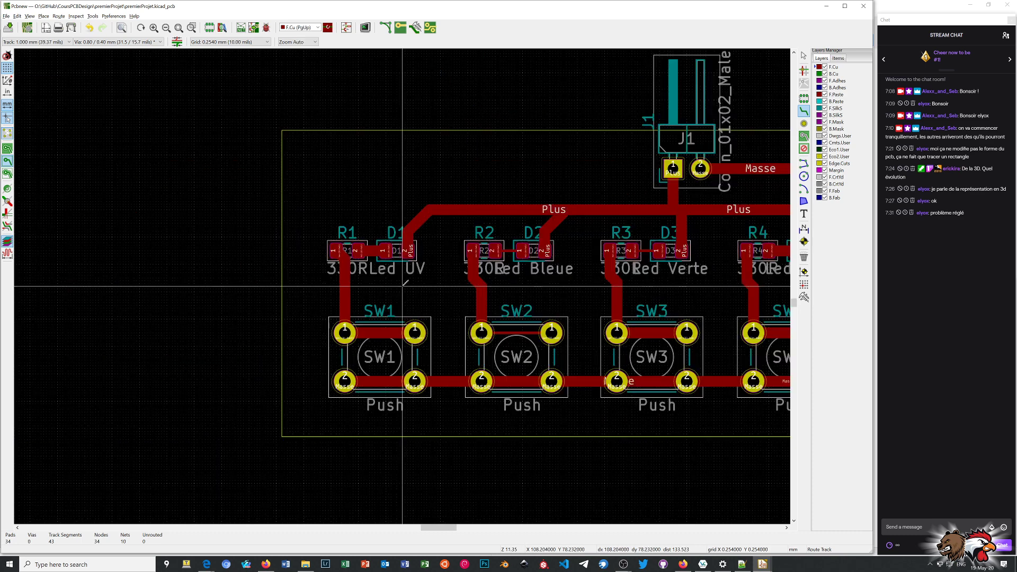
pyautogui.scroll(5, 405, 282)
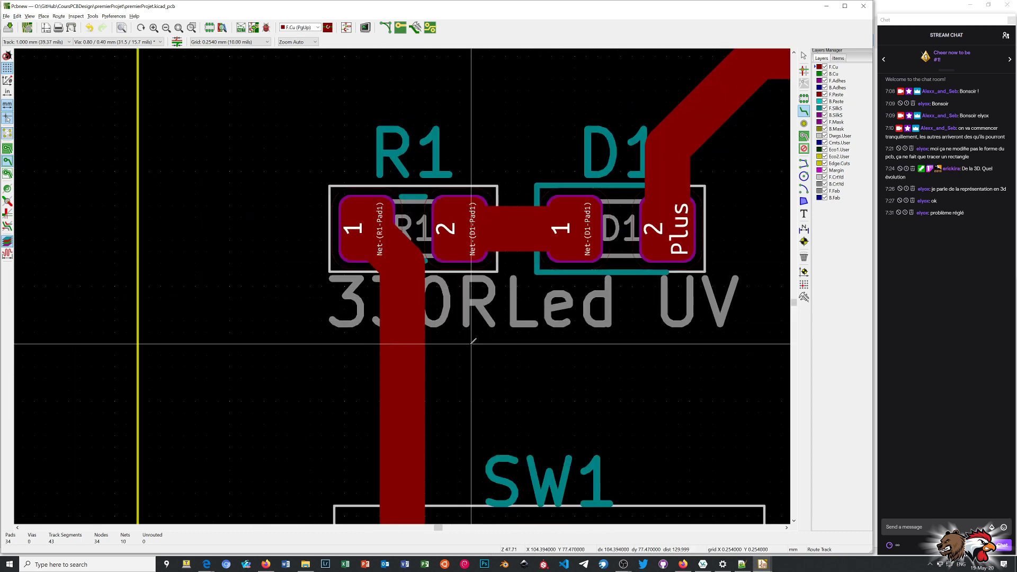
pyautogui.rightClick(482, 366)
pyautogui.click(517, 372)
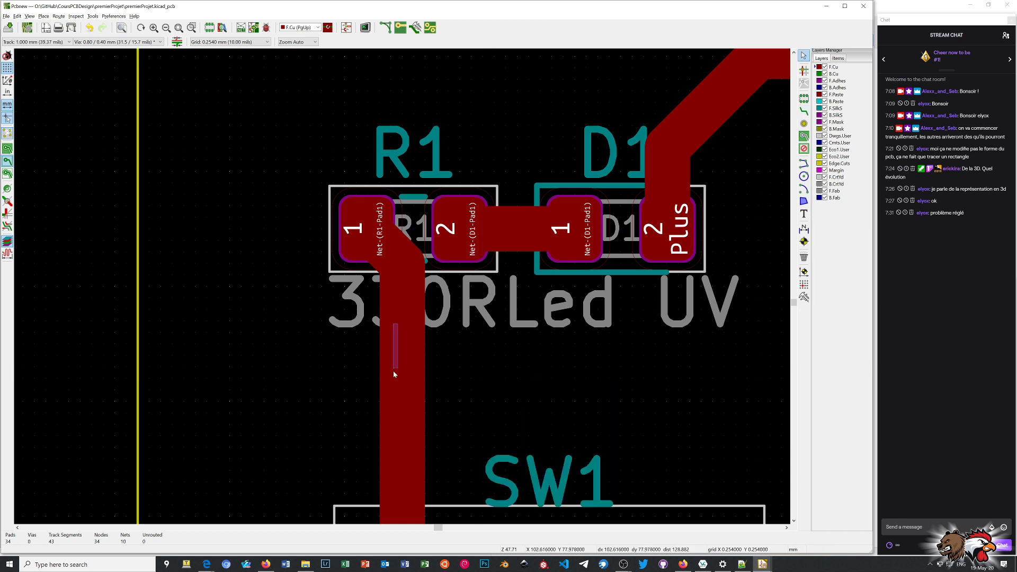
pyautogui.click(403, 385)
pyautogui.press('Delete')
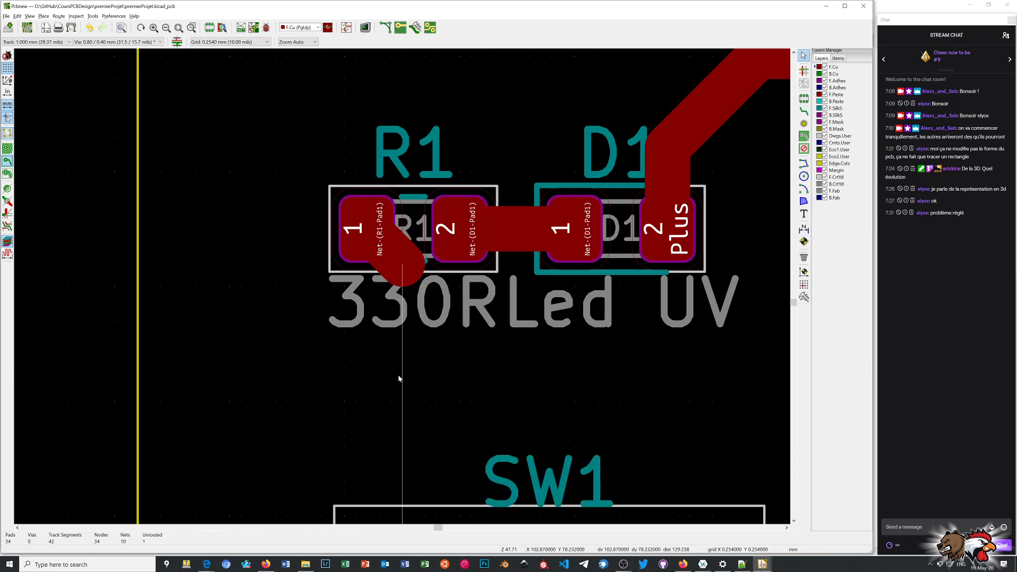
pyautogui.press('x')
pyautogui.press('Escape')
pyautogui.scroll(-4, 402, 285)
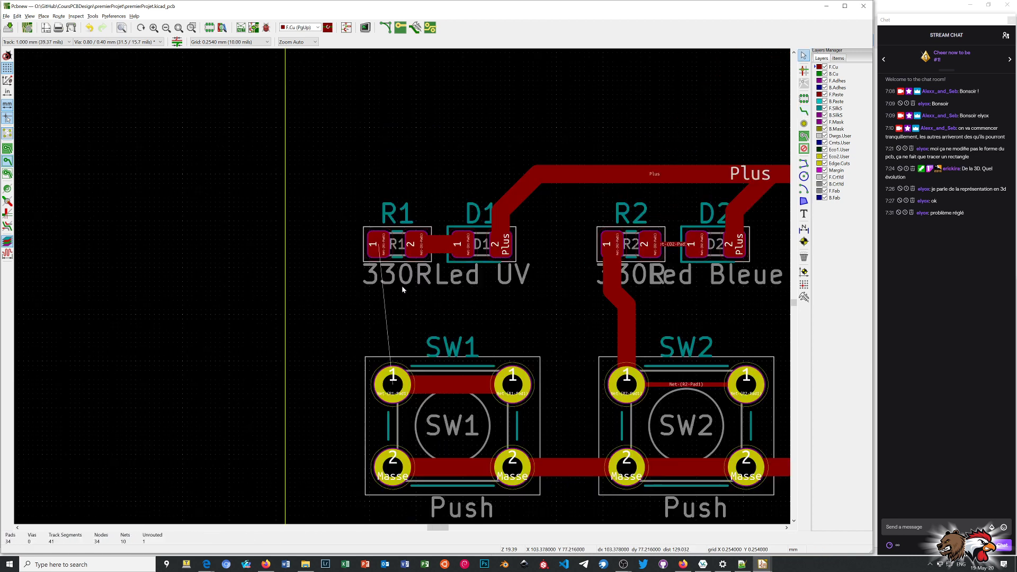
# Route a 1.000 mm track from SW1 pad 1 to R1 pad 1 with a diagonal jog between two vertical segments.
pyautogui.scroll(3, 401, 285)
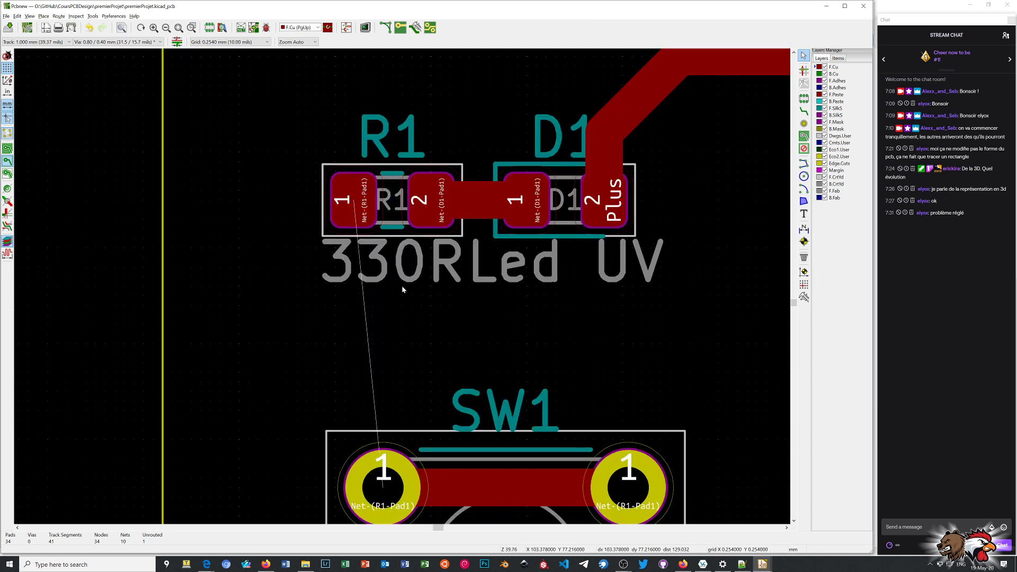
pyautogui.click(803, 111)
pyautogui.click(384, 480)
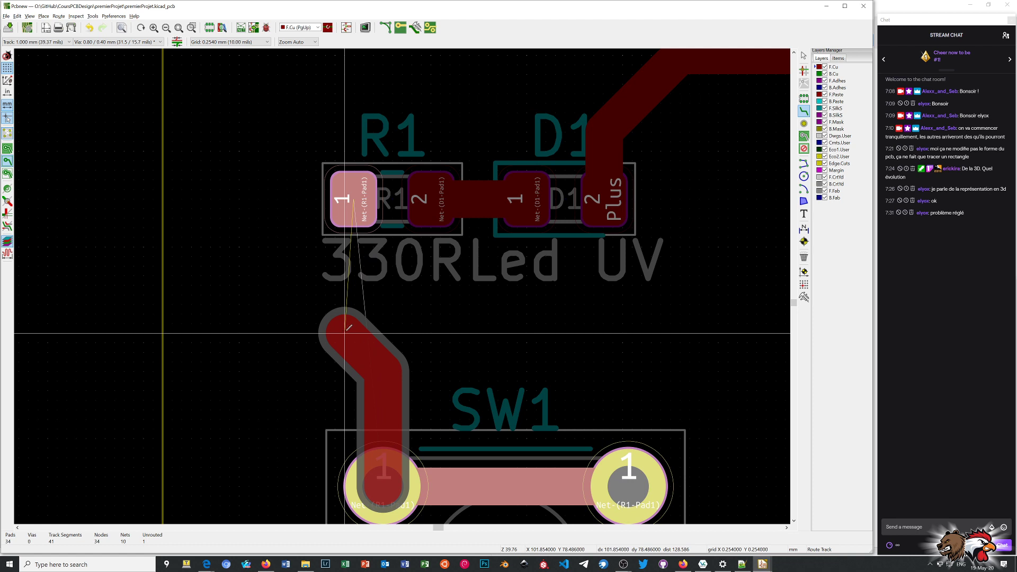
pyautogui.click(354, 329)
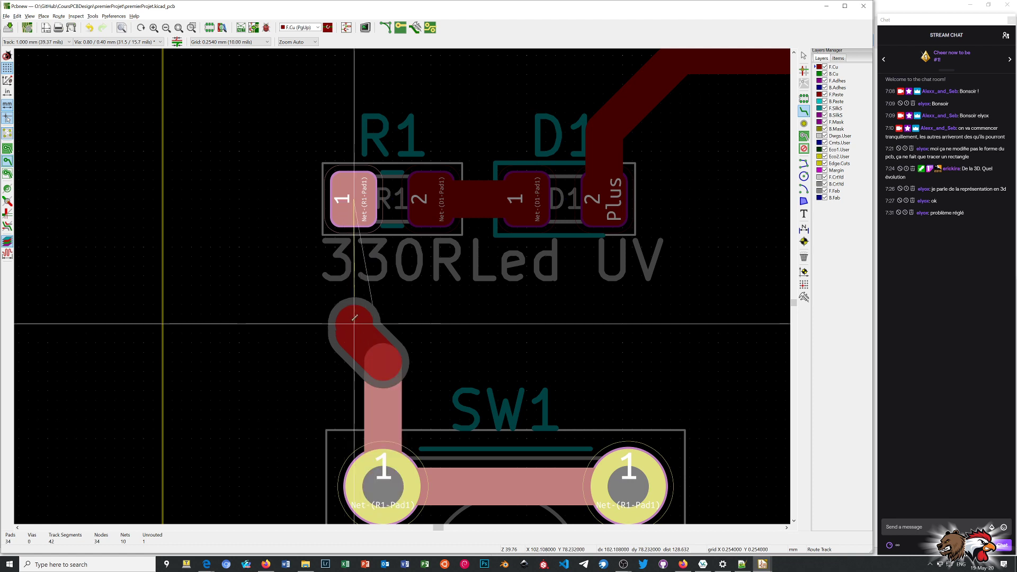
pyautogui.click(351, 199)
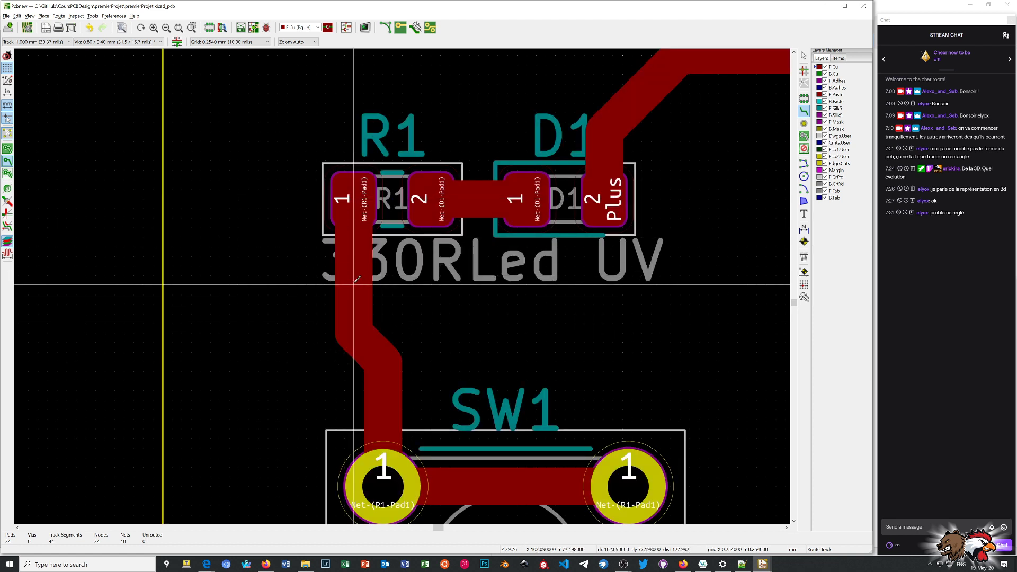
pyautogui.scroll(-6, 402, 292)
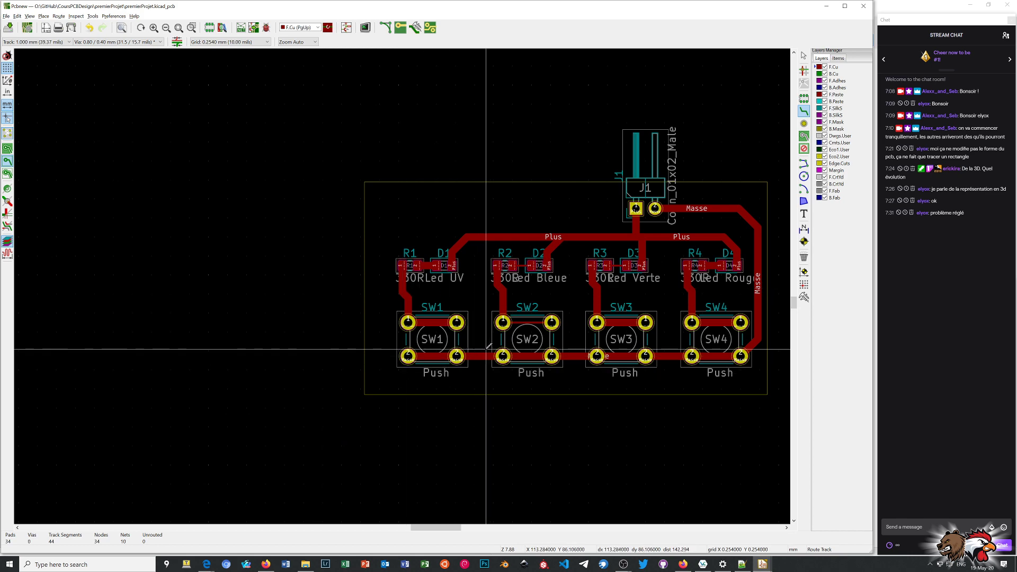
# Reroute the track linking SW2's two number 1 pads at 1.000 mm.
pyautogui.scroll(1, 539, 352)
pyautogui.scroll(3, 403, 286)
pyautogui.scroll(-1, 329, 228)
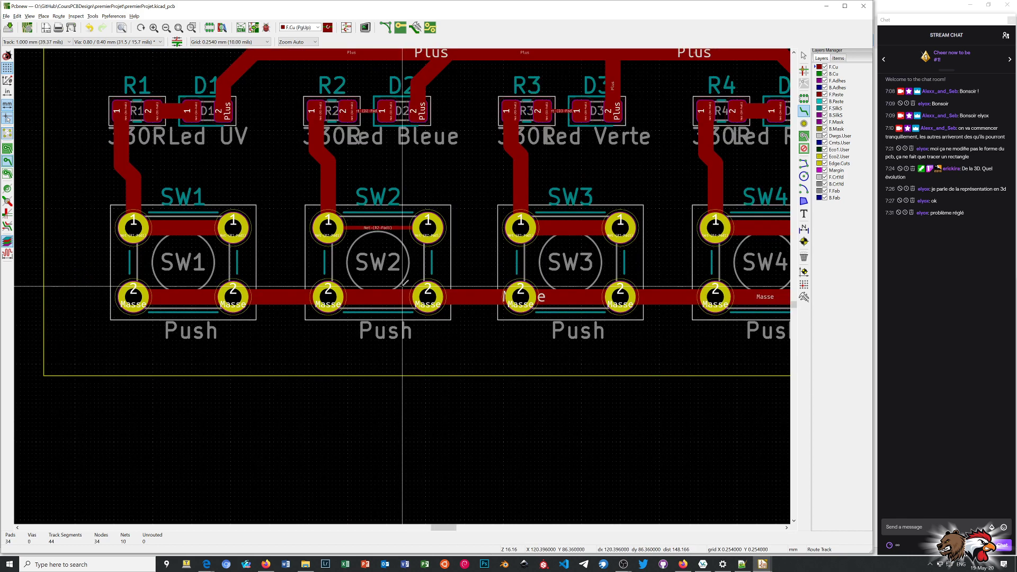
pyautogui.click(329, 228)
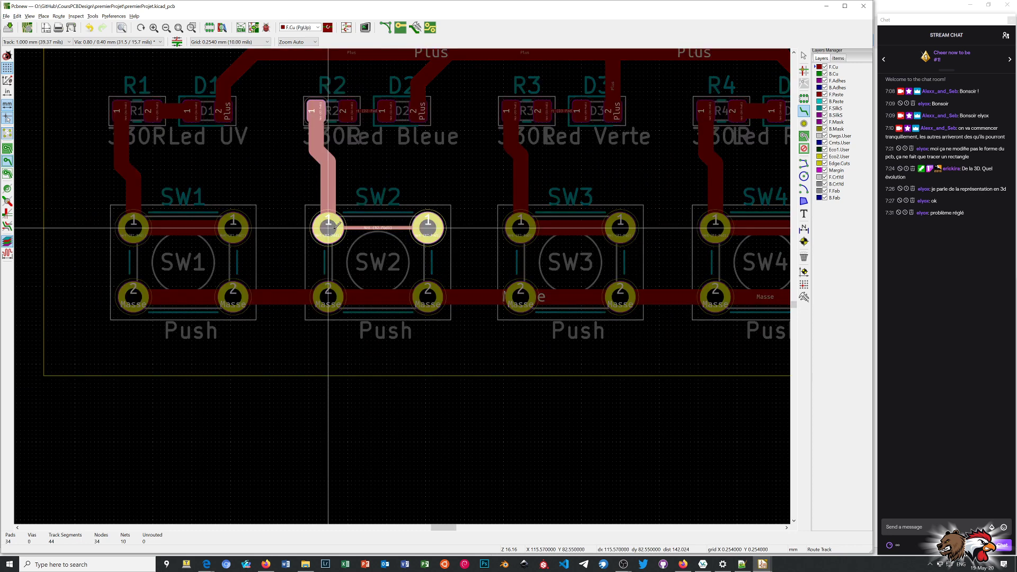
pyautogui.click(427, 229)
pyautogui.scroll(-1, 403, 284)
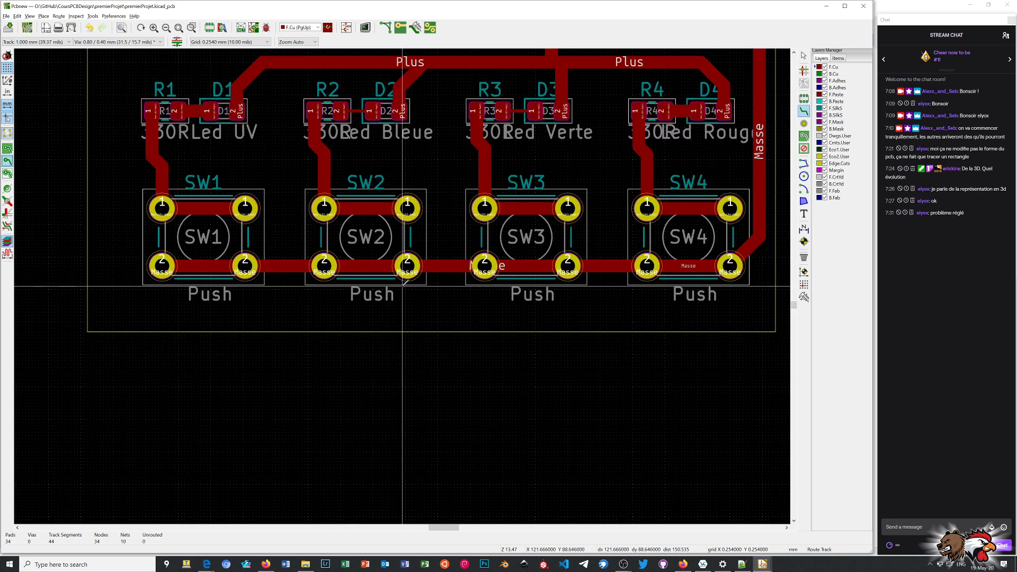
# Reroute the links from R2 pad 2 to D2 pad 1 and from R3 pad 2 to D3 pad 1 at 1.000 mm.
pyautogui.click(342, 110)
pyautogui.click(371, 110)
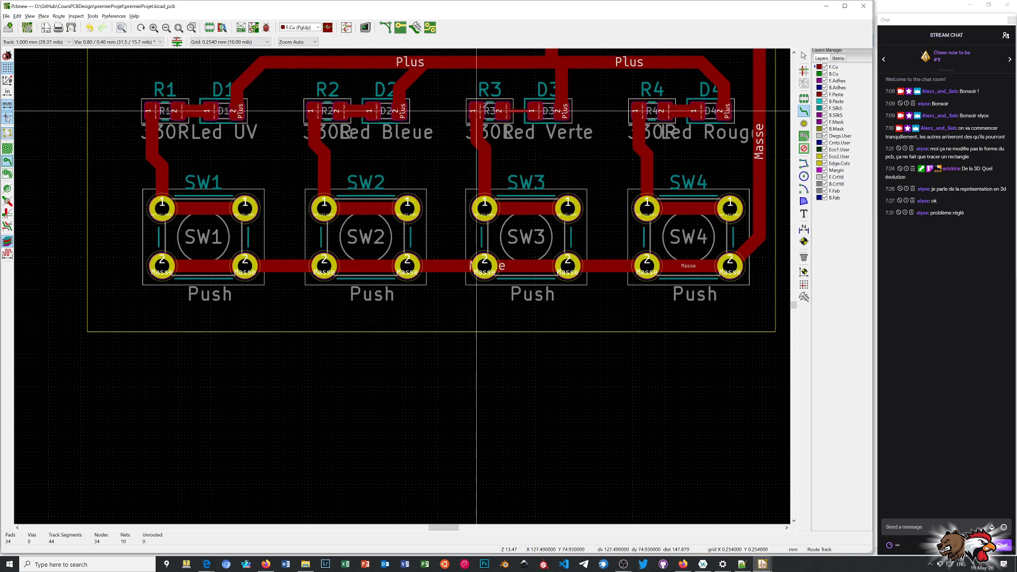
pyautogui.click(504, 110)
pyautogui.click(532, 110)
pyautogui.scroll(-1, 485, 208)
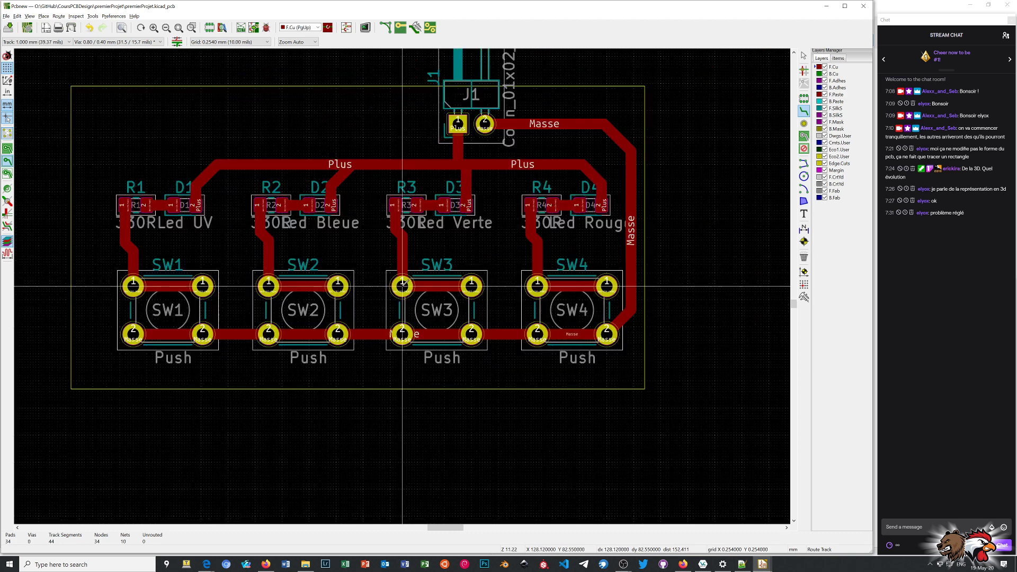
pyautogui.rightClick(697, 275)
pyautogui.click(701, 283)
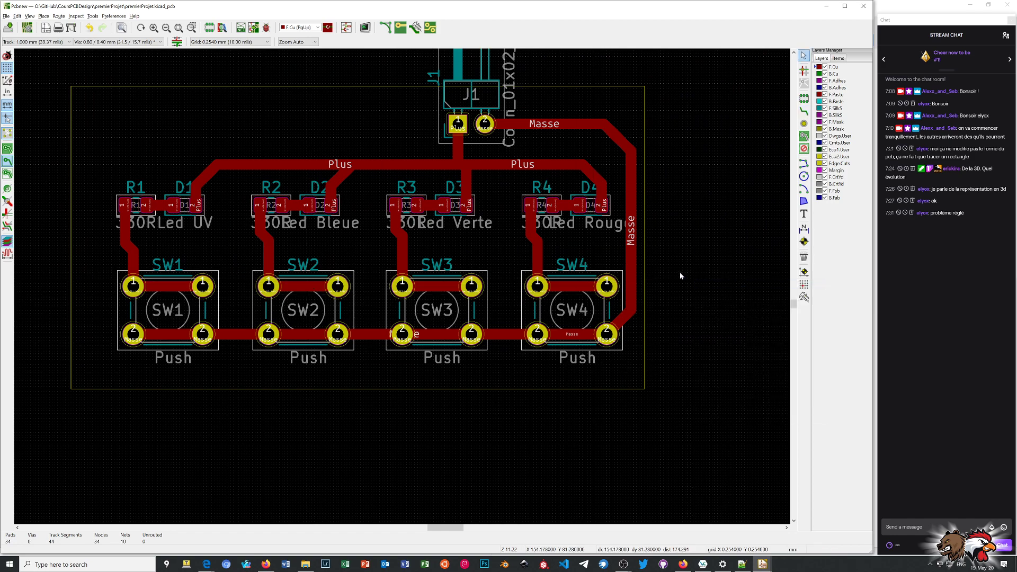
# Inspect the board with its widened tracks in the 3D viewer from a tilted angle, and return to the layout.
pyautogui.hotkey('alt', '3')
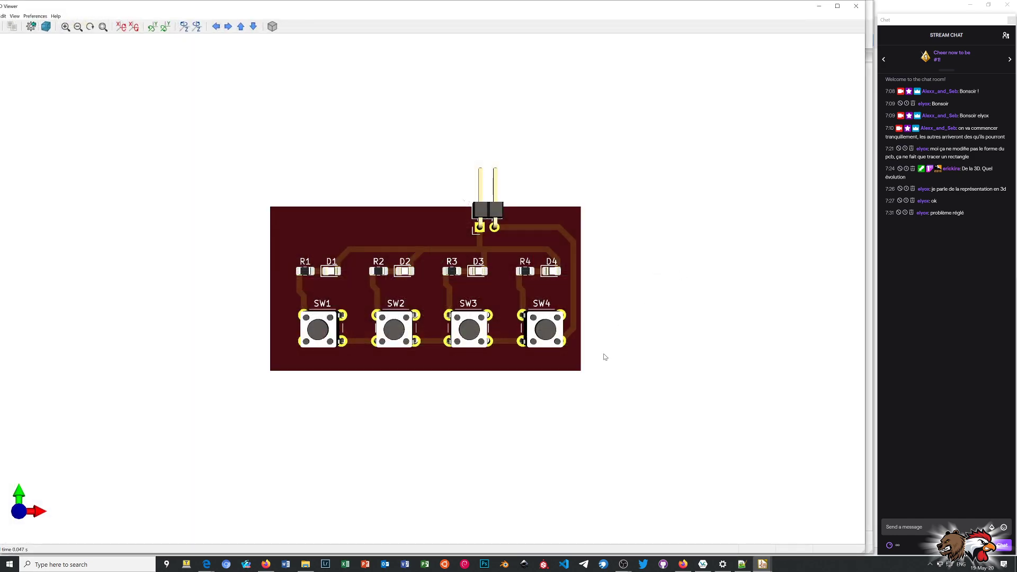
pyautogui.moveTo(556, 374); pyautogui.dragTo(518, 356)
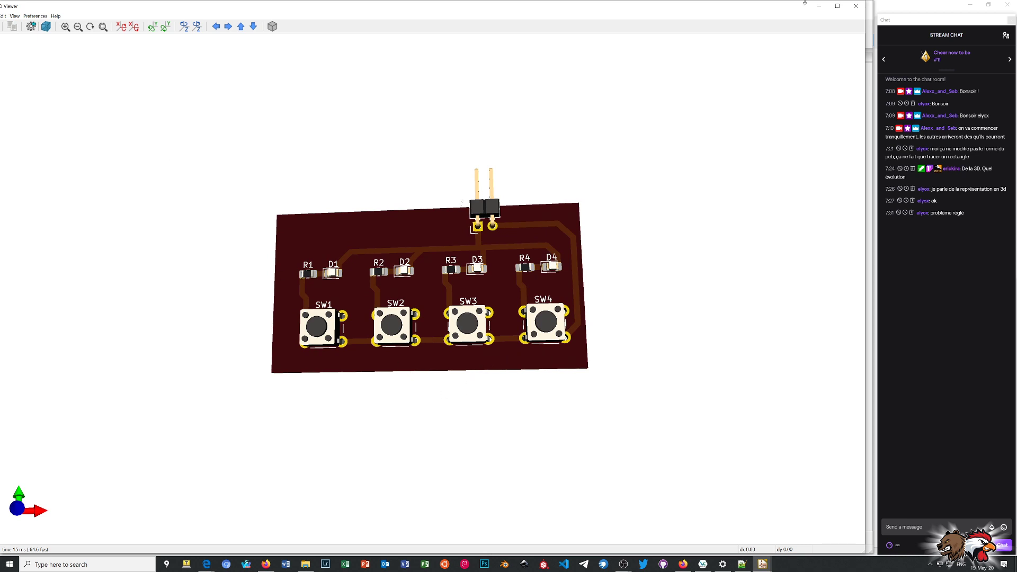
pyautogui.click(855, 6)
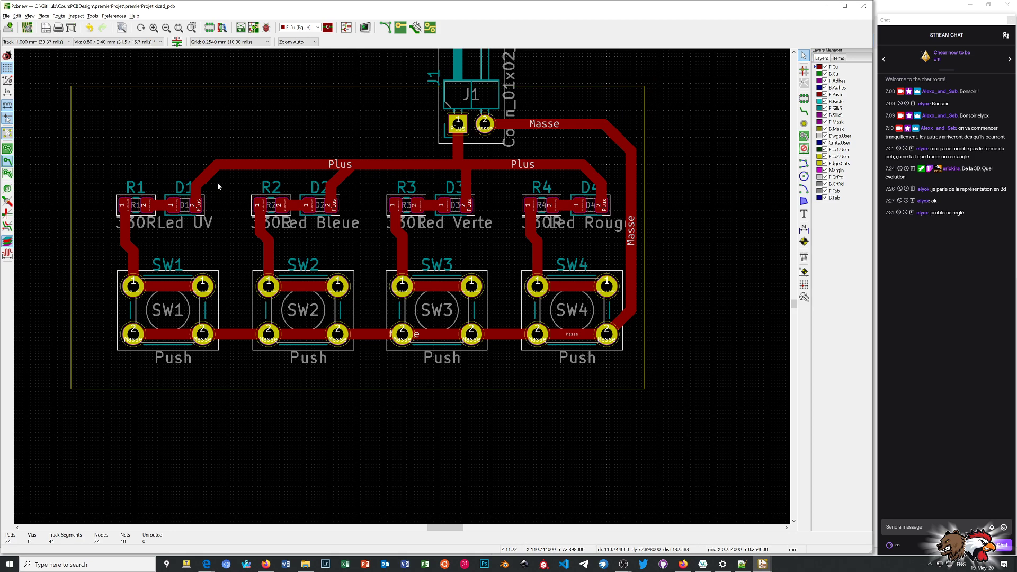
pyautogui.scroll(1, 217, 182)
pyautogui.scroll(1, 439, 311)
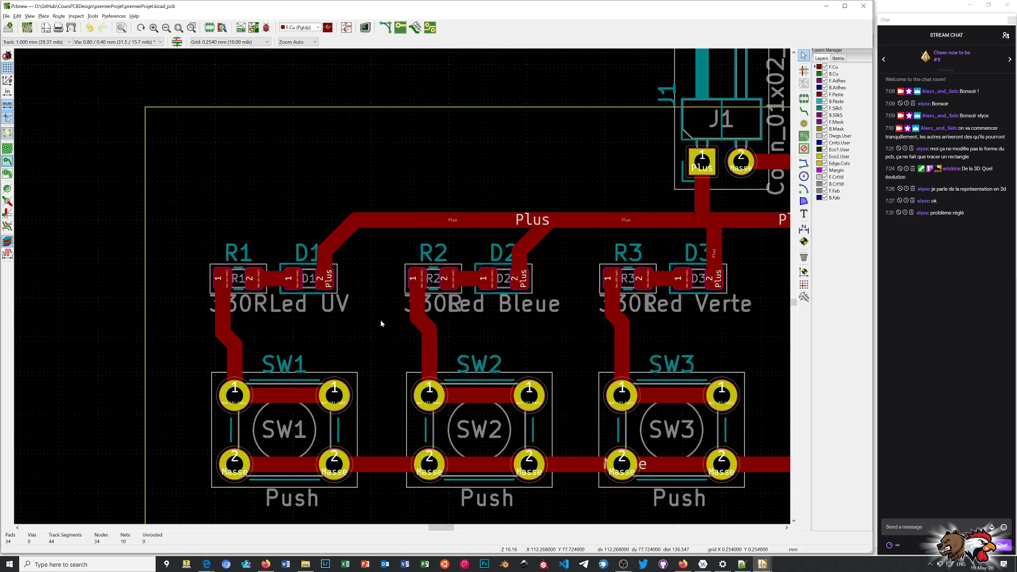
pyautogui.scroll(3, 381, 324)
pyautogui.scroll(-5, 402, 287)
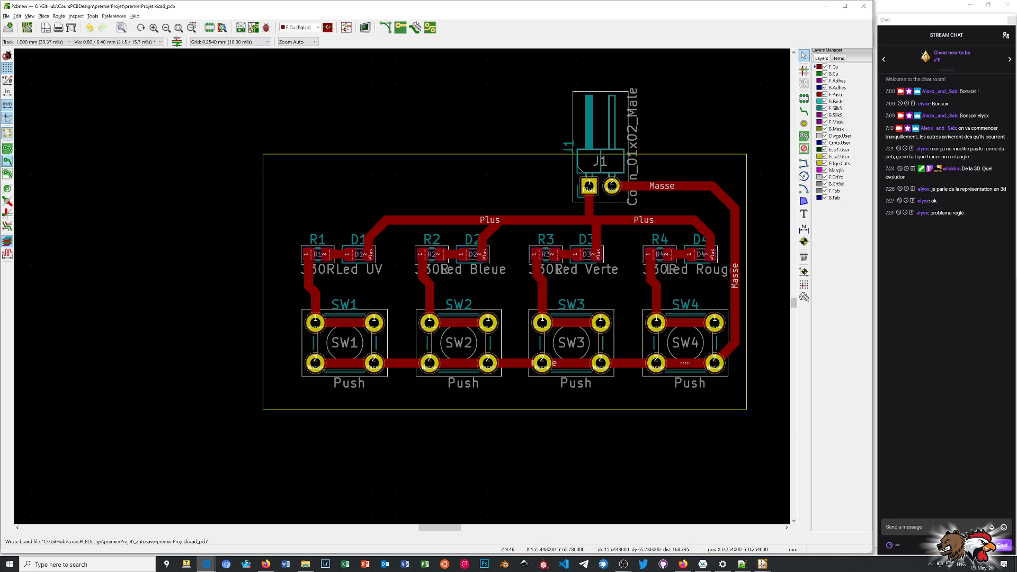
# Start a copper zone at the board outline's upper-left corner on F.Cu, assigned to /Masse and constrained to H, V and 45 degrees.
pyautogui.click(804, 137)
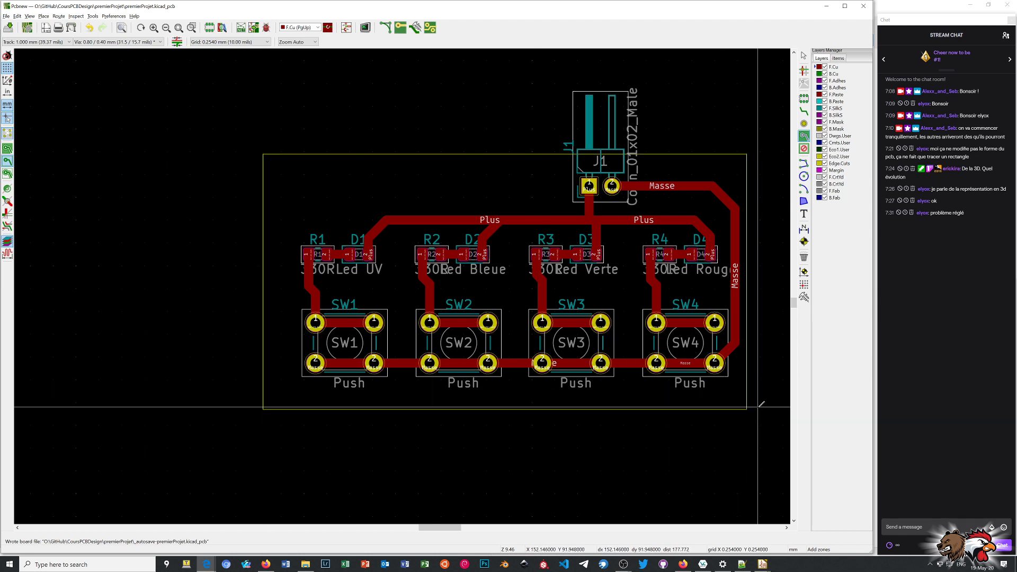
pyautogui.click(263, 155)
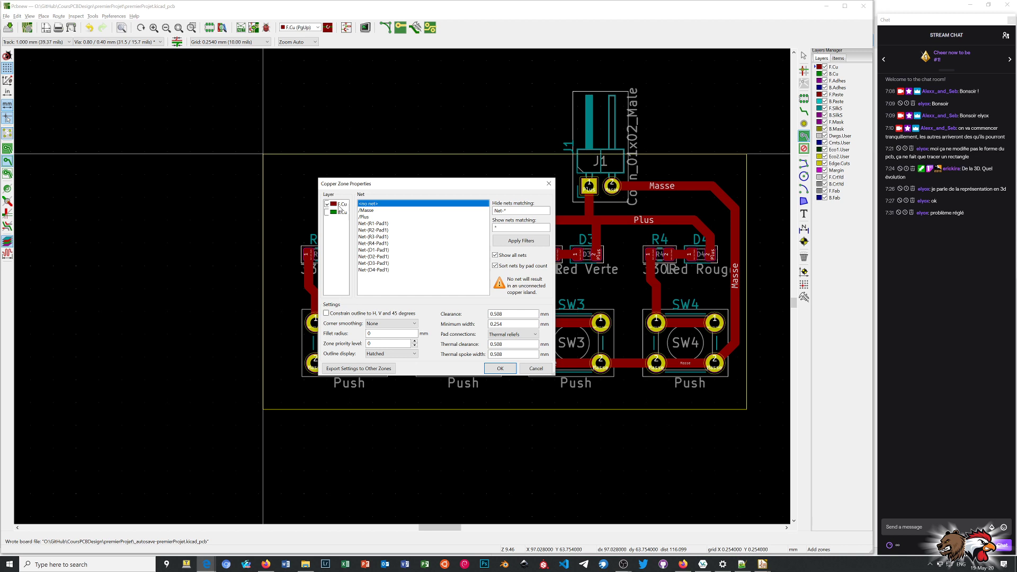
pyautogui.click(373, 210)
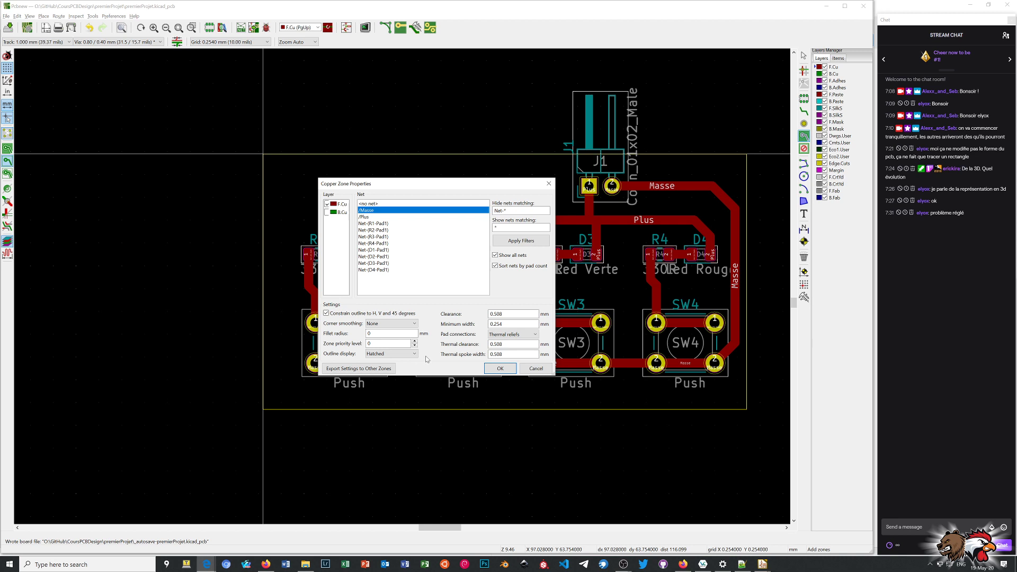
pyautogui.click(500, 369)
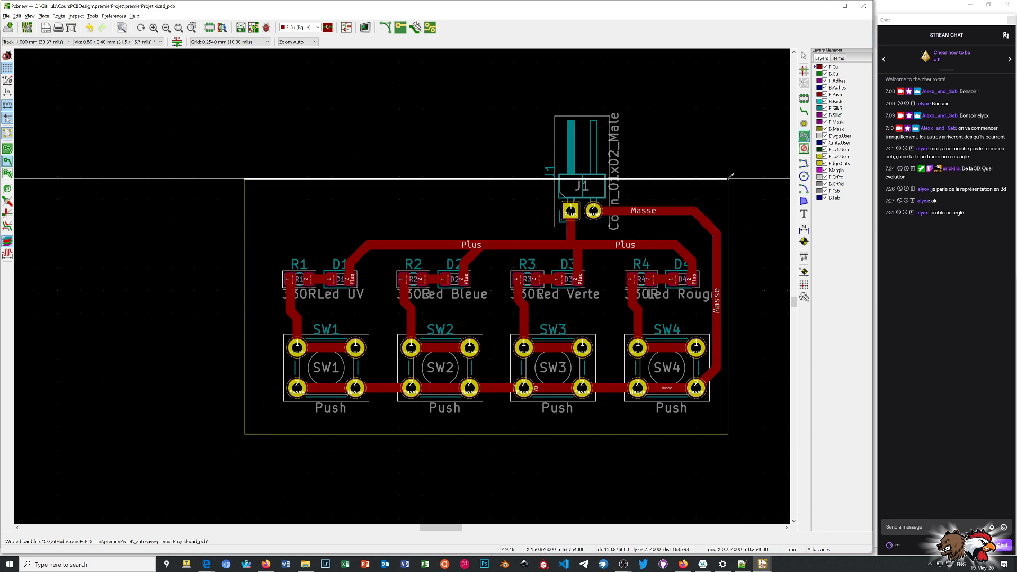
# Trace the Masse zone around the rectangular board outline, close it, and show the filled areas in zones.
pyautogui.click(728, 178)
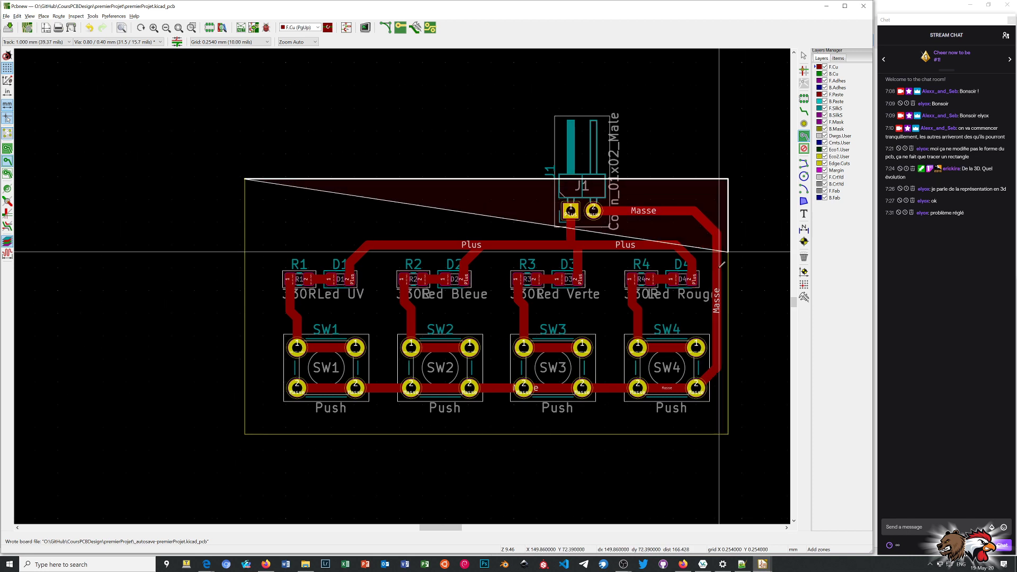
pyautogui.click(728, 434)
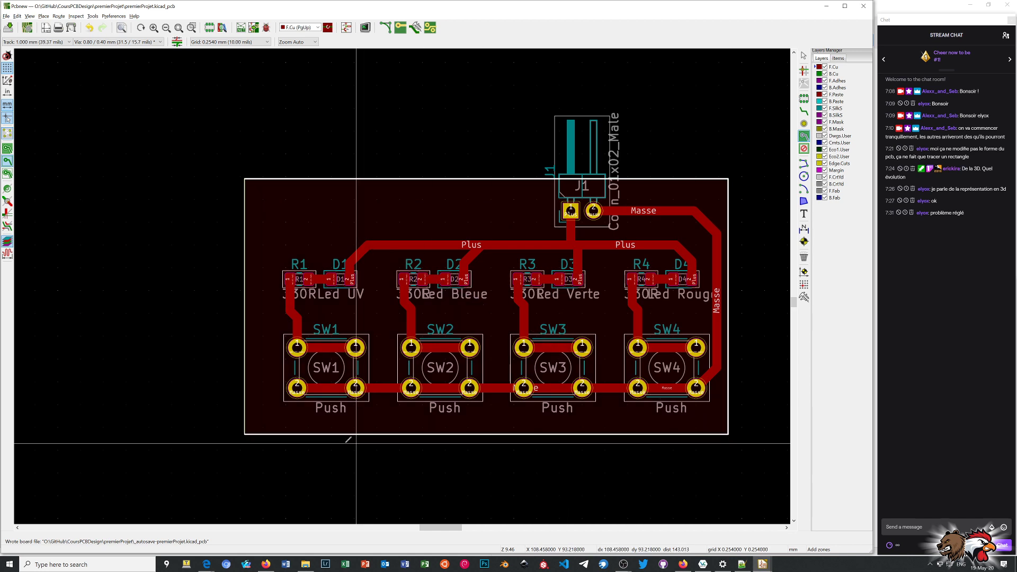
pyautogui.doubleClick(244, 434)
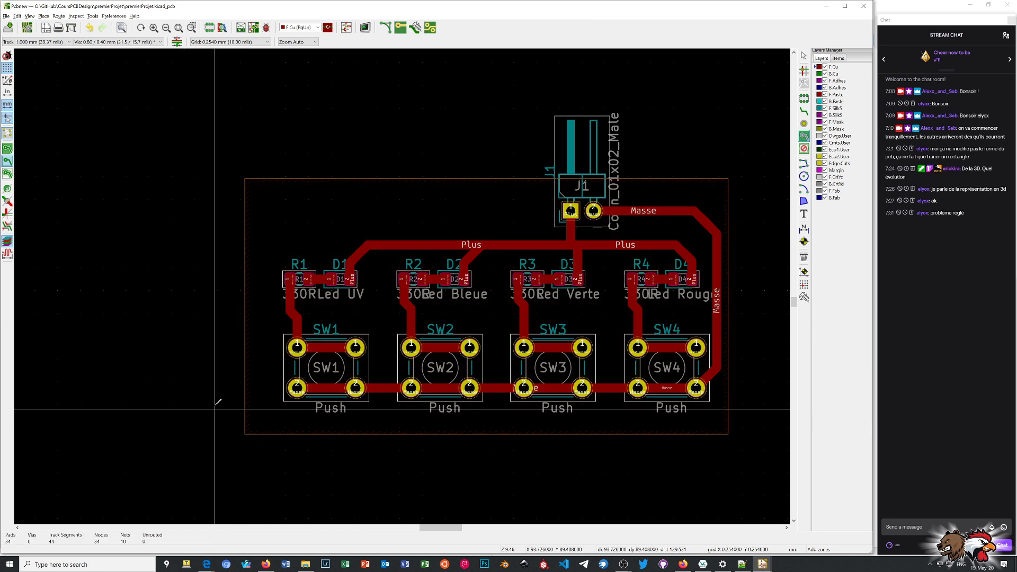
pyautogui.rightClick(192, 310)
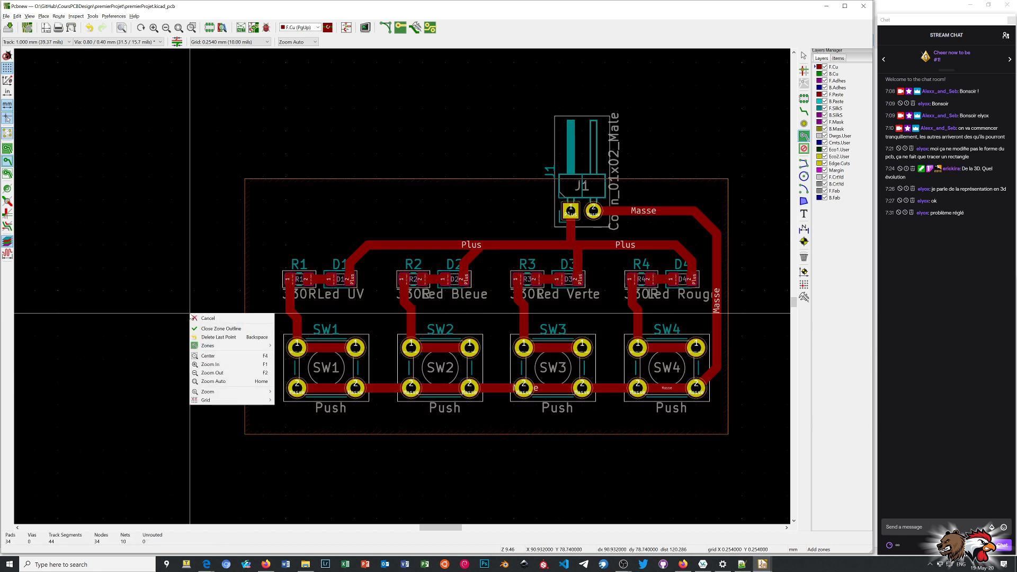
pyautogui.click(220, 318)
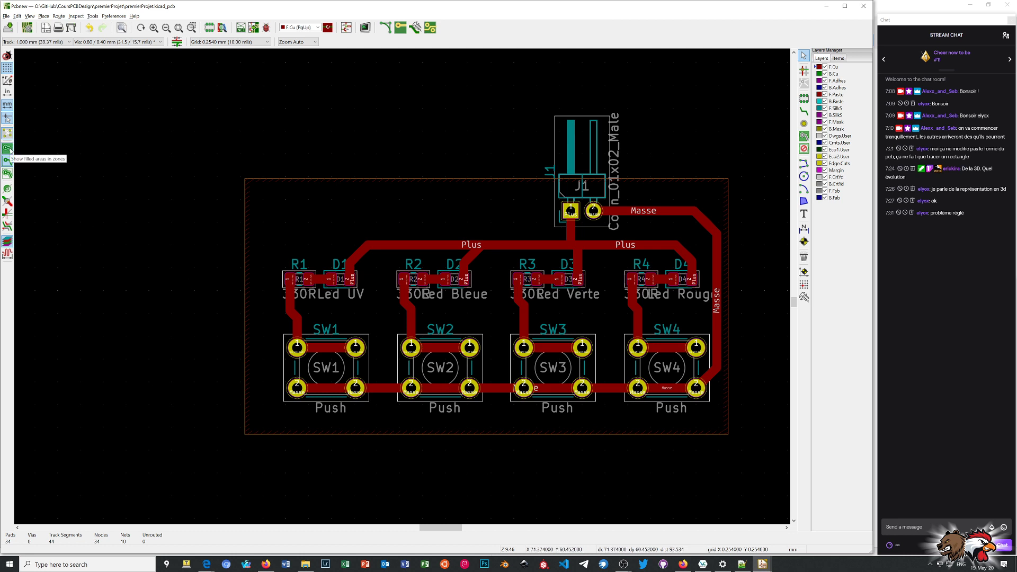
pyautogui.click(8, 149)
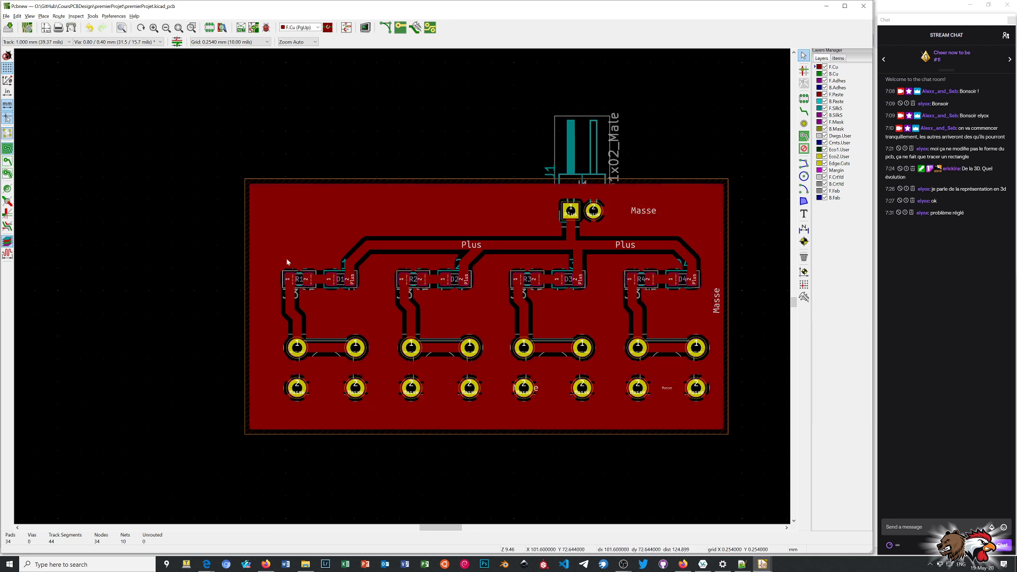
# Examine the copper fill's clearance around the tracks and components and its thermal connections to the Masse pads.
pyautogui.scroll(1, 528, 331)
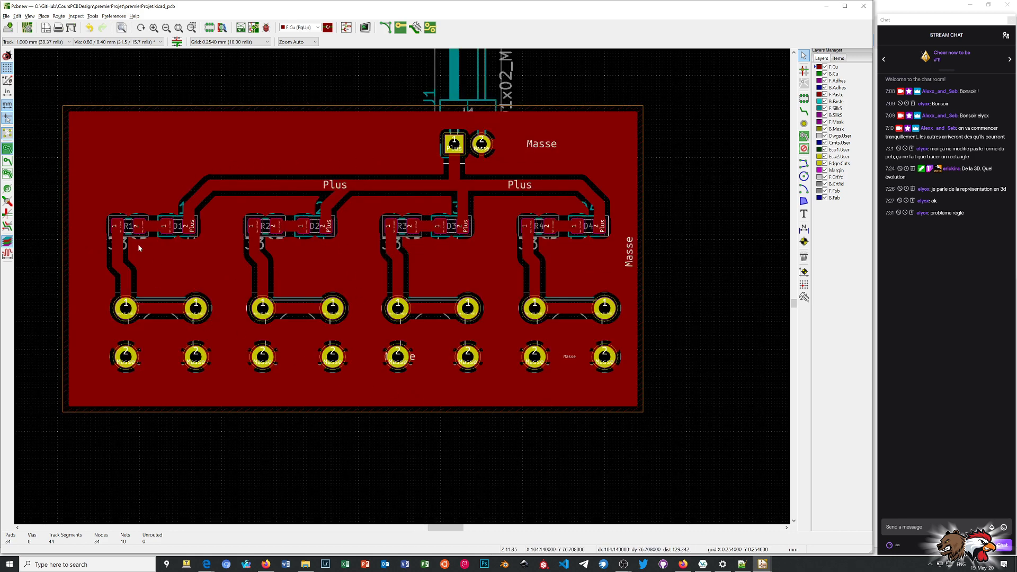
pyautogui.scroll(5, 142, 249)
pyautogui.scroll(4, 403, 289)
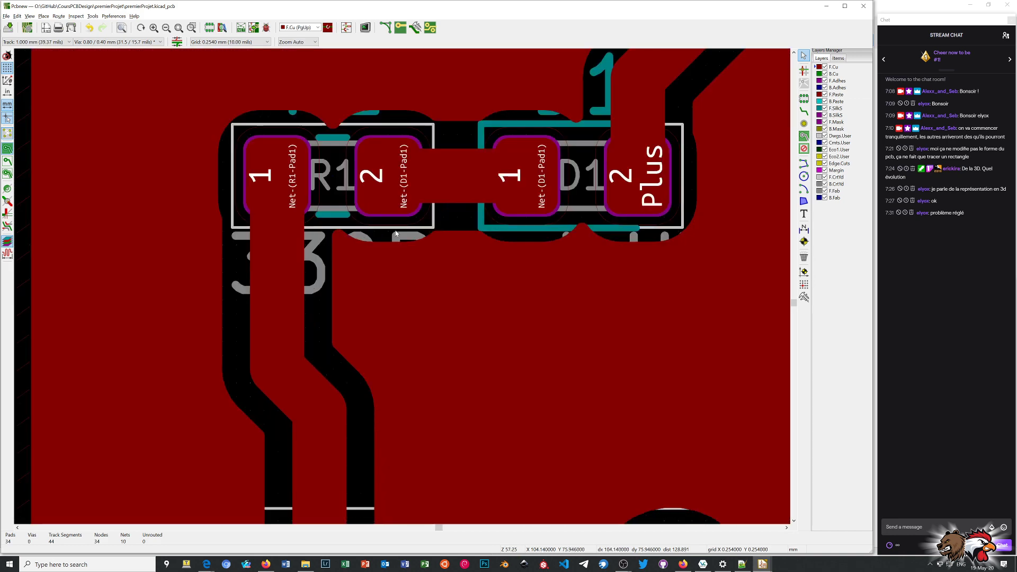
pyautogui.scroll(-5, 402, 289)
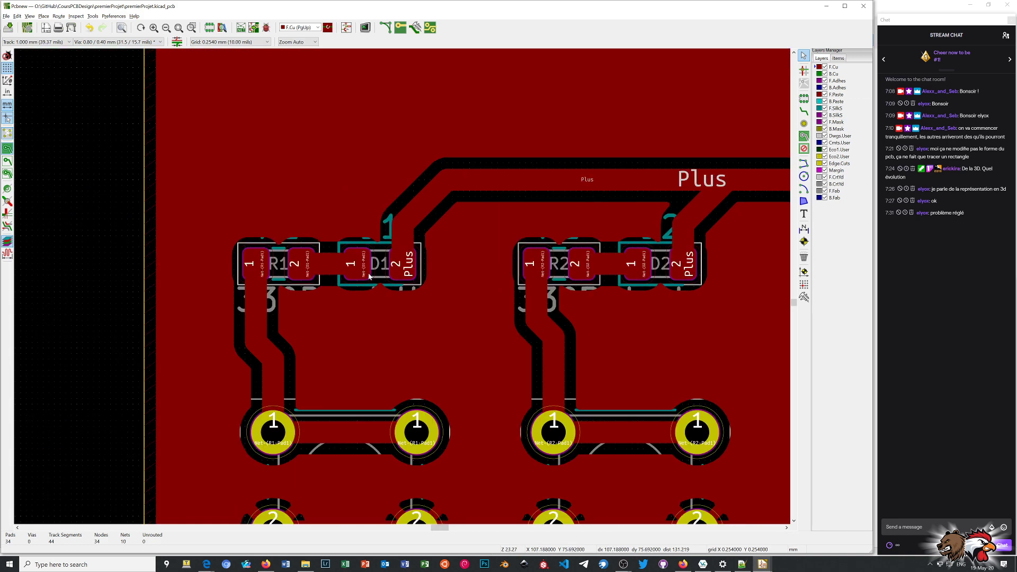
pyautogui.scroll(-1, 402, 289)
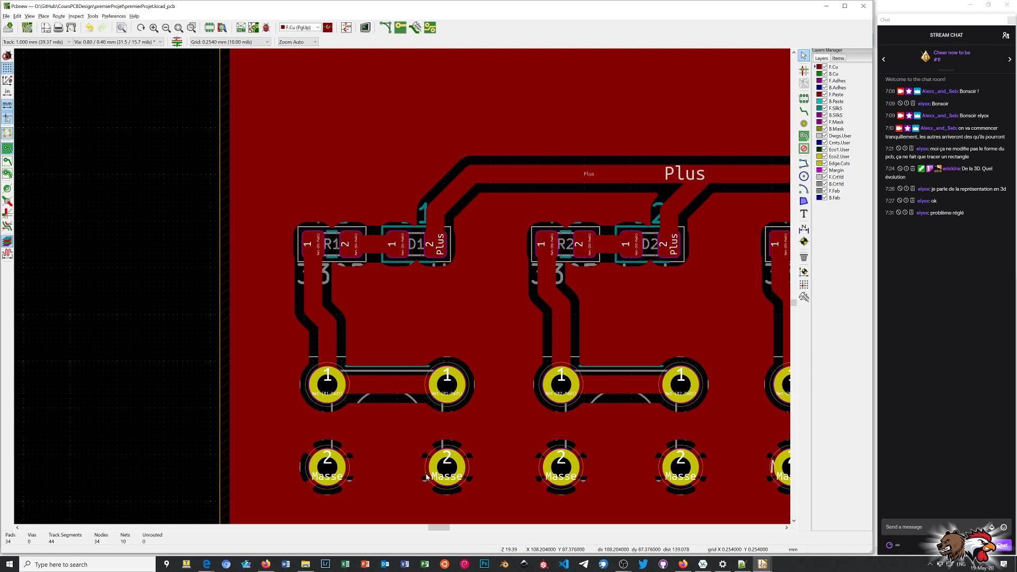
pyautogui.scroll(-2, 440, 480)
pyautogui.scroll(4, 405, 290)
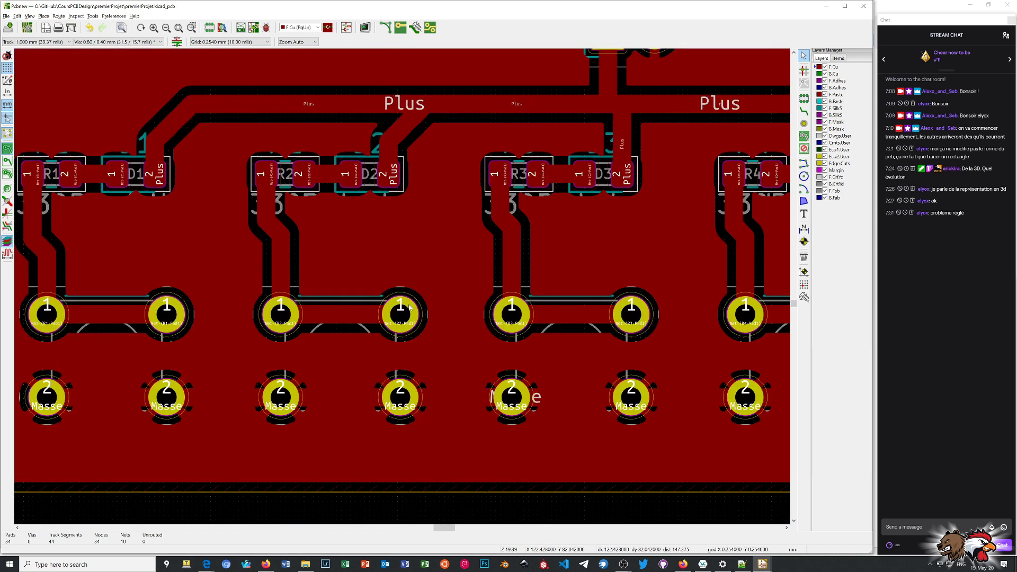
pyautogui.scroll(-4, 544, 399)
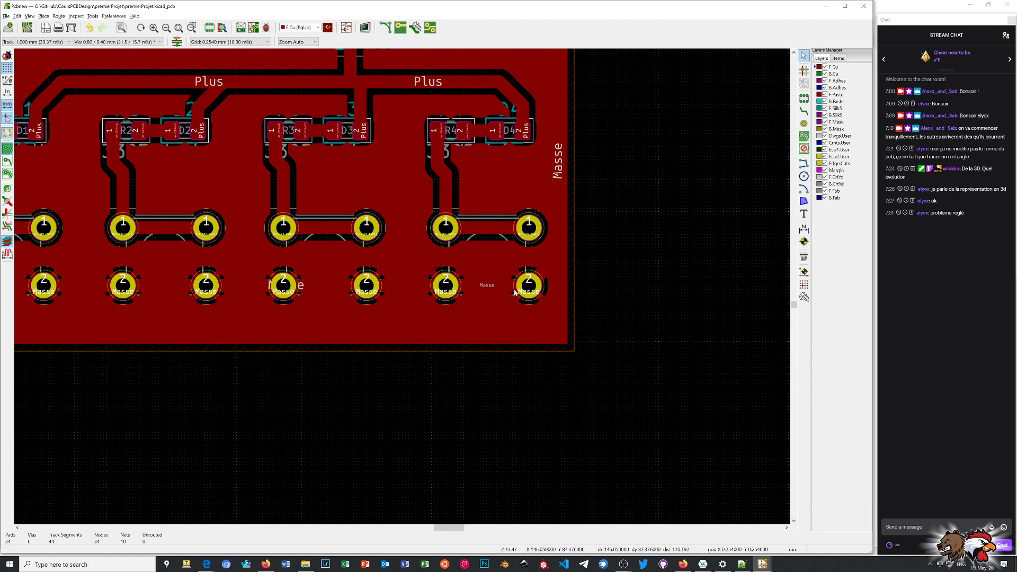
pyautogui.scroll(3, 403, 290)
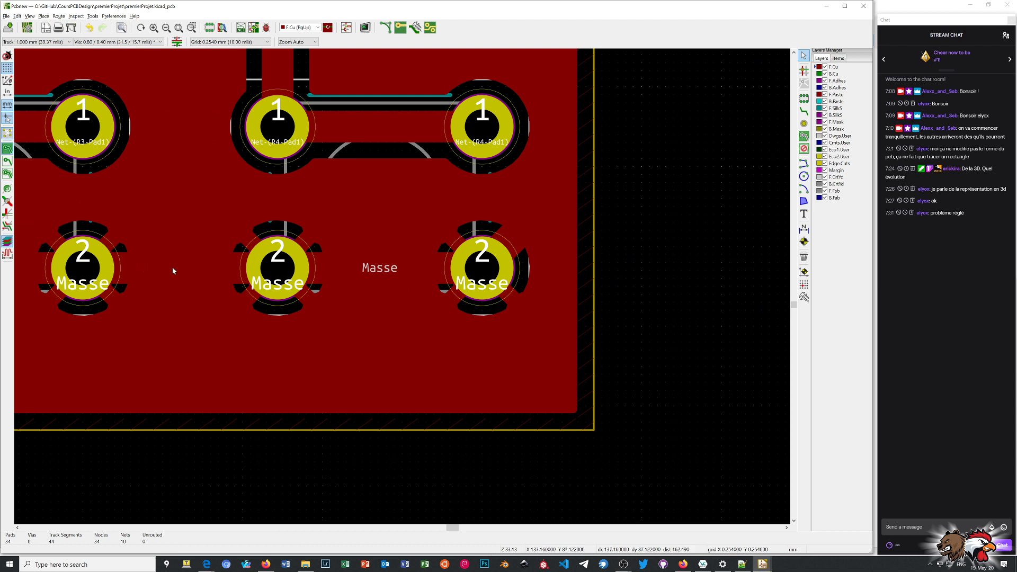
# Delete the overlapping 0.400 mm and 1.000 mm Masse tracks running along the switches' number 2 pads to SW4.
pyautogui.click(369, 272)
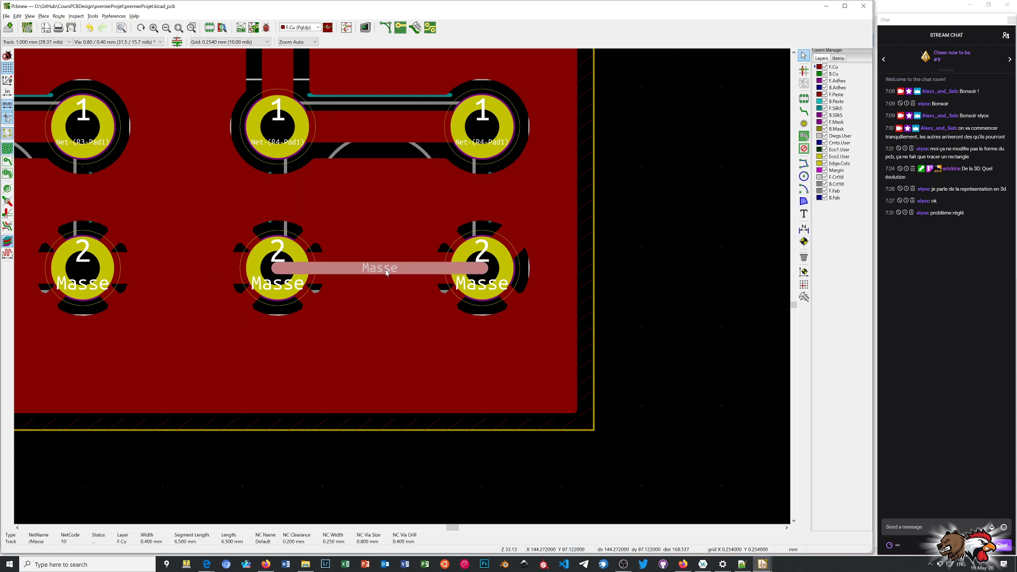
pyautogui.click(360, 257)
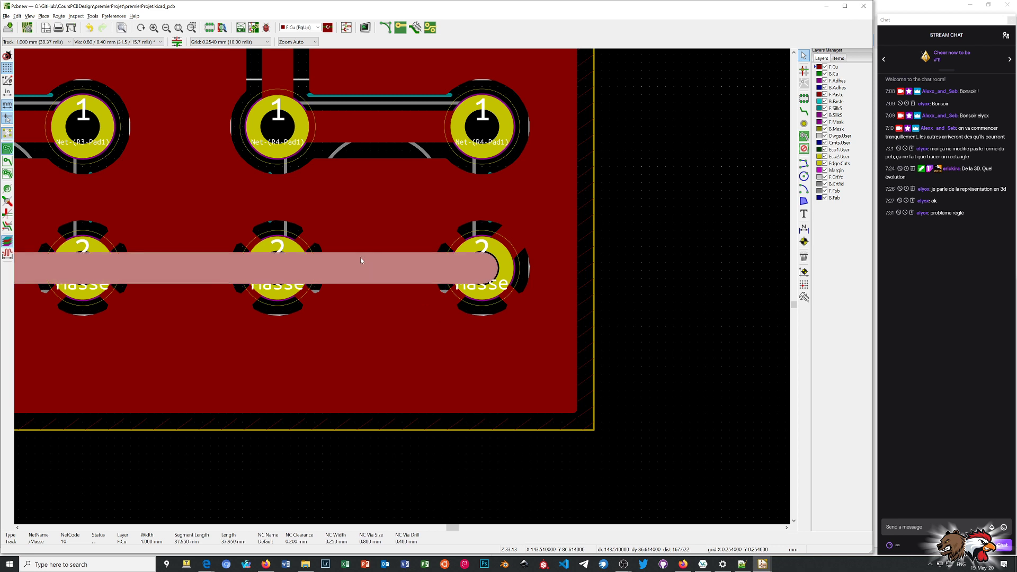
pyautogui.click(379, 286)
pyautogui.click(350, 285)
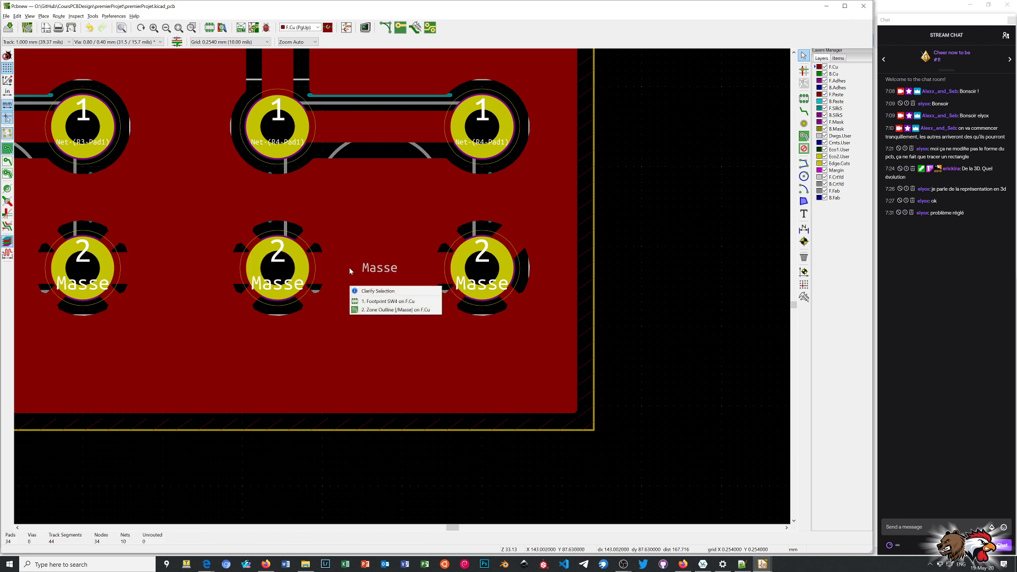
pyautogui.click(349, 270)
pyautogui.click(351, 268)
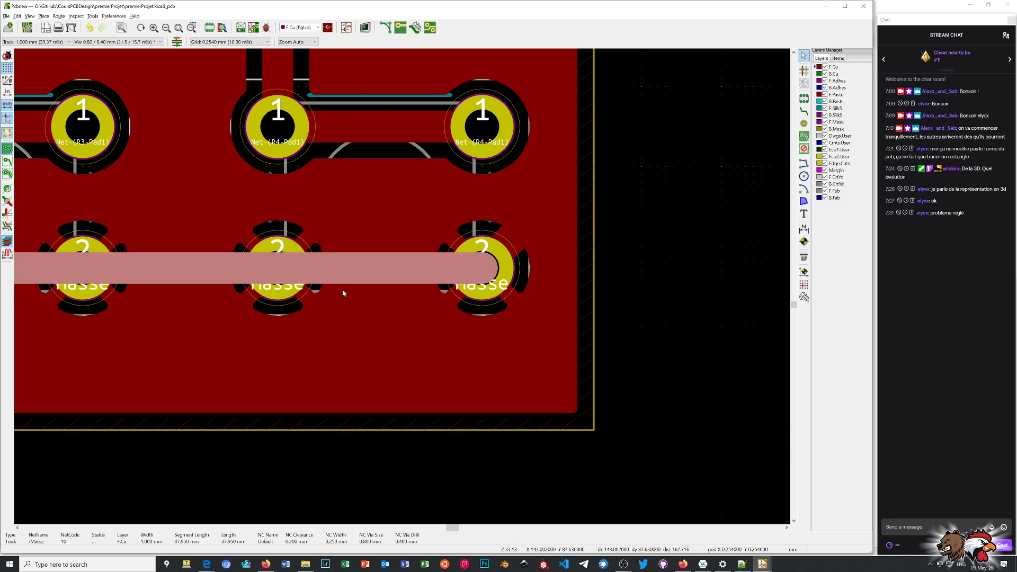
pyautogui.click(342, 290)
pyautogui.click(336, 247)
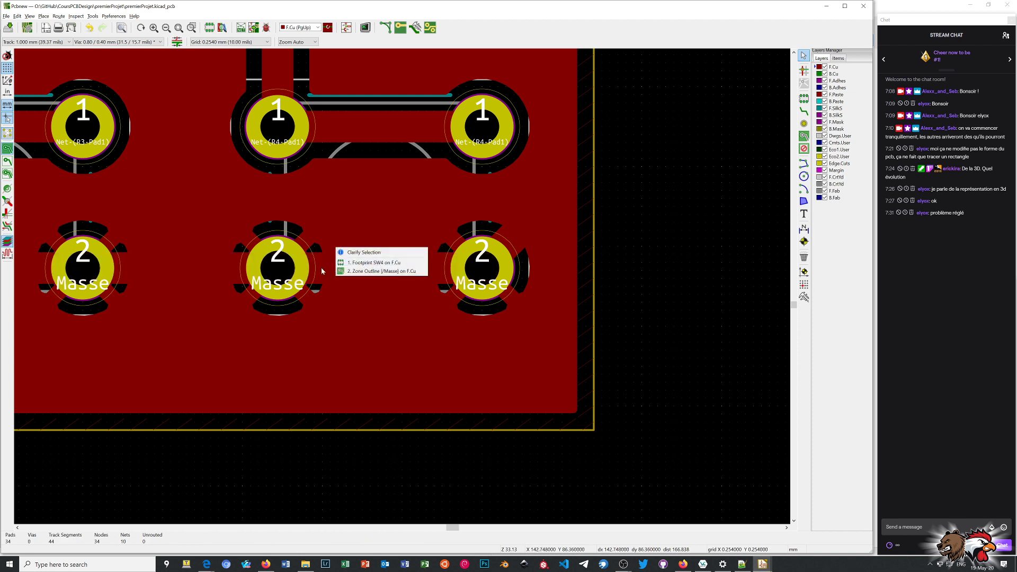
pyautogui.click(323, 266)
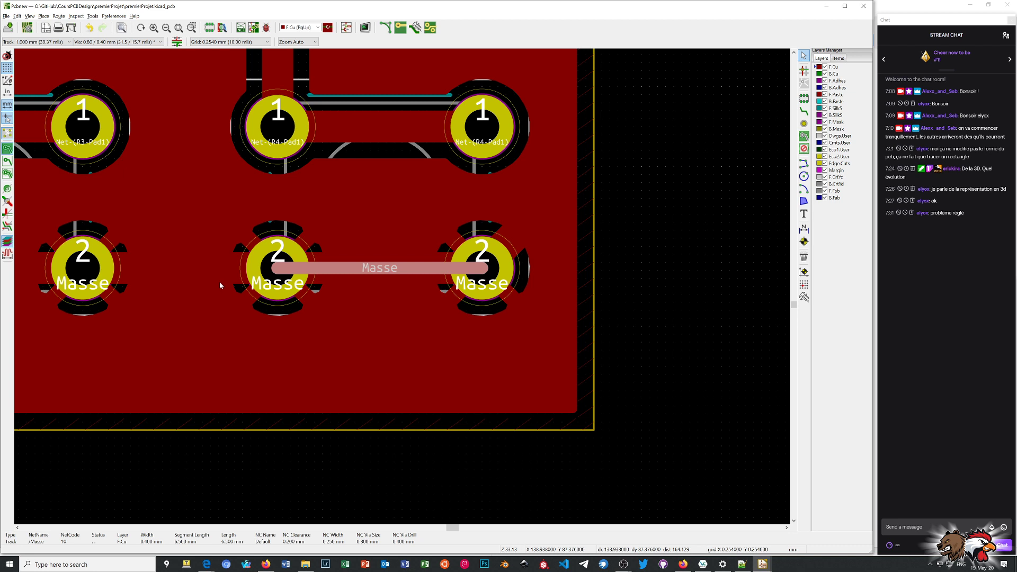
pyautogui.click(315, 259)
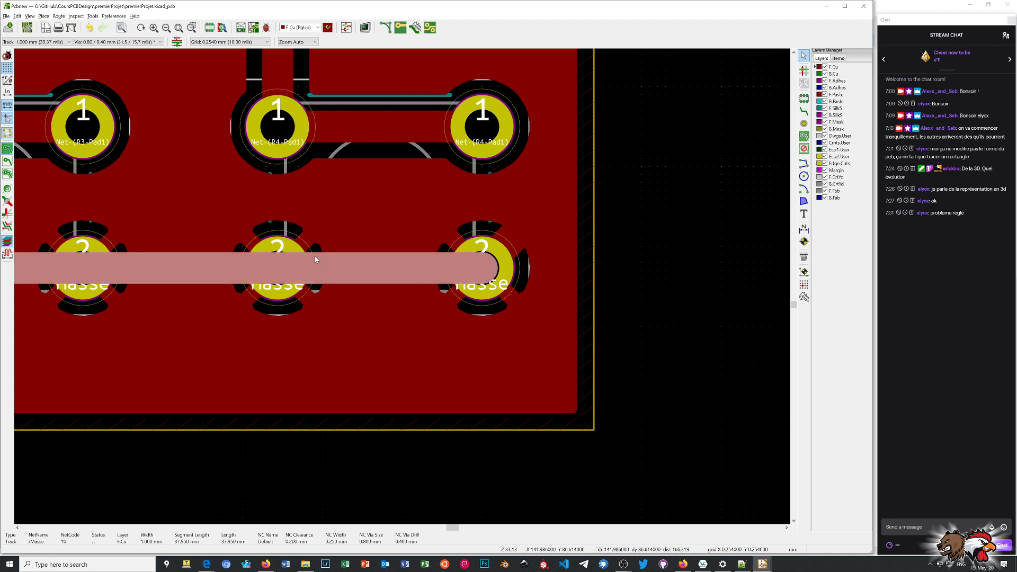
pyautogui.press('Delete')
# Hide the zone's filled areas and delete the Masse track between SW1's two number 2 pads.
pyautogui.scroll(-3, 393, 289)
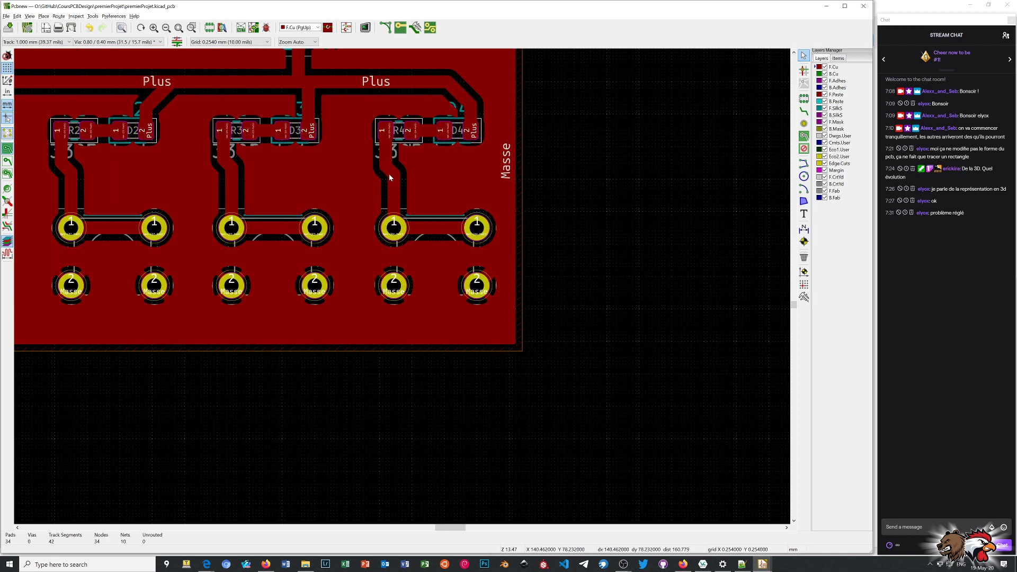
pyautogui.scroll(-3, 389, 174)
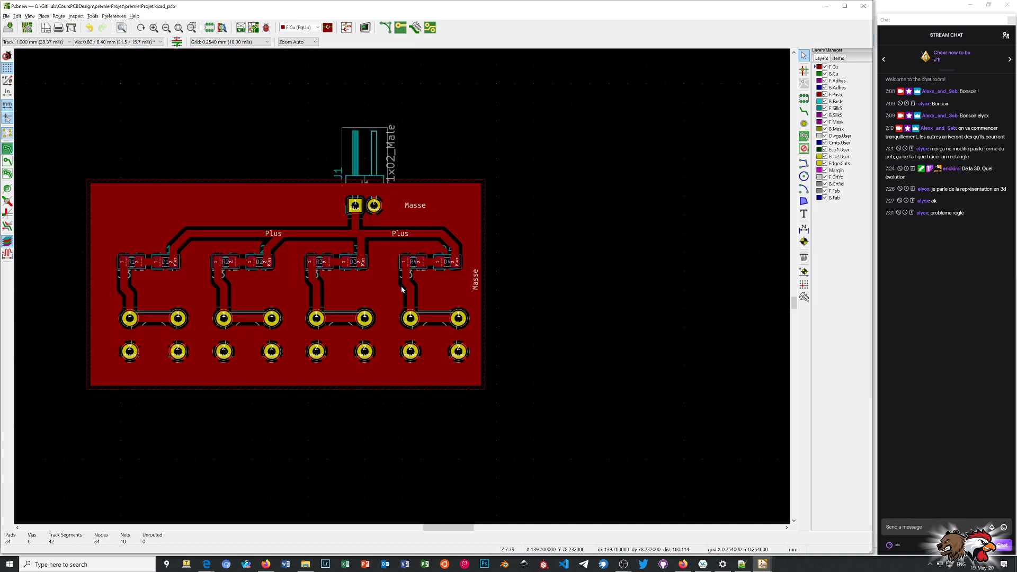
pyautogui.scroll(-1, 241, 294)
pyautogui.scroll(1, 439, 284)
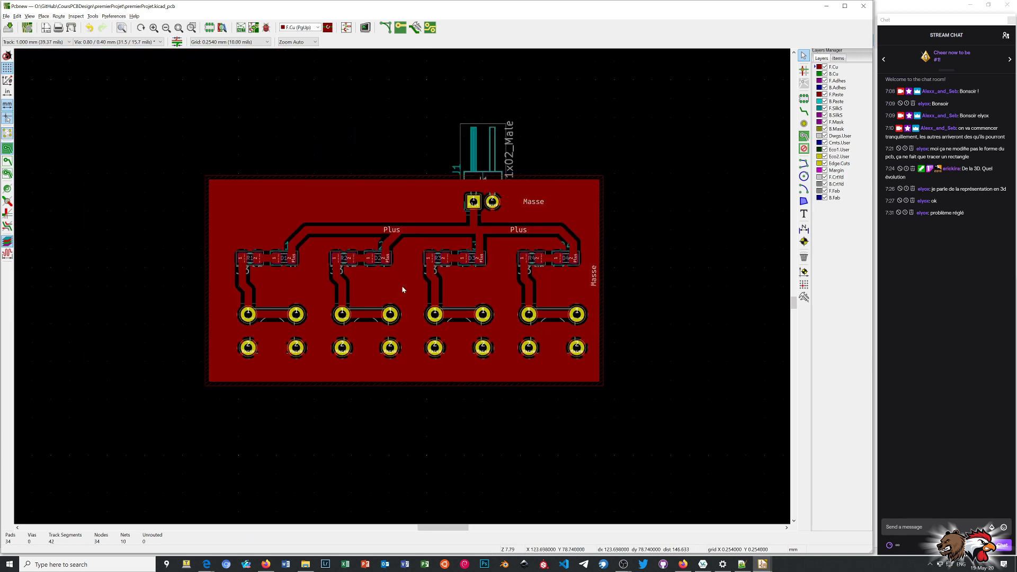
pyautogui.scroll(2, 402, 289)
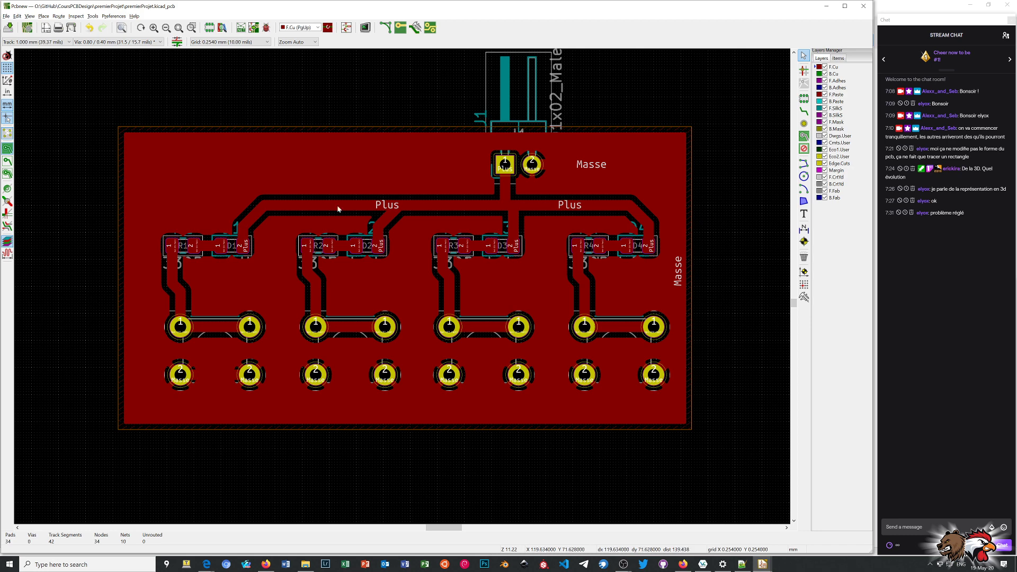
pyautogui.click(8, 162)
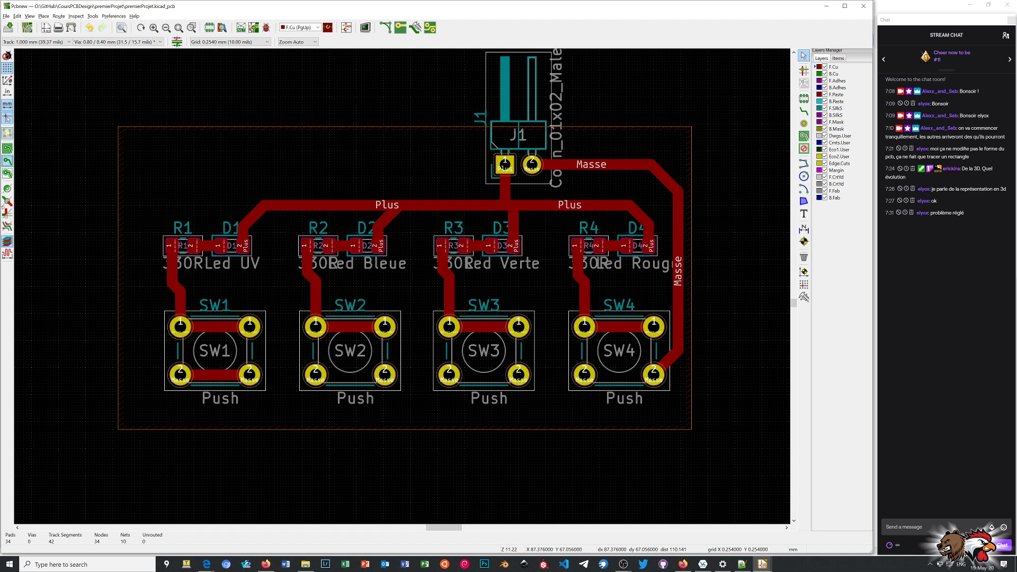
pyautogui.click(208, 371)
pyautogui.press('Delete')
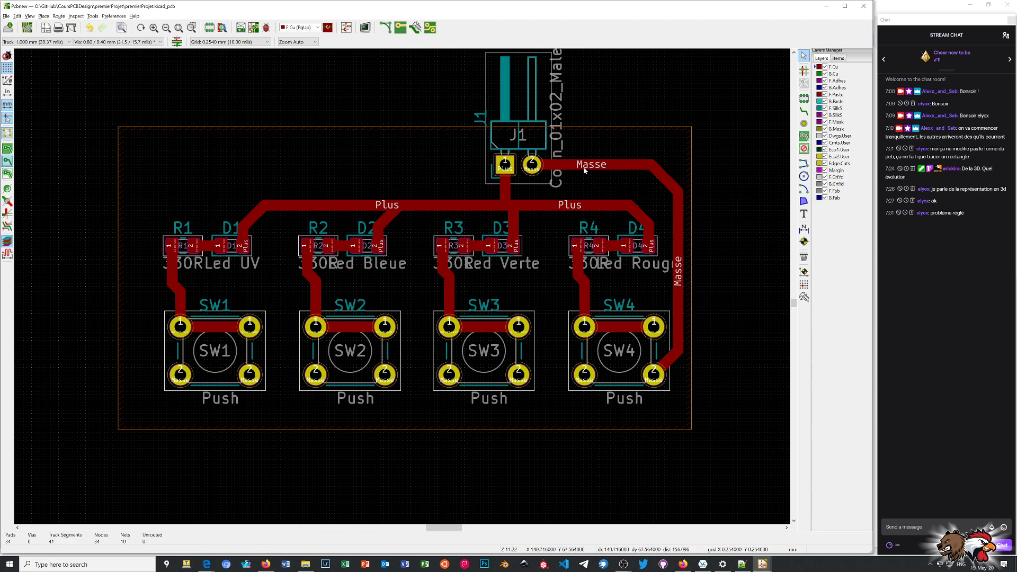
# Delete all four segments of the Masse track running from J1 pad 2 to SW4 pad 2.
pyautogui.click(585, 167)
pyautogui.press('Delete')
pyautogui.click(664, 178)
pyautogui.press('Delete')
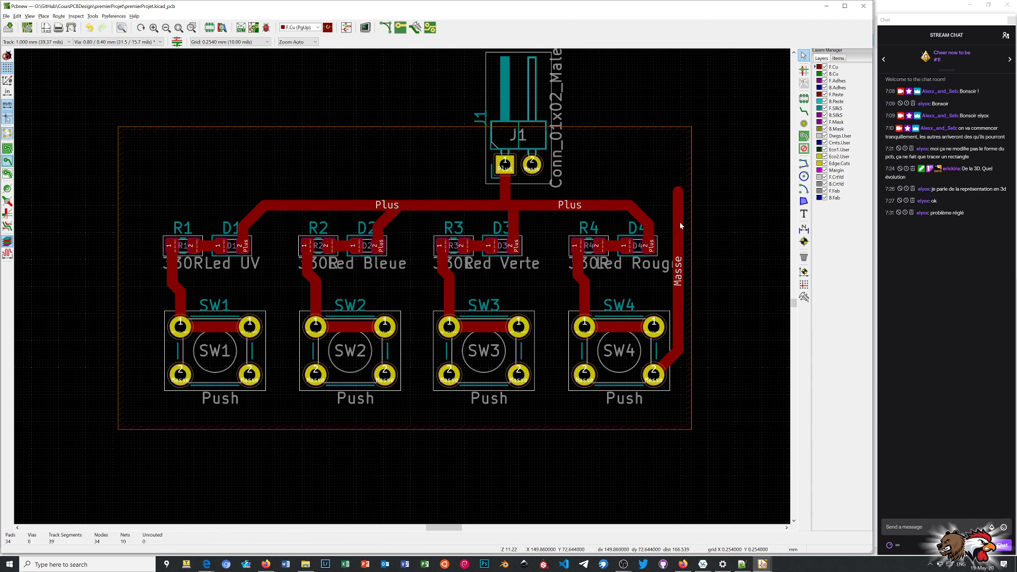
pyautogui.click(676, 253)
pyautogui.press('Delete')
pyautogui.click(669, 360)
pyautogui.press('Delete')
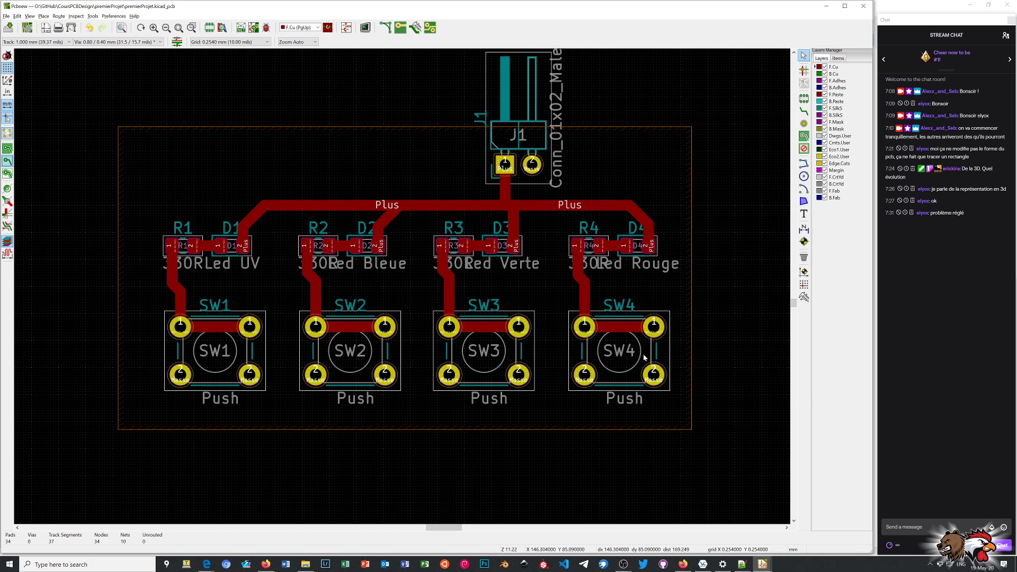
# Delete the 1.000 mm Plus track segment running between D1 and J1, and show and refill the copper zone.
pyautogui.click(340, 206)
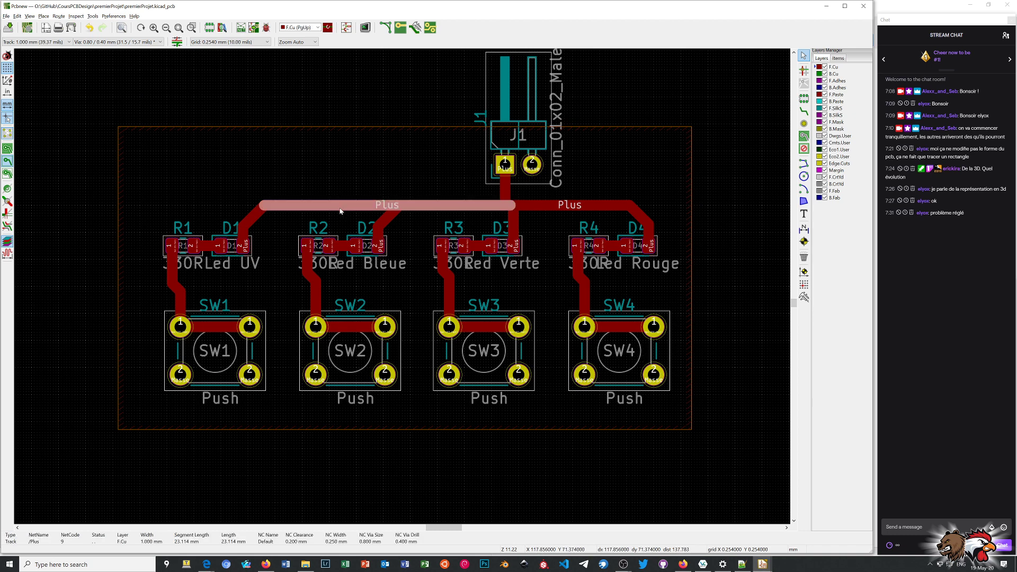
pyautogui.press('Delete')
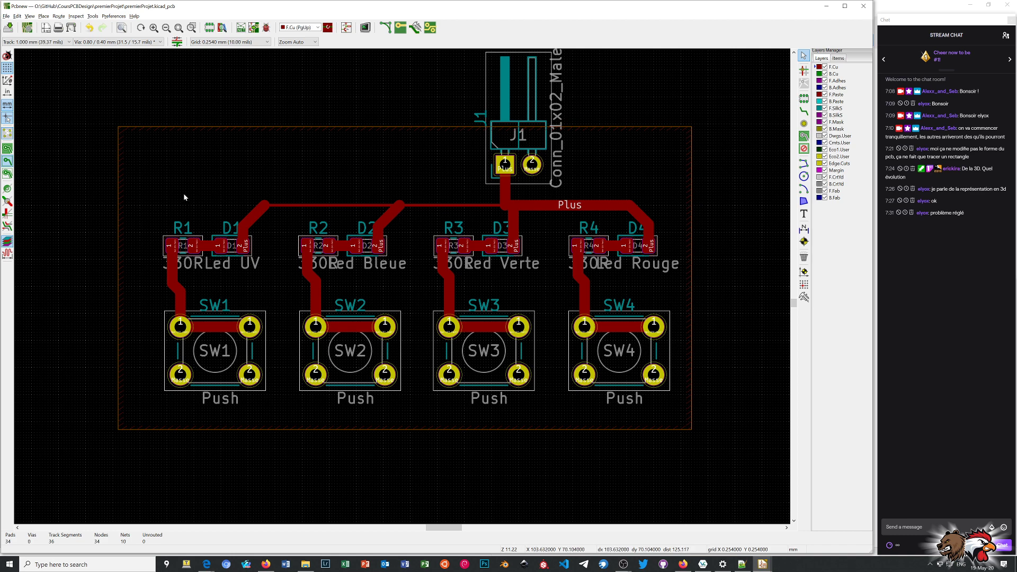
pyautogui.click(8, 150)
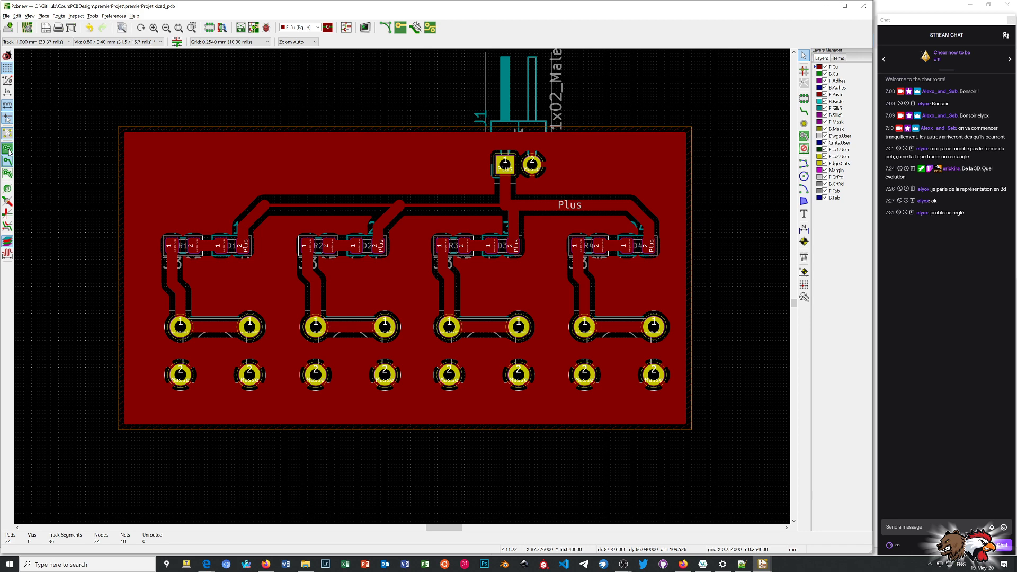
pyautogui.press('b')
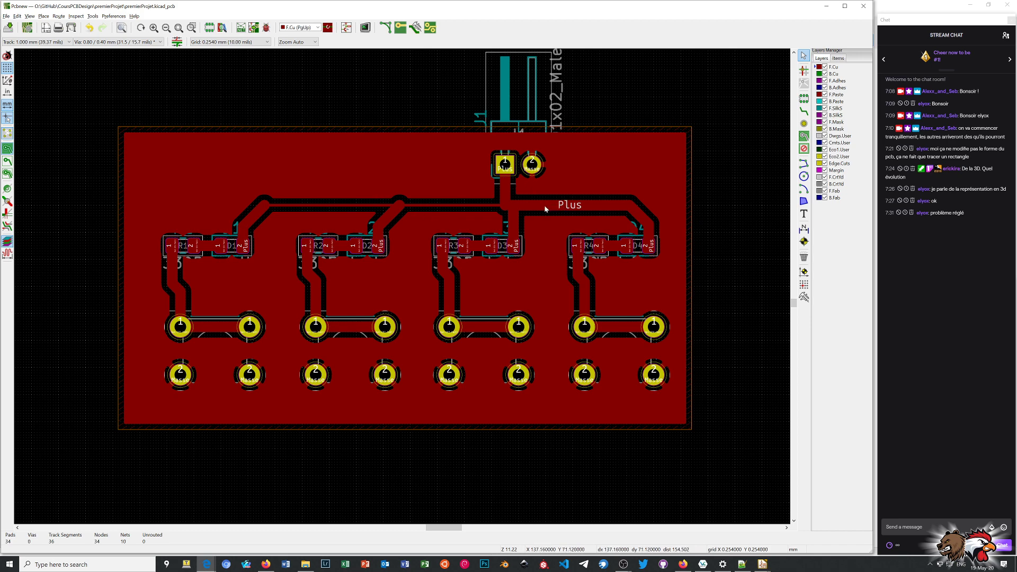
# Set the Masse copper zone's minimum width, clearance and thermal clearance to 0.2 mm.
pyautogui.scroll(4, 247, 211)
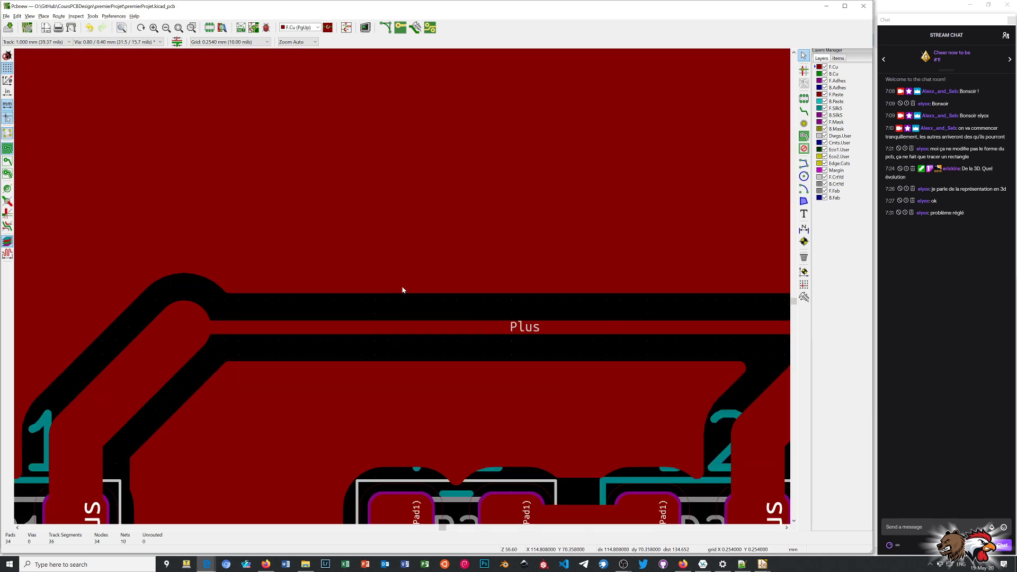
pyautogui.scroll(-3, 403, 287)
pyautogui.scroll(3, 402, 289)
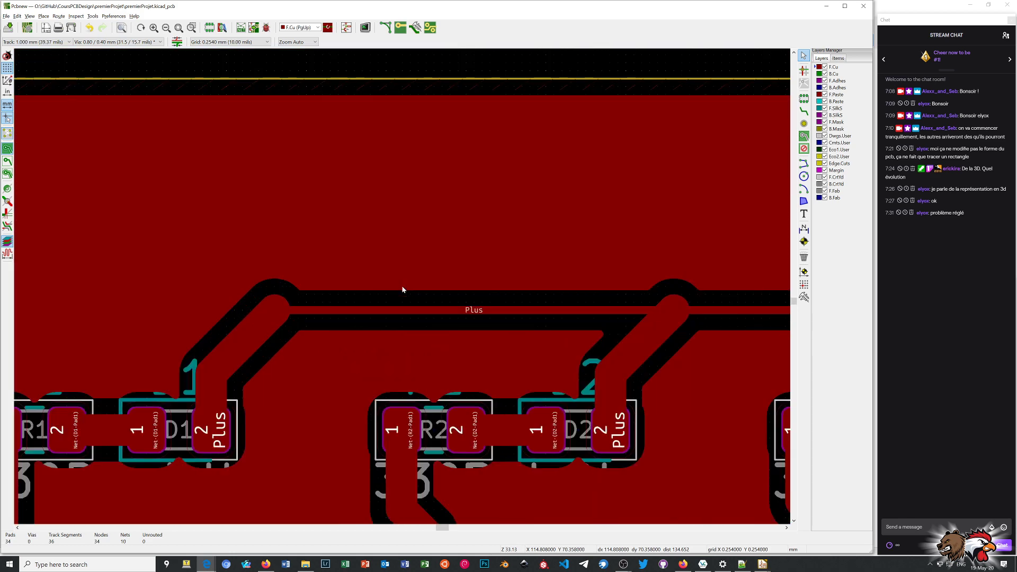
pyautogui.scroll(-3, 402, 289)
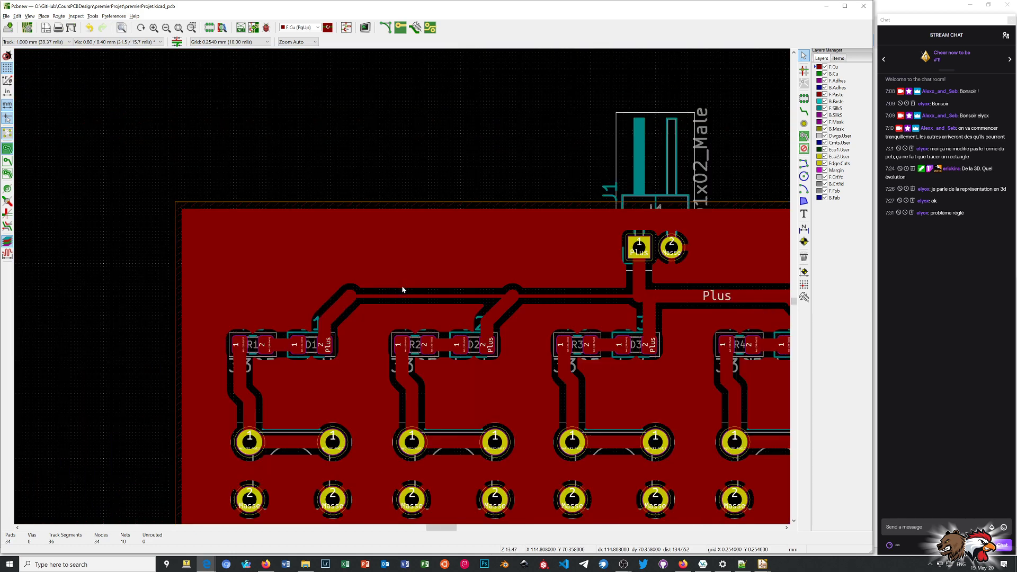
pyautogui.scroll(1, 508, 292)
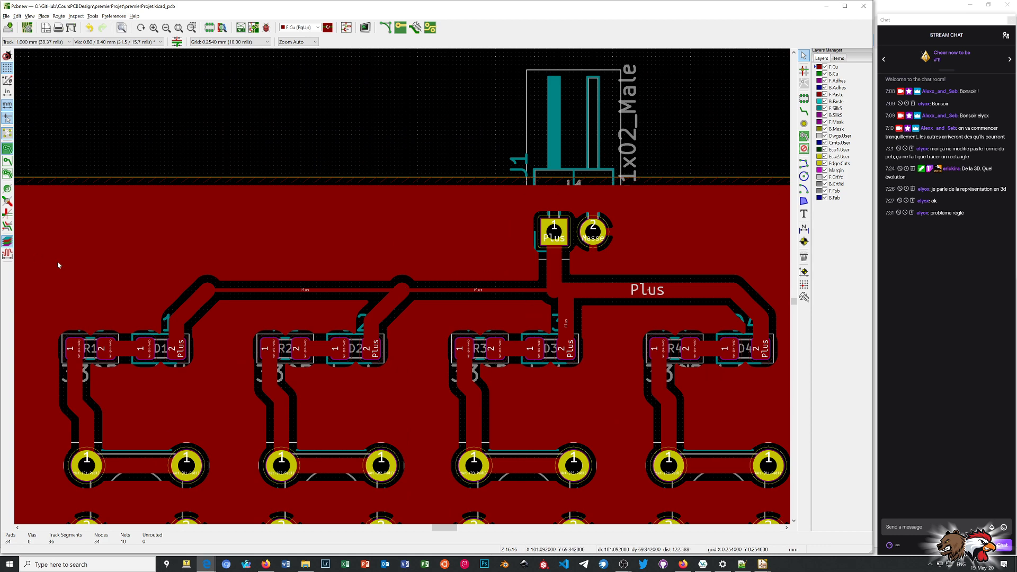
pyautogui.scroll(1, 248, 294)
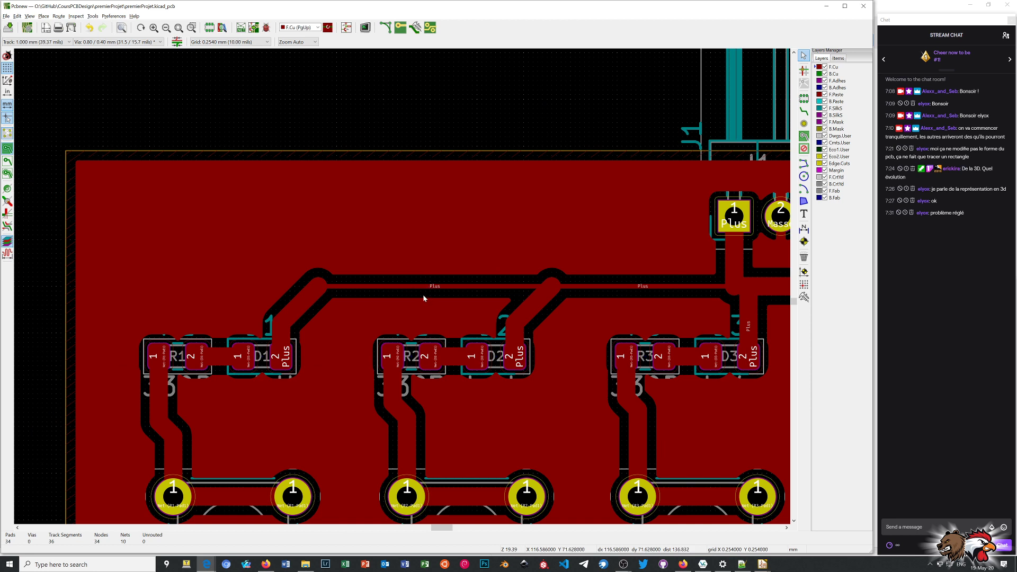
pyautogui.doubleClick(281, 170)
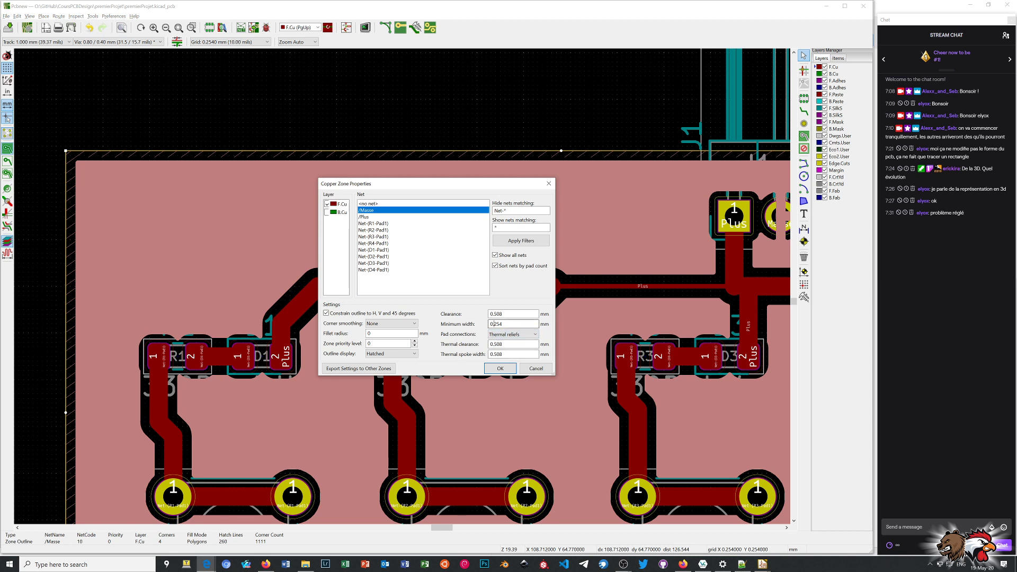
pyautogui.moveTo(492, 324); pyautogui.dragTo(571, 328)
pyautogui.write('2')
pyautogui.moveTo(494, 314); pyautogui.dragTo(546, 315)
pyautogui.write('2')
pyautogui.moveTo(494, 344); pyautogui.dragTo(535, 346)
pyautogui.write('2')
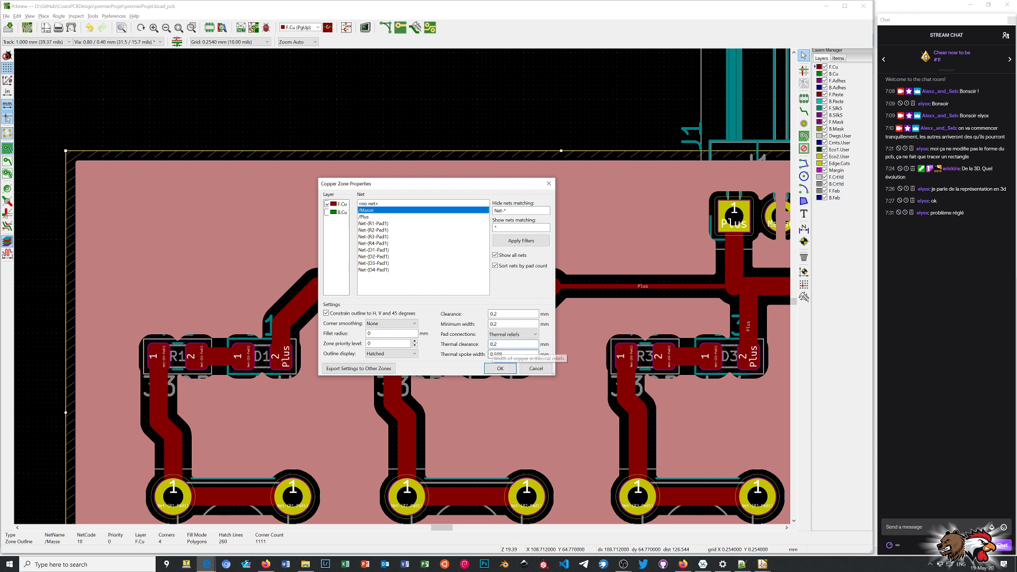
# Set the zone's thermal spoke width to 0.2 mm and try to apply the settings.
pyautogui.doubleClick(494, 354)
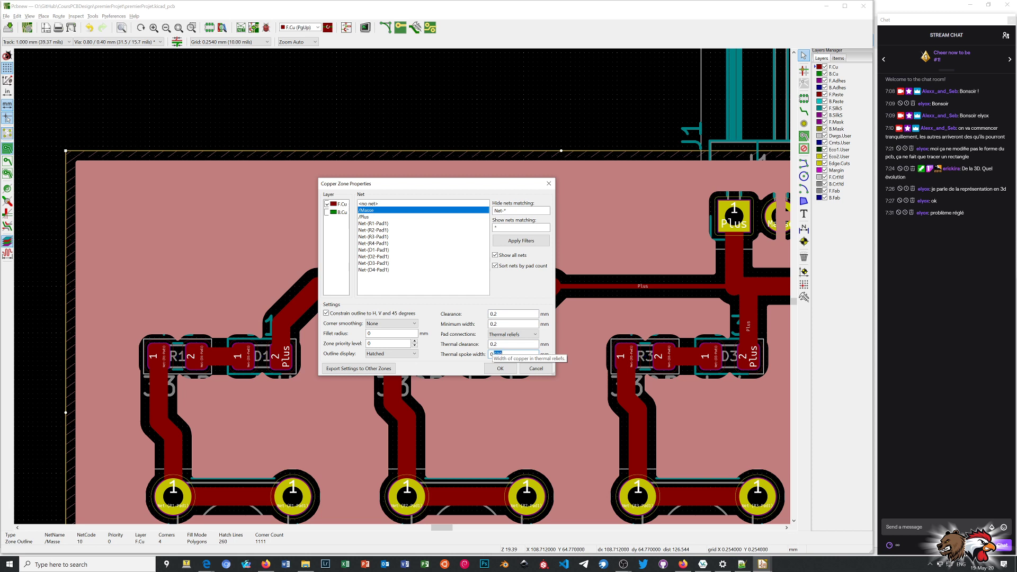
pyautogui.write('0.2')
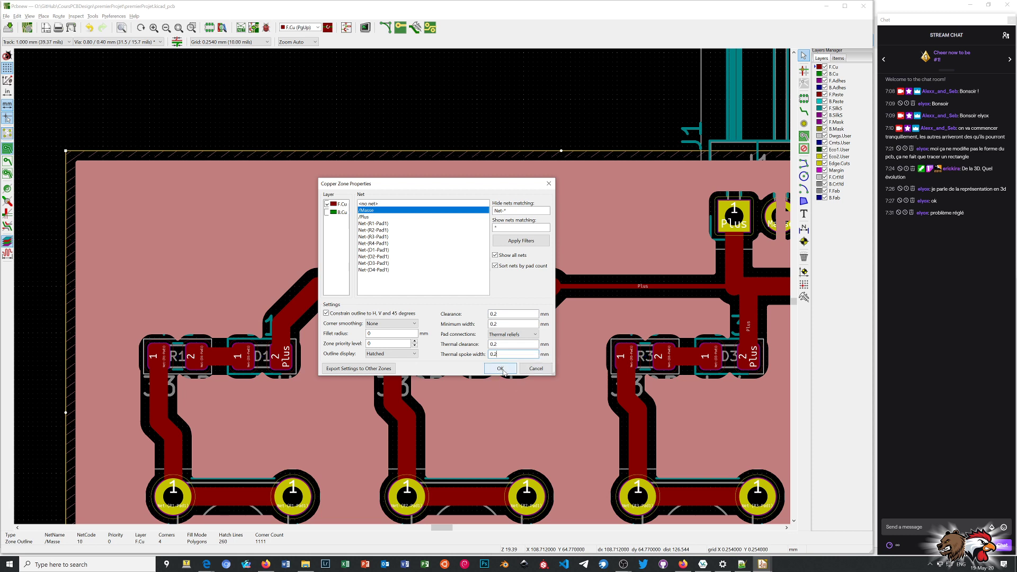
pyautogui.click(501, 369)
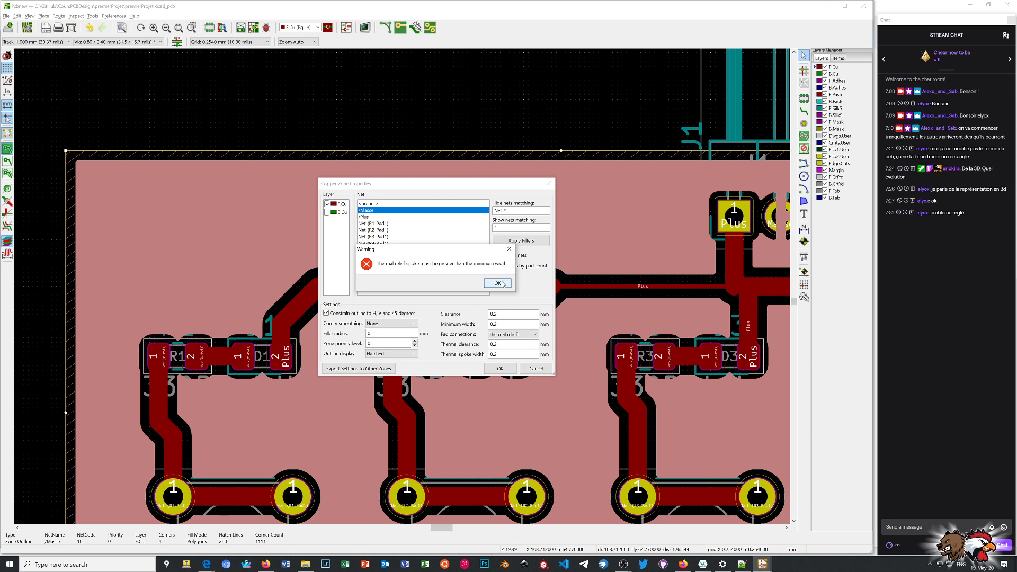
pyautogui.click(498, 284)
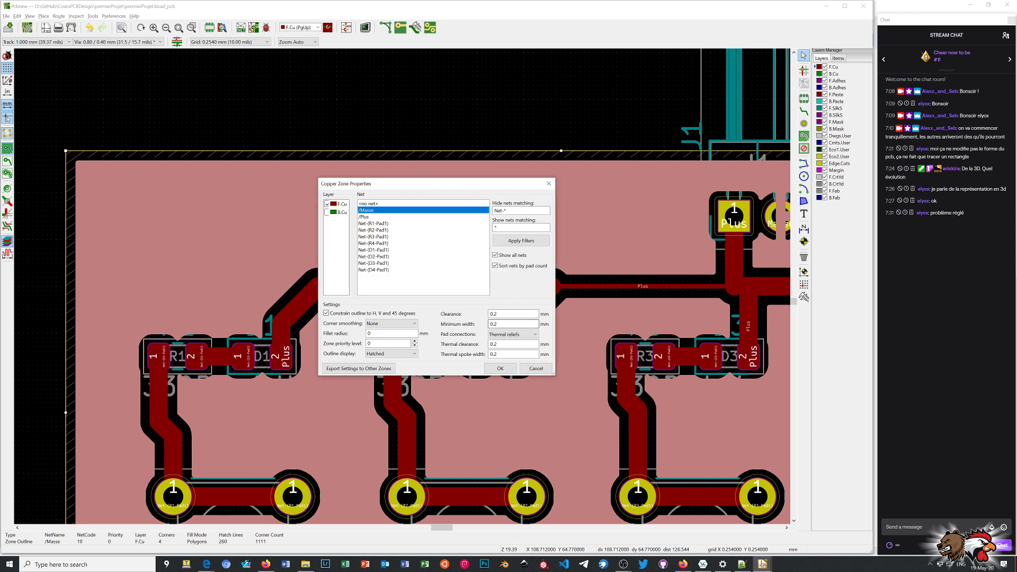
# Set both the thermal clearance and the thermal spoke width to 0.21 mm and apply the zone properties.
pyautogui.click(506, 344)
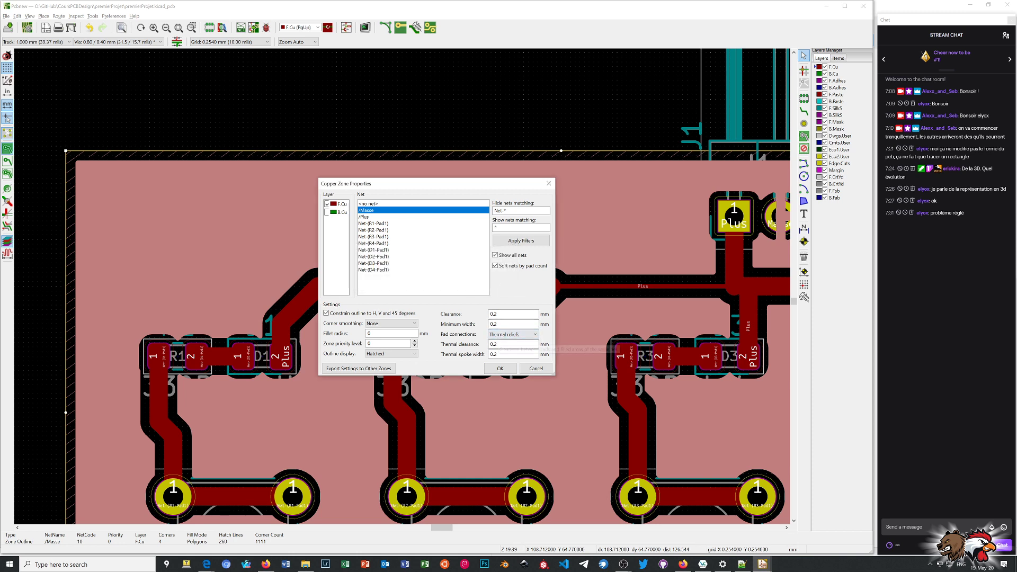
pyautogui.write('1')
pyautogui.click(504, 354)
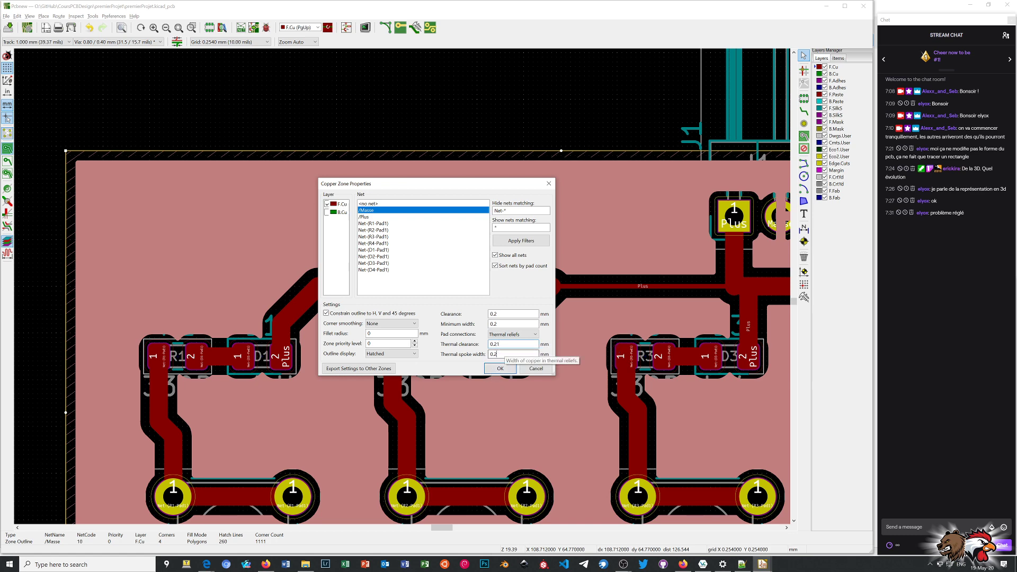
pyautogui.write('1')
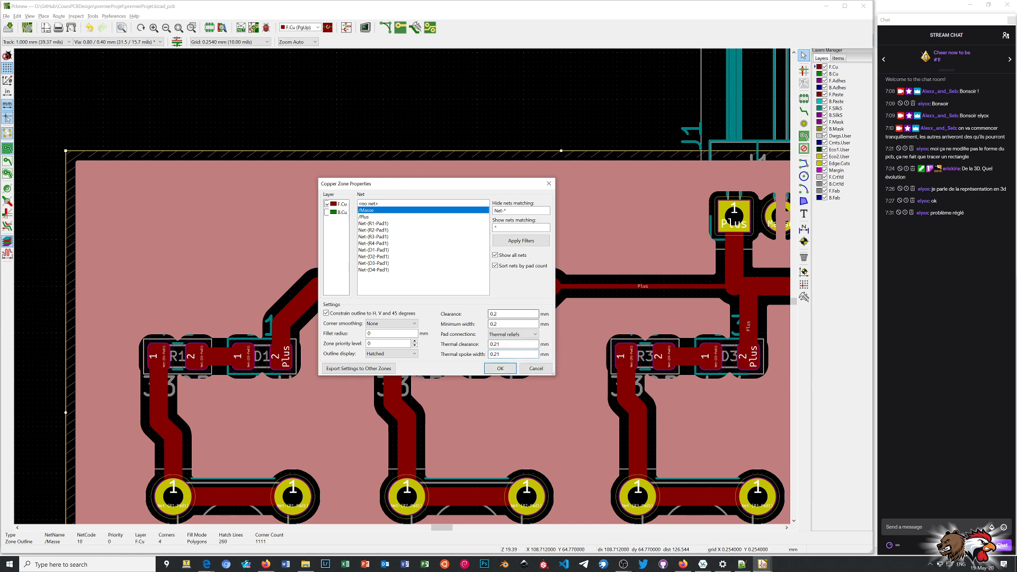
pyautogui.click(500, 368)
# Refill the copper zone and examine its clearance around the tracks and pads.
pyautogui.scroll(-4, 403, 285)
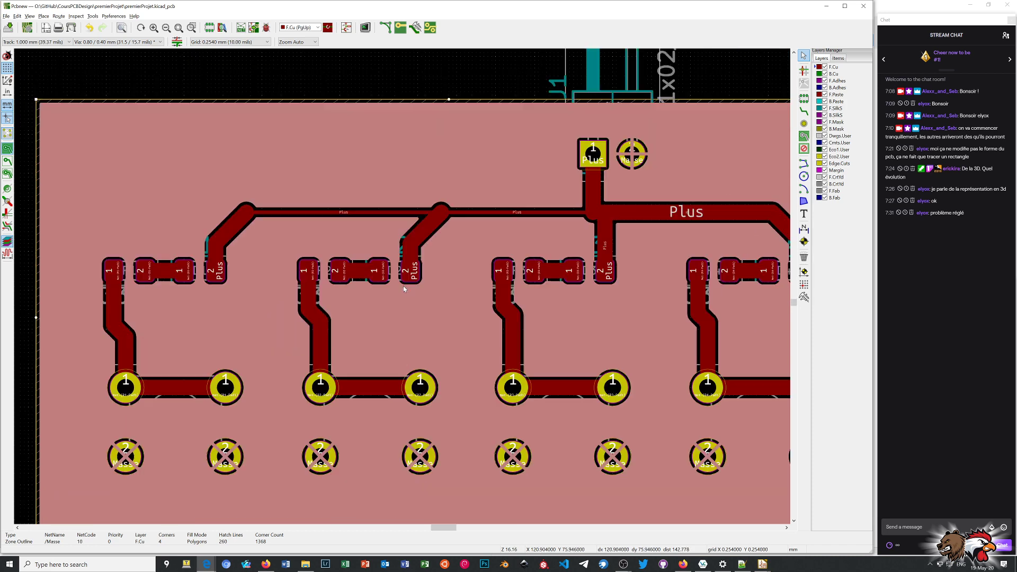
pyautogui.scroll(4, 402, 286)
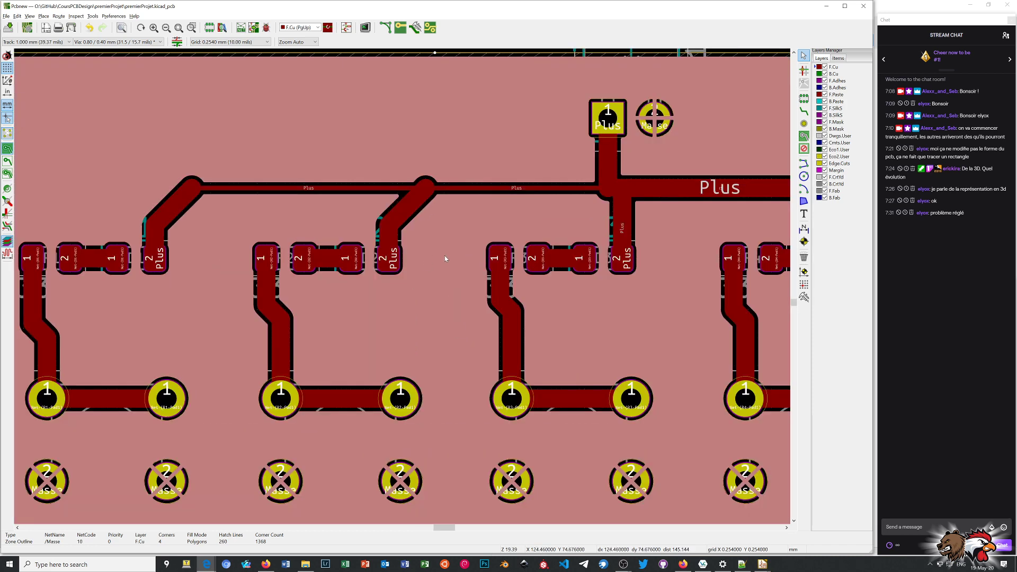
pyautogui.scroll(-1, 402, 284)
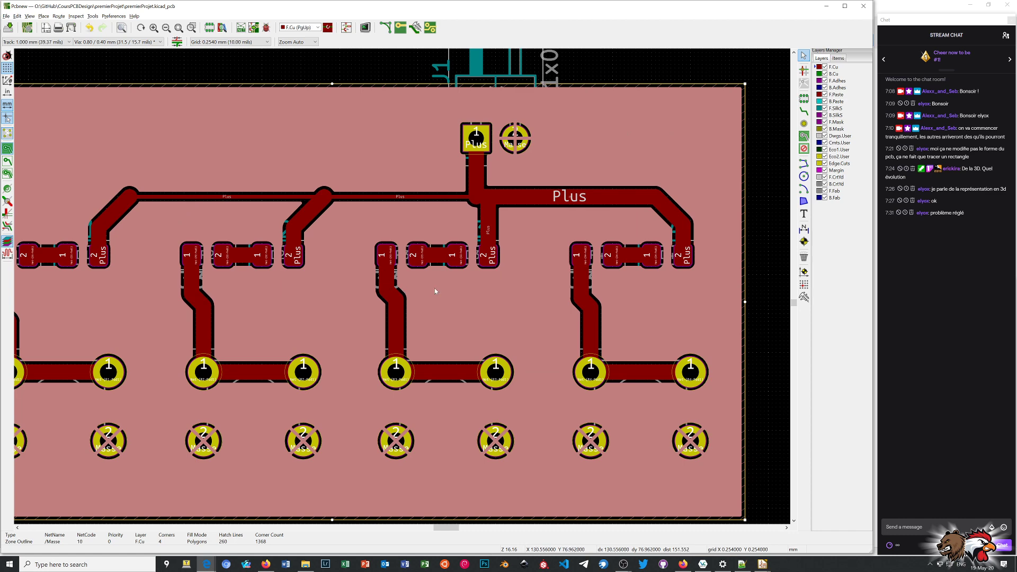
pyautogui.scroll(-3, 402, 286)
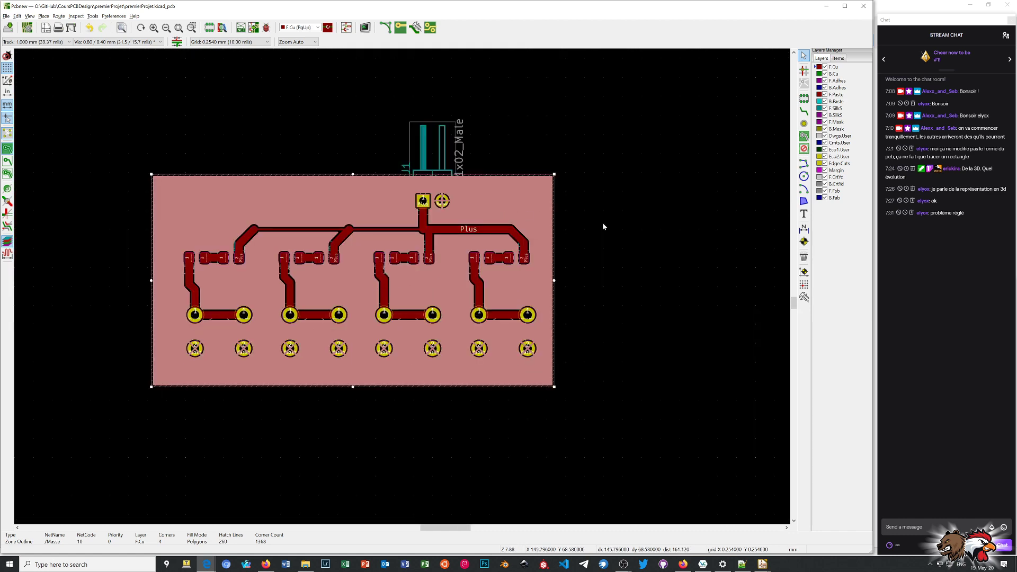
pyautogui.press('b')
pyautogui.scroll(1, 408, 288)
pyautogui.scroll(2, 409, 288)
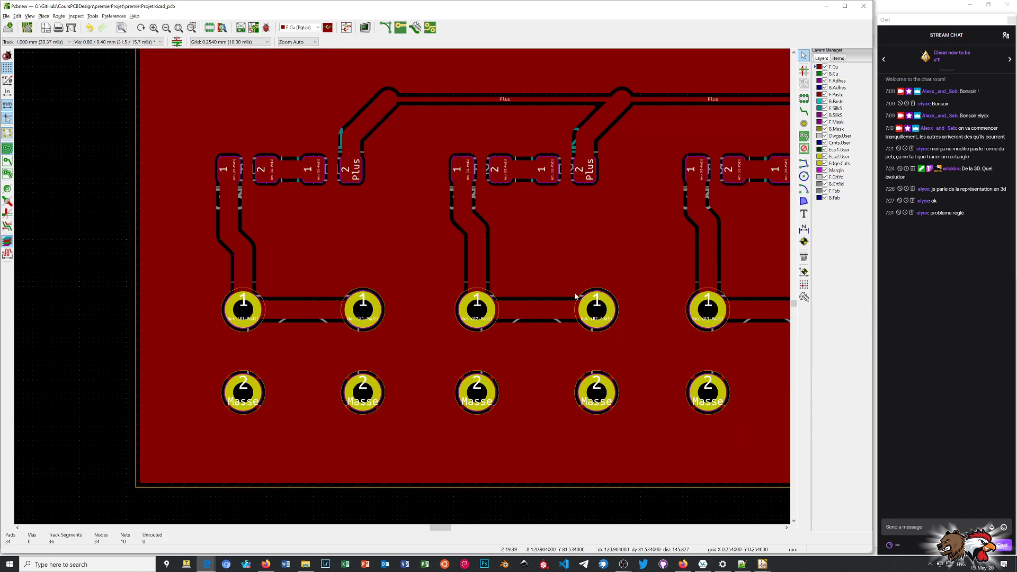
pyautogui.scroll(-1, 576, 296)
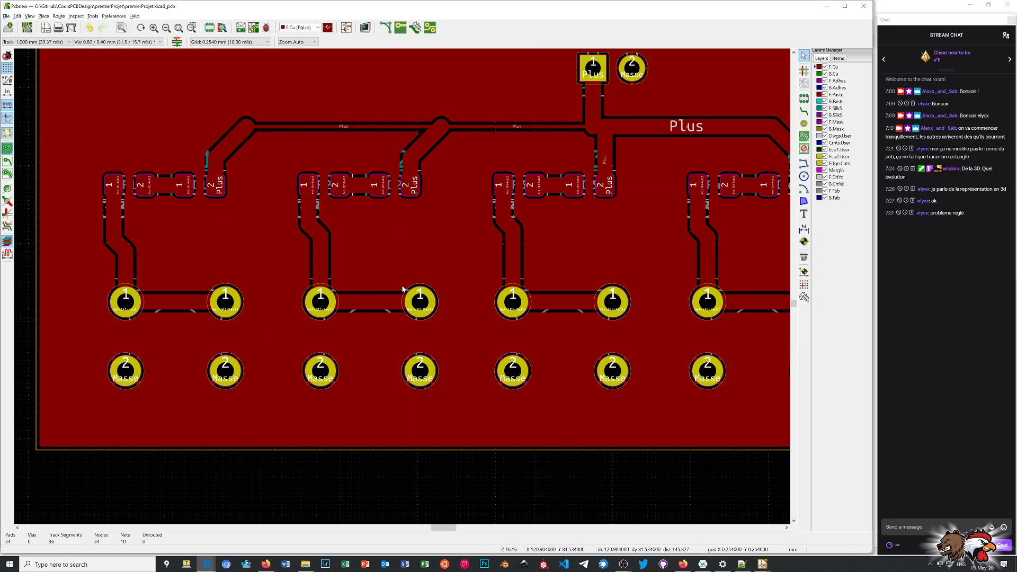
# Inspect the copper zone, tracks and components from several angles in the 3D viewer and close it.
pyautogui.hotkey('alt', '3')
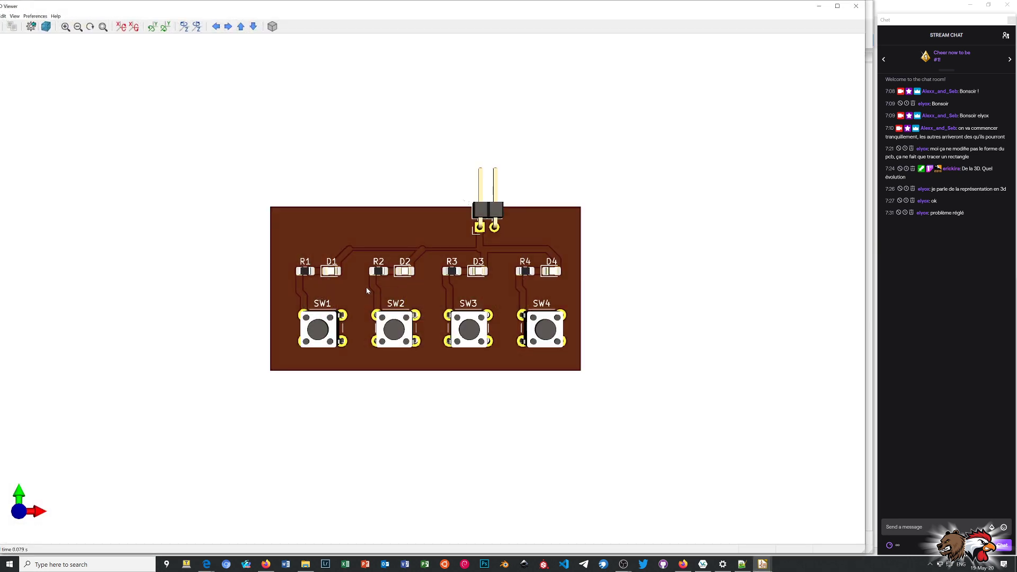
pyautogui.moveTo(395, 281); pyautogui.dragTo(416, 290, button='middle')
pyautogui.moveTo(416, 290); pyautogui.dragTo(363, 260)
pyautogui.scroll(6, 410, 288)
pyautogui.scroll(2, 411, 288)
pyautogui.moveTo(498, 246); pyautogui.dragTo(619, 227)
pyautogui.moveTo(460, 256); pyautogui.dragTo(456, 236)
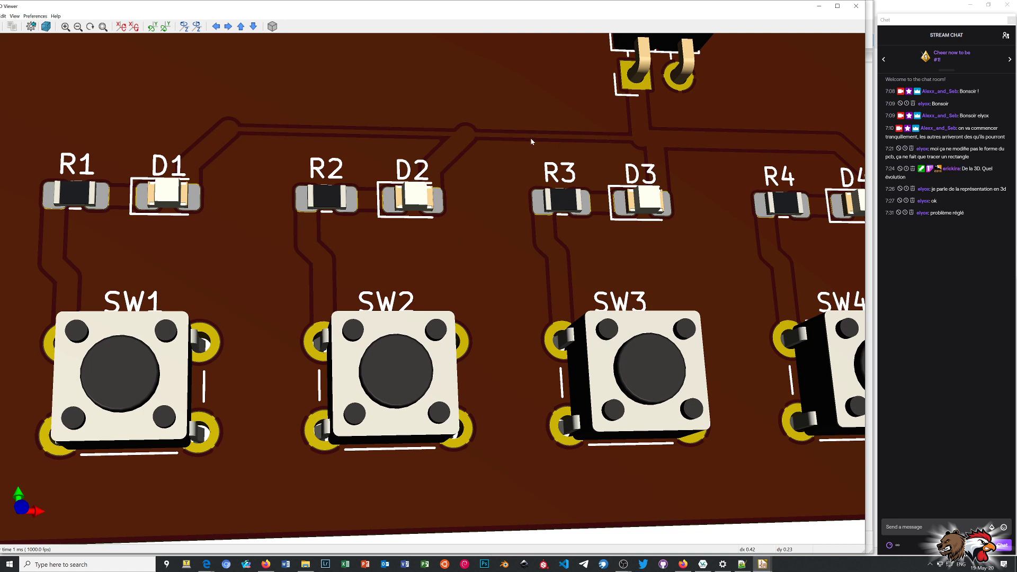
pyautogui.click(856, 6)
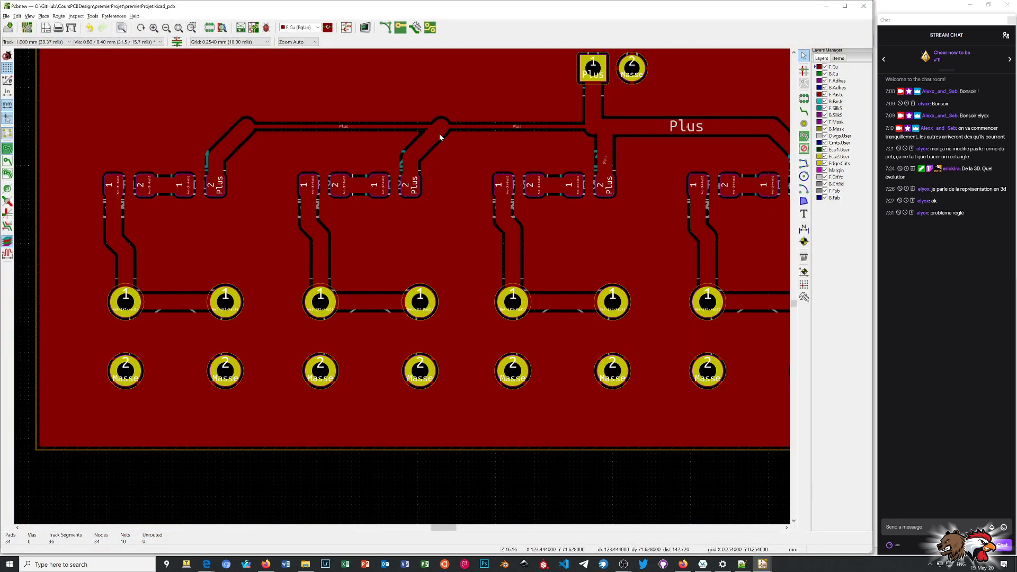
# Hide the zone's filled areas and delete the 0.250 mm Plus tracks linking D1's and D2's tracks to J1's.
pyautogui.click(7, 161)
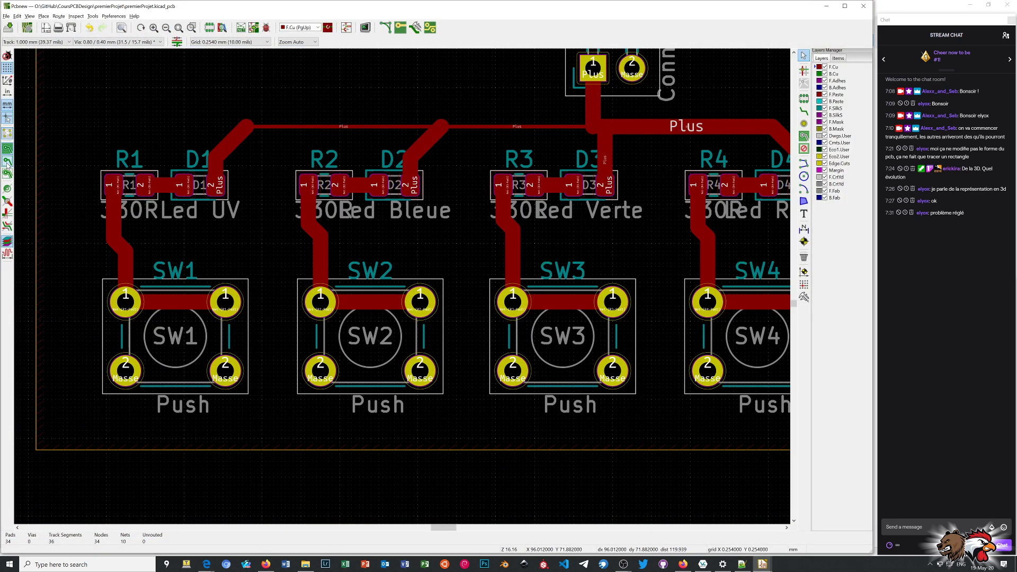
pyautogui.click(325, 127)
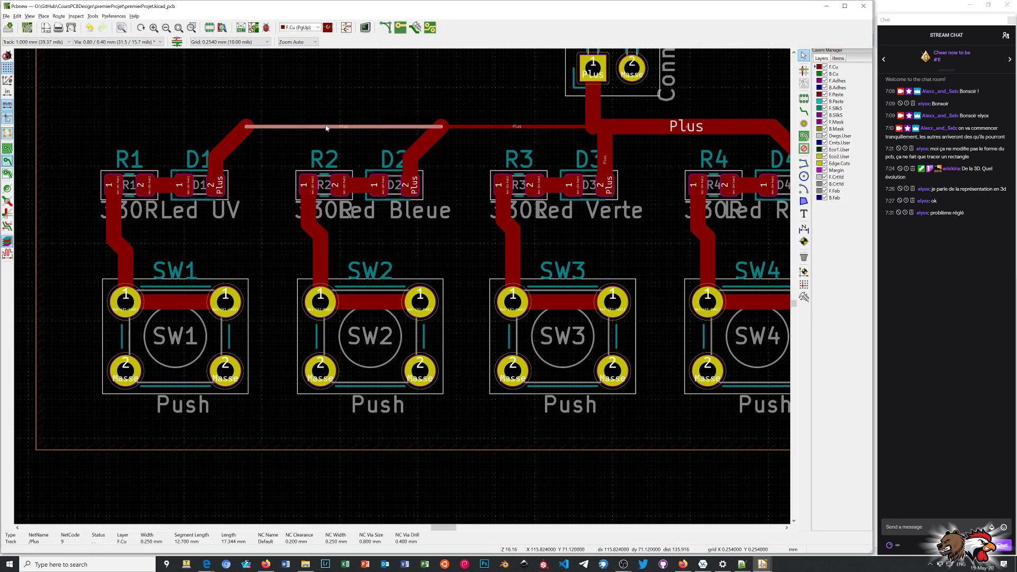
pyautogui.press('Delete')
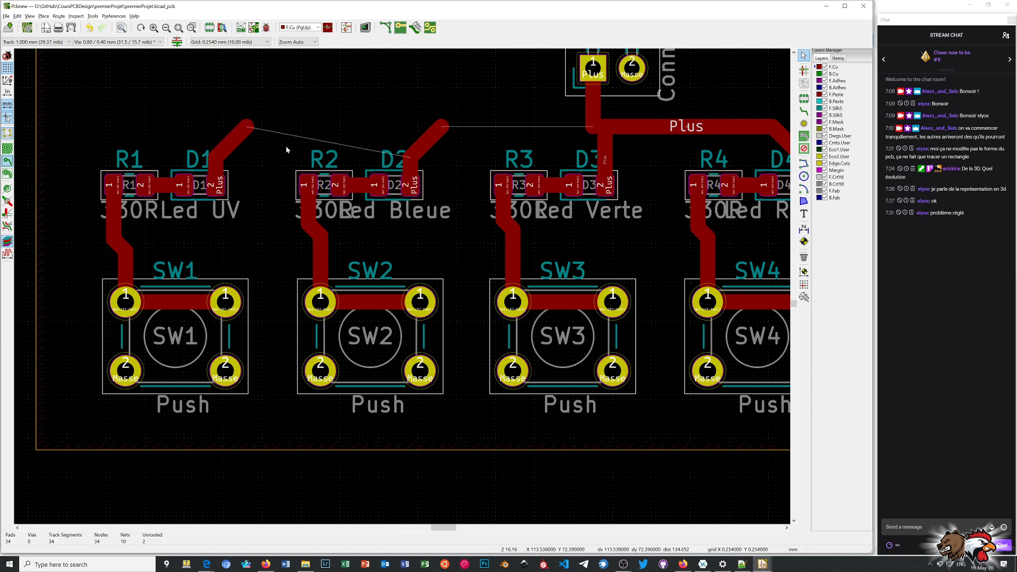
# Check D2's Plus track segments and route a straight 1.000 mm F.Cu track from D1's open track end past D2's to J1's Plus track.
pyautogui.click(417, 154)
pyautogui.click(438, 178)
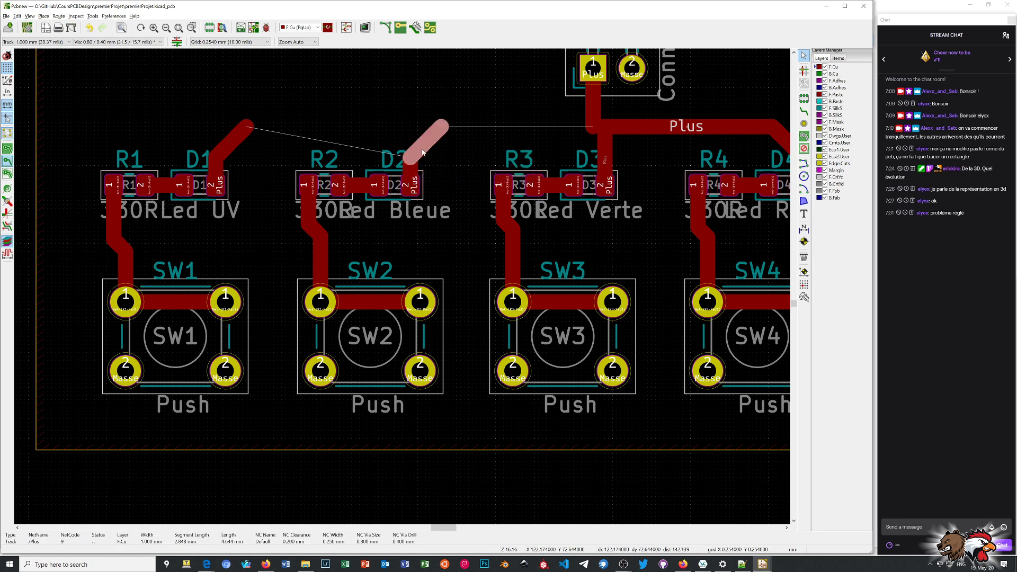
pyautogui.click(412, 160)
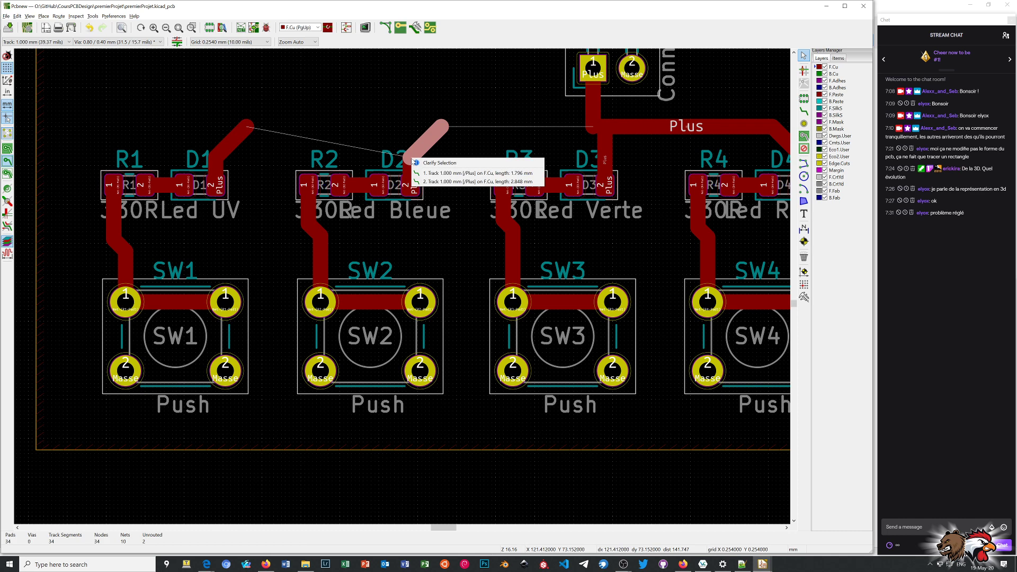
pyautogui.click(416, 173)
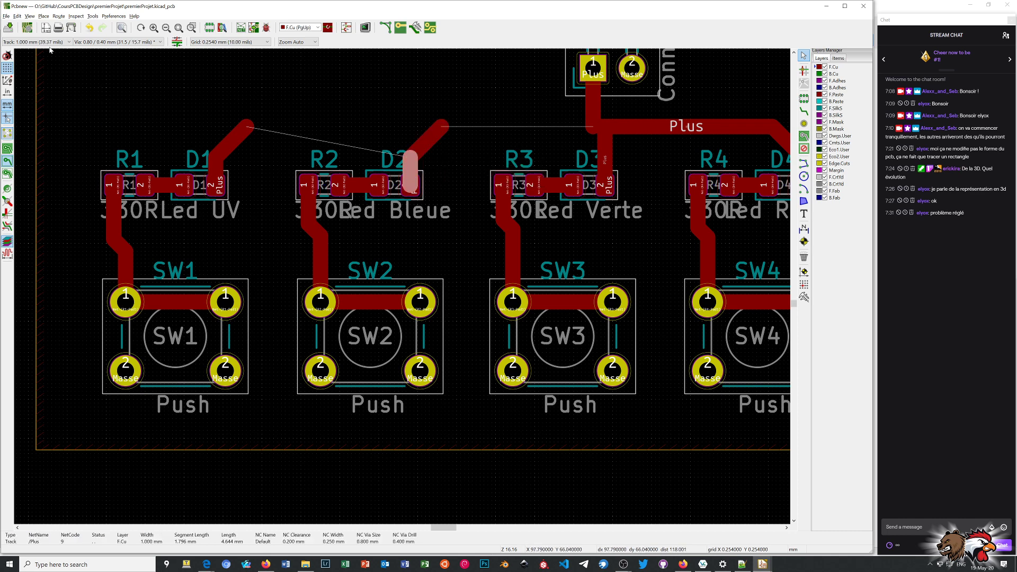
pyautogui.click(804, 111)
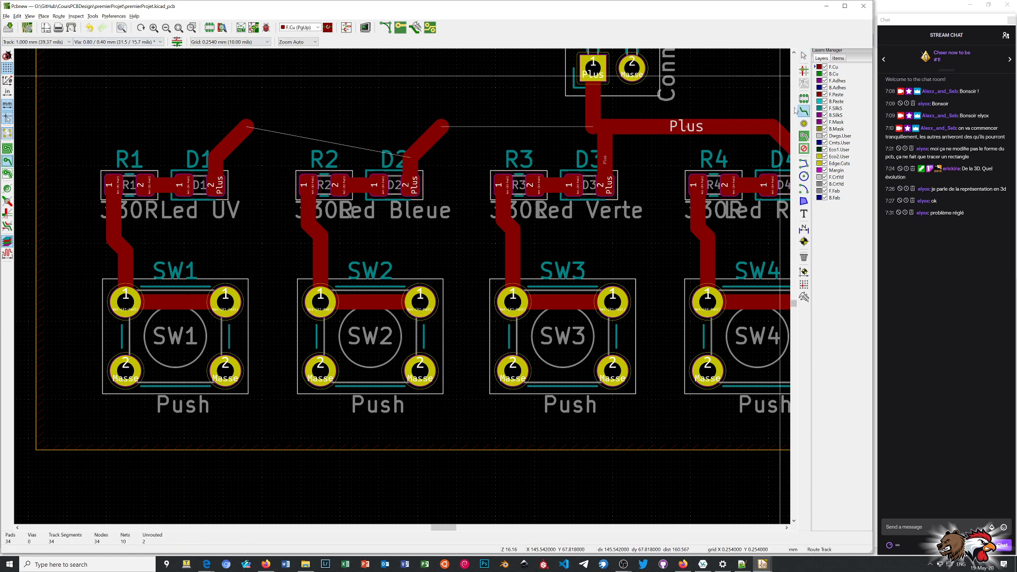
pyautogui.click(247, 125)
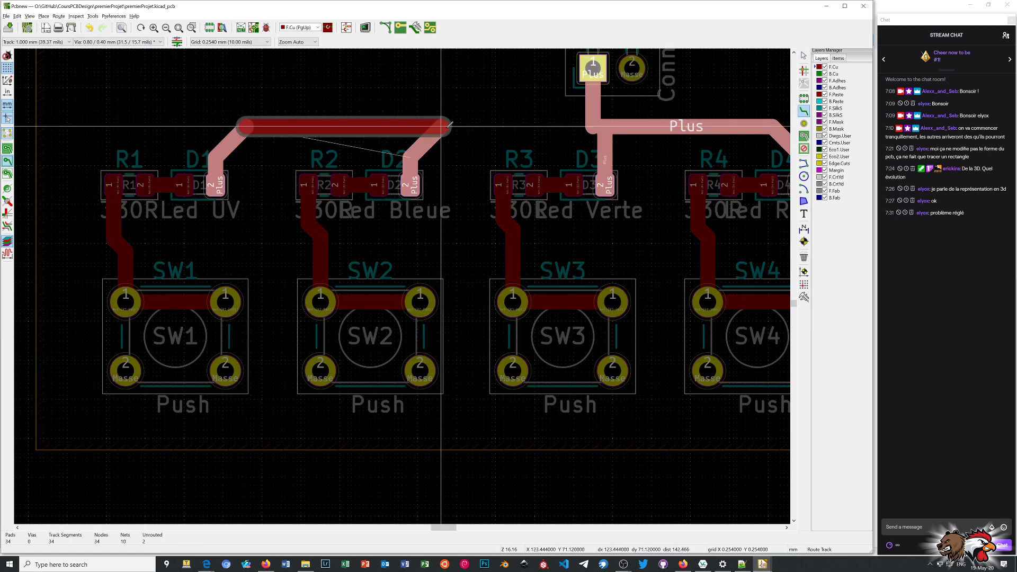
pyautogui.click(599, 121)
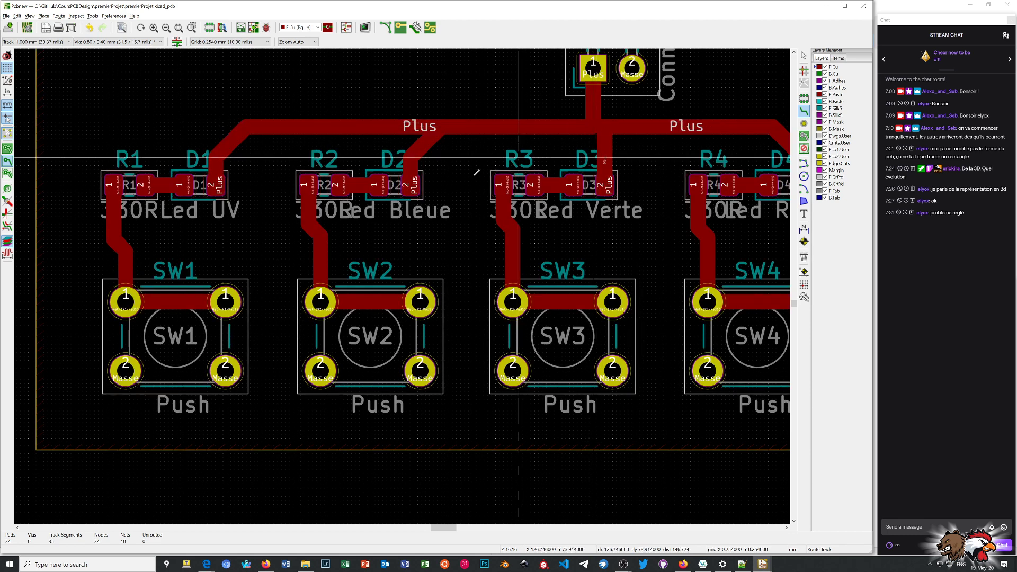
pyautogui.rightClick(457, 102)
pyautogui.click(479, 108)
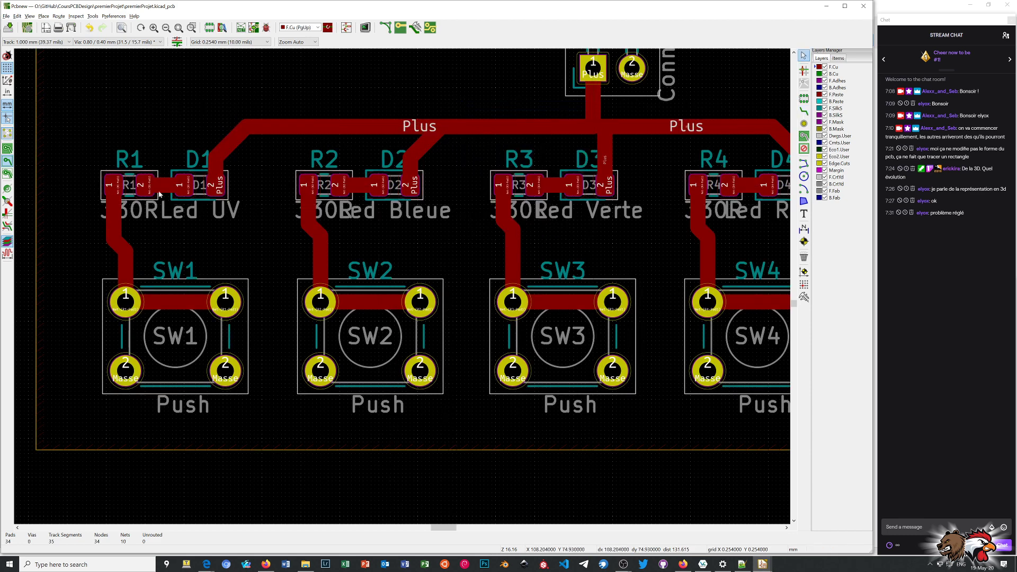
# Show the zone's filled areas again and refill the copper zone around the new Plus track.
pyautogui.click(8, 149)
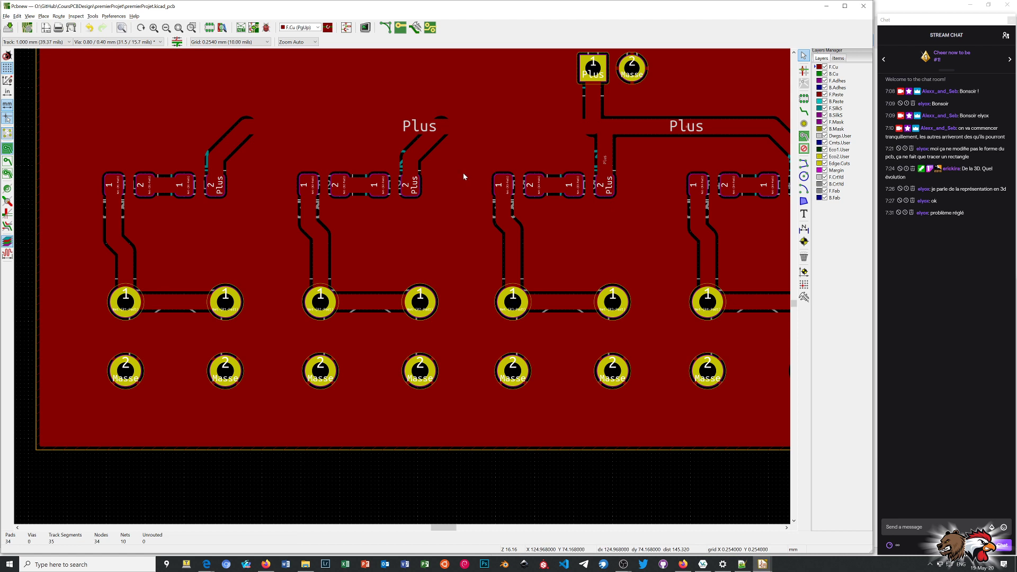
pyautogui.press('b')
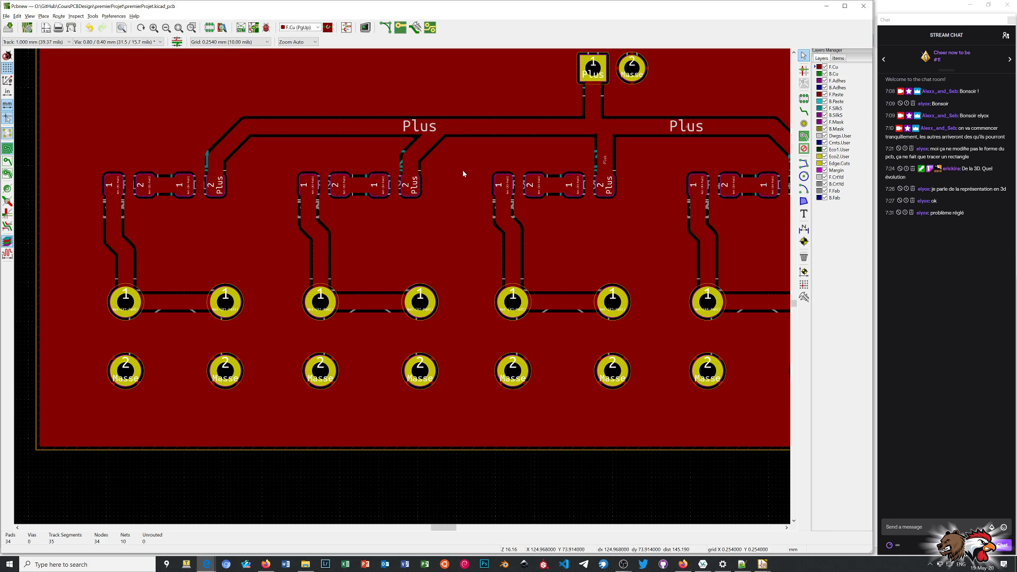
# Examine the rerouted Plus track and refilled copper zone in the 3D viewer from tilted and closer views.
pyautogui.hotkey('alt', '3')
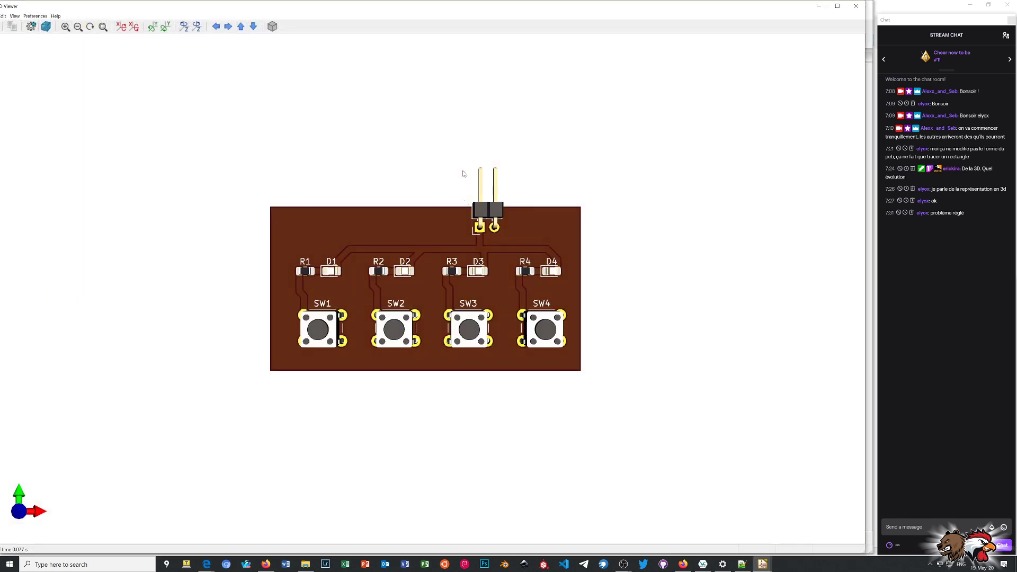
pyautogui.moveTo(466, 170); pyautogui.dragTo(447, 191)
pyautogui.scroll(3, 506, 294)
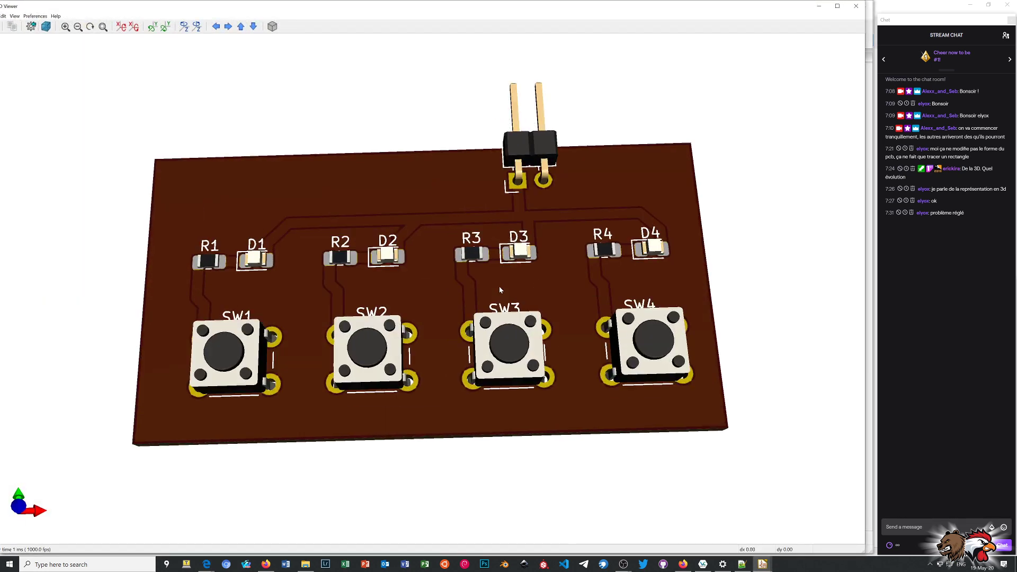
pyautogui.moveTo(499, 286); pyautogui.dragTo(533, 233)
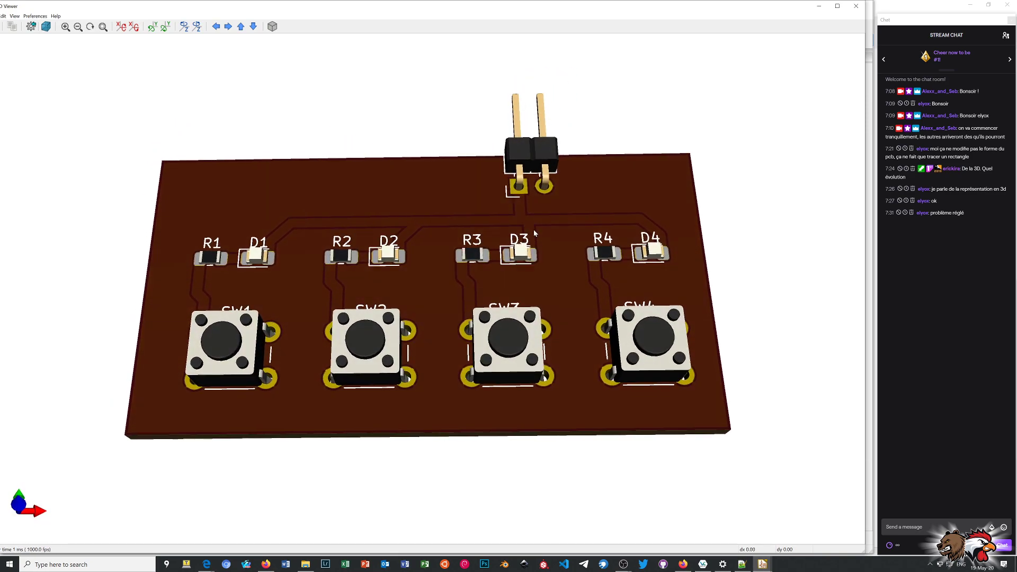
pyautogui.moveTo(493, 290); pyautogui.dragTo(488, 482)
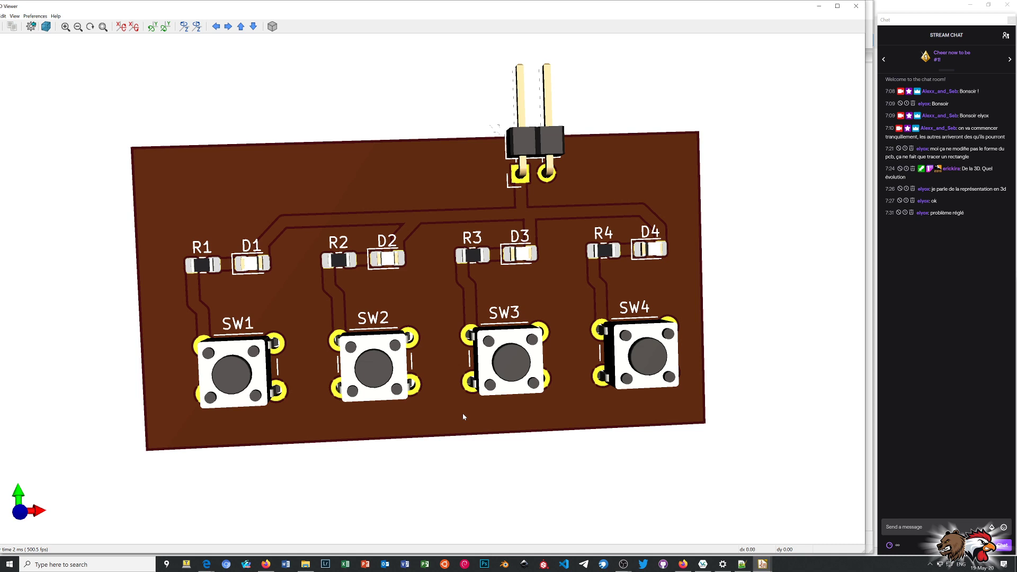
pyautogui.scroll(1, 483, 382)
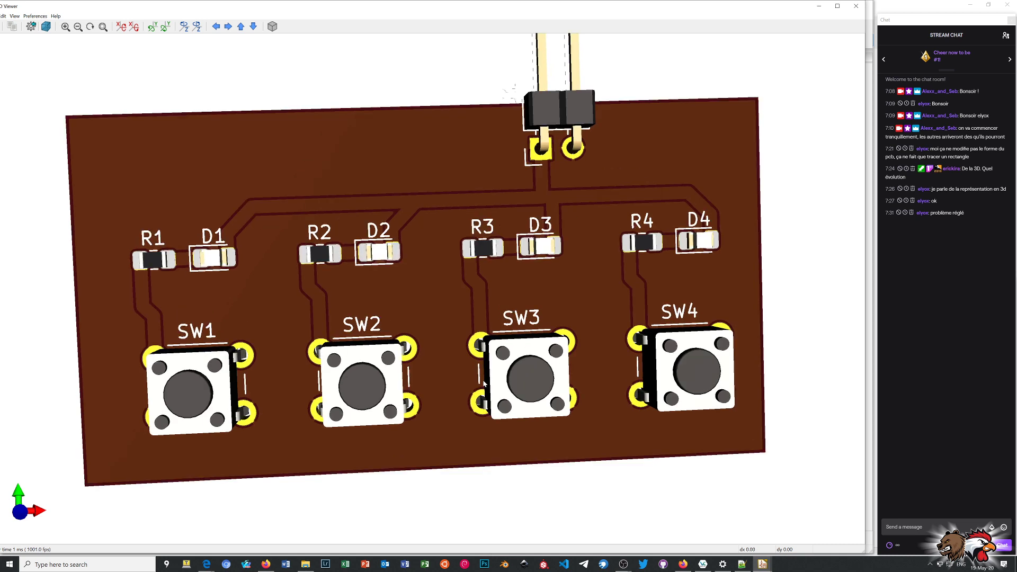